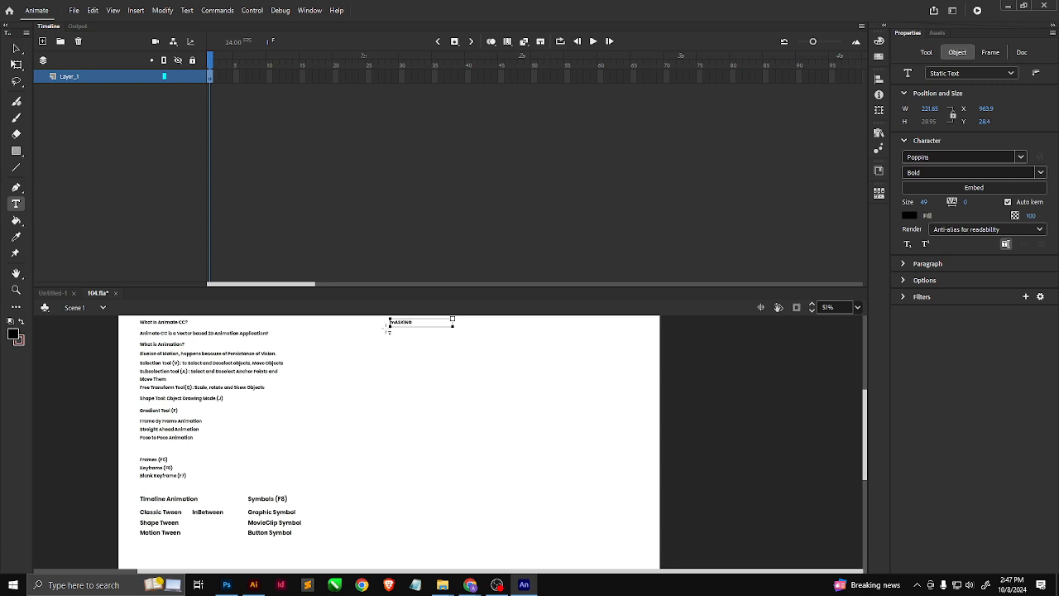
Change the heading text box at the top of the notes to read "Masking In Animate".
double_click(401, 322)
text(M)
click(17, 48)
click(494, 587)
click(494, 588)
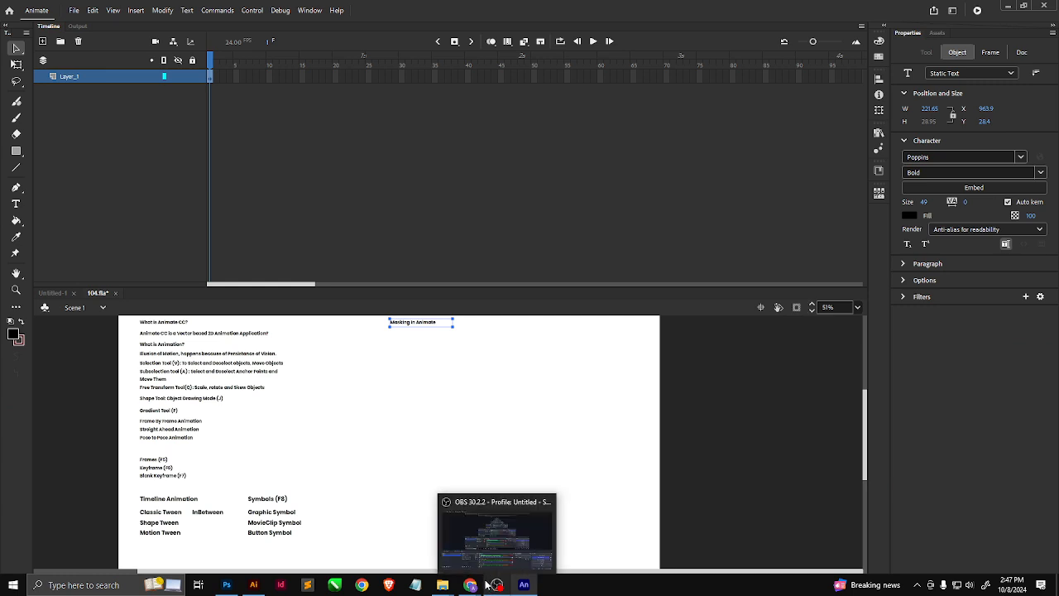
mouse_move(482, 589)
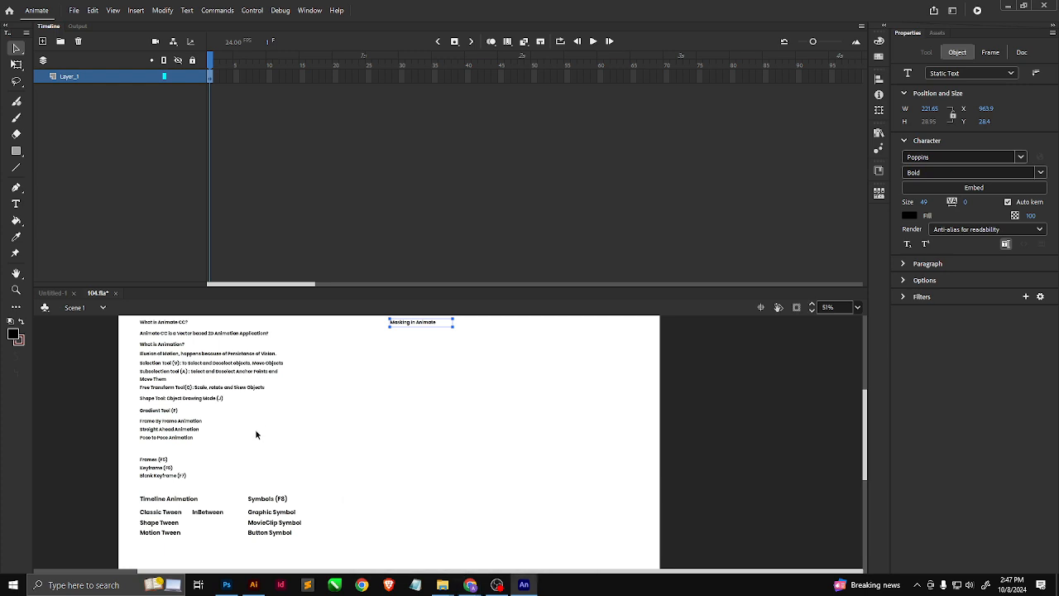
click(448, 381)
Create a new Full HD 1920 x 1080 HTML5 Canvas document at 25 fps.
scroll(451, 417, up, 2)
scroll(437, 443, down, 2)
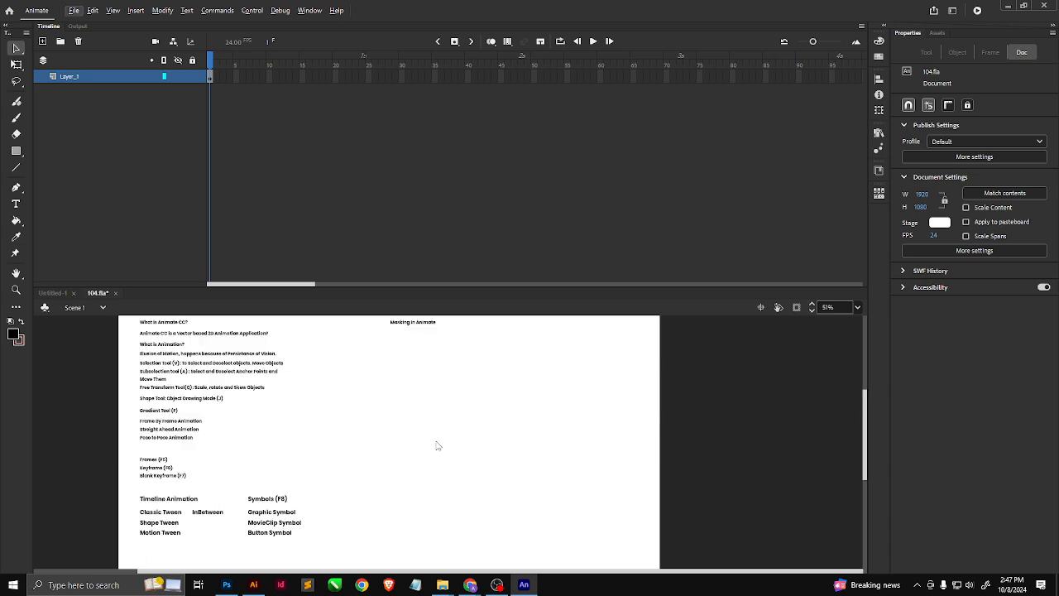
scroll(431, 418, up, 1)
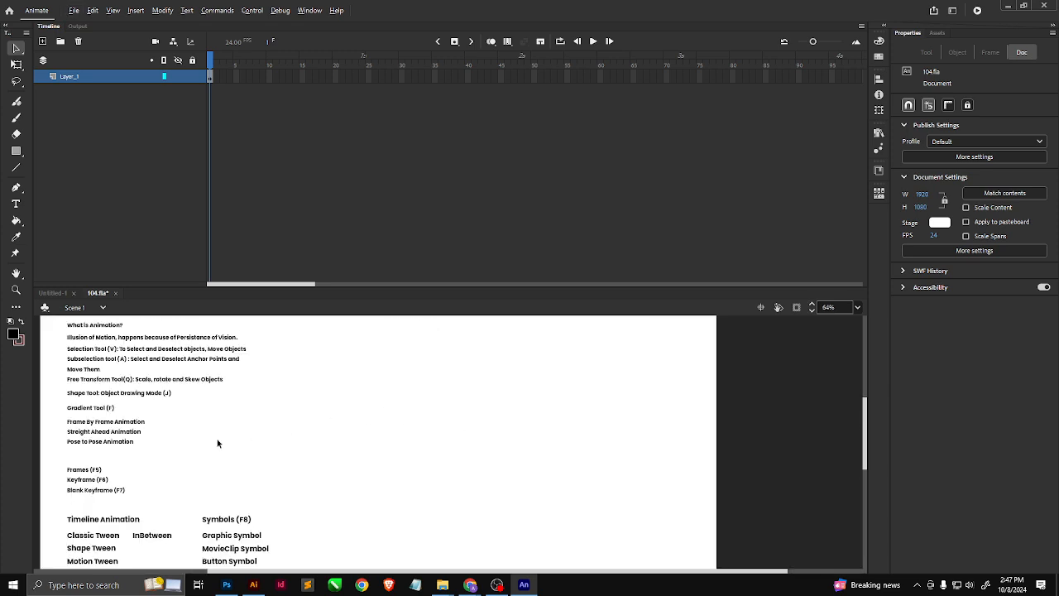
scroll(217, 443, down, 1)
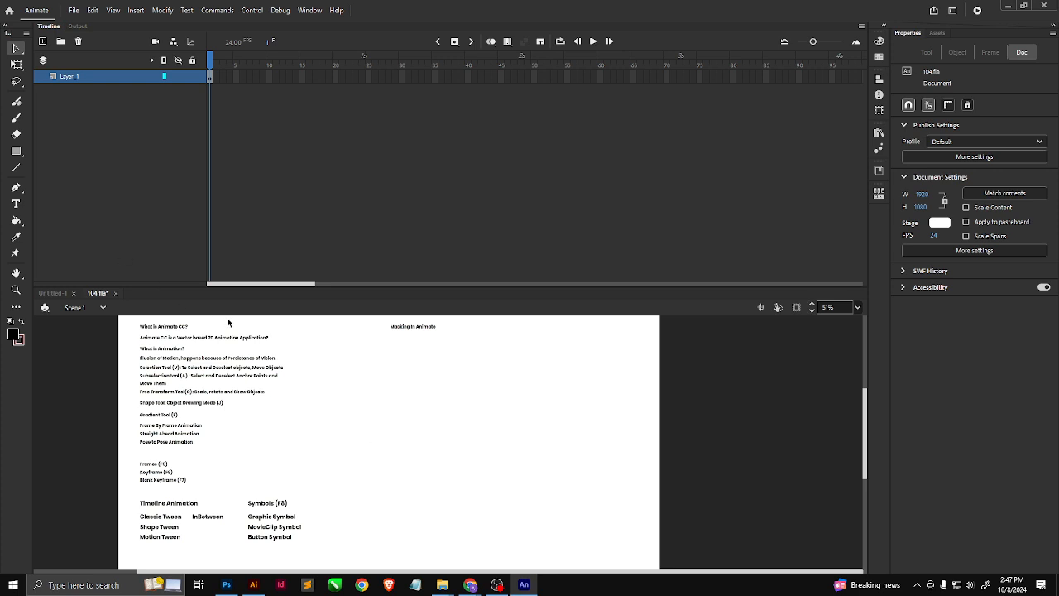
key(ctrl+Return)
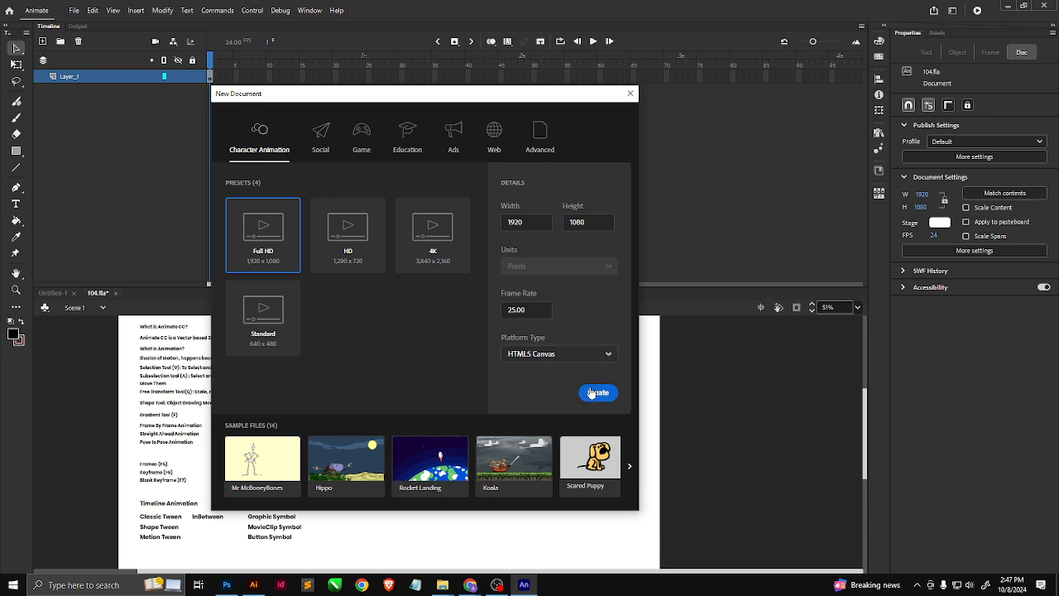
click(596, 392)
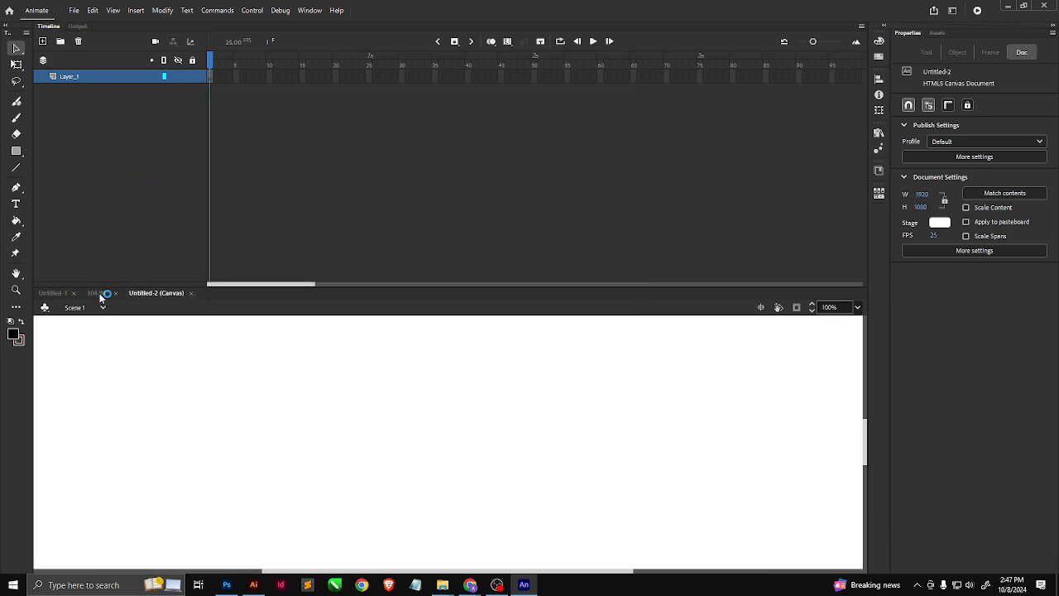
Save the 104.fla notes document under the new file name 105 in the same folder.
click(98, 294)
key(ctrl+shift+s)
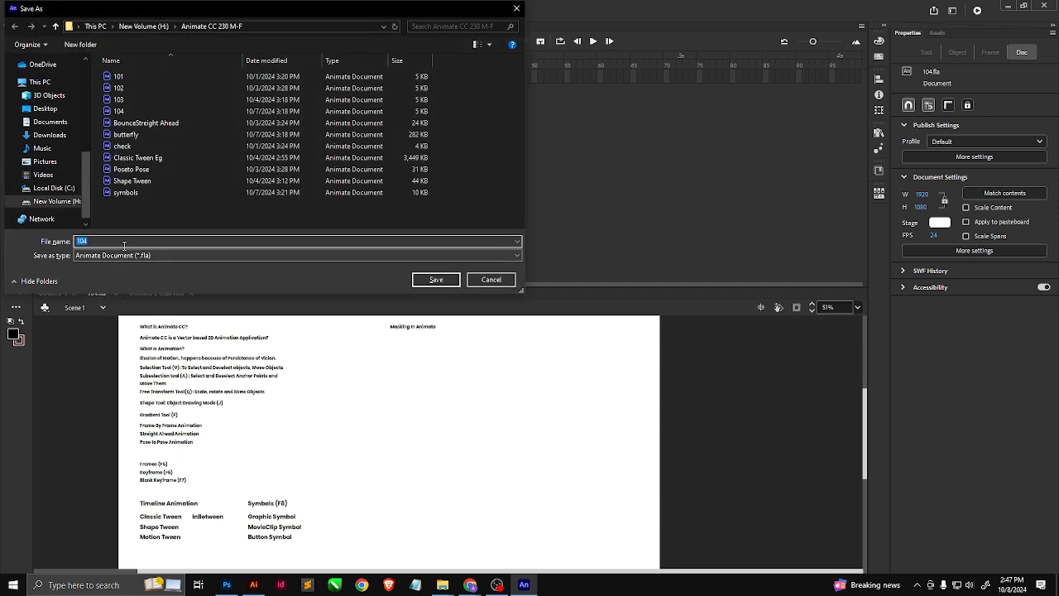
click(116, 241)
key(BackSpace)
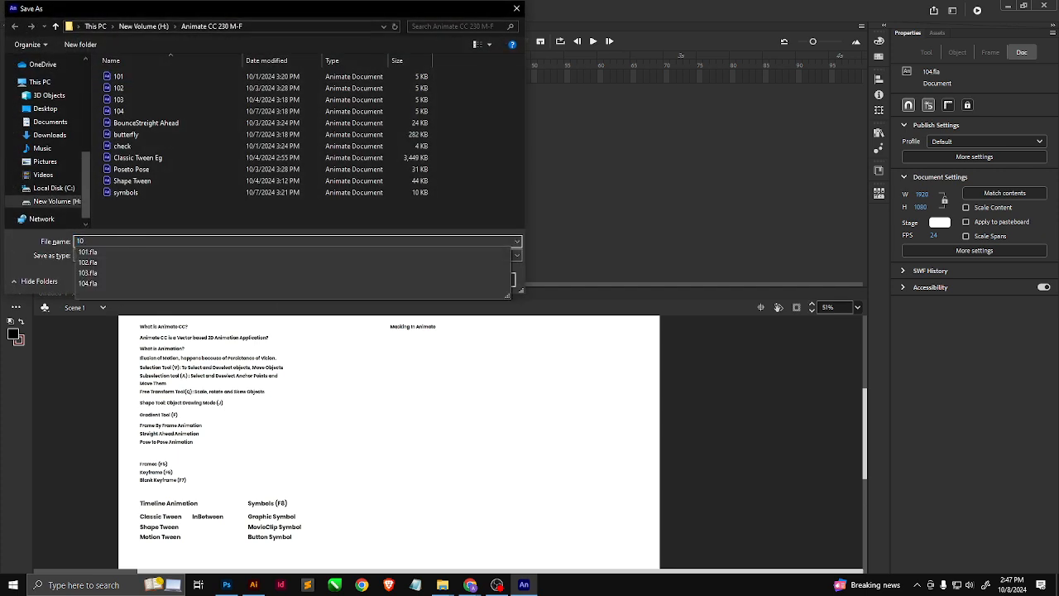
text(5)
click(435, 281)
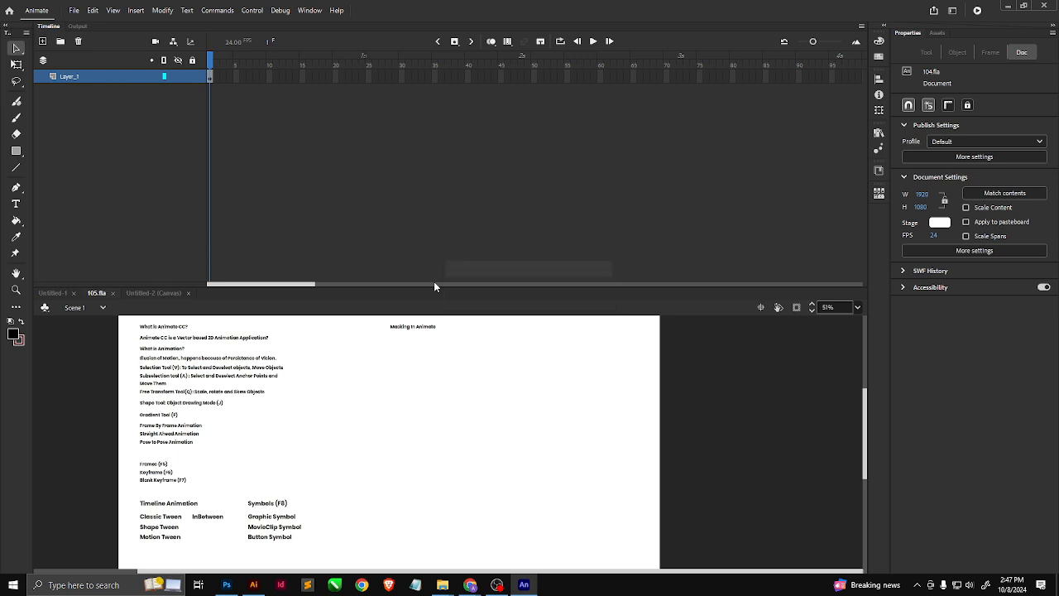
Increase the font size of the "Masking In Animate" heading in the notes document.
scroll(458, 331, up, 4)
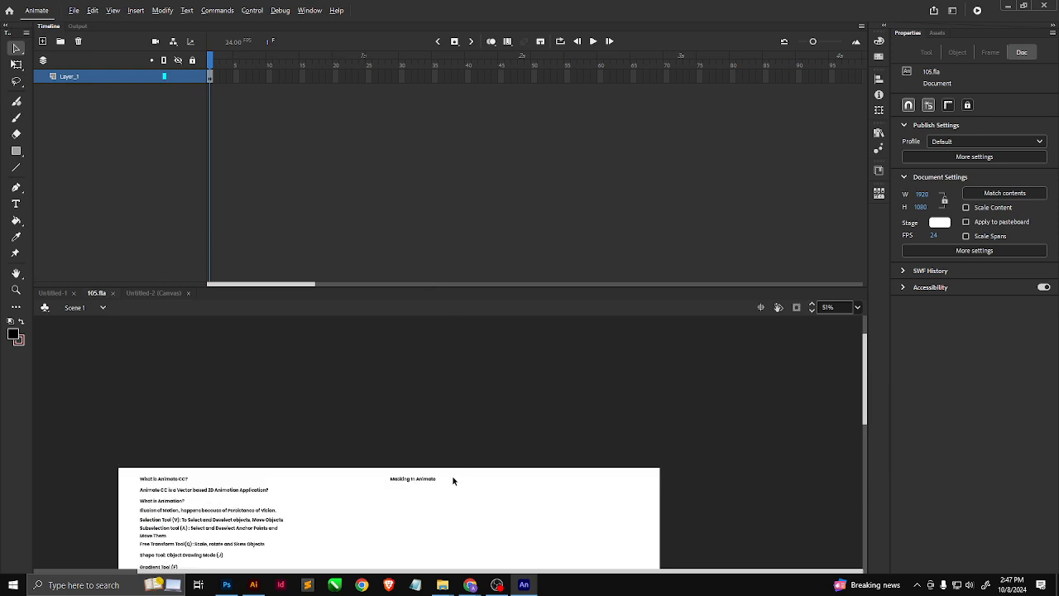
scroll(453, 488, up, 2)
drag(426, 494, 331, 345)
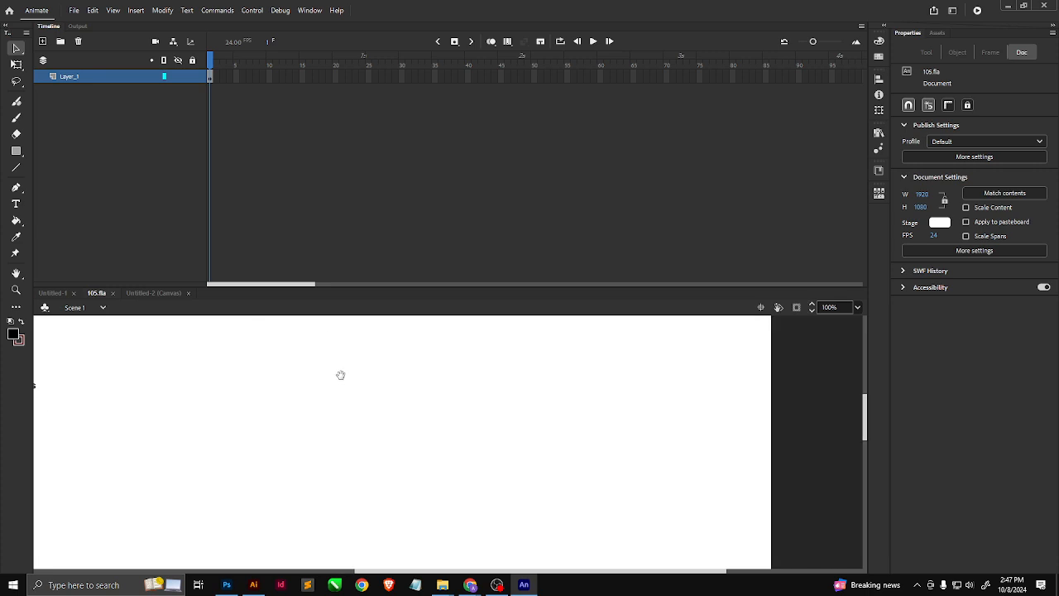
scroll(331, 398, down, 5)
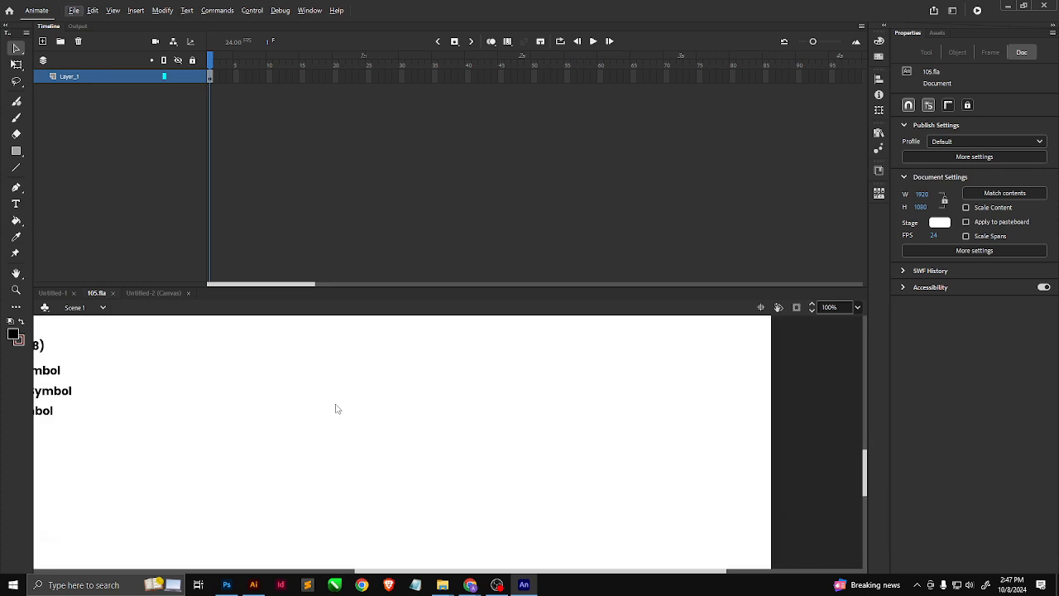
scroll(339, 414, up, 5)
click(315, 385)
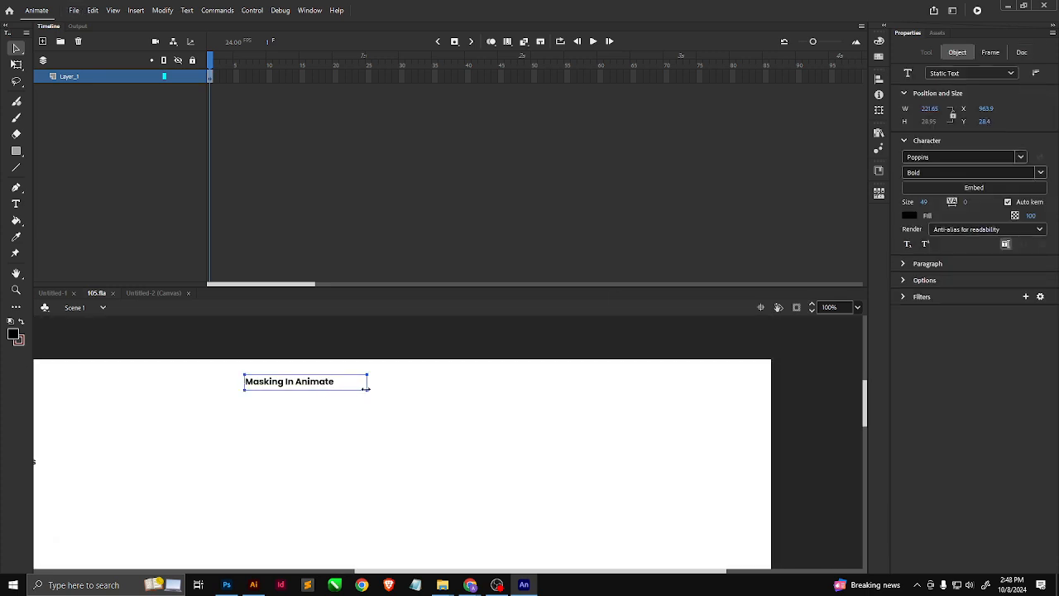
mouse_move(924, 202)
mouse_down()
mouse_move(964, 202)
mouse_move(937, 201)
mouse_up()
click(474, 401)
Switch to the blank Untitled-2 canvas document.
click(156, 294)
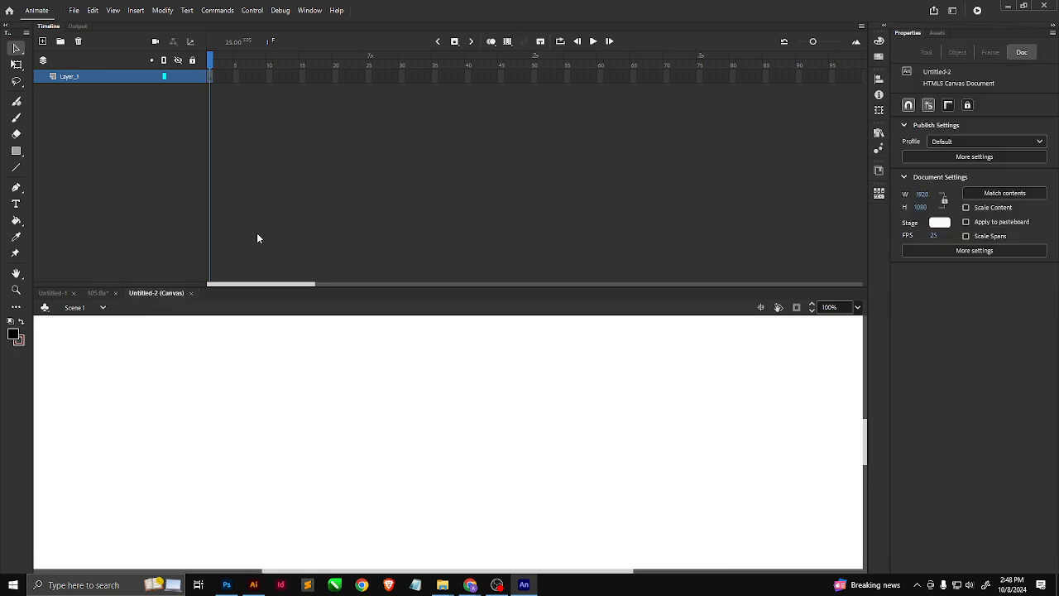
scroll(274, 464, up, 2)
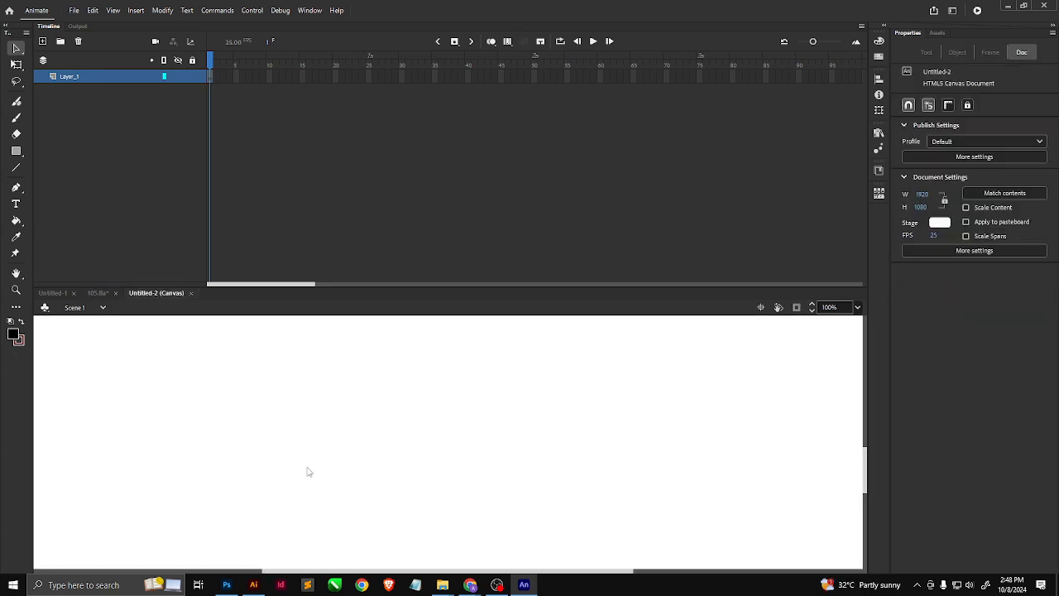
scroll(298, 437, down, 1)
scroll(299, 432, down, 3)
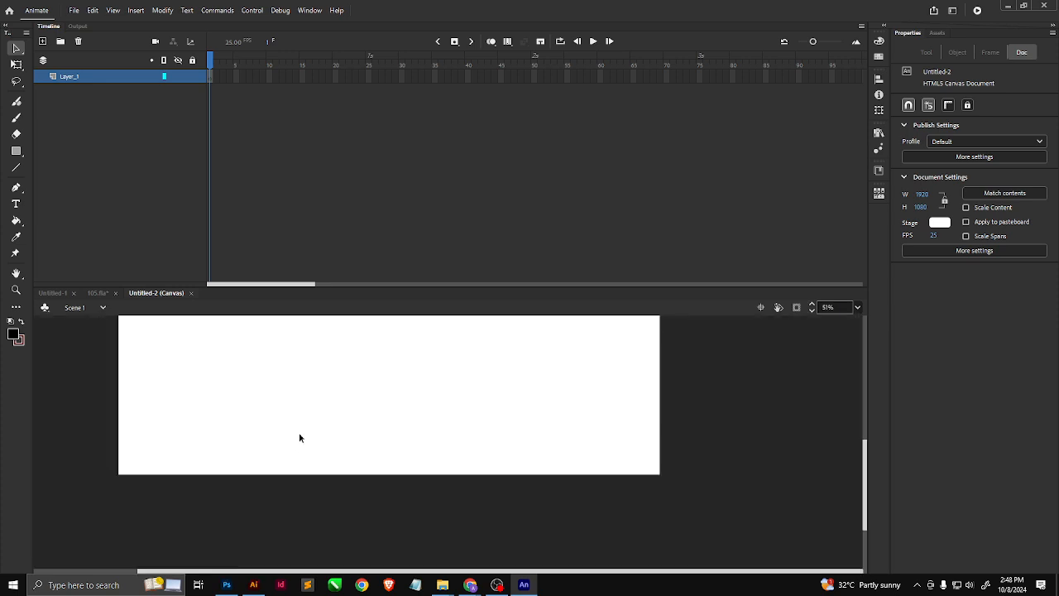
scroll(388, 424, up, 1)
scroll(439, 419, up, 2)
scroll(439, 422, down, 2)
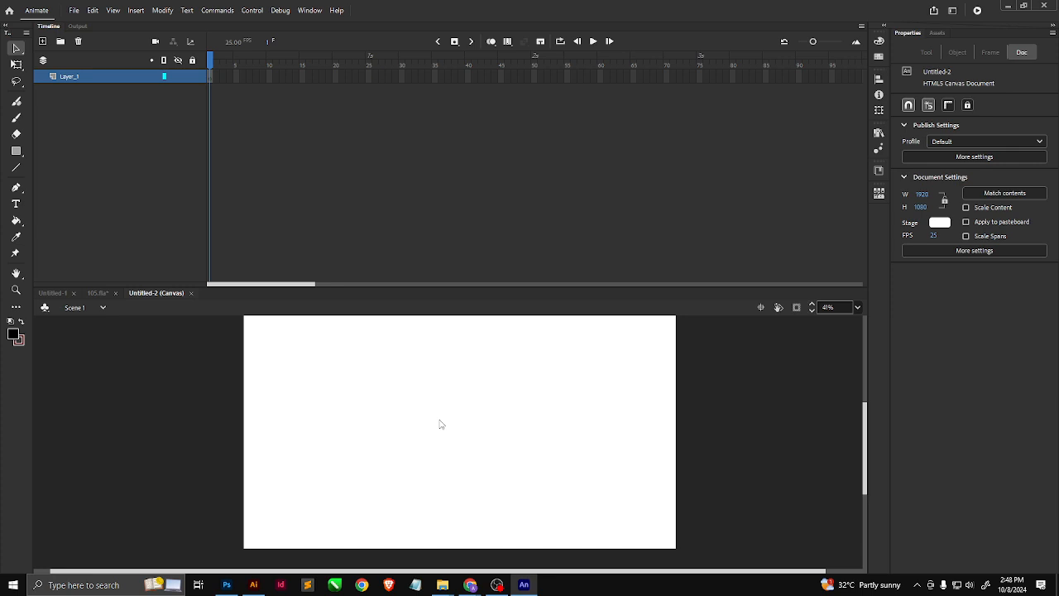
scroll(447, 432, up, 1)
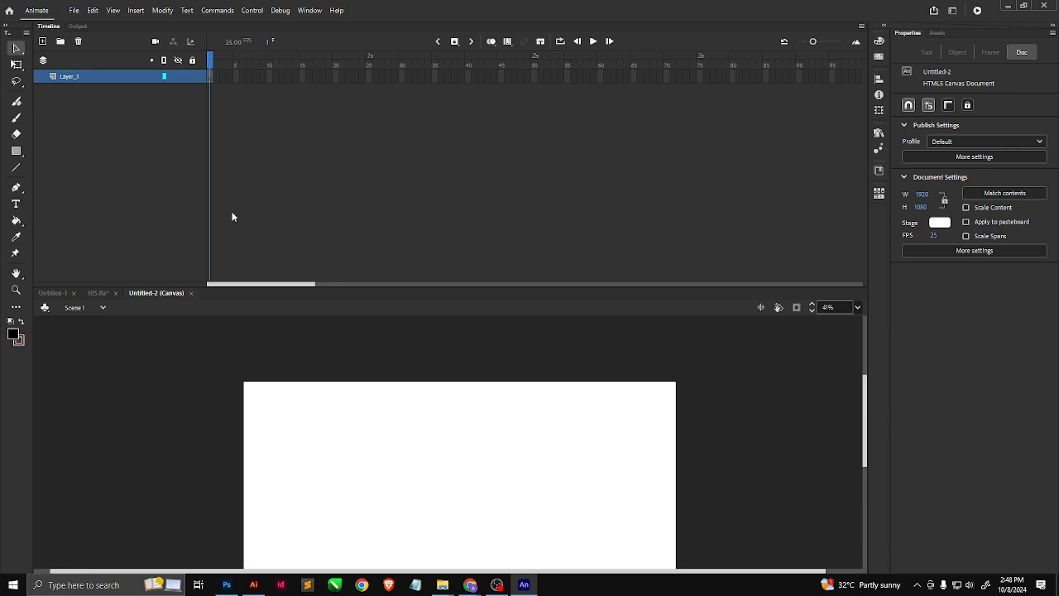
Import the flying seagull photo from the Downloads folder onto the stage.
click(73, 10)
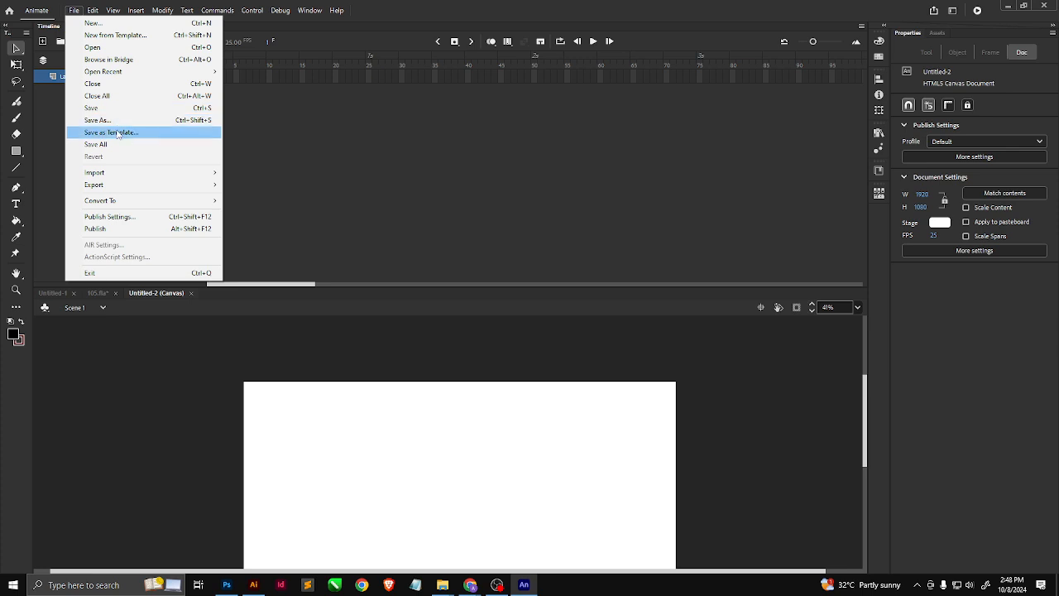
mouse_move(136, 177)
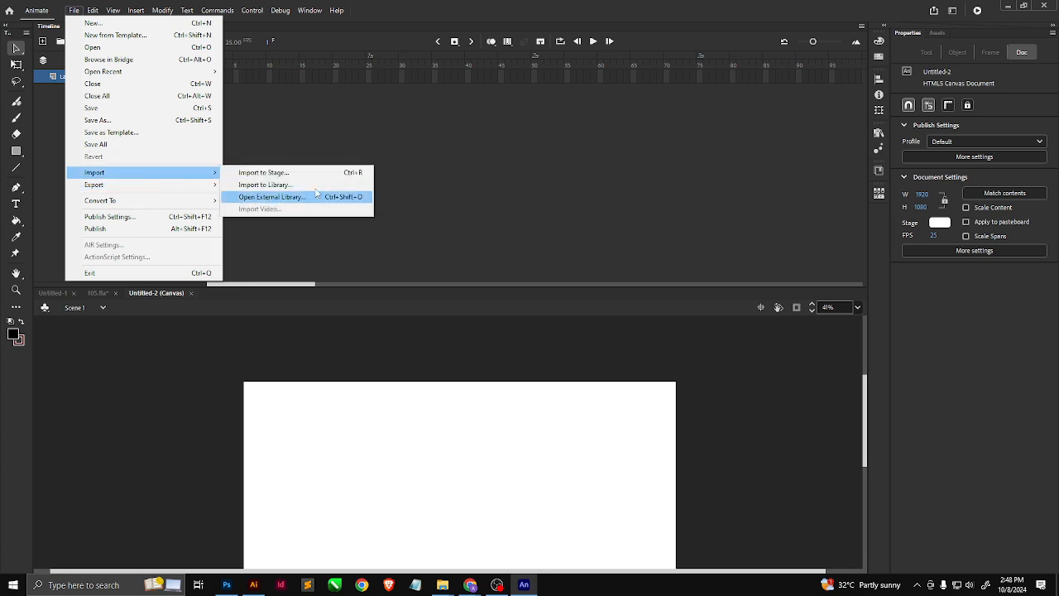
click(271, 176)
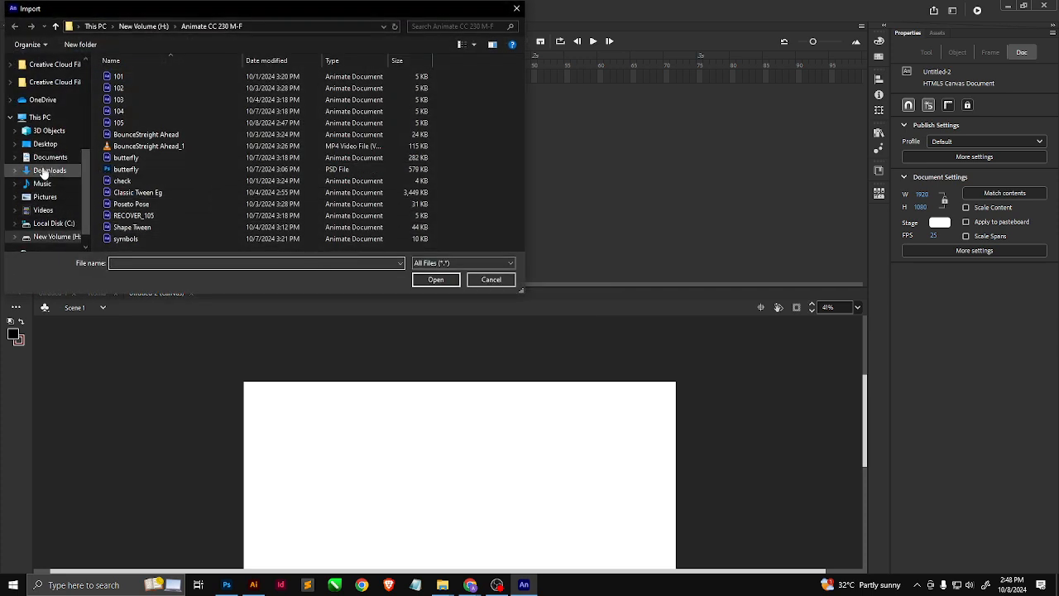
click(45, 171)
scroll(180, 198, down, 3)
scroll(180, 199, down, 10)
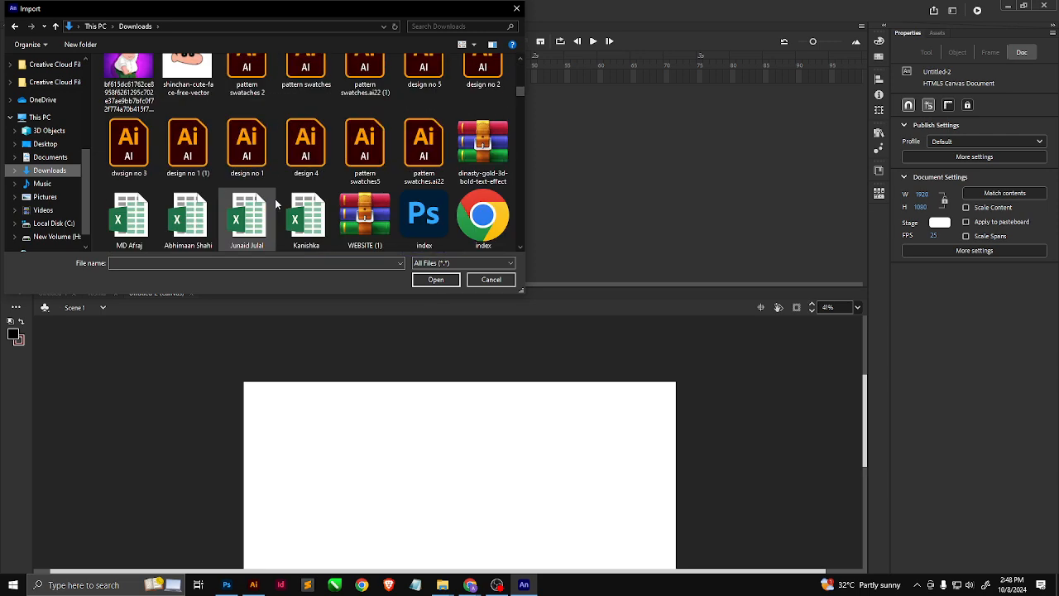
scroll(318, 198, down, 2)
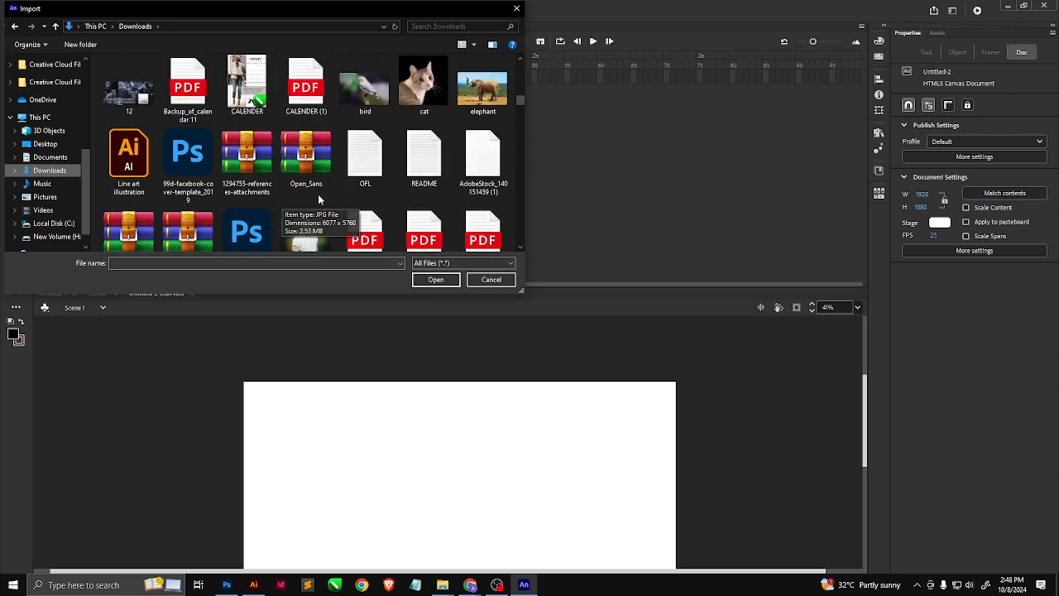
scroll(213, 147, down, 8)
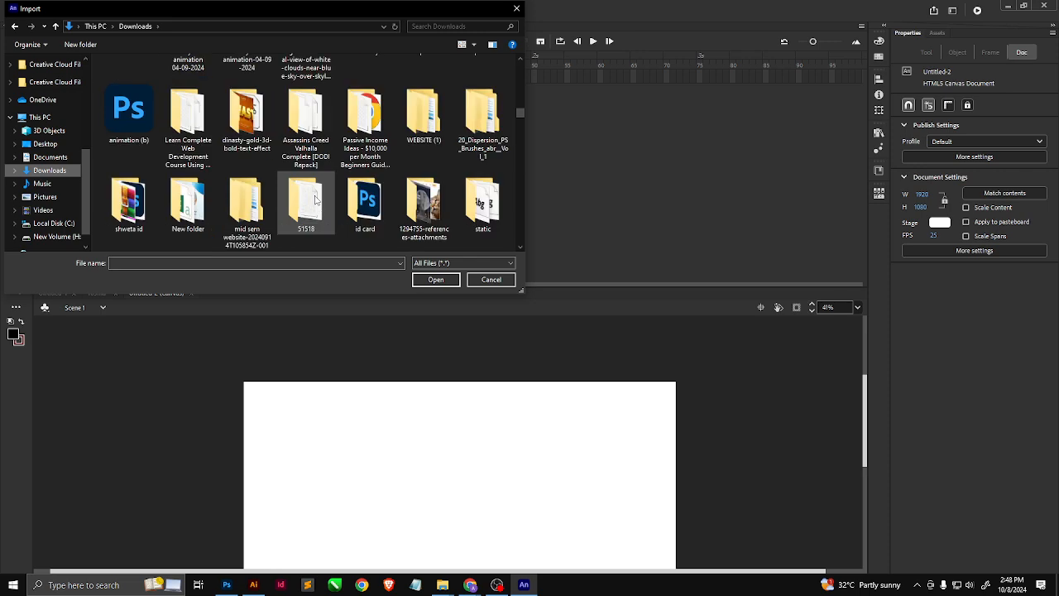
double_click(188, 124)
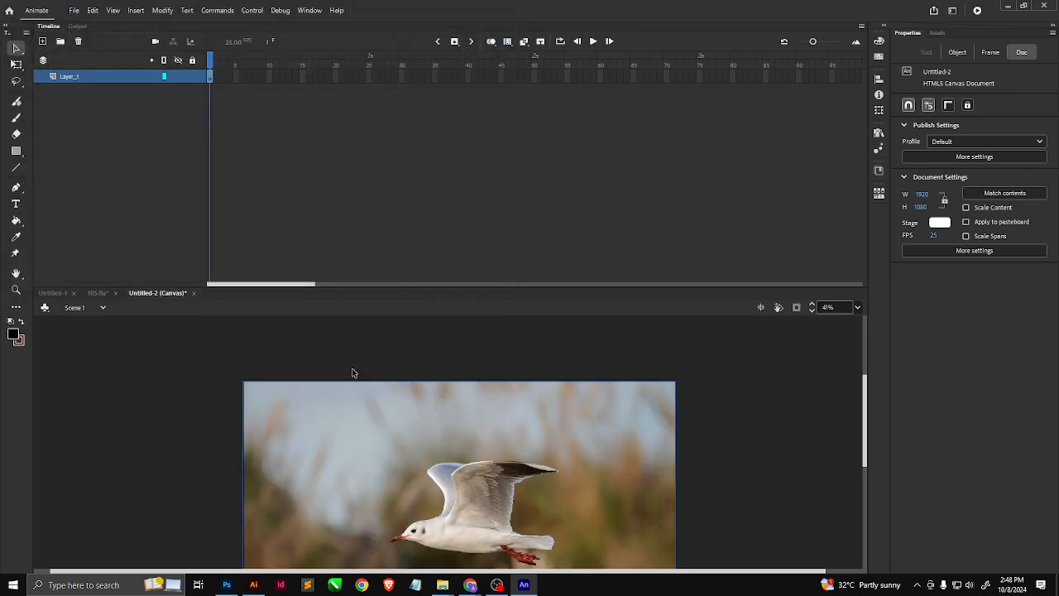
Examine the imported seagull photo's selection outline and how its edges sit against the stage.
scroll(438, 397, up, 2)
scroll(338, 409, down, 1)
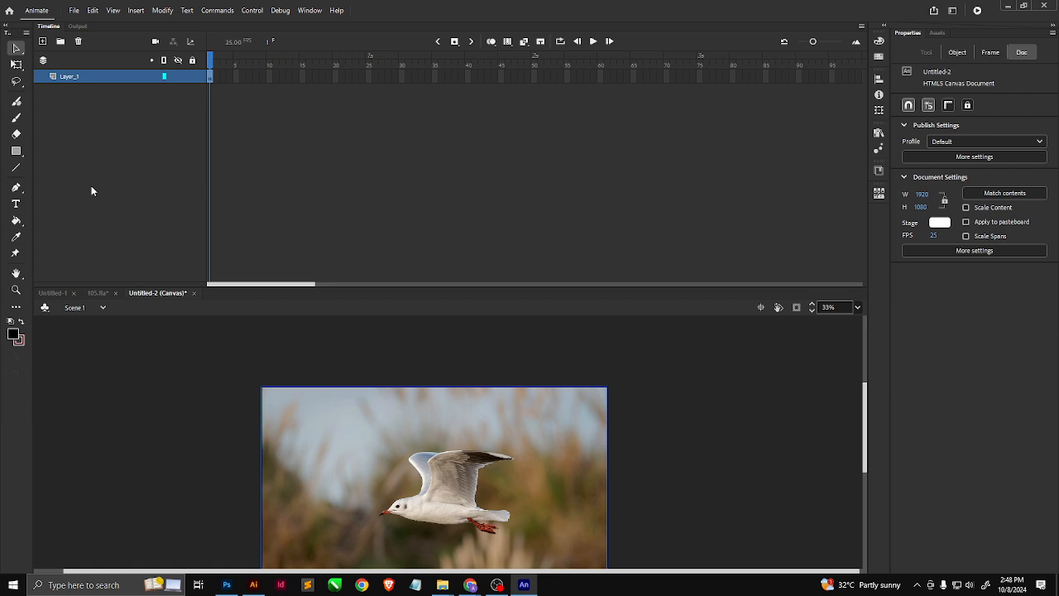
scroll(242, 395, down, 2)
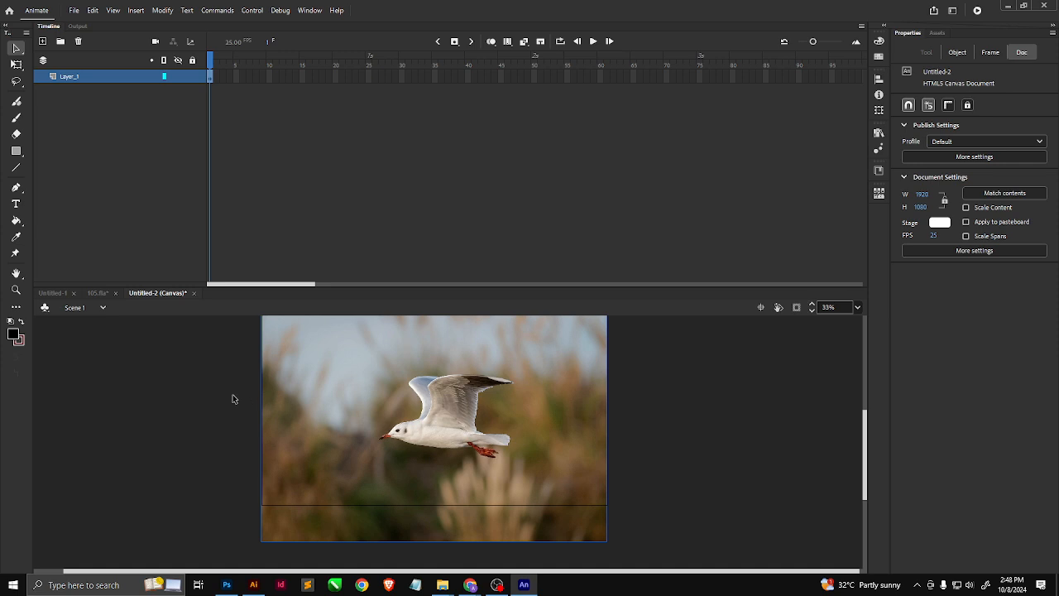
scroll(234, 397, up, 2)
scroll(235, 399, down, 2)
scroll(236, 401, up, 2)
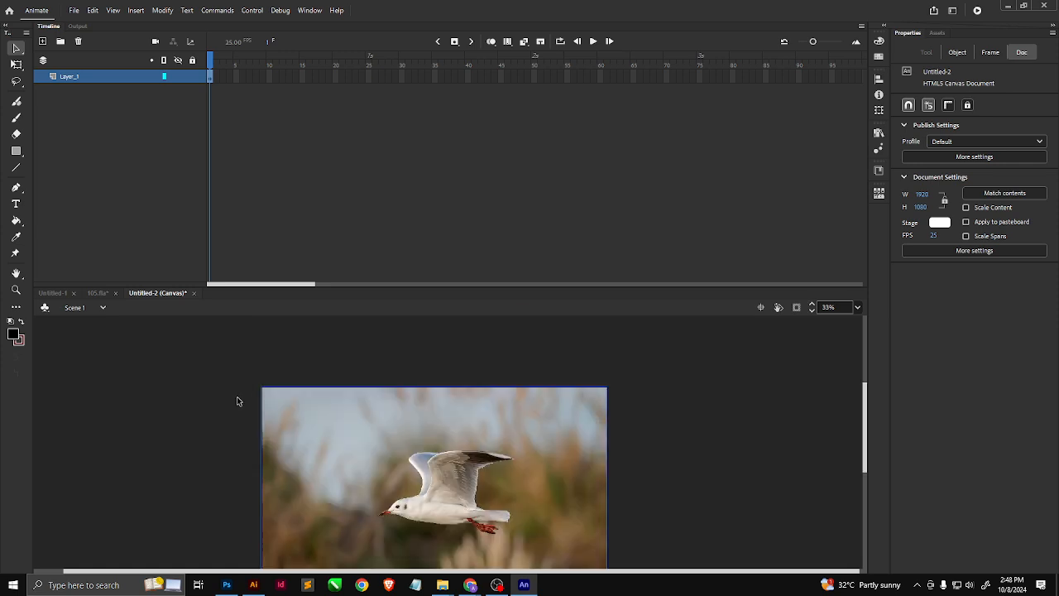
drag(247, 372, 693, 487)
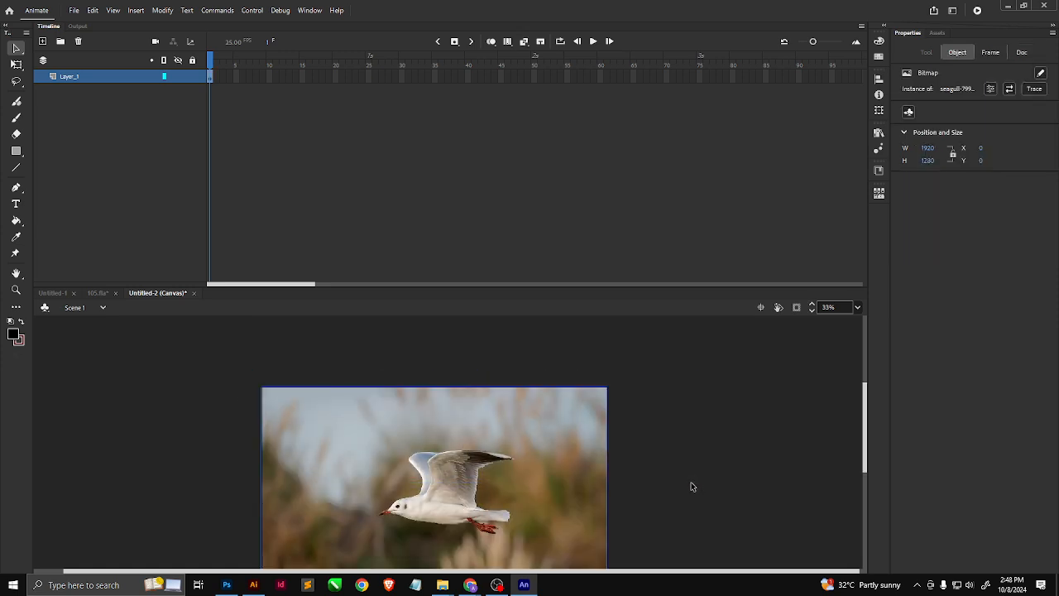
drag(643, 364, 238, 437)
click(237, 385)
click(470, 480)
click(362, 377)
scroll(396, 376, down, 2)
click(440, 412)
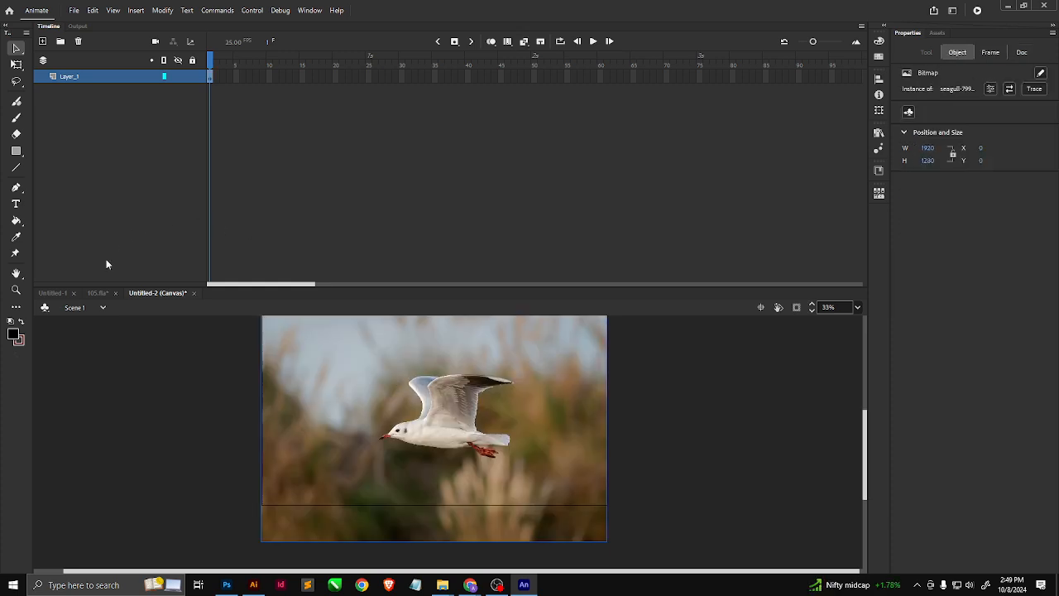
Add a new layer above the photo and draw a black oval with the Oval Tool covering the seagull.
click(43, 41)
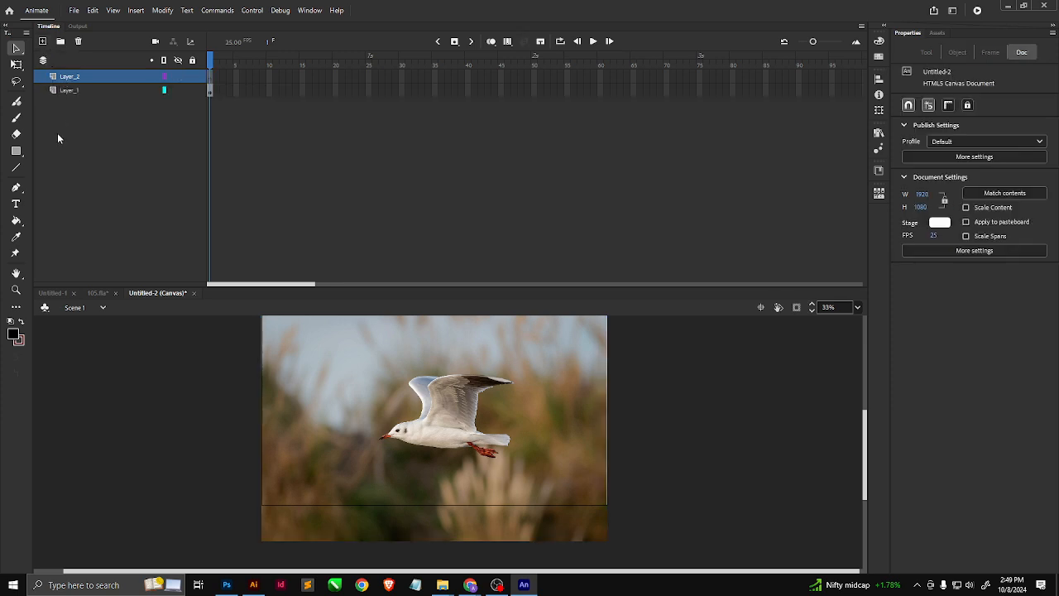
click(15, 150)
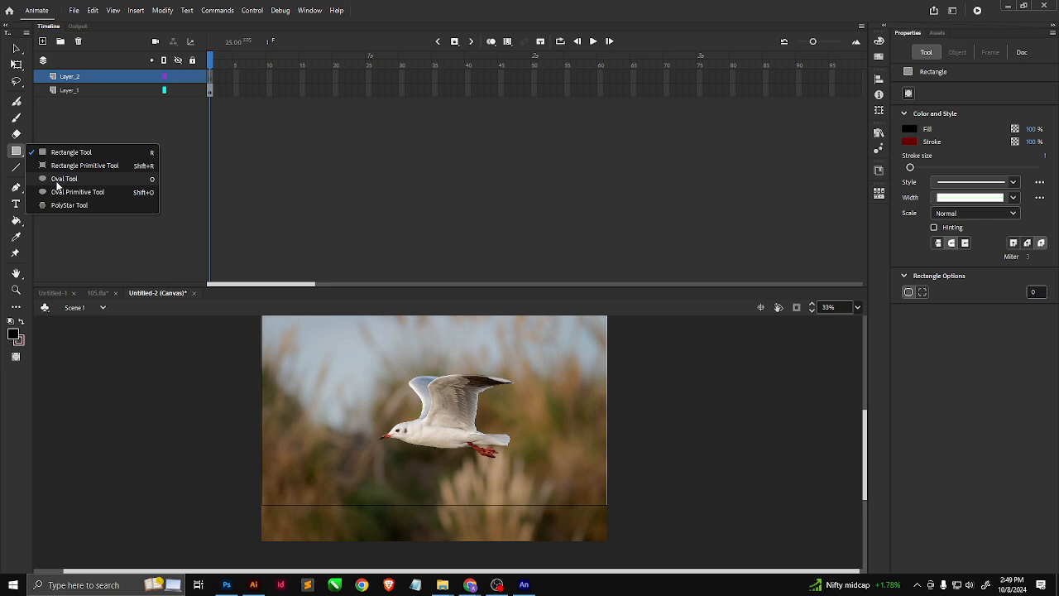
click(57, 181)
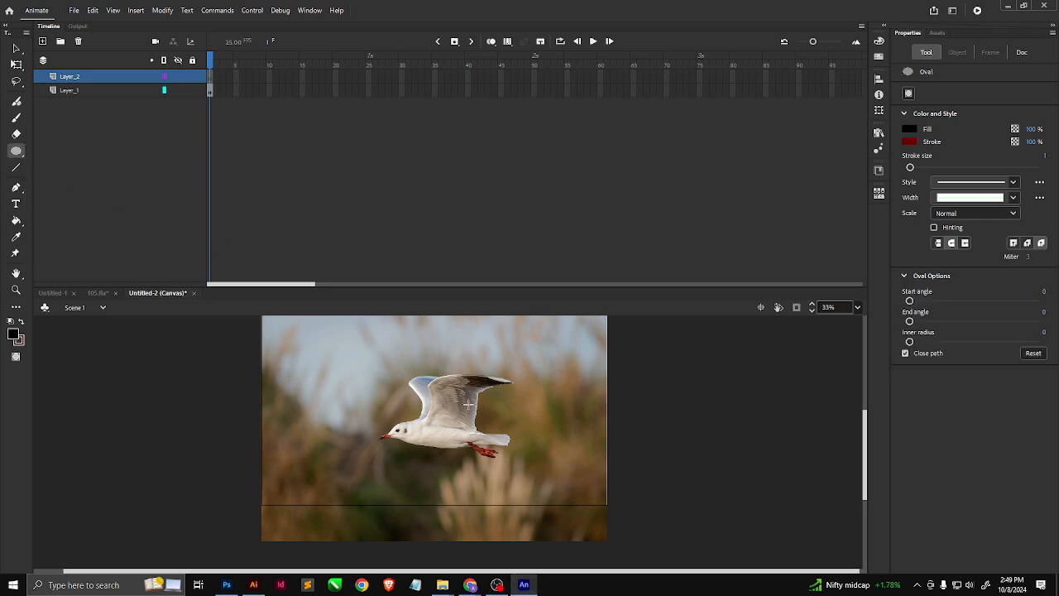
drag(341, 351, 550, 481)
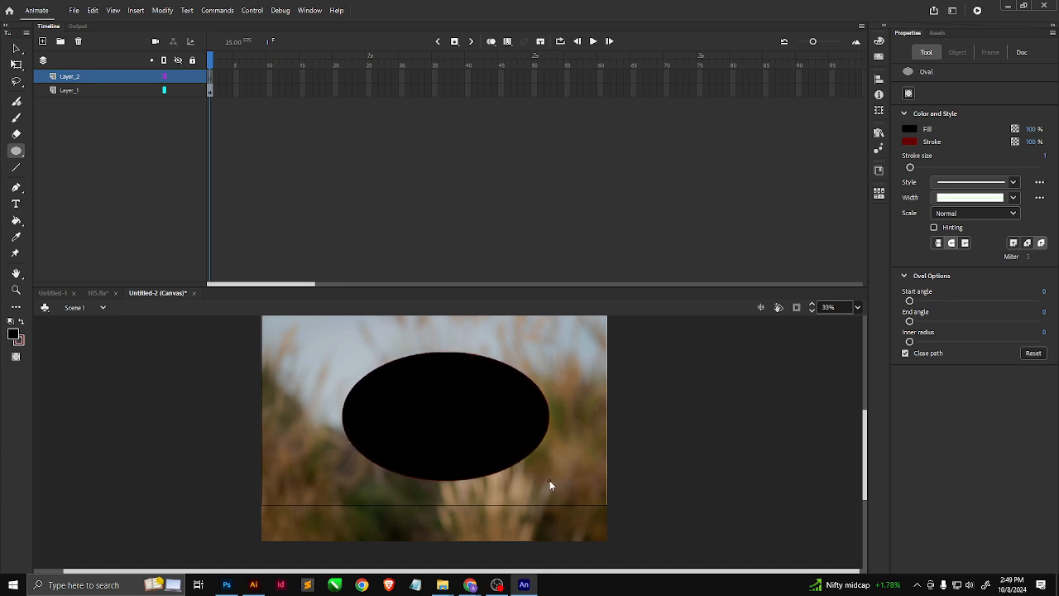
Turn the oval's layer into a mask so the seagull photo shows only inside the oval.
click(16, 48)
click(437, 426)
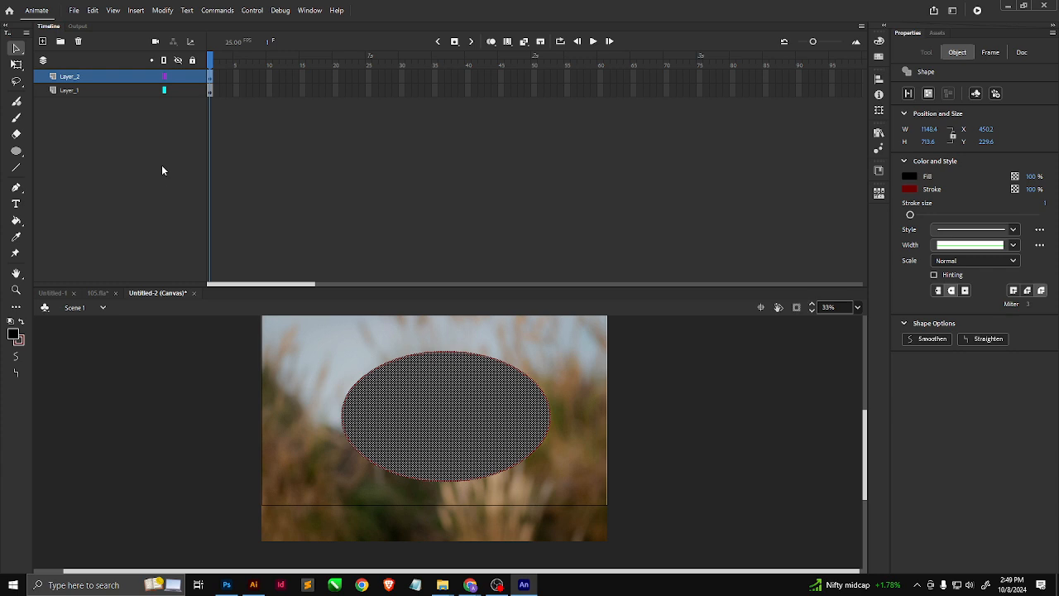
right_click(71, 77)
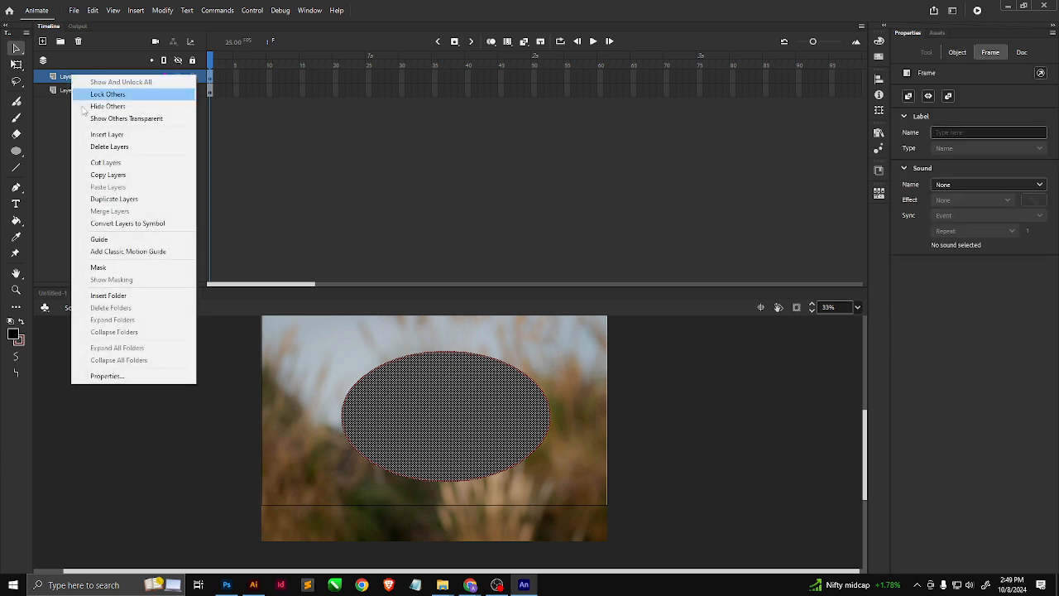
click(113, 270)
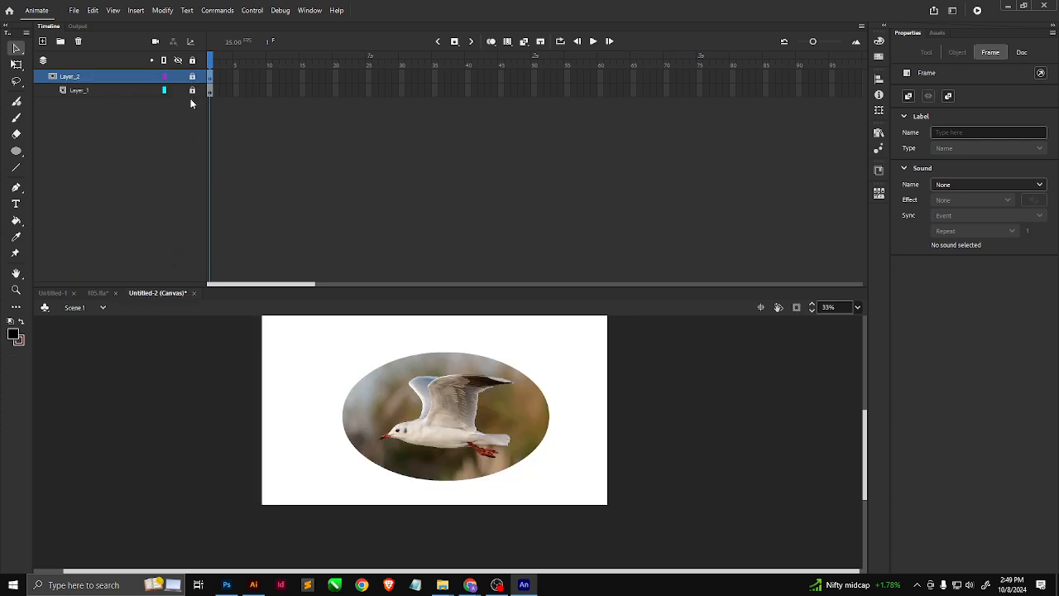
drag(413, 403, 340, 365)
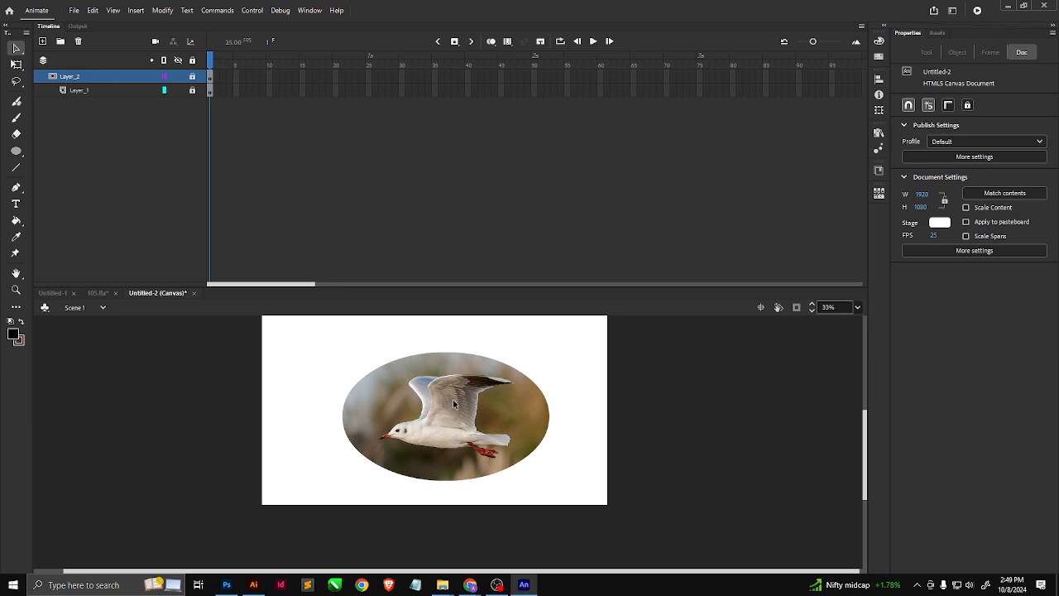
Unlock and relock the mask layer to compare the unmasked and masked views.
click(192, 77)
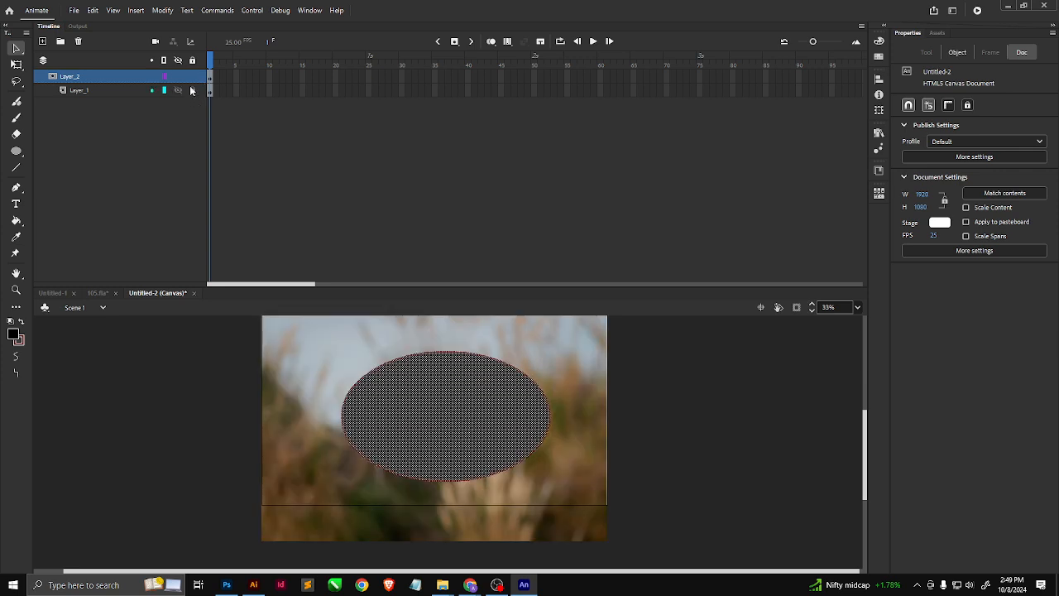
click(192, 76)
click(192, 90)
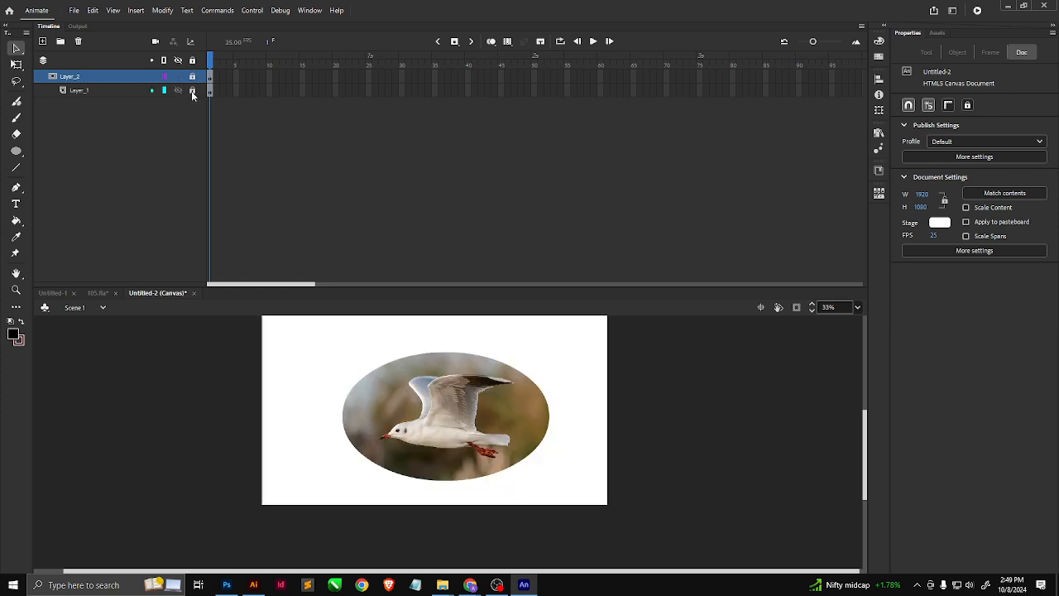
Unlock the photo layer, shift the seagull photo left to about X -95, and lock the layer again.
click(192, 90)
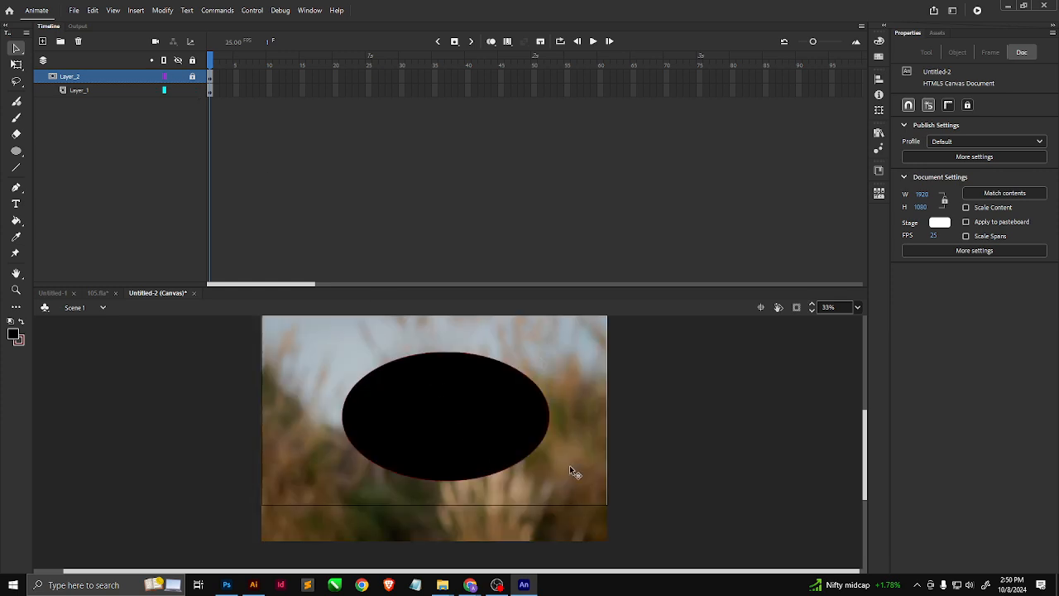
mouse_move(570, 466)
mouse_down()
mouse_move(567, 451)
mouse_move(539, 442)
mouse_move(555, 463)
mouse_up()
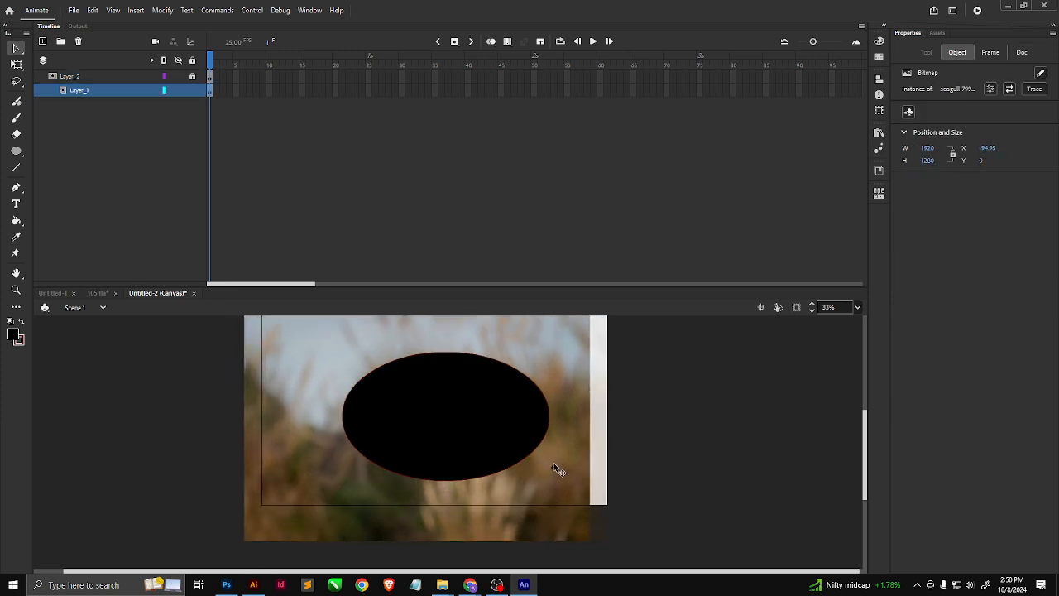
click(193, 91)
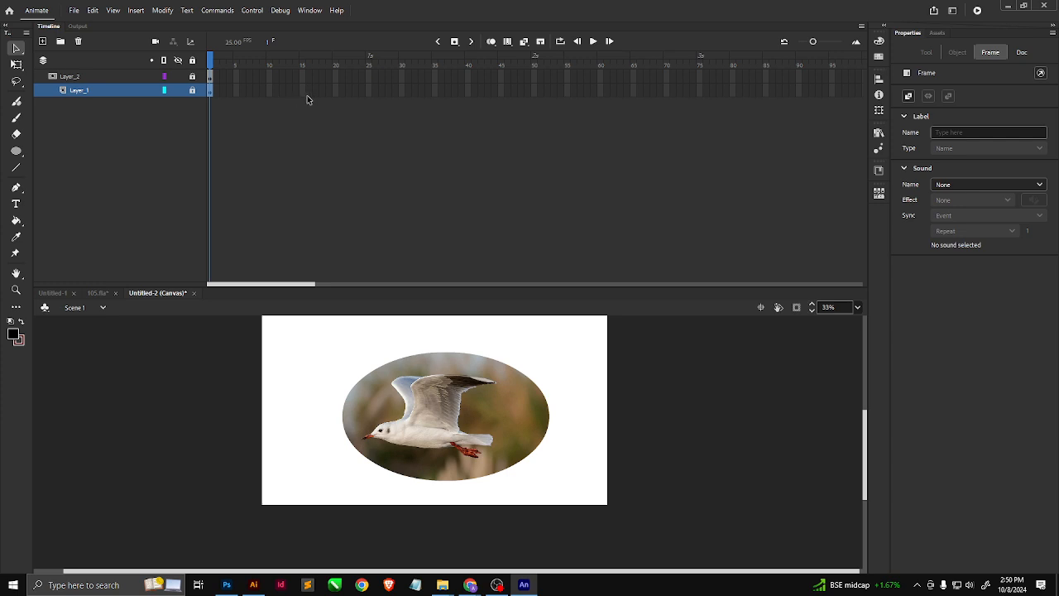
Extend the seagull photo layer to frame 75.
click(371, 90)
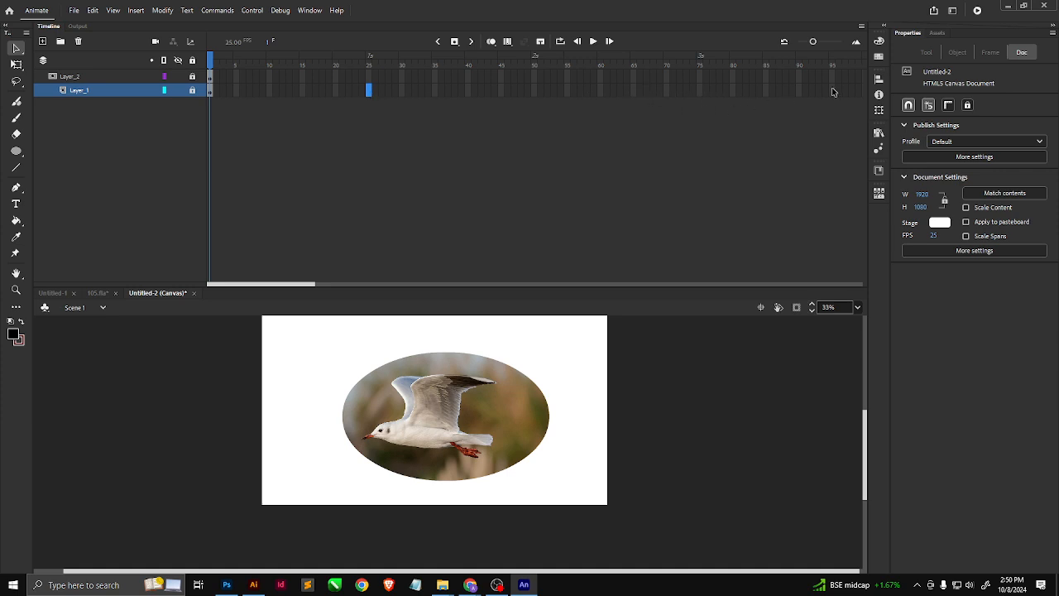
click(700, 90)
key(F5)
click(305, 141)
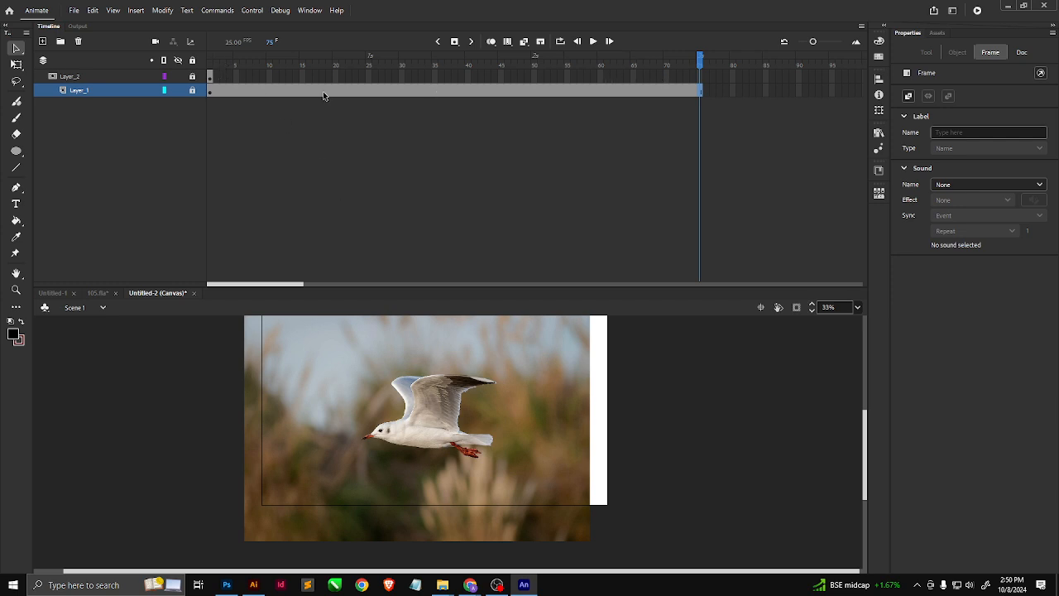
Insert keyframes on the mask layer at frames 25, 50 and 75.
click(369, 78)
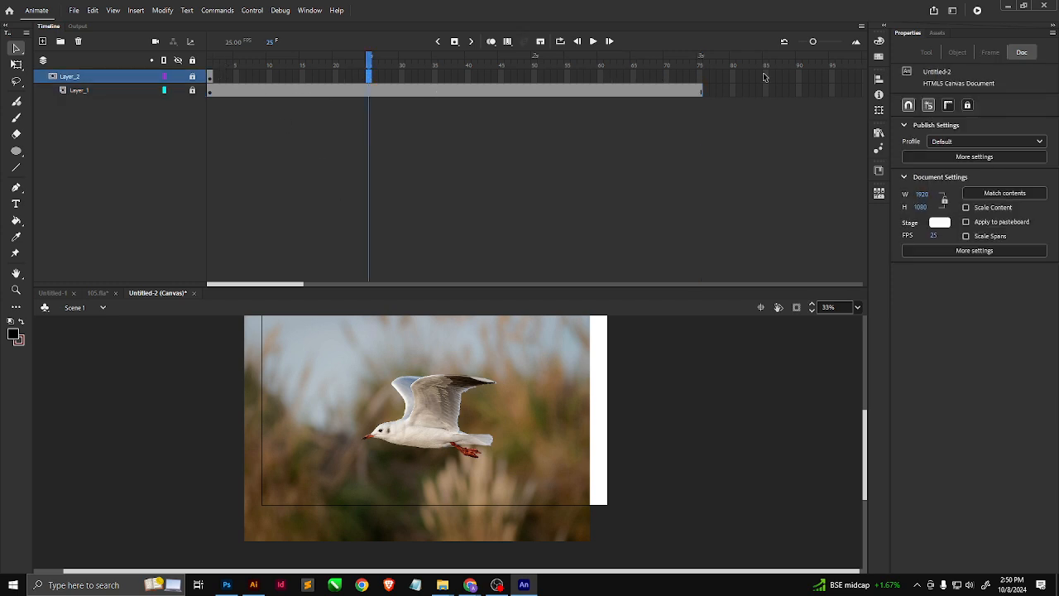
click(701, 76)
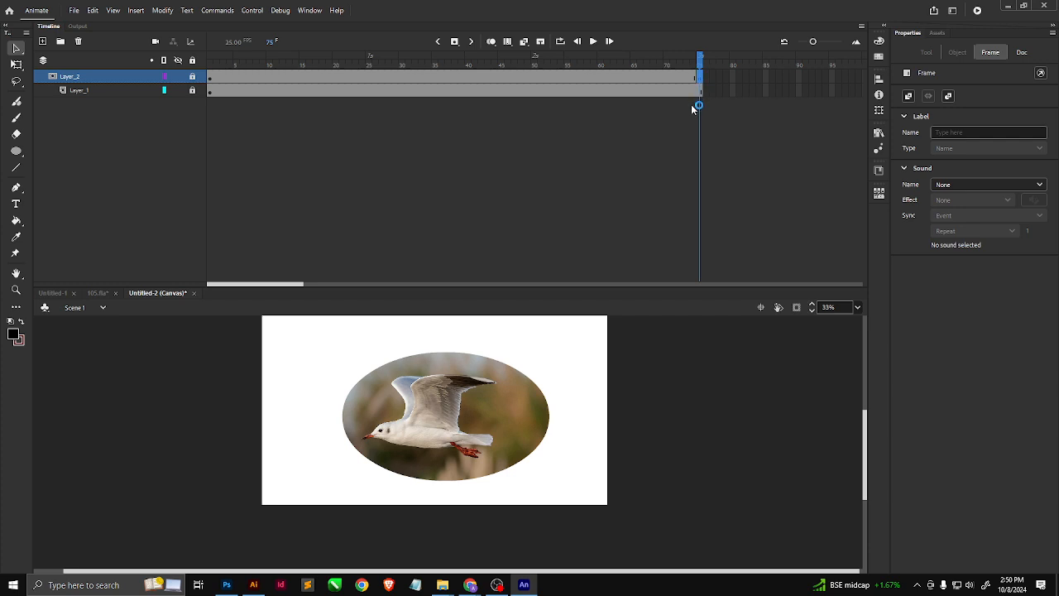
click(368, 77)
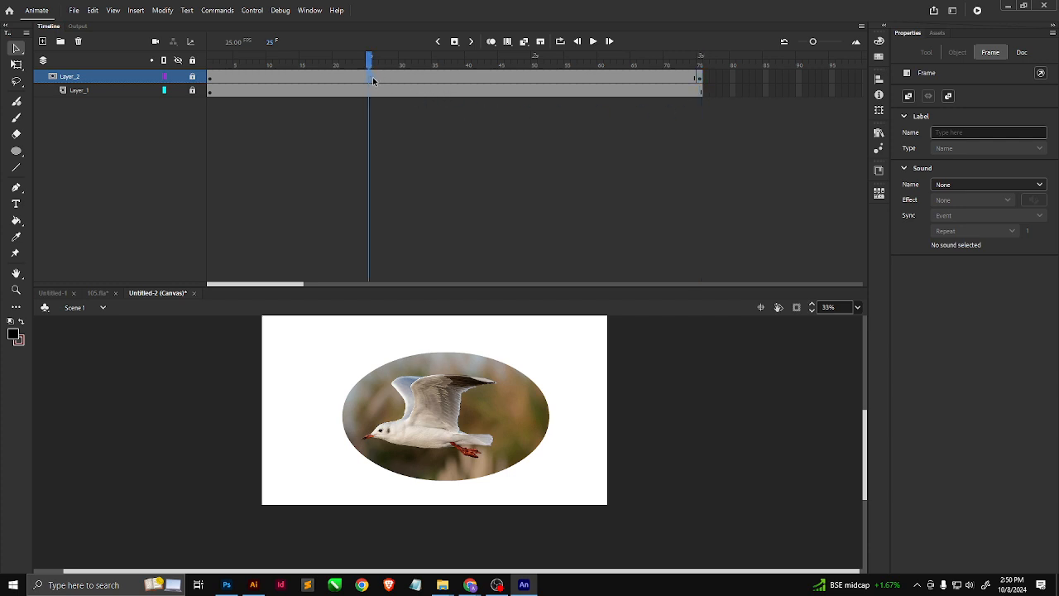
click(538, 76)
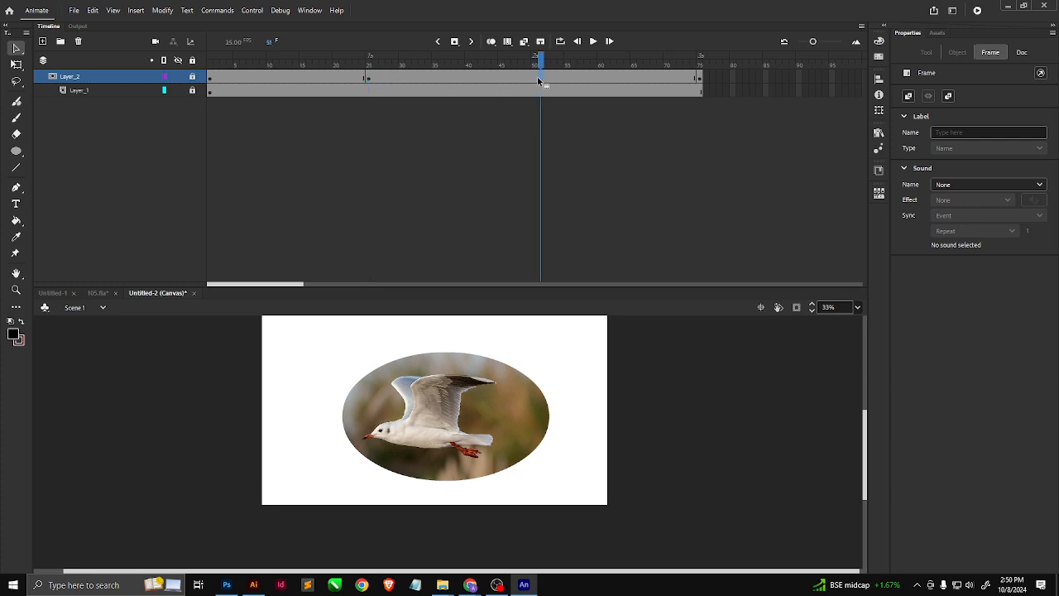
click(534, 78)
key(F6)
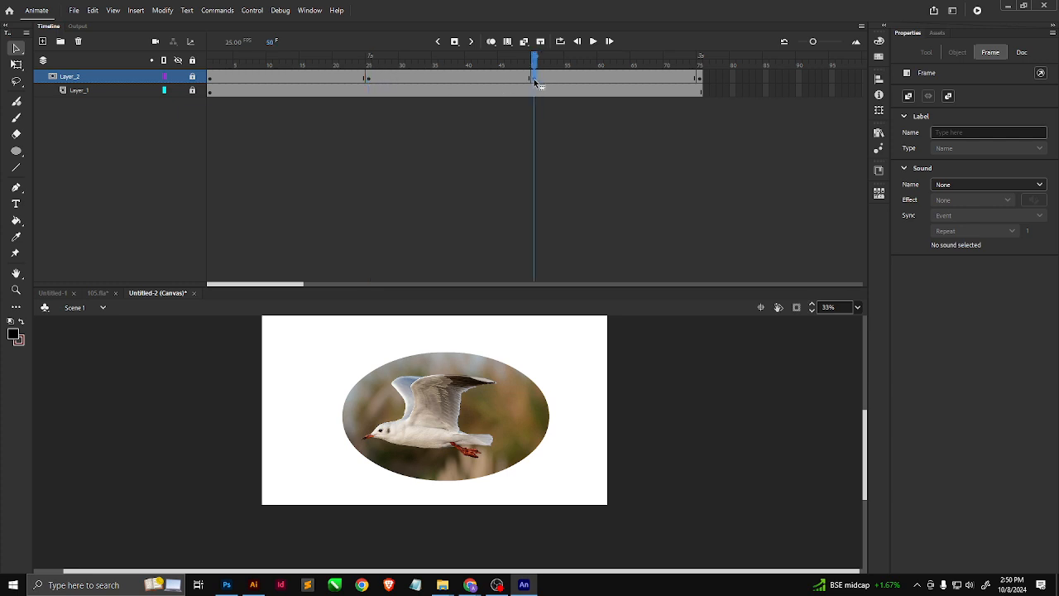
Create classic tweens on the mask layer between frames 1 and 25 and between frames 50 and 75.
right_click(300, 77)
click(335, 84)
right_click(432, 79)
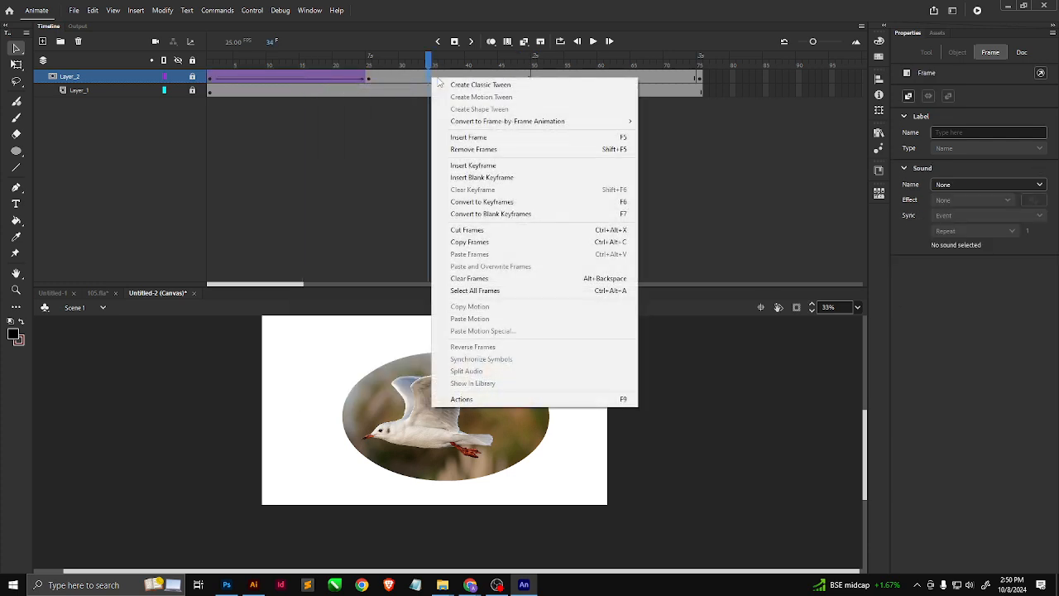
click(543, 76)
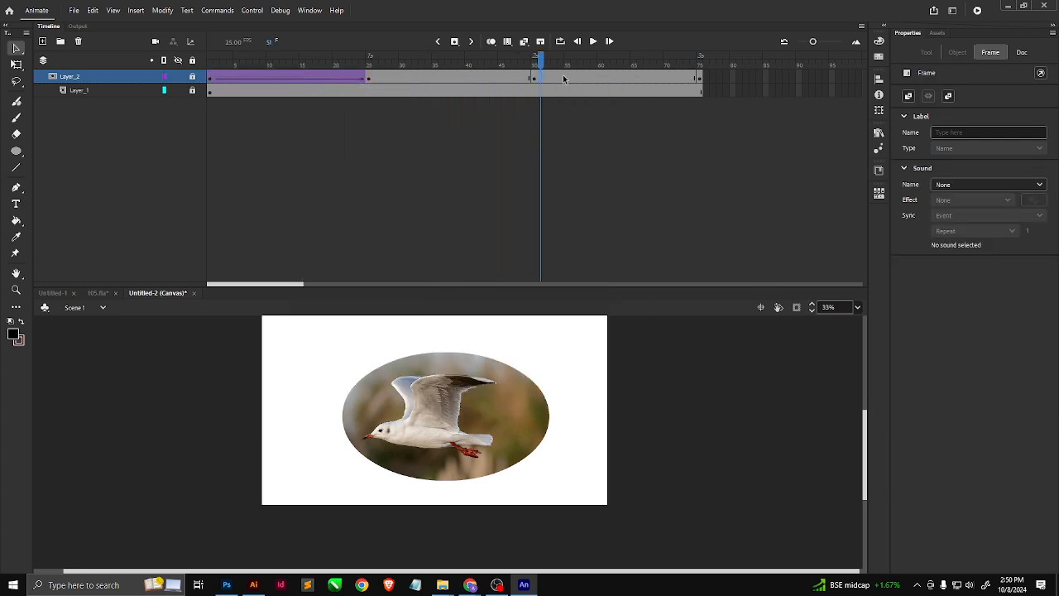
right_click(562, 77)
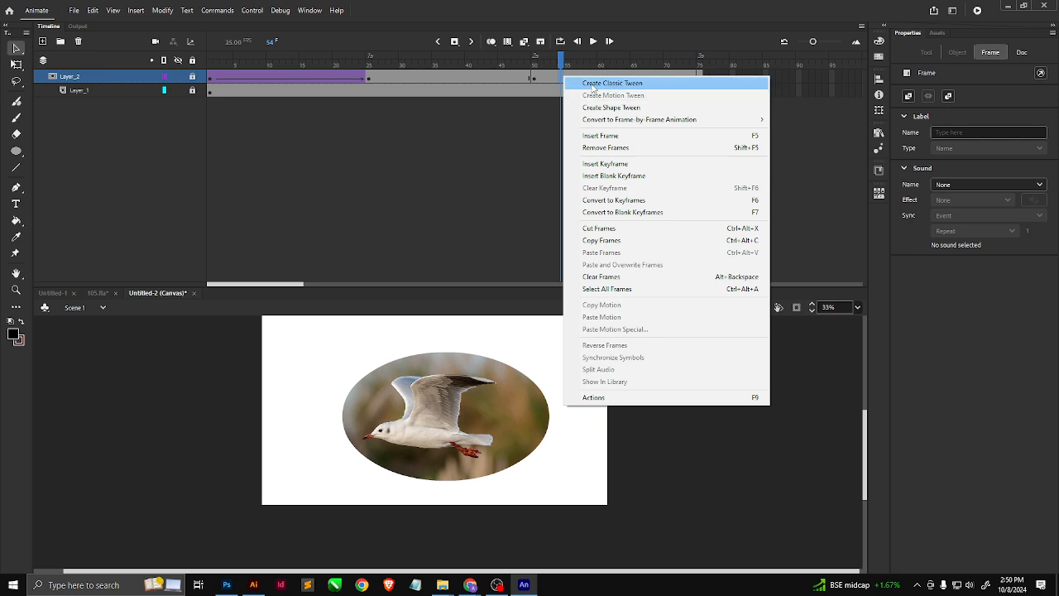
click(593, 85)
Unlock the mask layer and, at frame 1, shrink the oval to about 168 × 105 just outside the stage's lower-left corner.
click(211, 77)
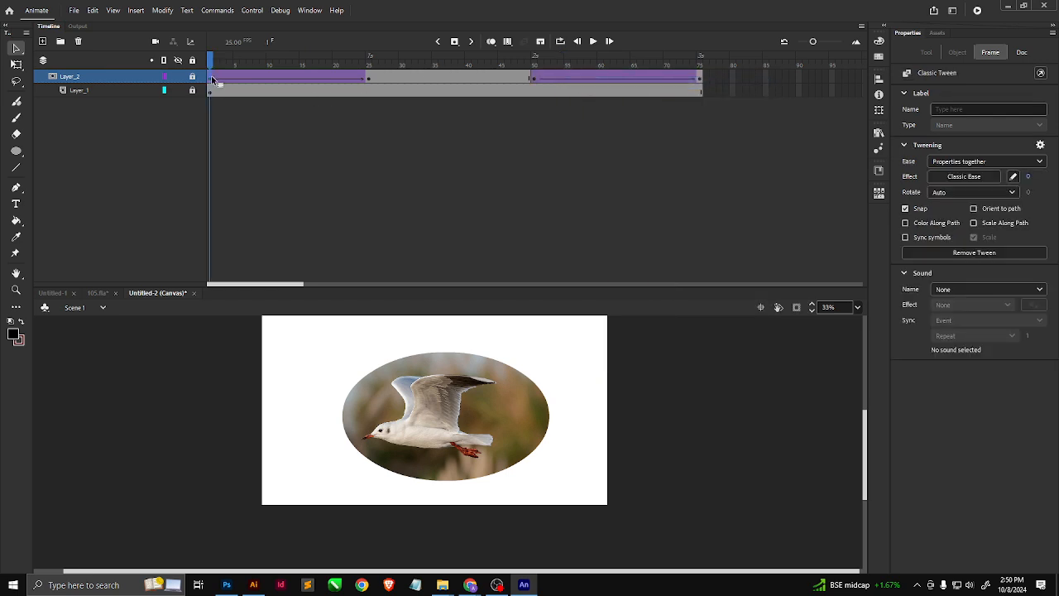
click(196, 78)
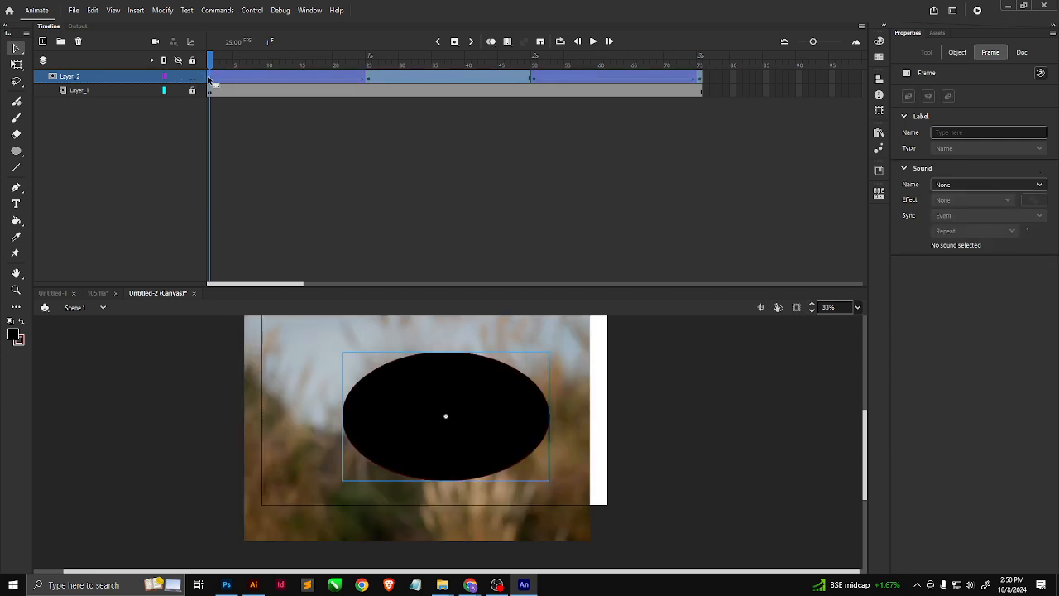
click(214, 78)
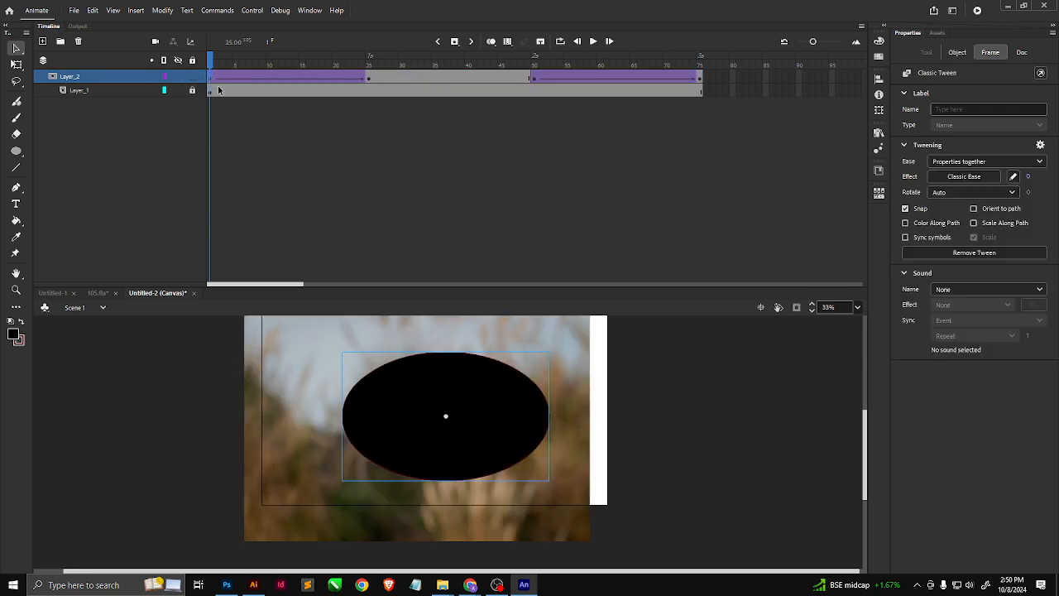
click(470, 354)
key(q)
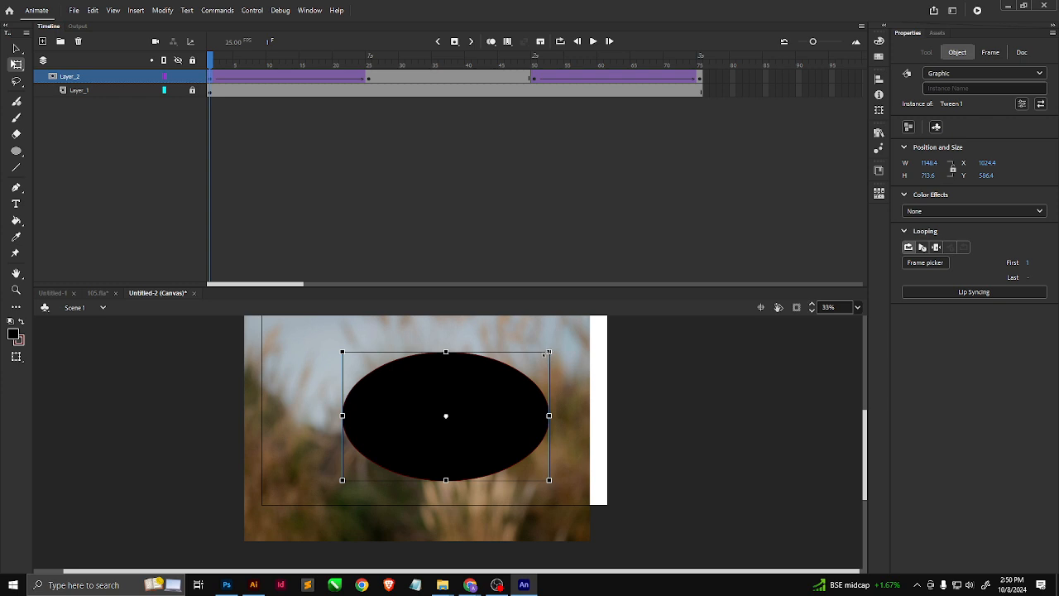
drag(548, 352, 256, 516)
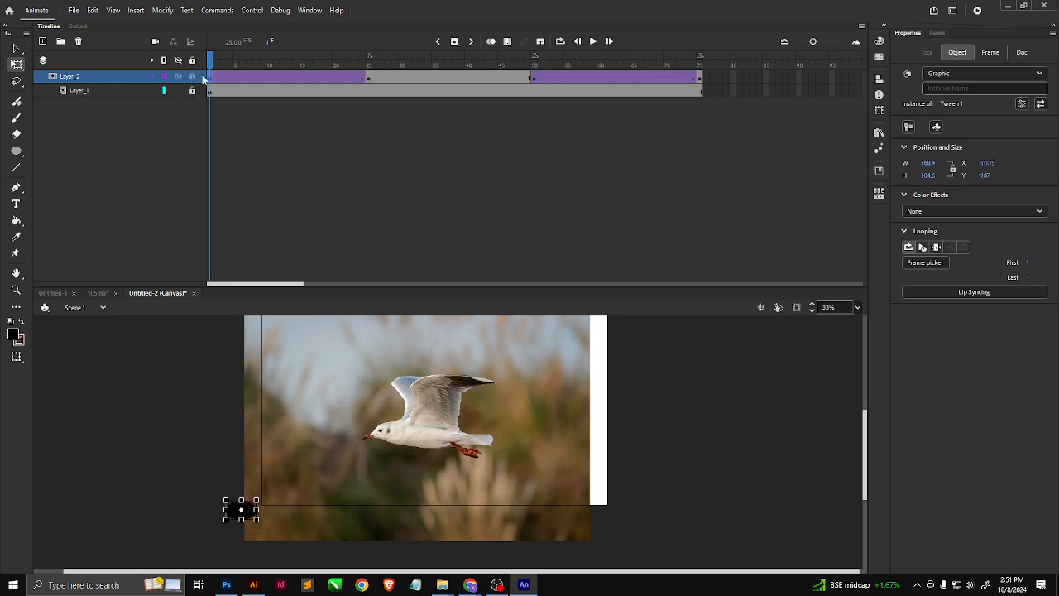
At frame 75, shrink the mask oval to about 126 × 78 and place it just beyond the stage's right edge.
click(222, 70)
drag(222, 71, 702, 70)
click(701, 80)
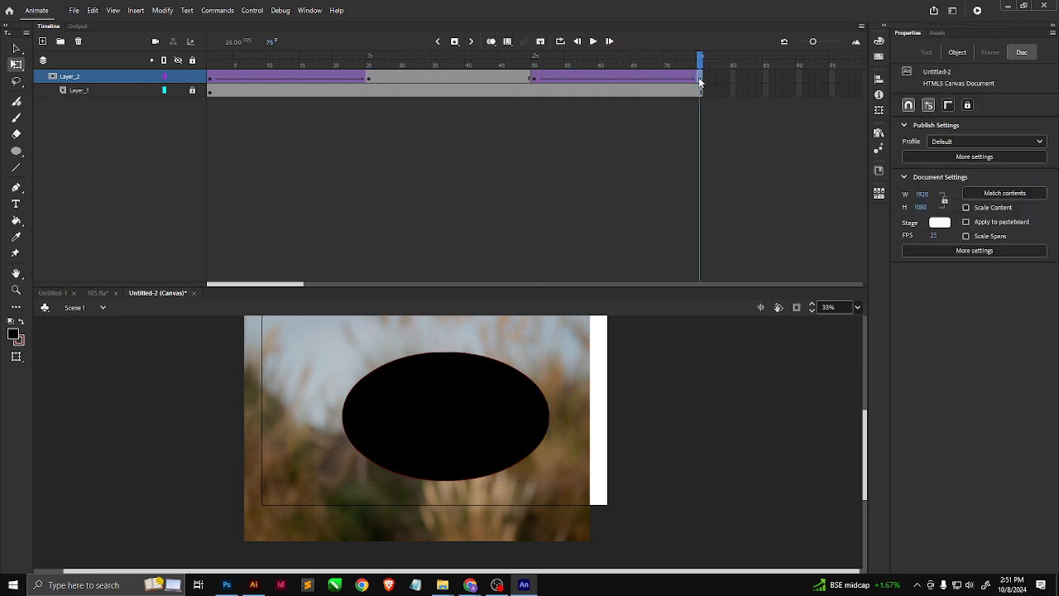
drag(343, 480, 632, 424)
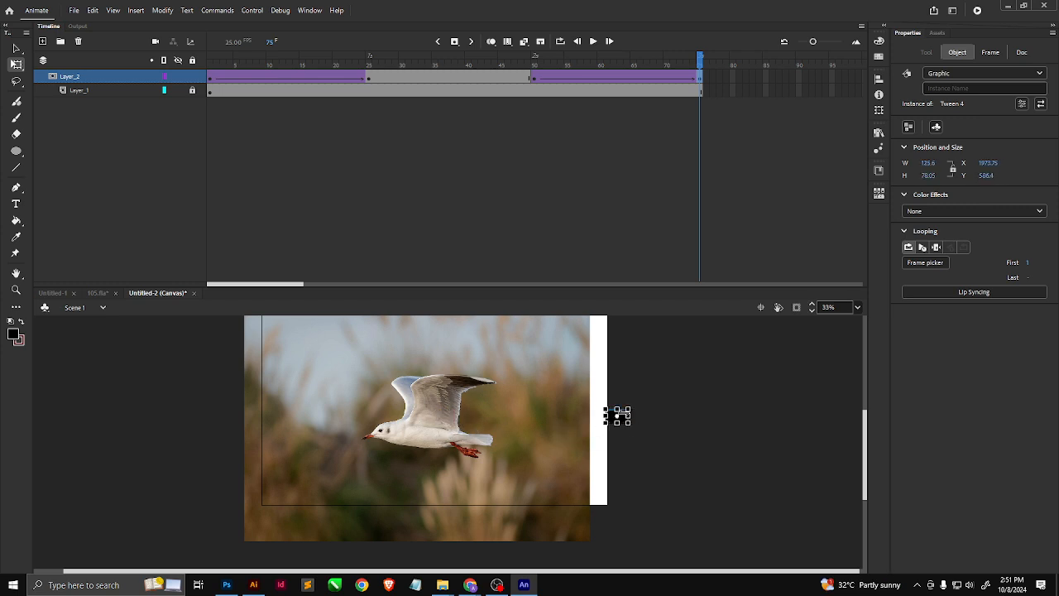
Lock the mask layer and play the mask animation from frame 1.
click(199, 82)
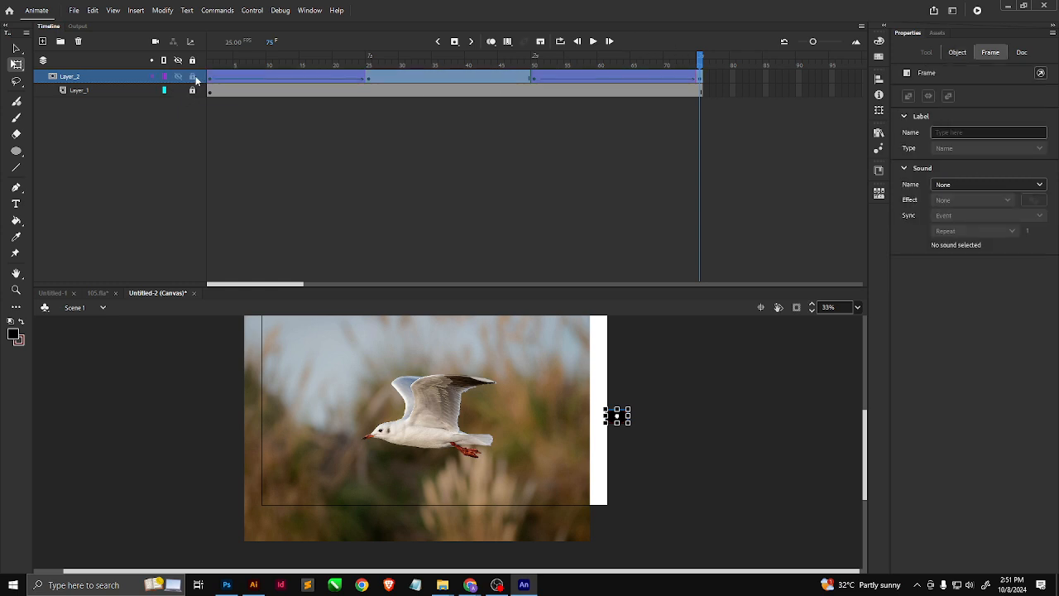
click(195, 76)
drag(471, 65, 116, 111)
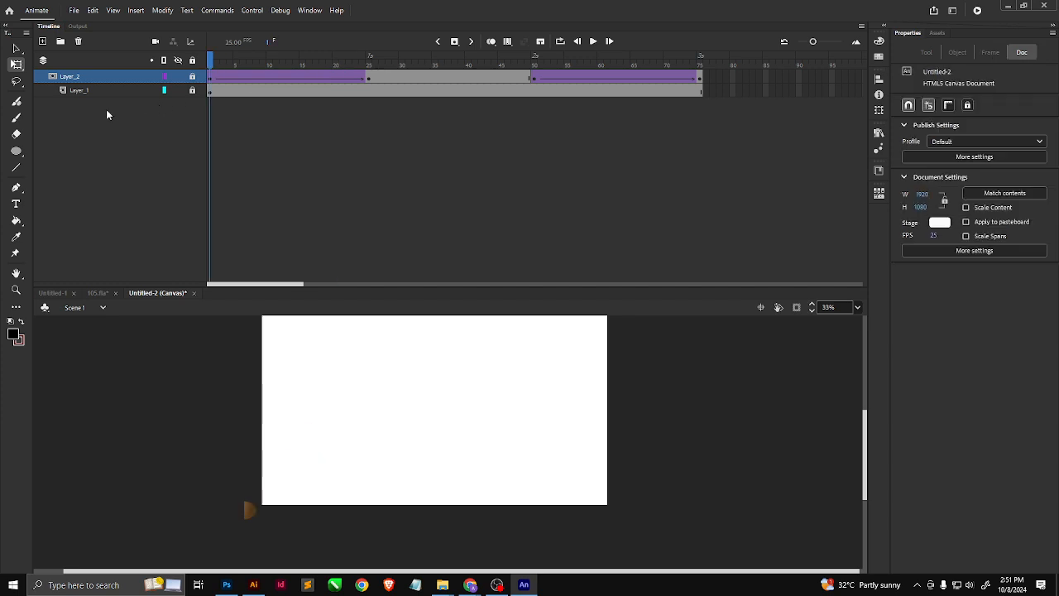
key(Return)
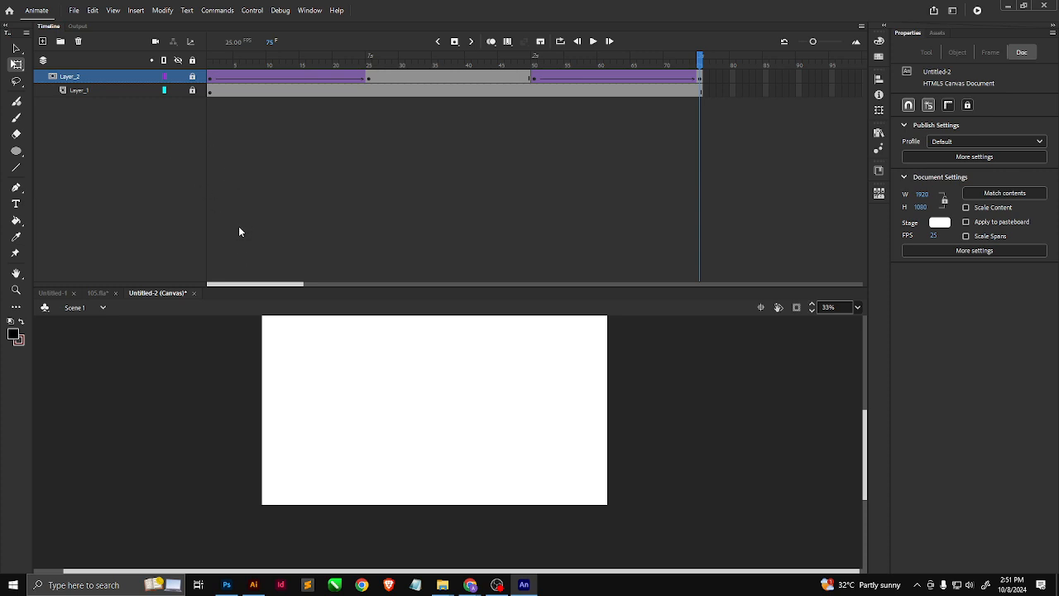
Add a layer above the mask layer with a keyframe at frame 75 and import the WR202206_GiraffeTranslocation giraffe photo onto the stage.
click(43, 60)
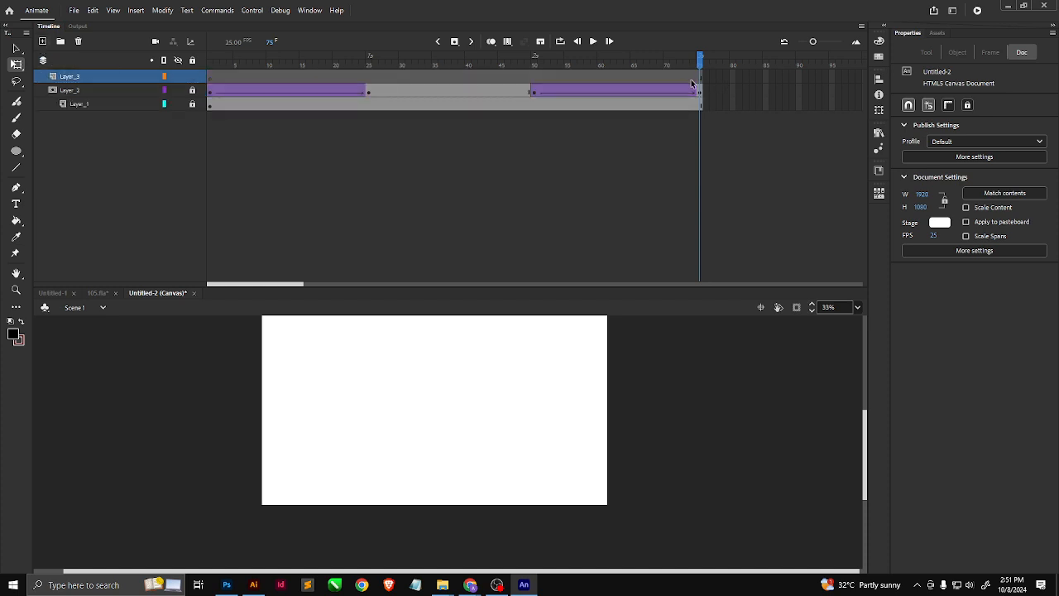
click(697, 77)
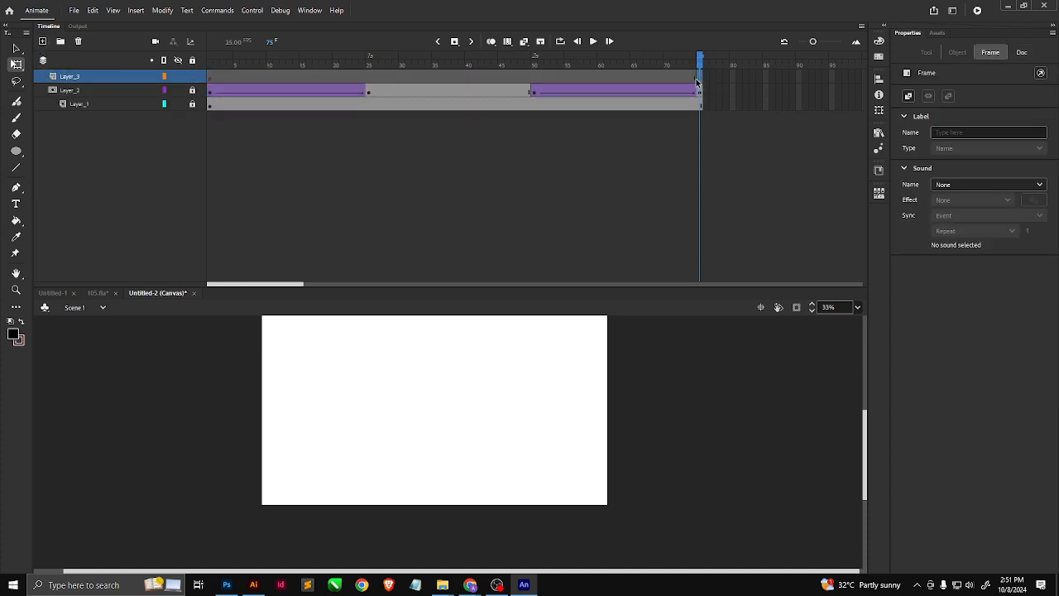
click(72, 9)
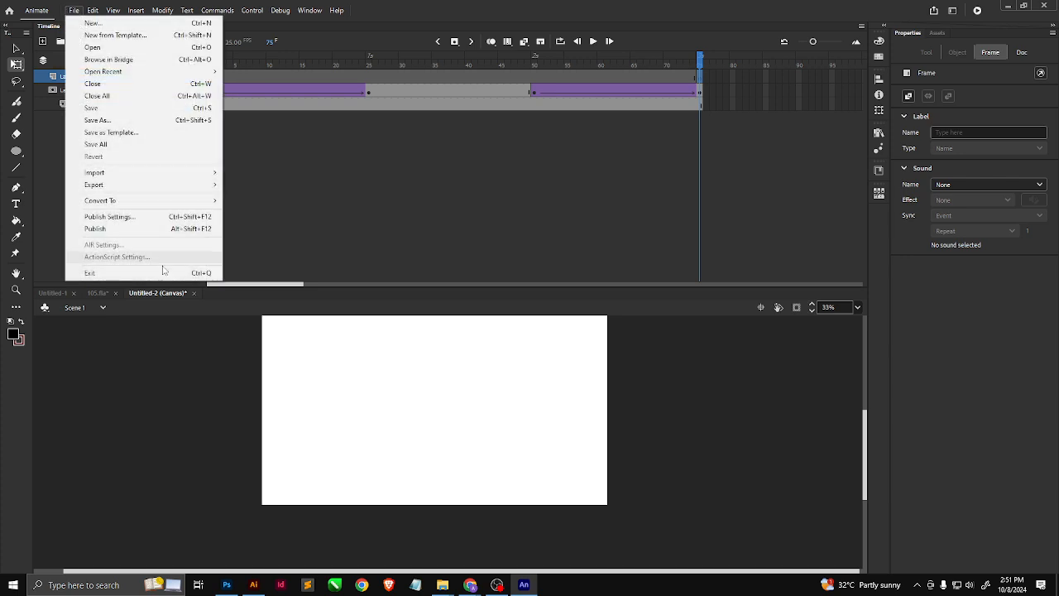
mouse_move(110, 172)
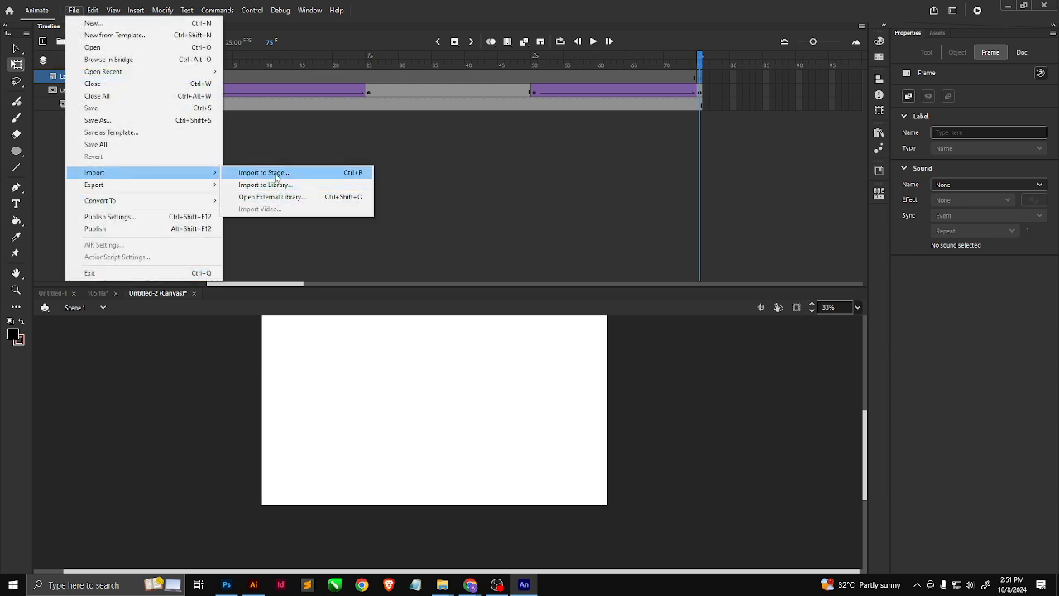
click(278, 185)
scroll(338, 224, down, 15)
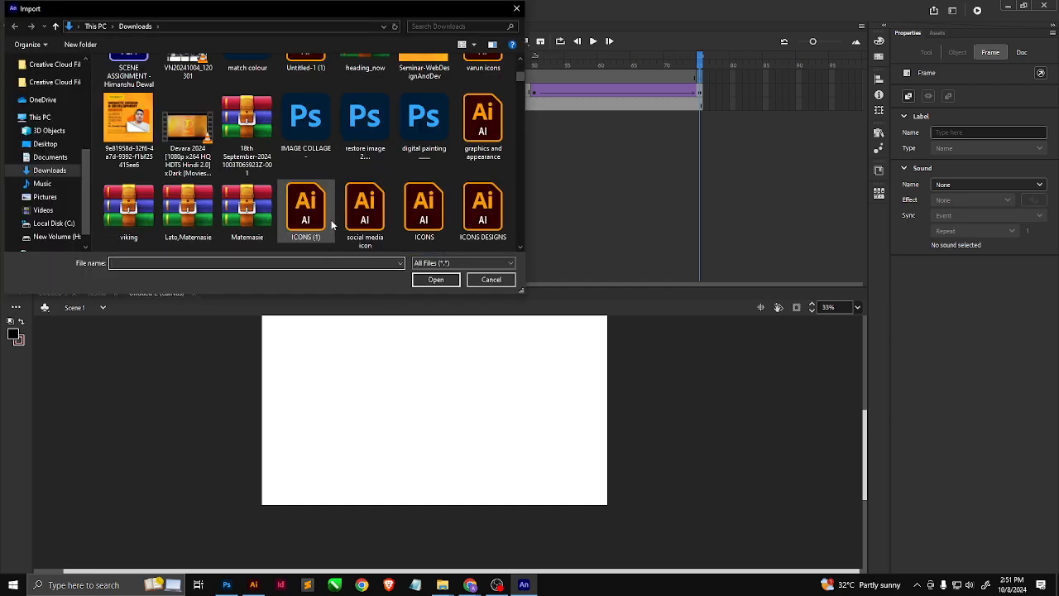
scroll(339, 224, down, 15)
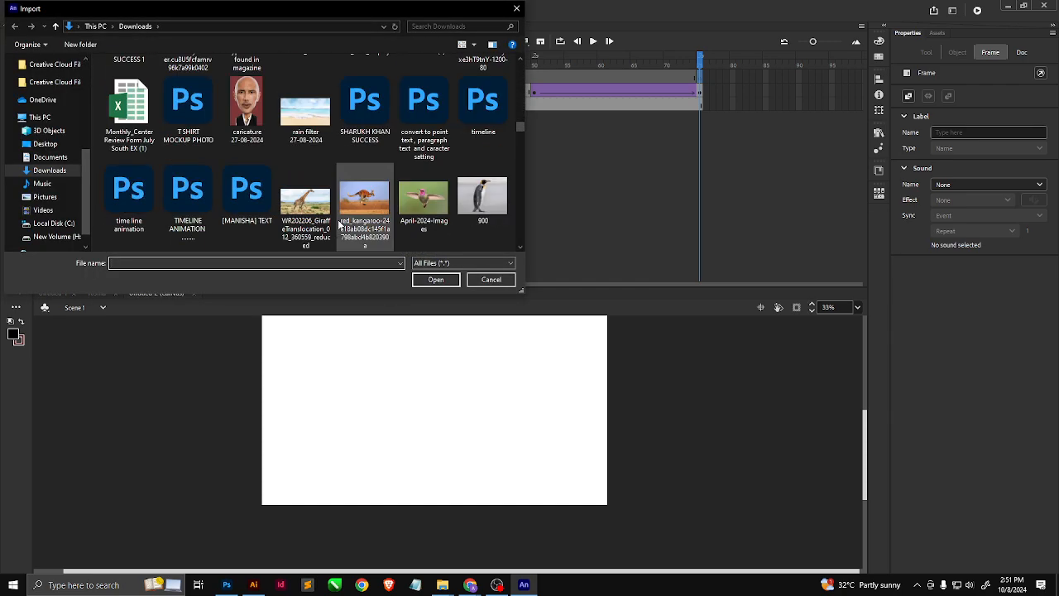
scroll(325, 213, up, 5)
double_click(297, 132)
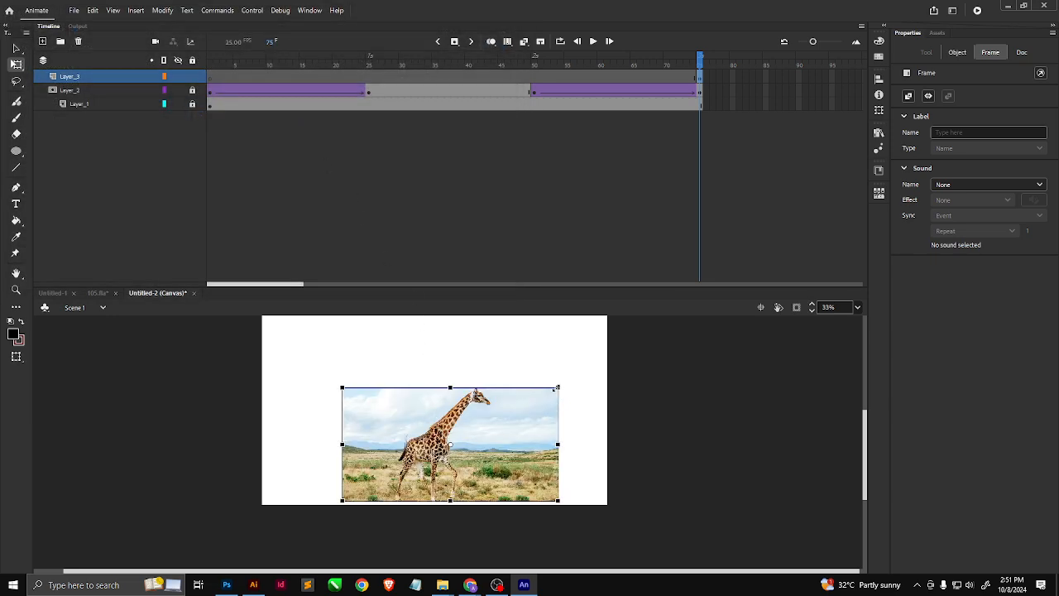
Enlarge the giraffe photo to about 2186 × 1148 and position it over the stage at about X -96, Y 0.
drag(558, 388, 645, 338)
scroll(545, 450, up, 3)
scroll(546, 449, down, 3)
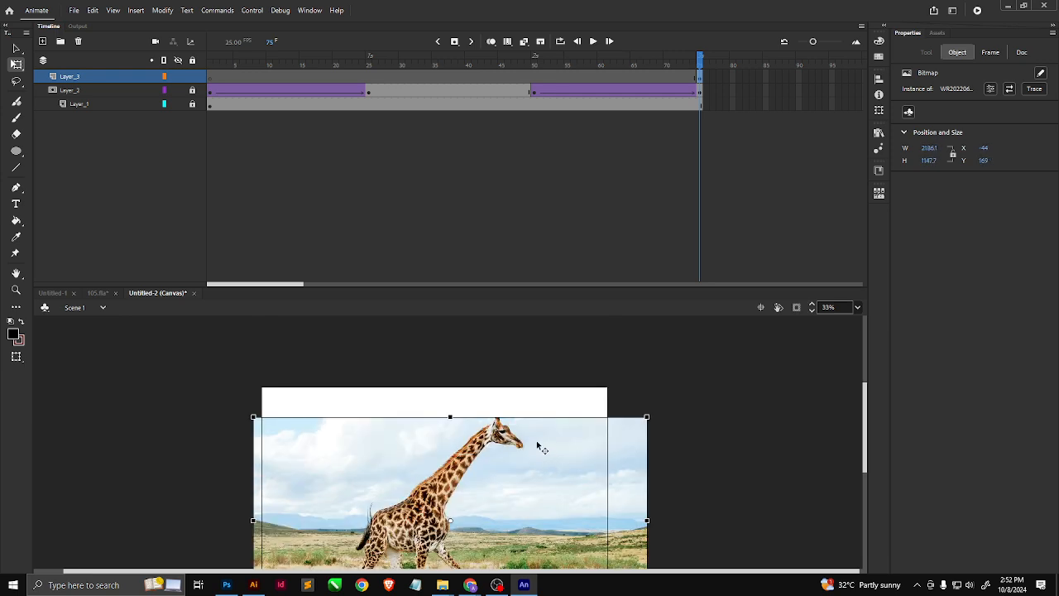
drag(539, 450, 526, 432)
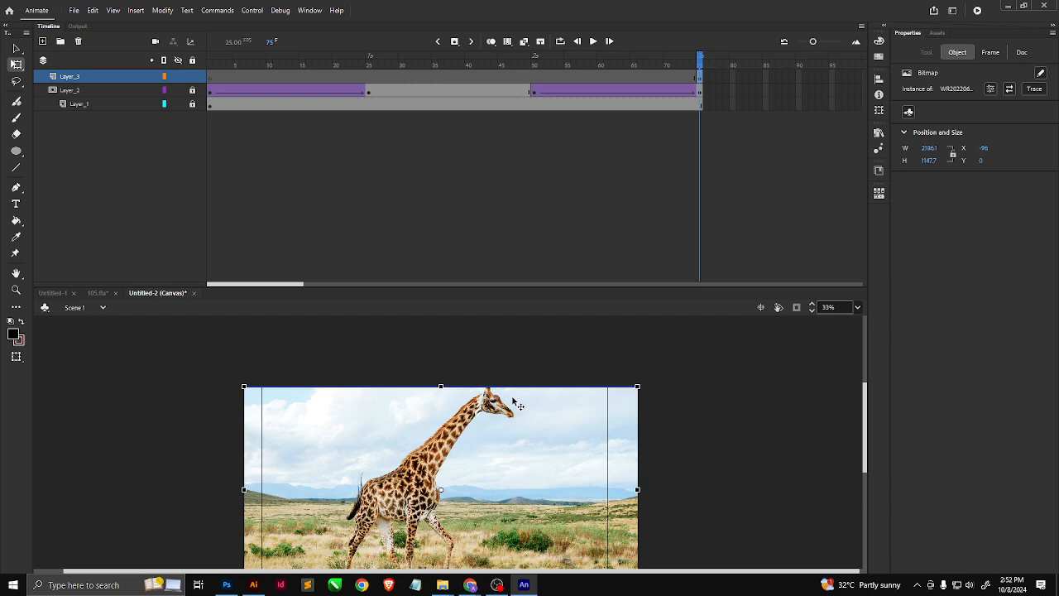
scroll(518, 407, down, 5)
scroll(511, 416, up, 3)
scroll(724, 455, up, 4)
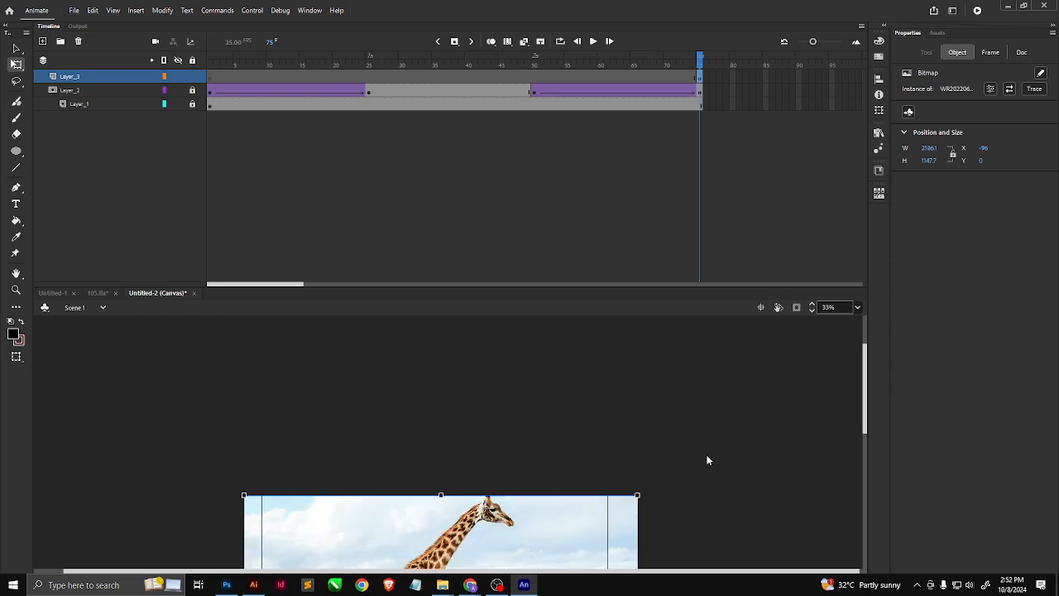
scroll(707, 459, down, 3)
click(700, 452)
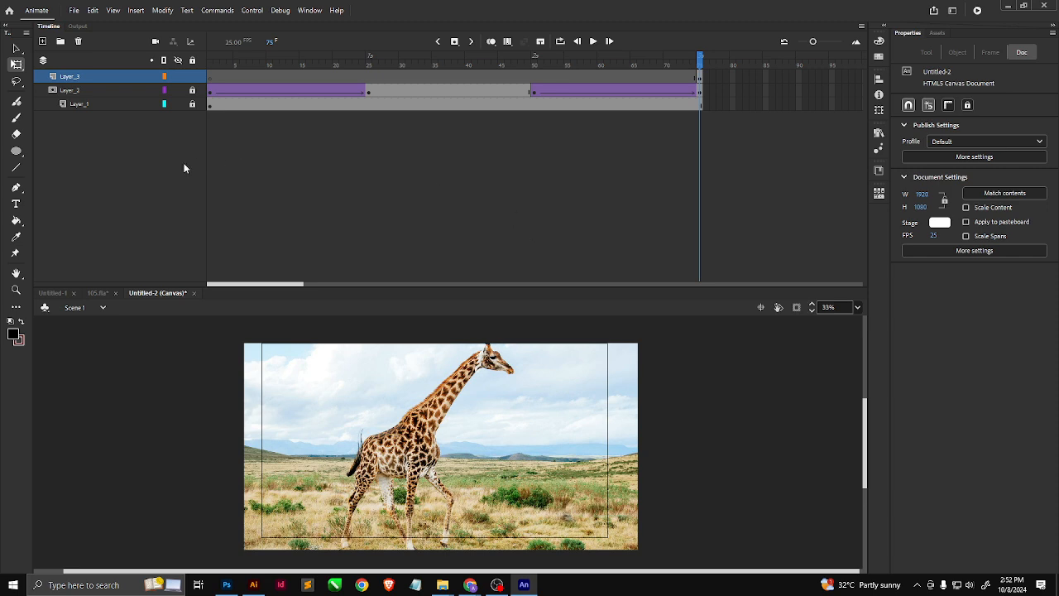
Add another layer with a keyframe at frame 75 and place a black circle about 69 × 69 near the stage's upper-left corner.
click(43, 40)
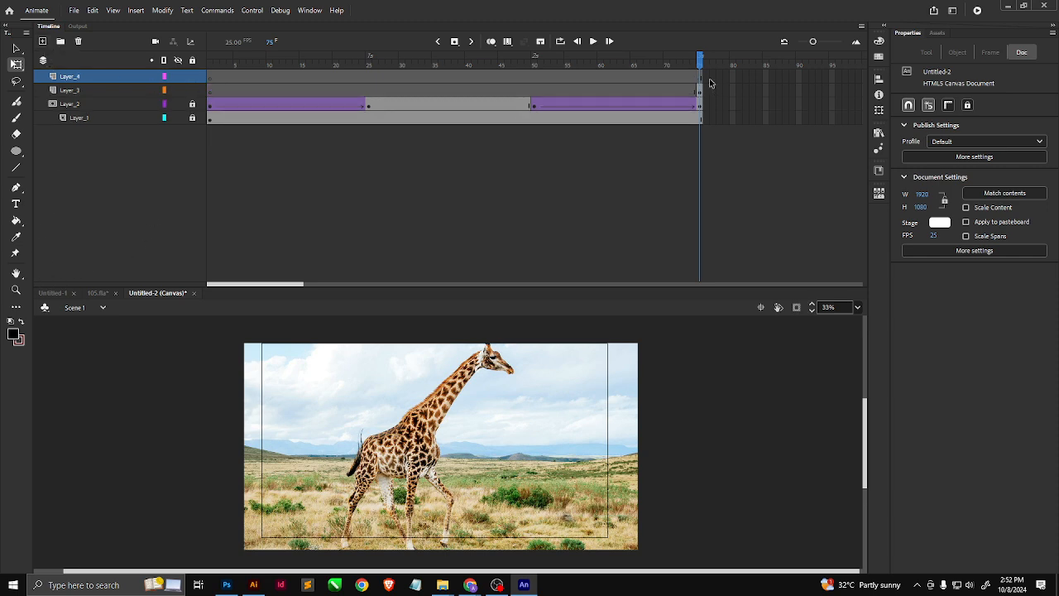
click(702, 74)
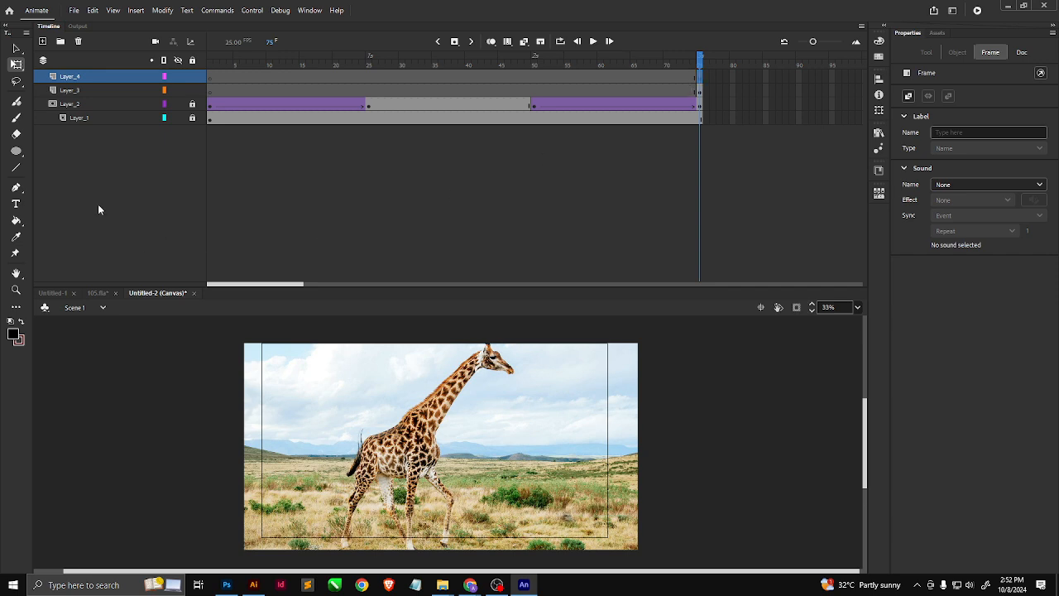
click(16, 150)
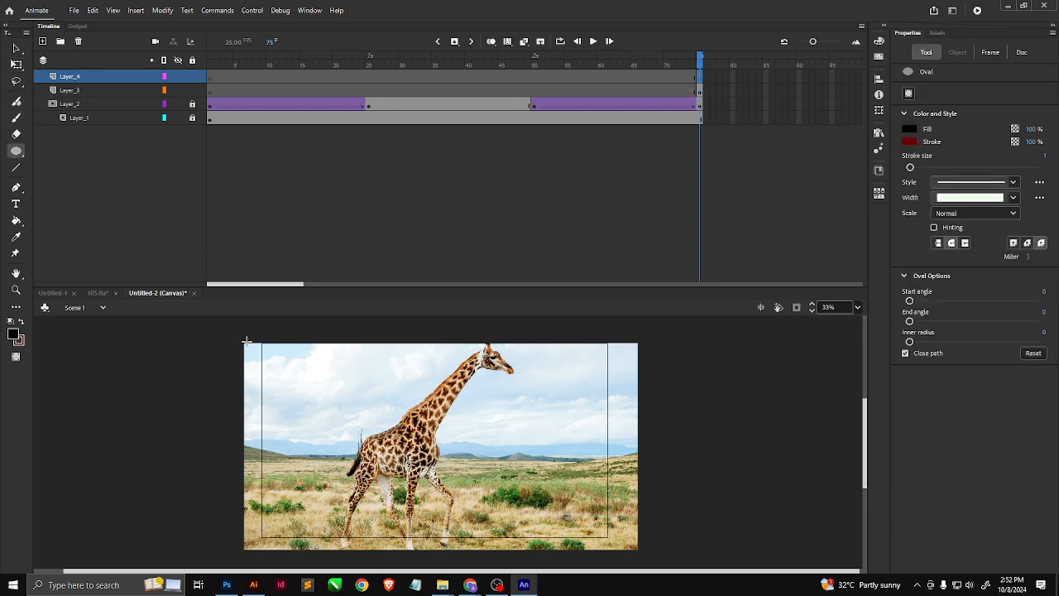
drag(246, 342, 256, 355)
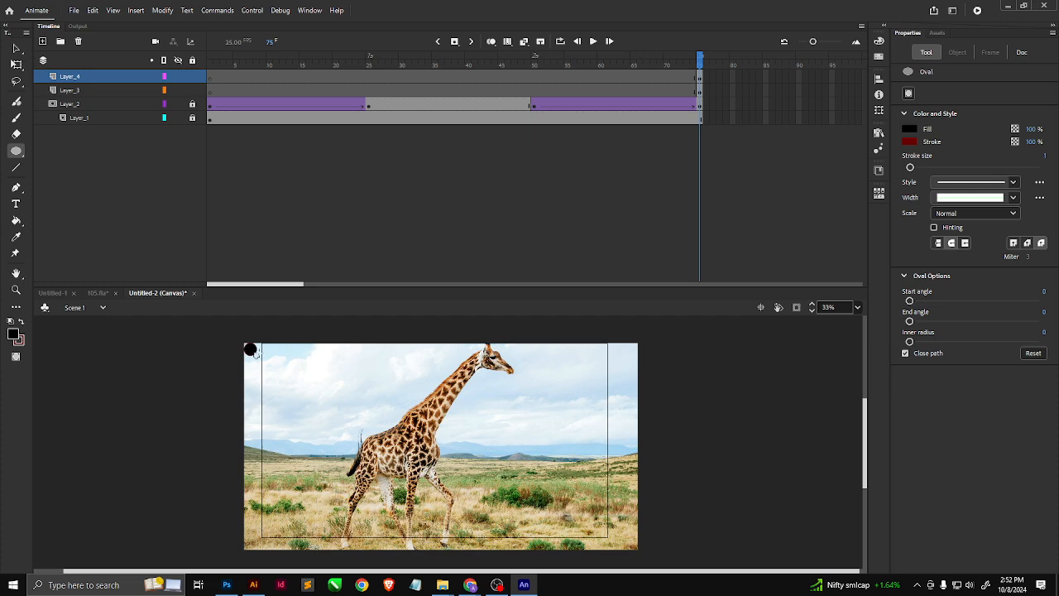
key(v)
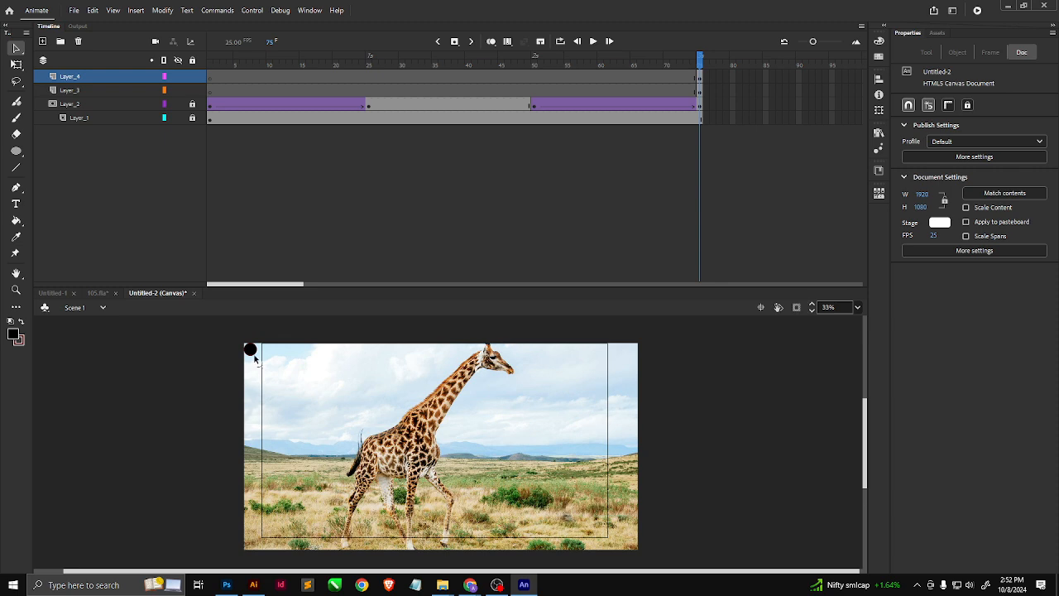
drag(251, 351, 290, 373)
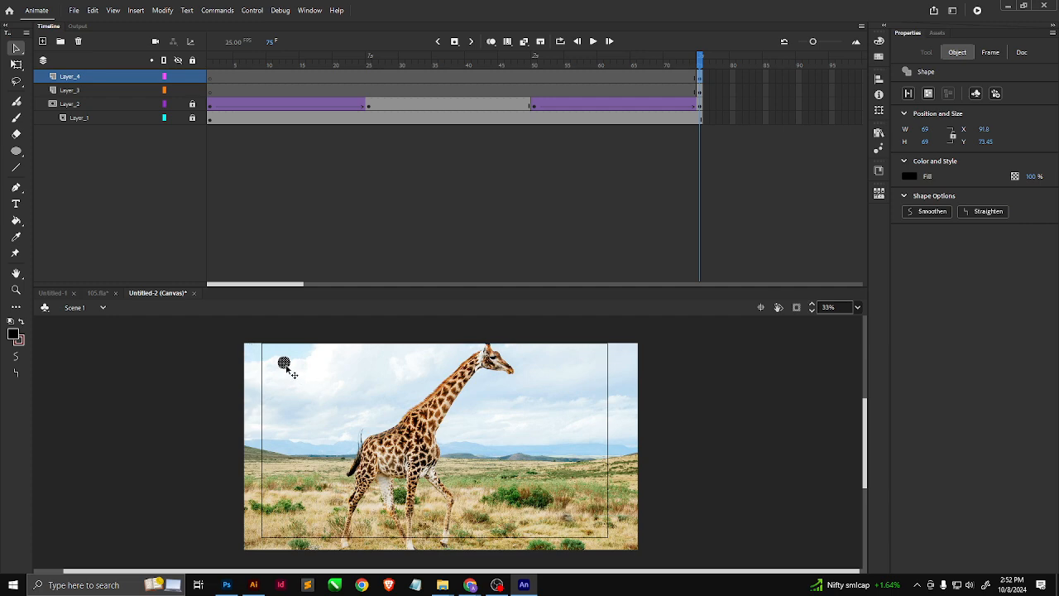
Convert the small circle into a graphic symbol and open that symbol for editing.
key(F8)
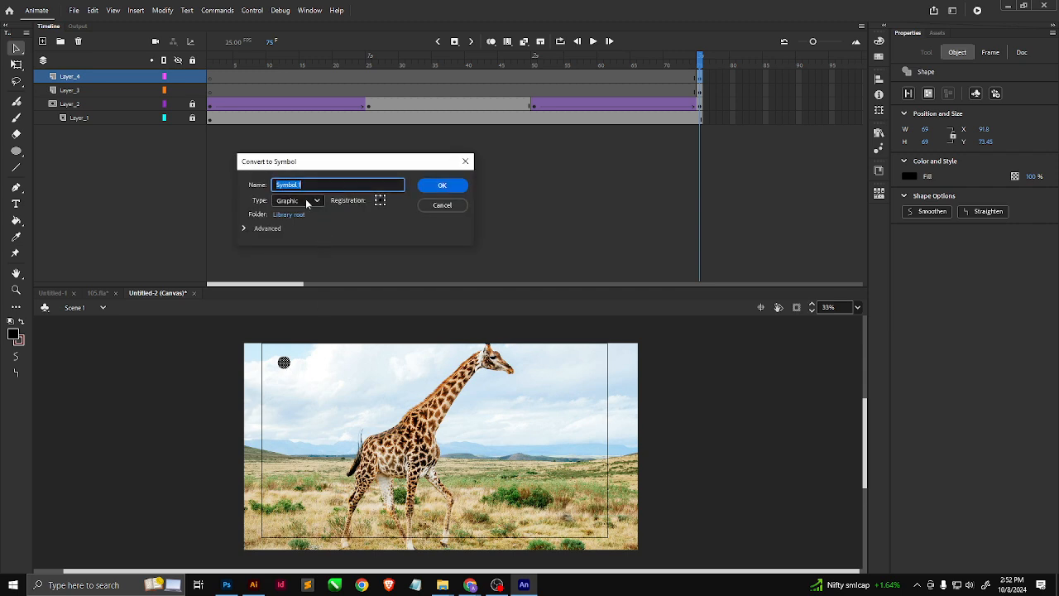
click(455, 190)
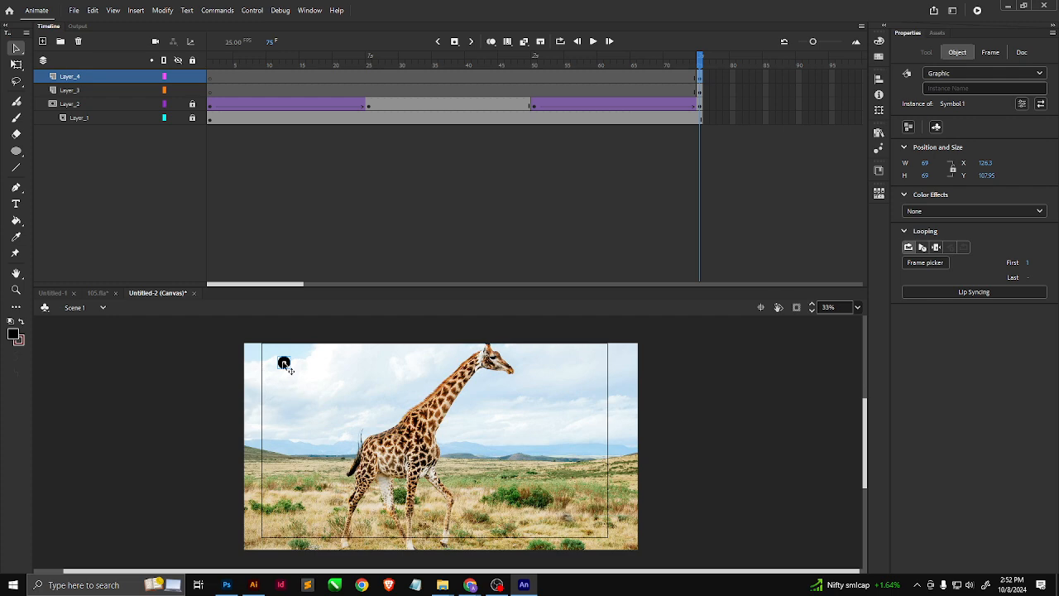
double_click(284, 364)
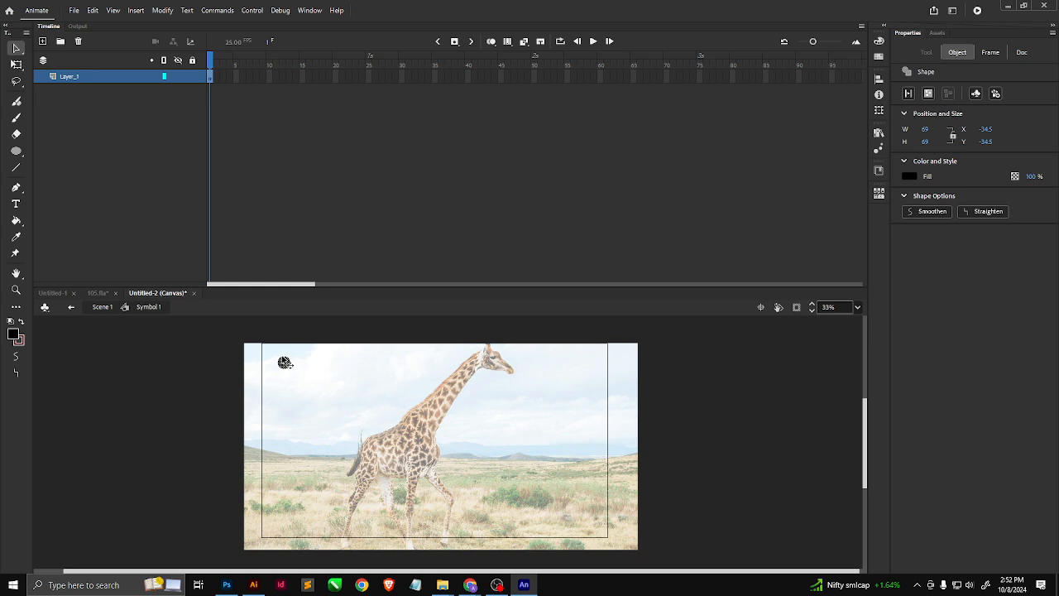
Convert the circle inside the graphic symbol into a nested movie clip symbol and open the movie clip for editing.
click(140, 348)
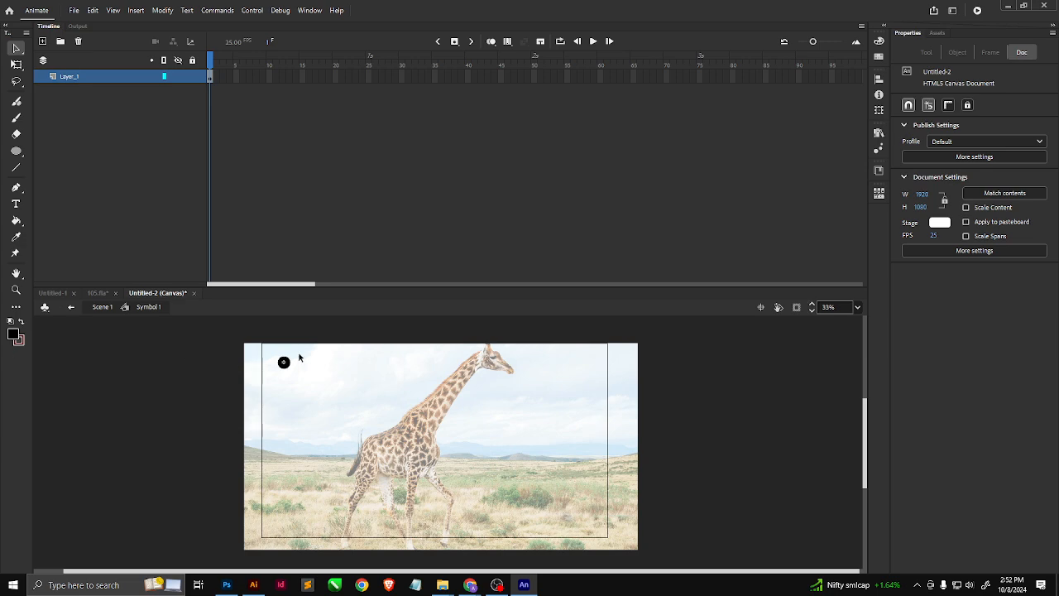
drag(224, 340, 331, 391)
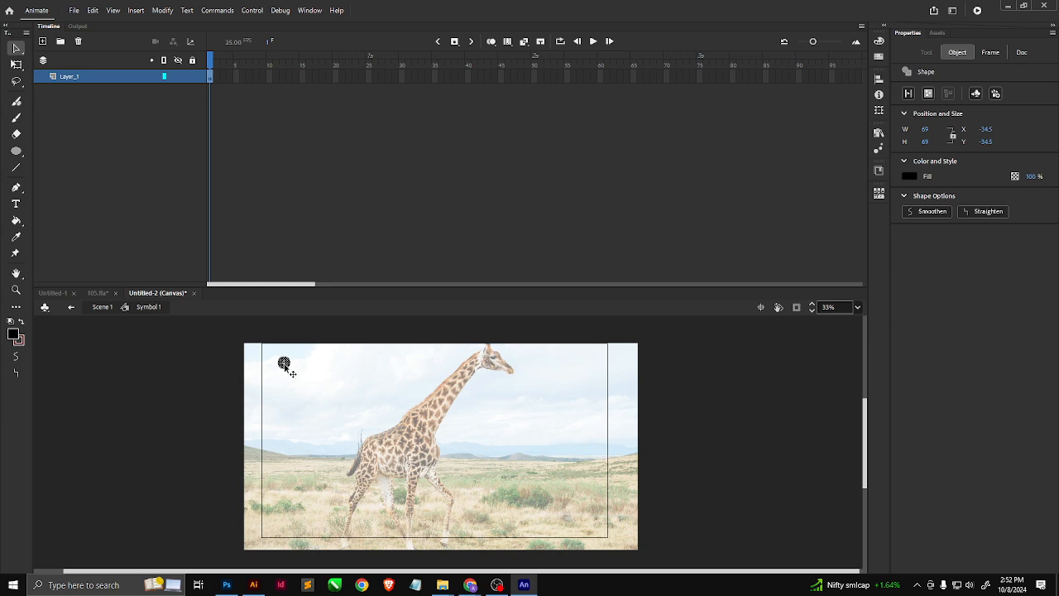
key(F6)
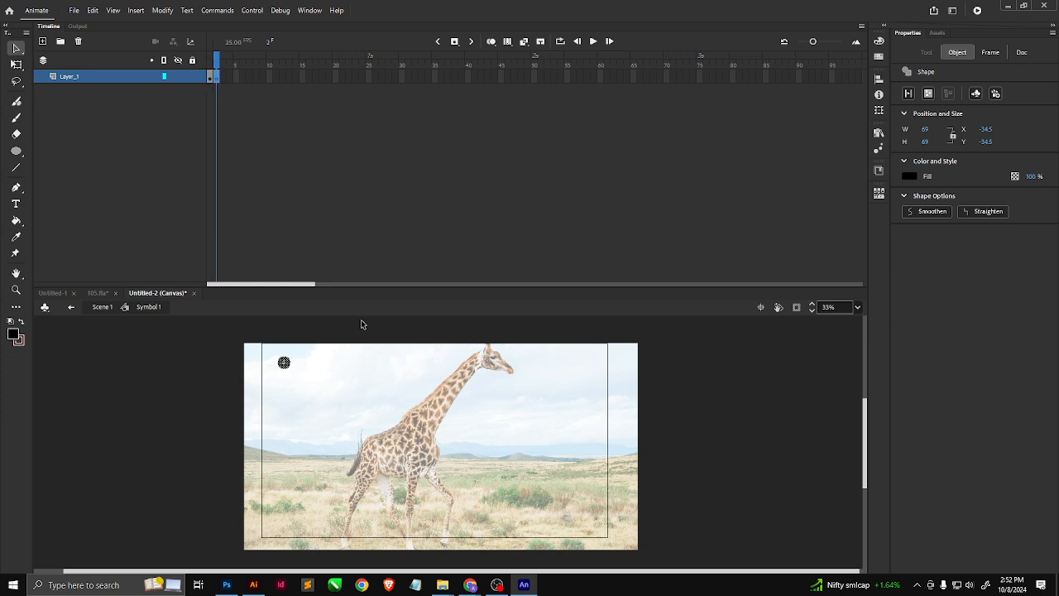
key(ctrl+z)
key(F8)
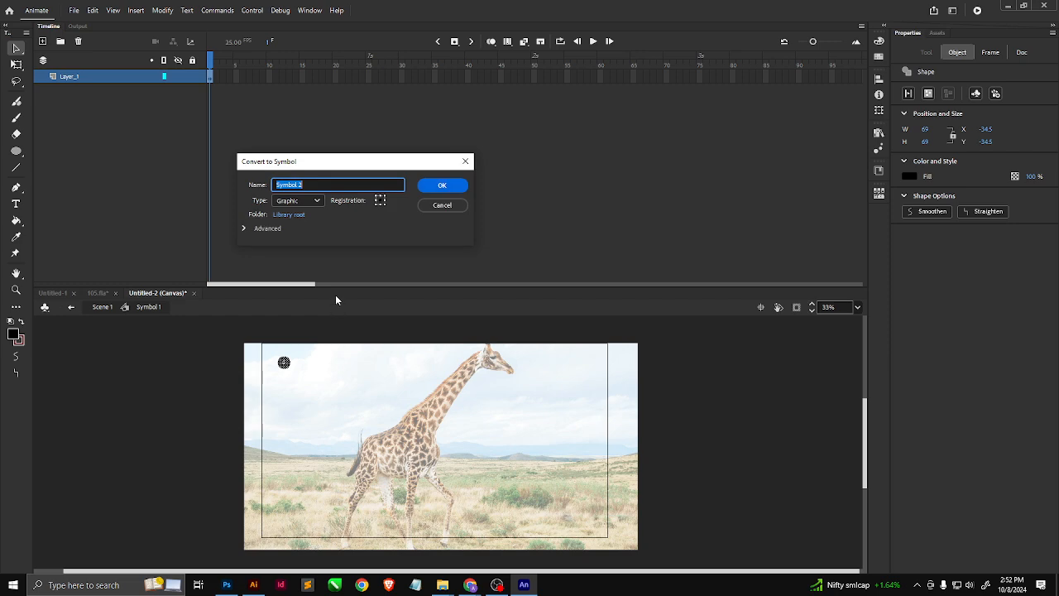
click(303, 200)
click(298, 213)
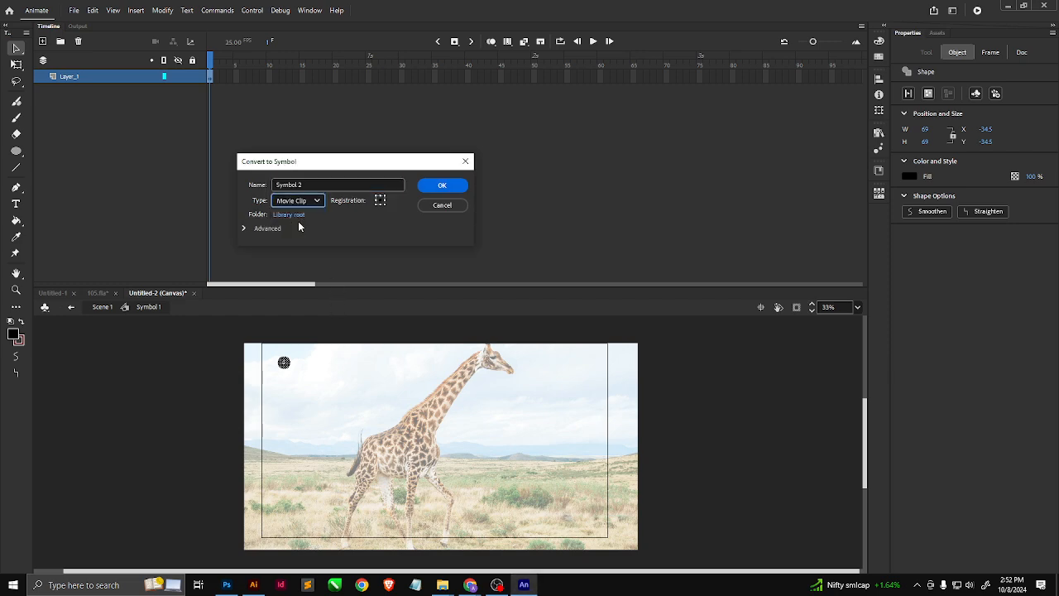
click(429, 185)
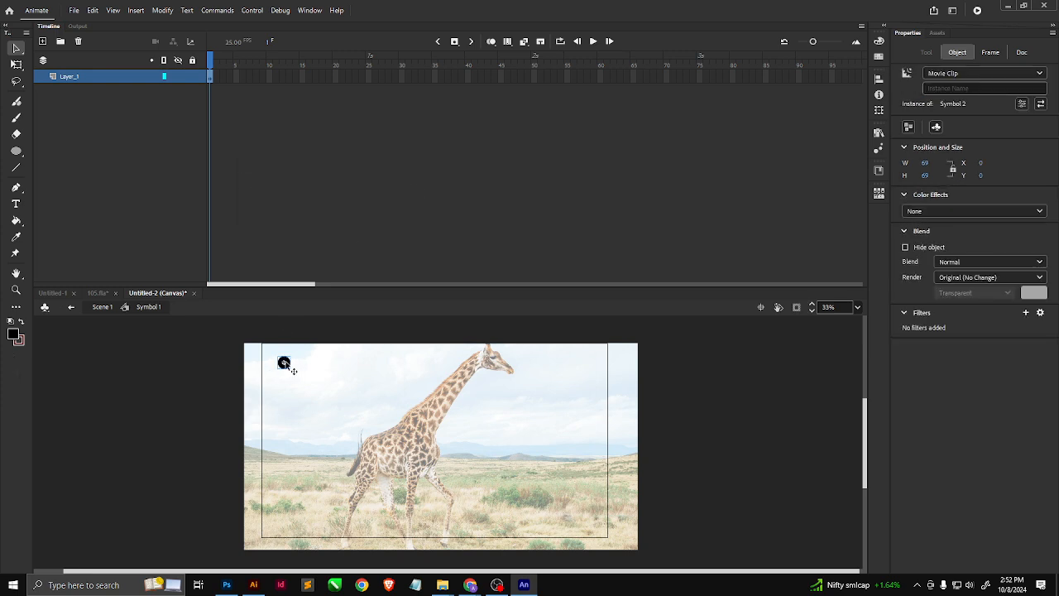
double_click(284, 363)
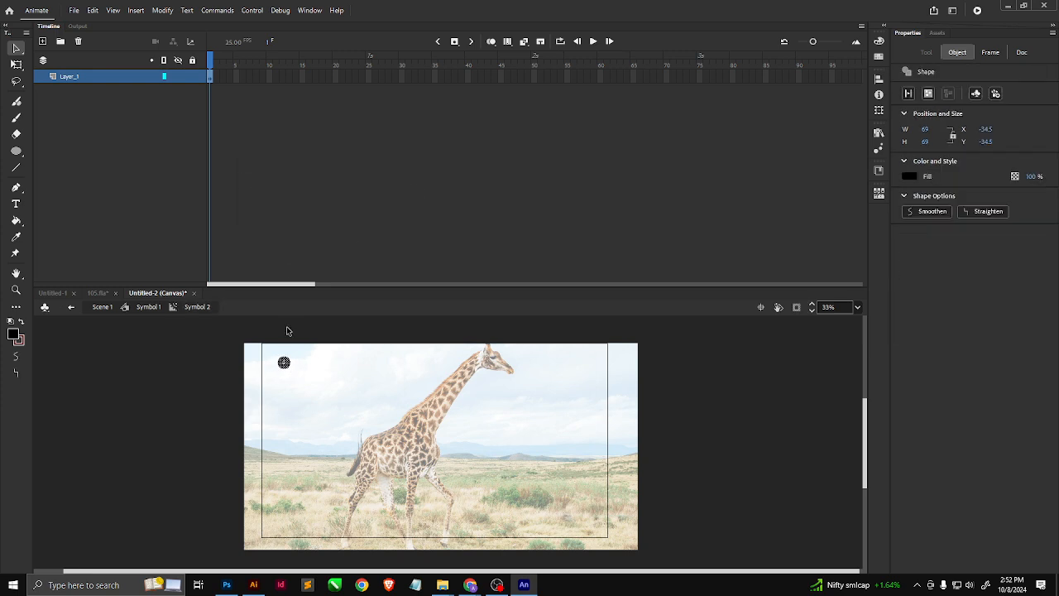
In the movie clip's timeline, add a keyframe at frame 25 and create a classic tween from frame 1.
click(302, 79)
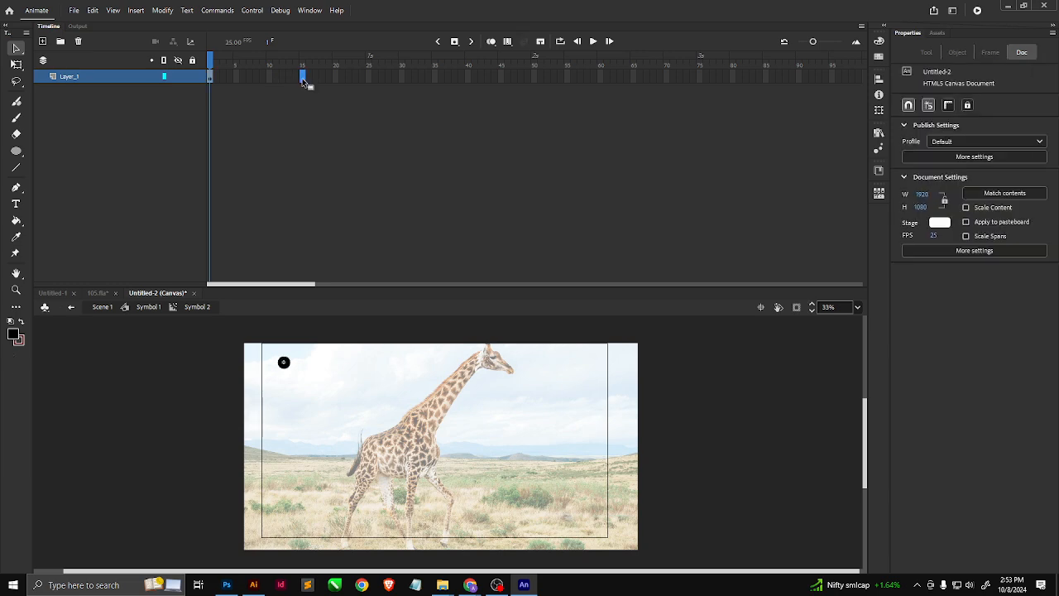
click(369, 77)
key(F5)
right_click(315, 76)
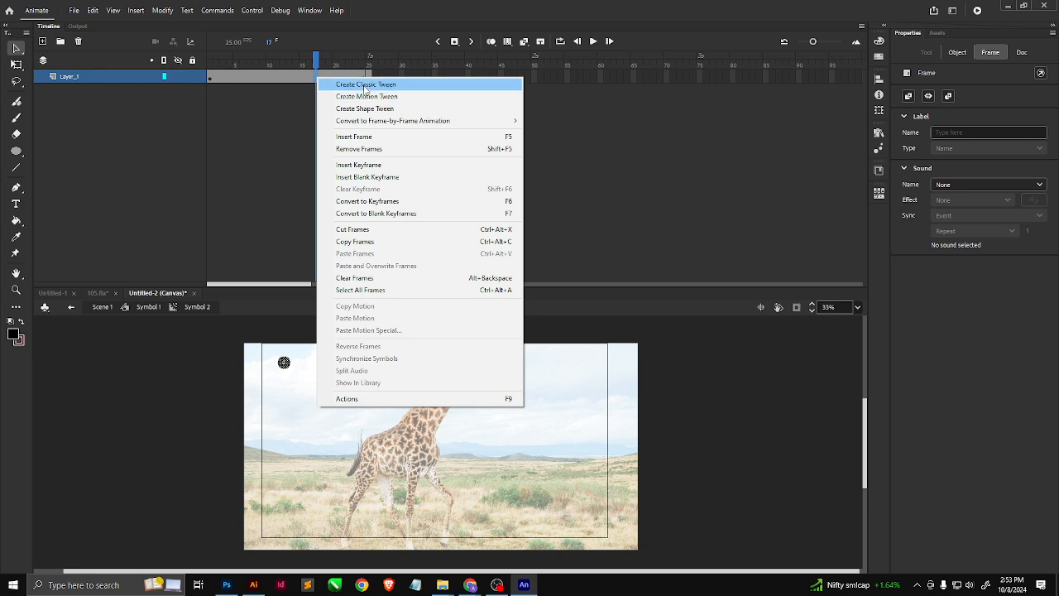
click(366, 83)
At frame 25 of the movie clip, scale the circle up around its centre to about 375 × 375.
click(370, 76)
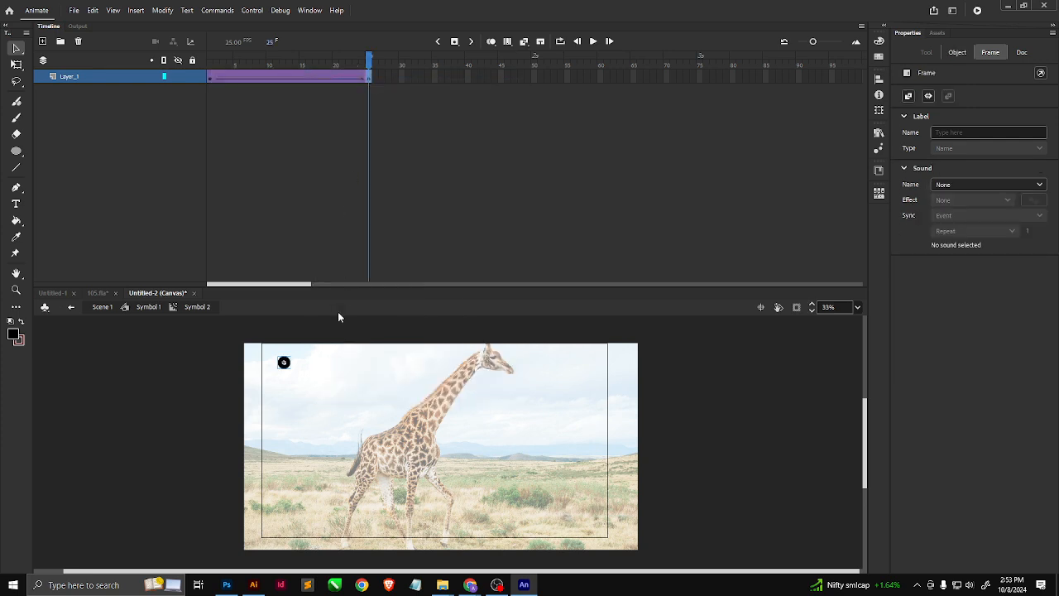
key(q)
drag(292, 371, 335, 398)
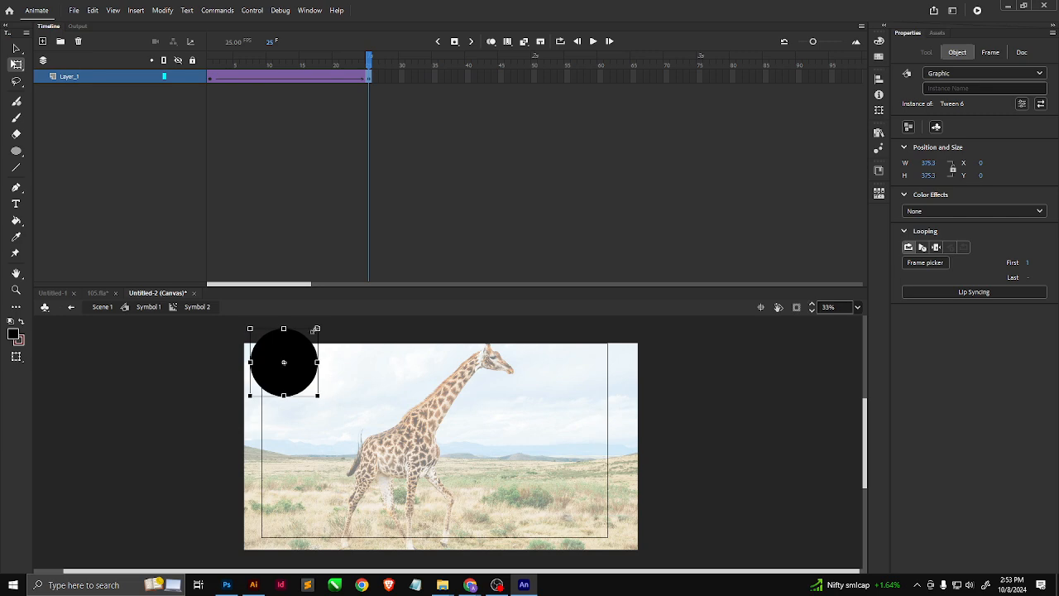
At frame 1, shrink the circle to about 34 × 34 and return to the enclosing graphic symbol.
click(209, 82)
scroll(293, 375, up, 2)
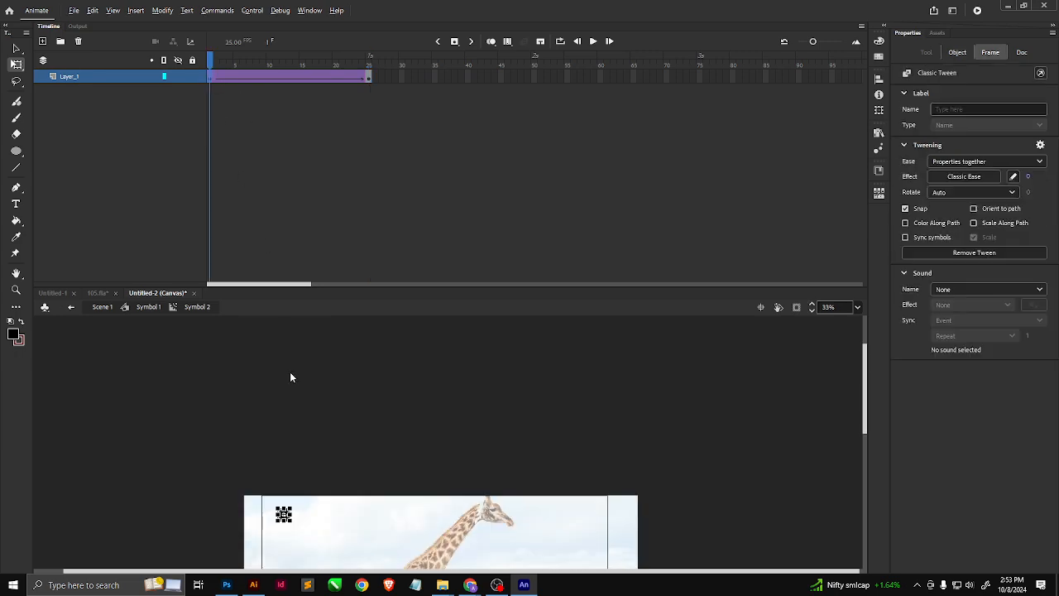
scroll(293, 375, down, 2)
scroll(293, 375, up, 2)
scroll(296, 389, down, 1)
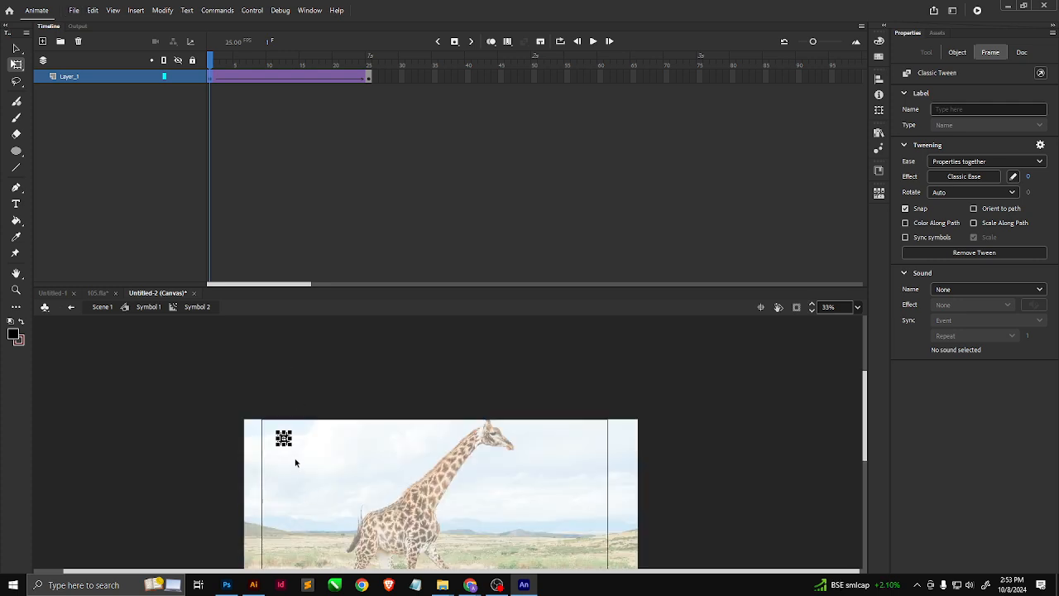
scroll(293, 456, up, 5)
click(277, 430)
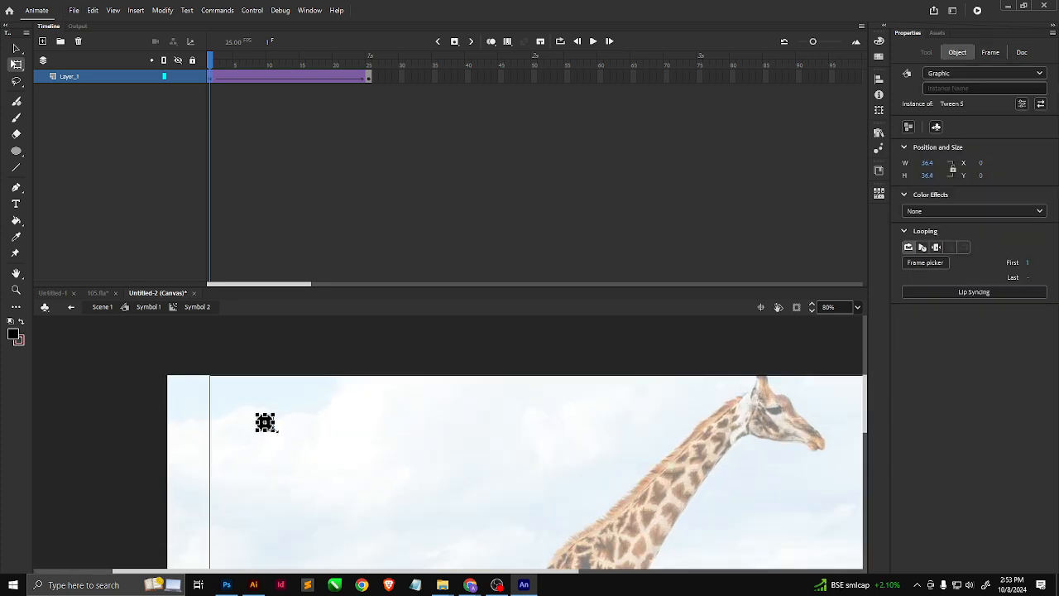
click(148, 306)
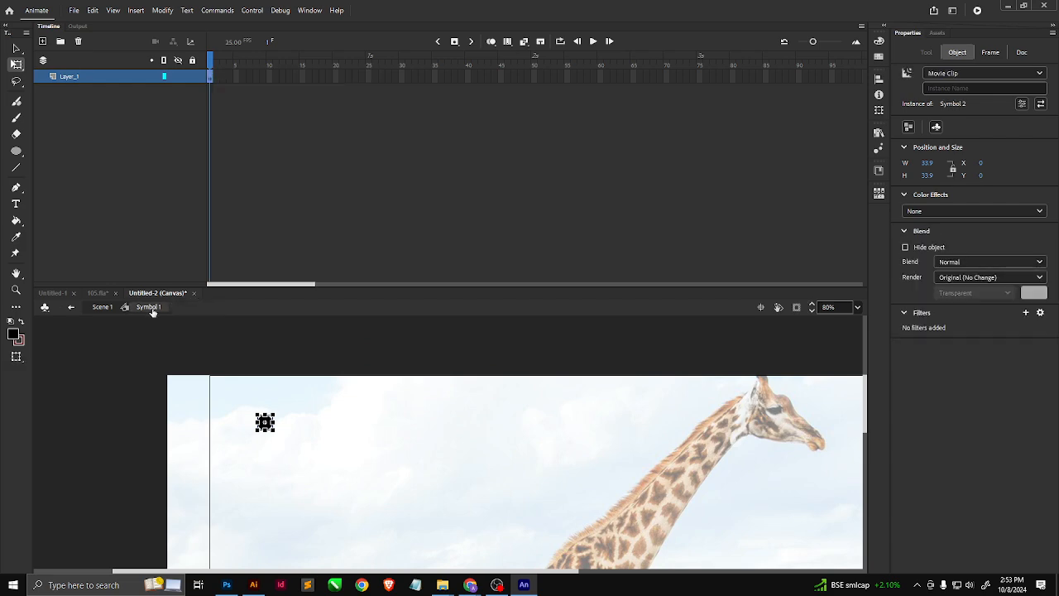
Duplicate the small circle horizontally to about X 183 inside the graphic symbol and return to the main scene.
scroll(230, 387, down, 3)
scroll(265, 421, up, 3)
click(213, 416)
click(265, 423)
scroll(267, 424, up, 2)
scroll(262, 526, up, 4)
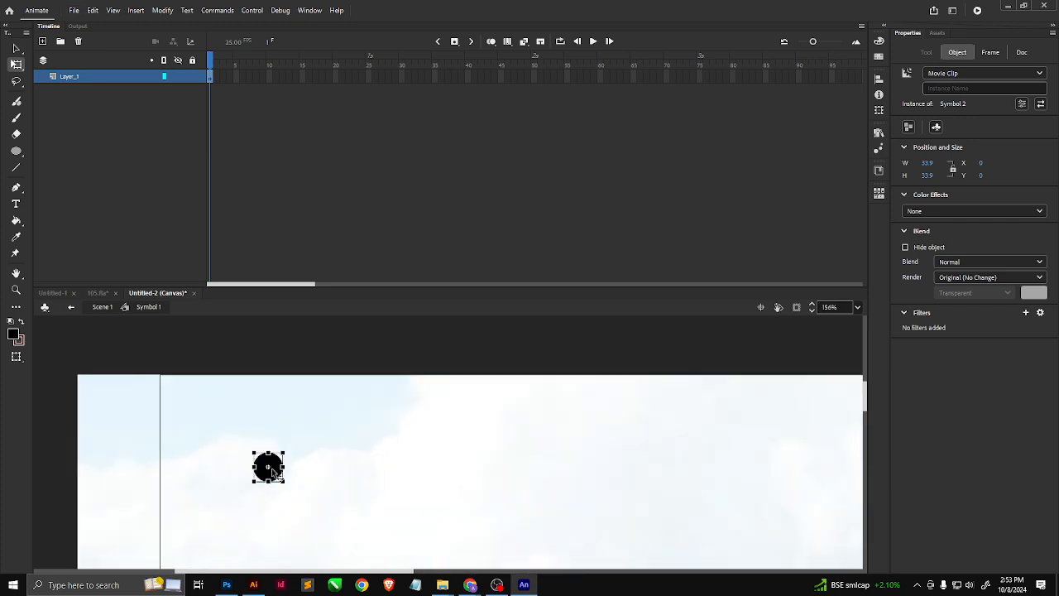
drag(275, 471, 433, 472)
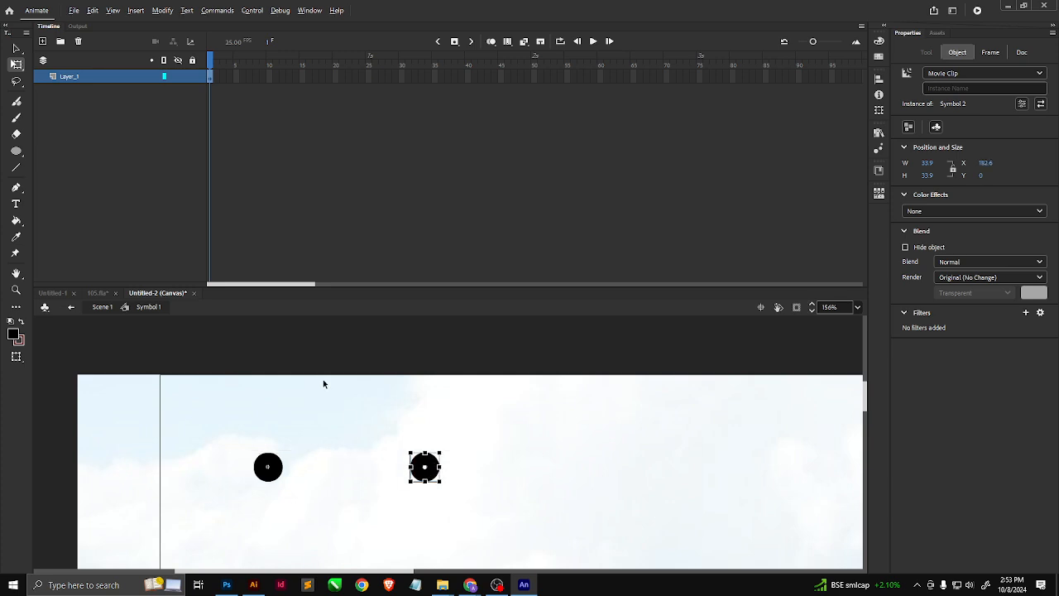
double_click(229, 352)
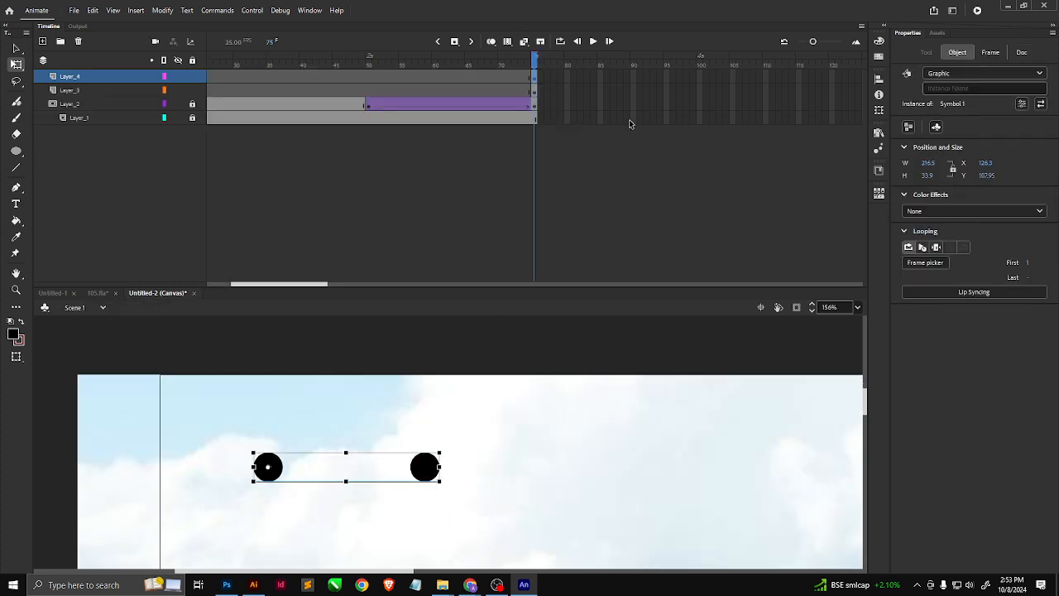
Extend the circle layer Layer_4 and the photo layer Layer_3 to frame 150.
click(834, 77)
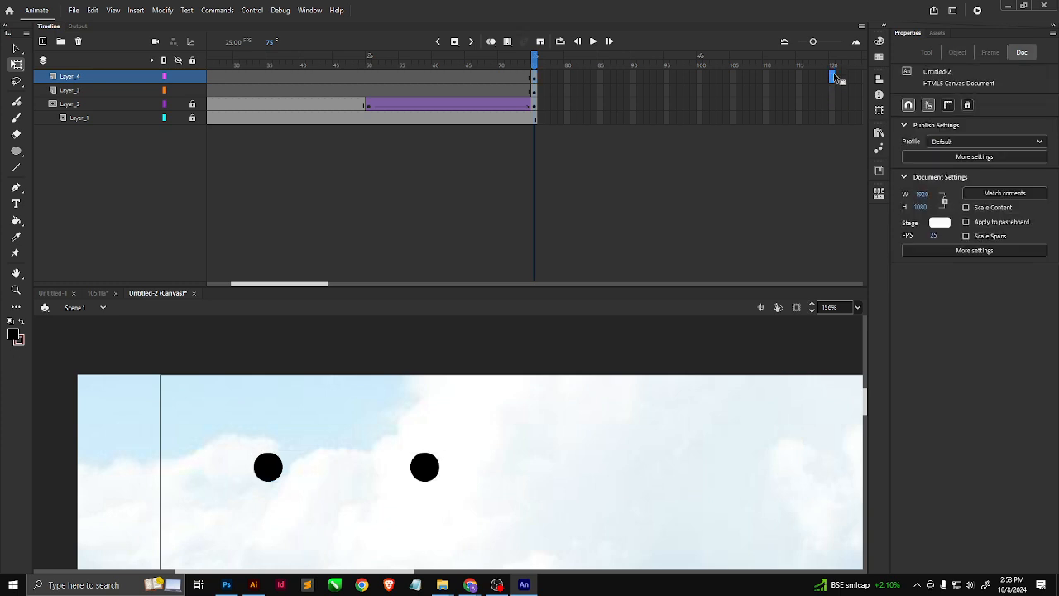
drag(323, 287, 348, 291)
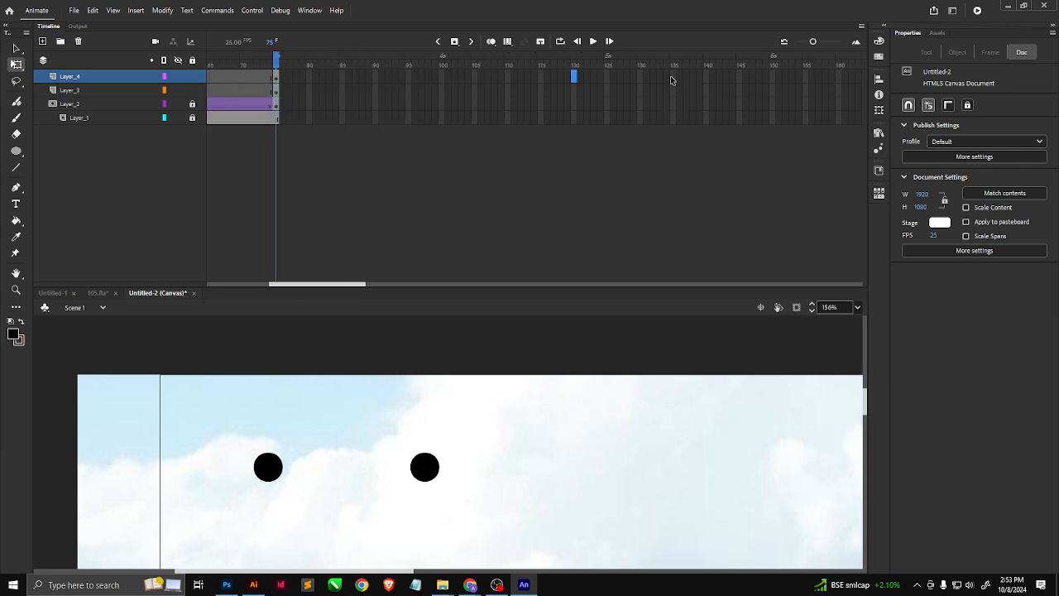
click(774, 78)
drag(773, 81, 770, 91)
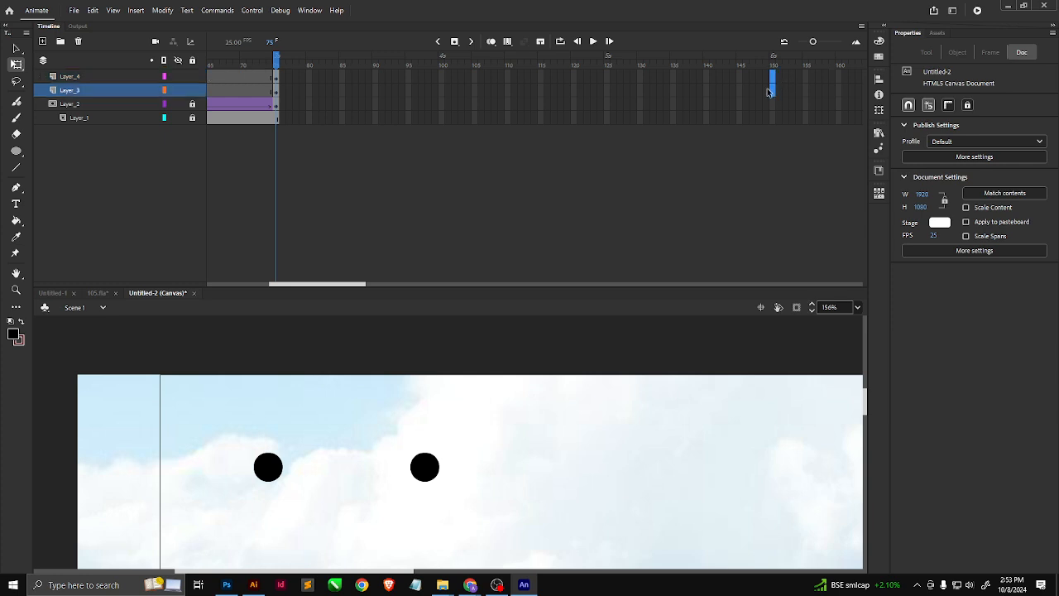
key(F5)
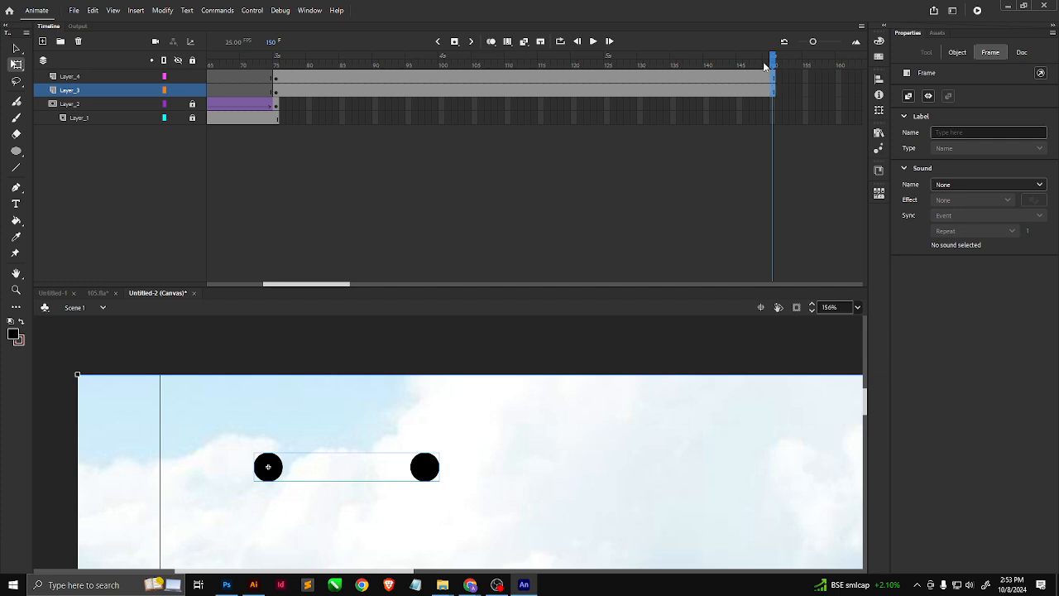
Turn Layer_4 into a mask for Layer_3 and scrub the playhead to about frame 104 to preview it.
drag(774, 87, 163, 78)
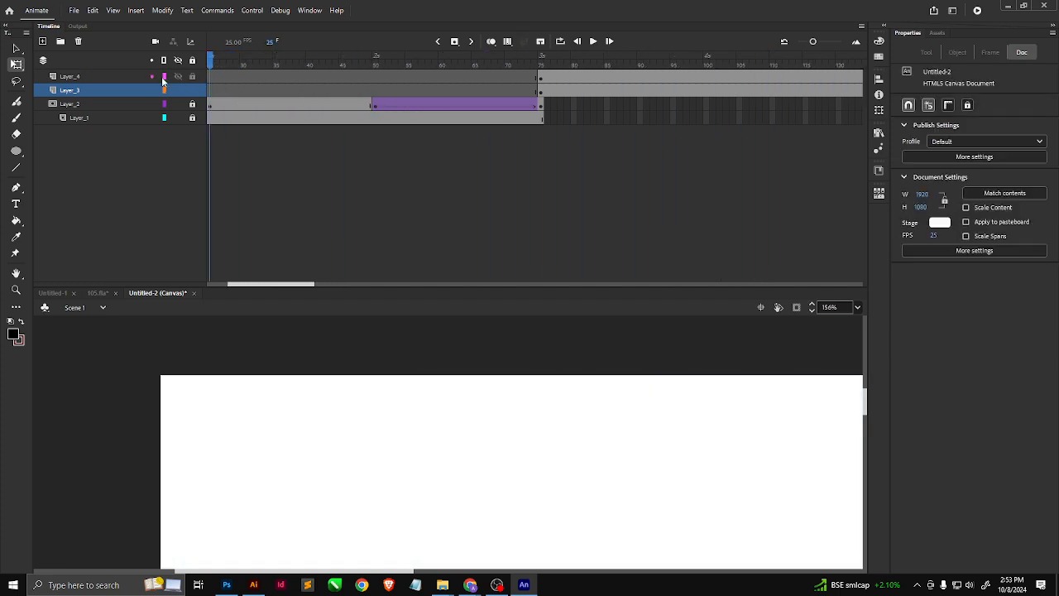
click(121, 75)
right_click(120, 75)
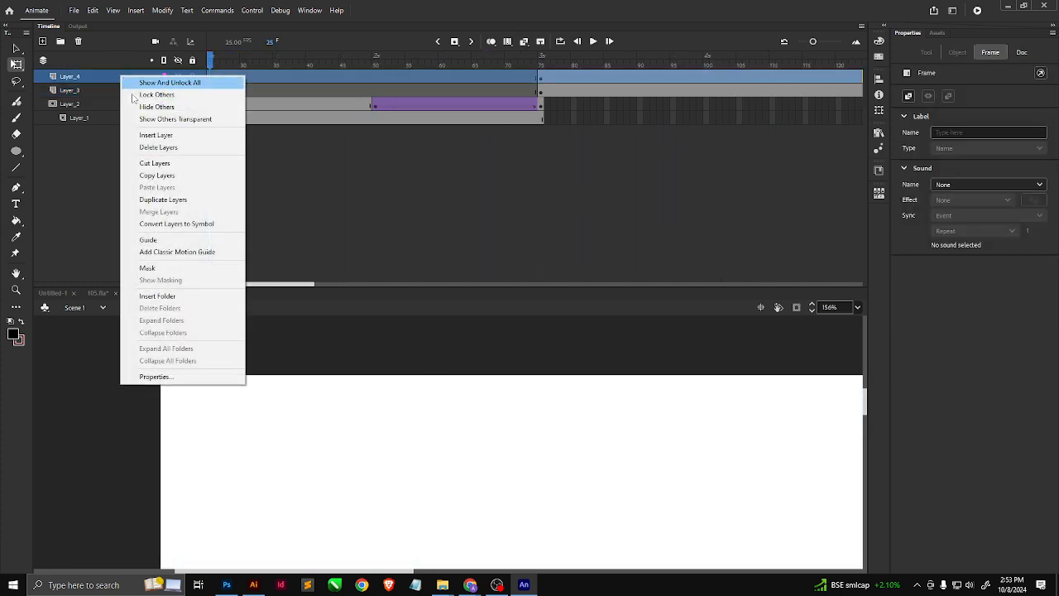
click(177, 267)
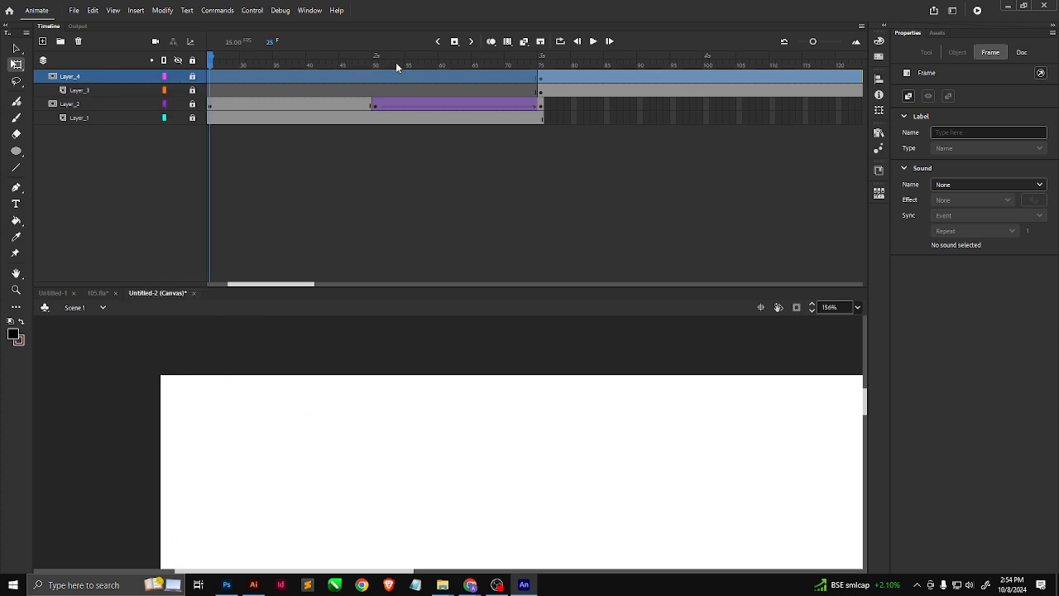
drag(397, 65, 734, 65)
click(394, 326)
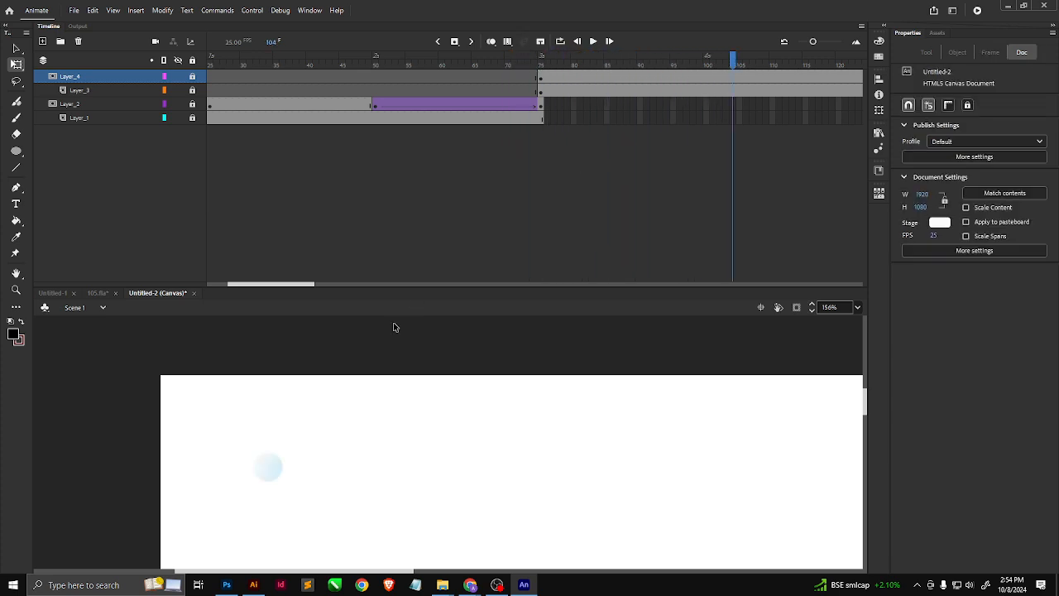
Unlock Layer_4, extend the circle symbol's inner timeline to frame 75, and scrub through the result in the main scene.
click(191, 77)
double_click(274, 468)
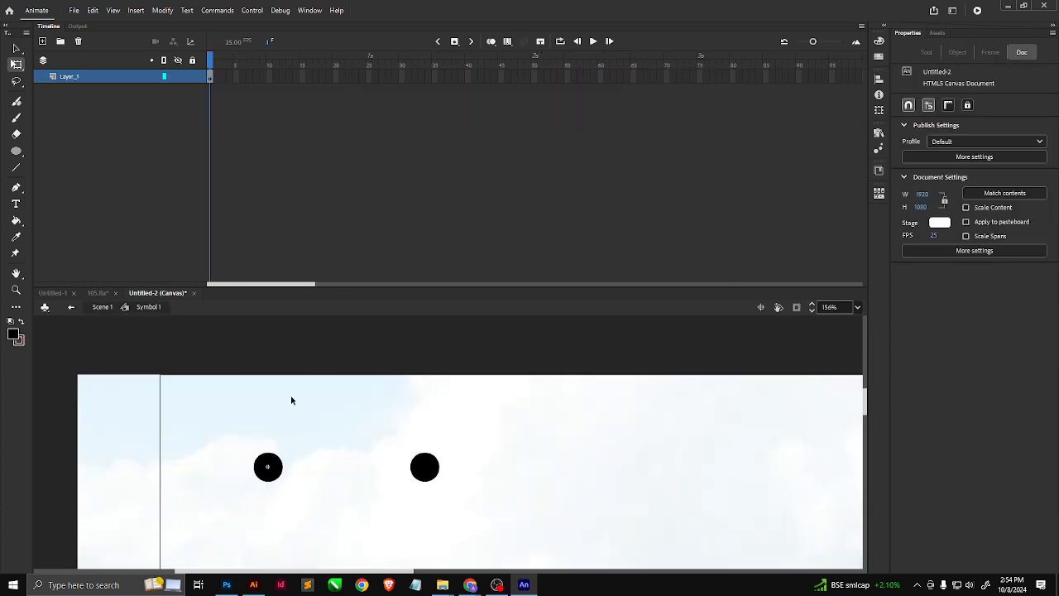
click(700, 75)
key(F5)
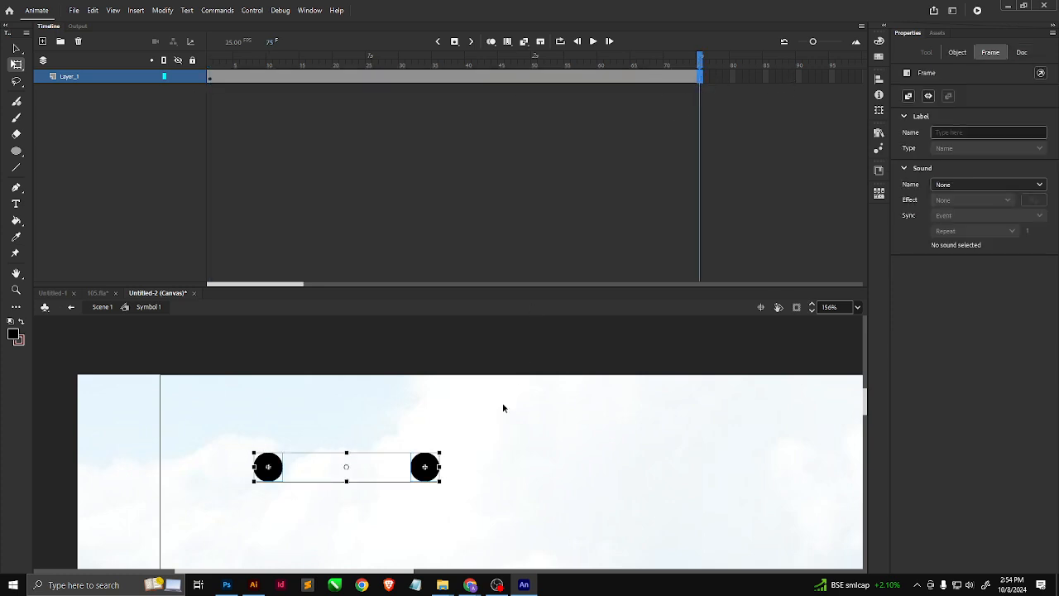
click(102, 307)
drag(537, 63, 447, 90)
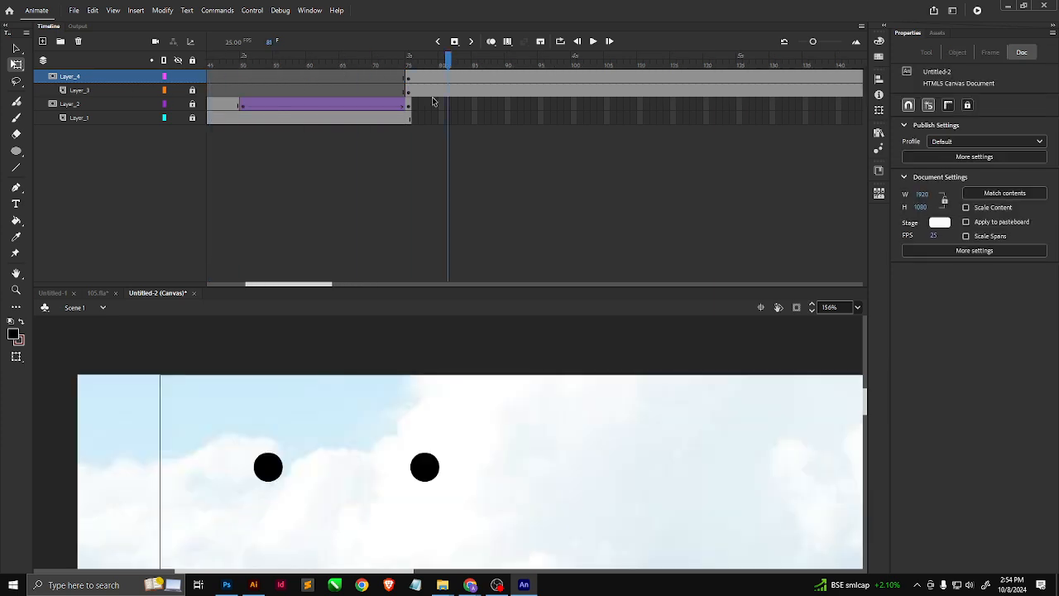
Remove the classic tween inside the original circle's nested movie clip and return to the enclosing graphic symbol.
click(273, 472)
click(299, 354)
double_click(272, 480)
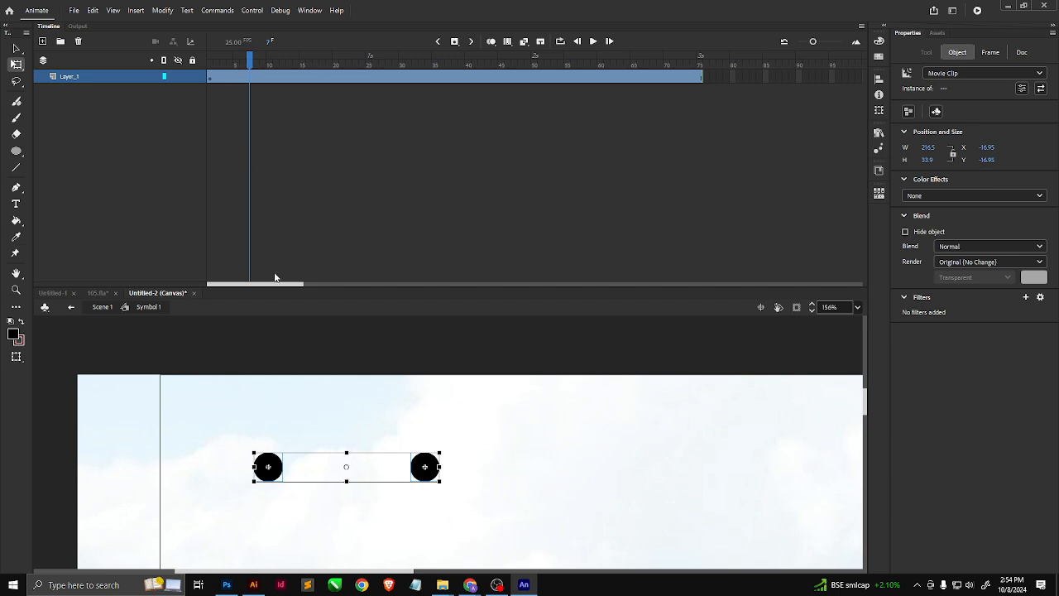
double_click(273, 470)
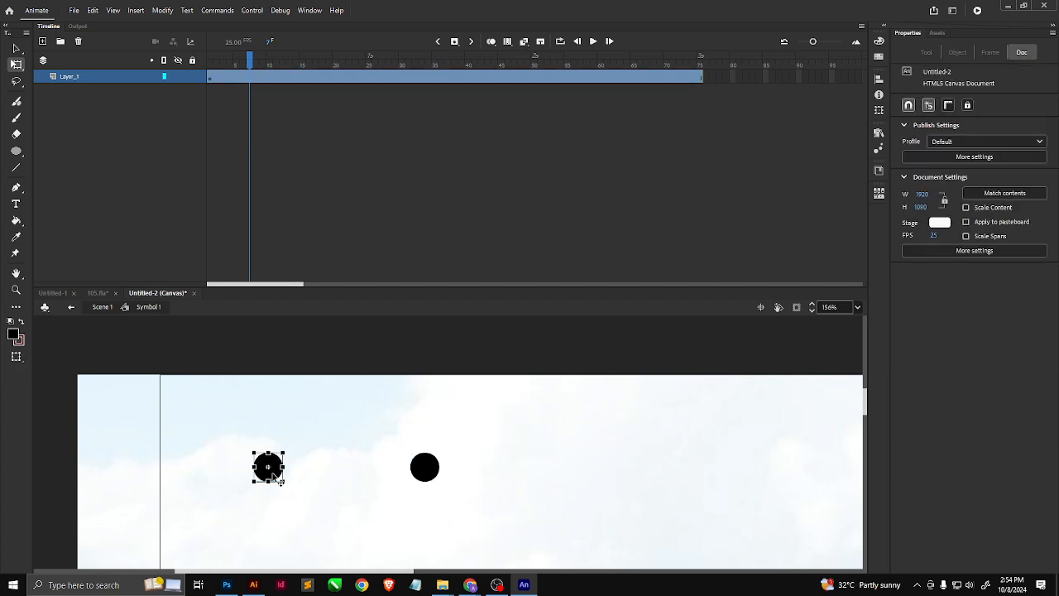
click(217, 79)
right_click(215, 77)
click(250, 83)
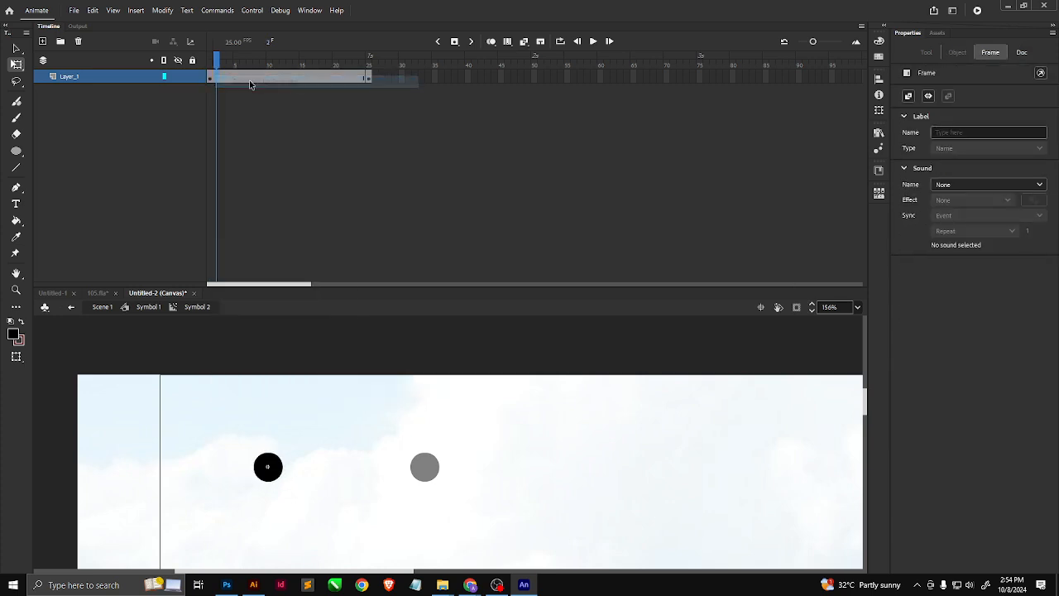
double_click(276, 349)
Break apart the original circle's movie clip instance inside the graphic symbol.
right_click(270, 476)
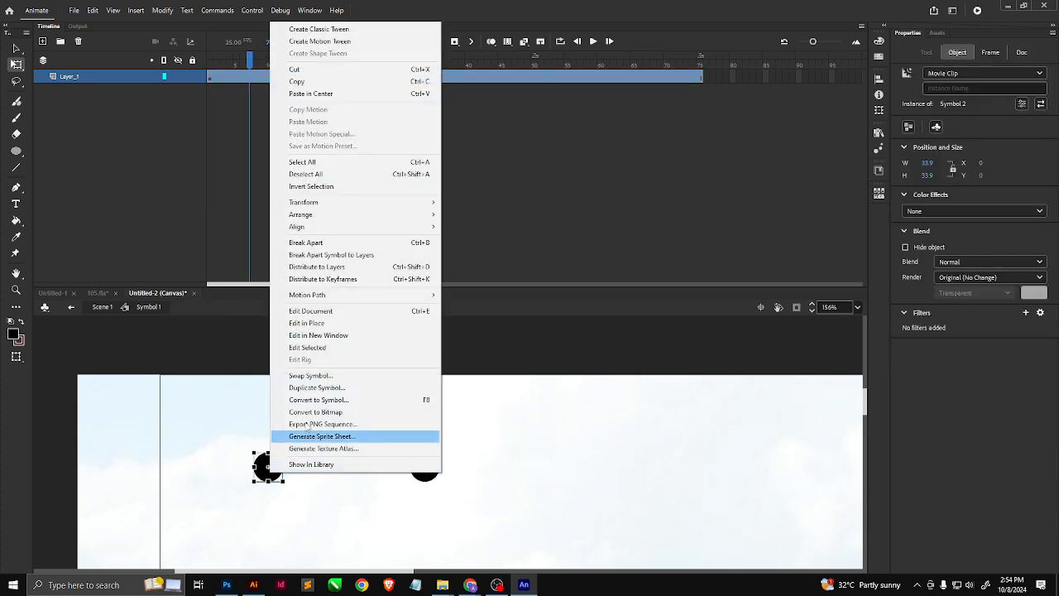
click(323, 243)
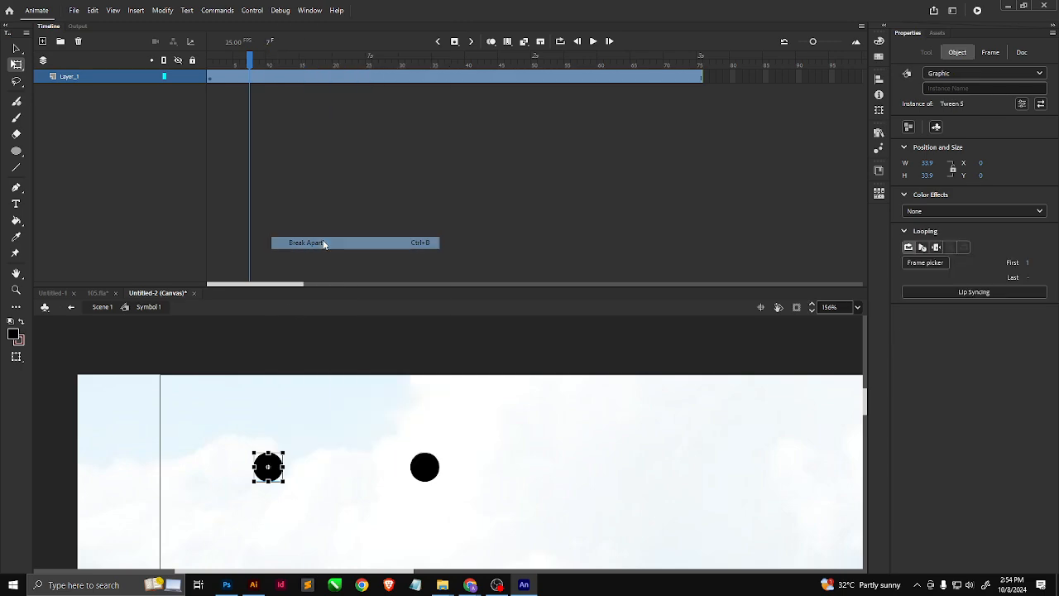
click(270, 353)
click(278, 461)
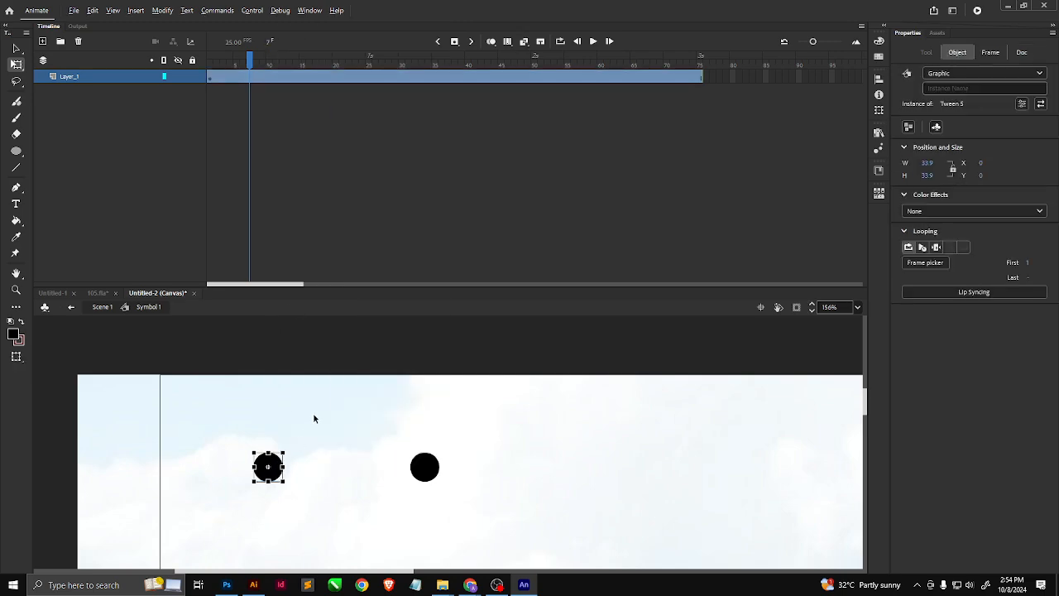
Switch to the Google Meet call in the browser, admit the waiting participant, and return to Animate.
key(alt+Tab)
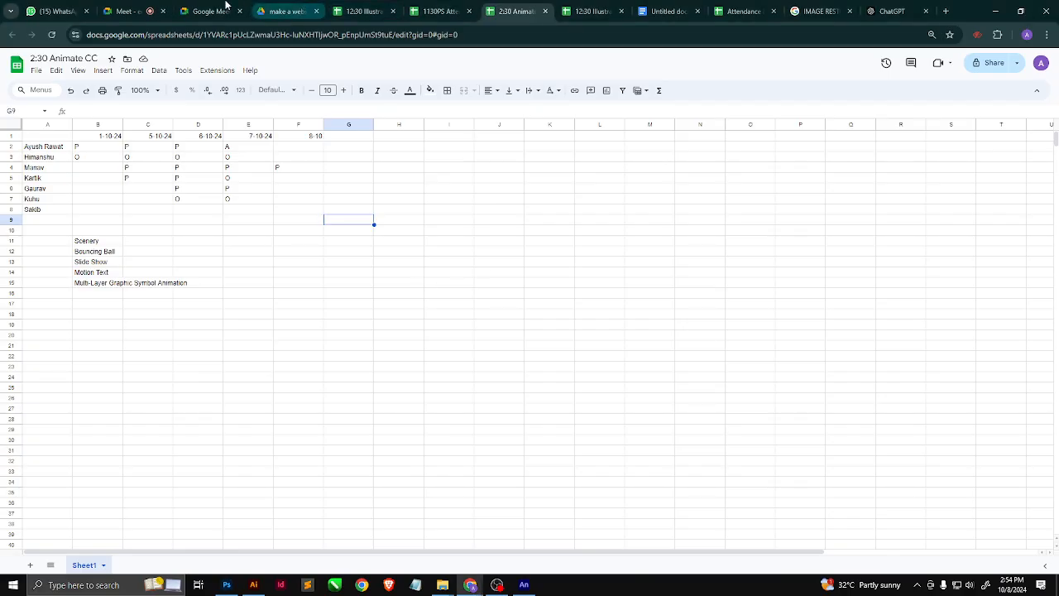
click(128, 11)
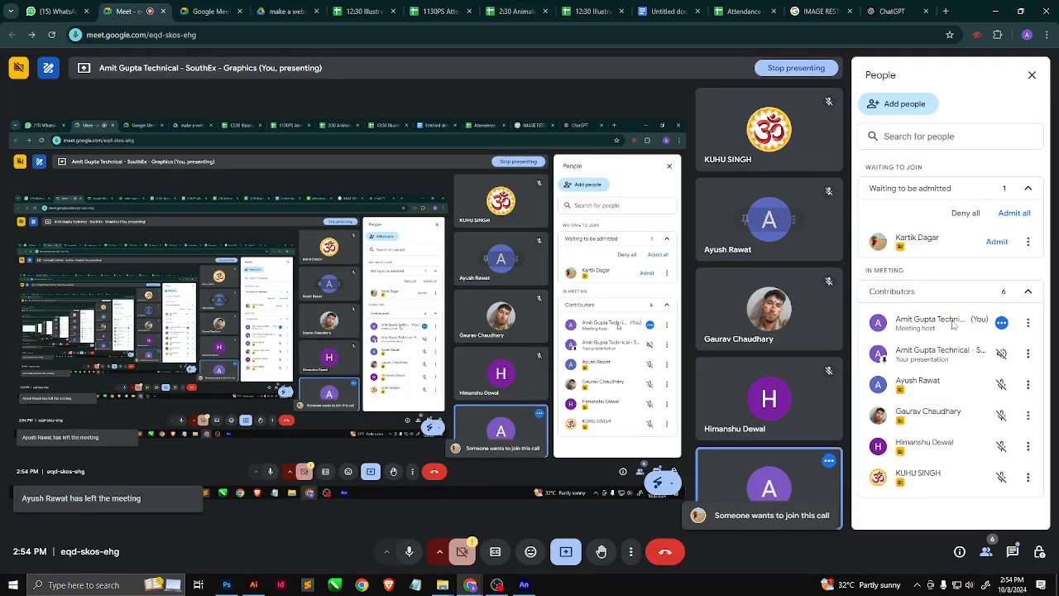
click(999, 244)
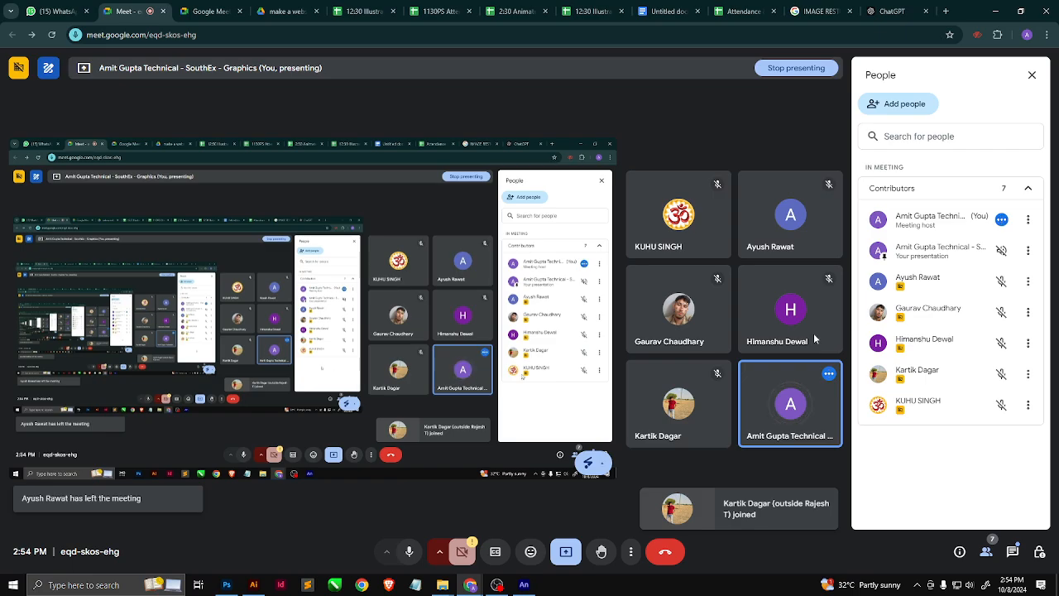
key(alt+Tab)
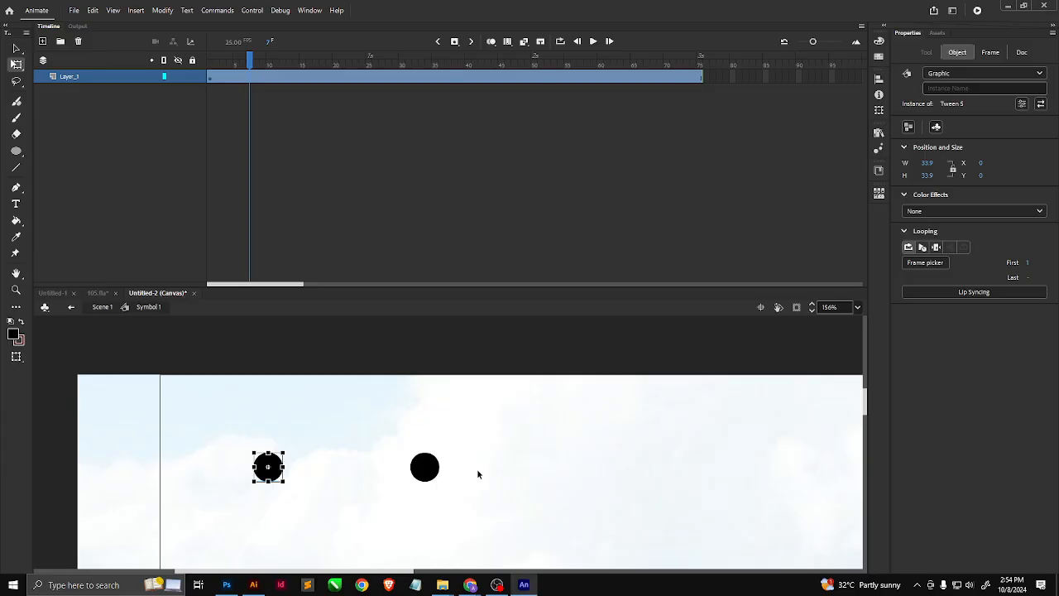
Look over the names in the 2:30 Animate CC attendance spreadsheet in the browser and return to Animate.
key(alt+Tab)
click(209, 10)
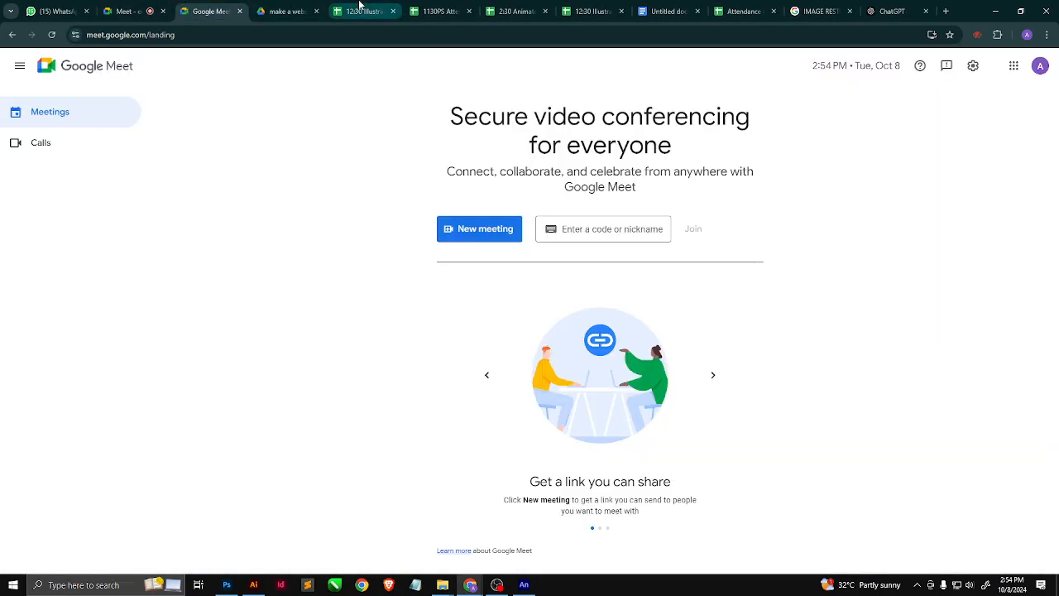
click(519, 8)
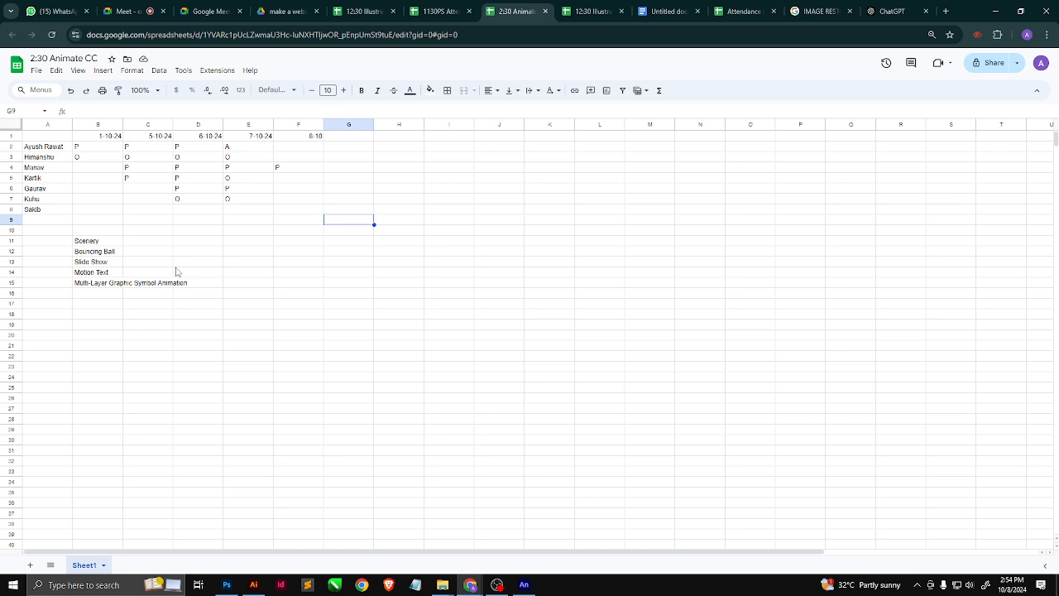
click(43, 210)
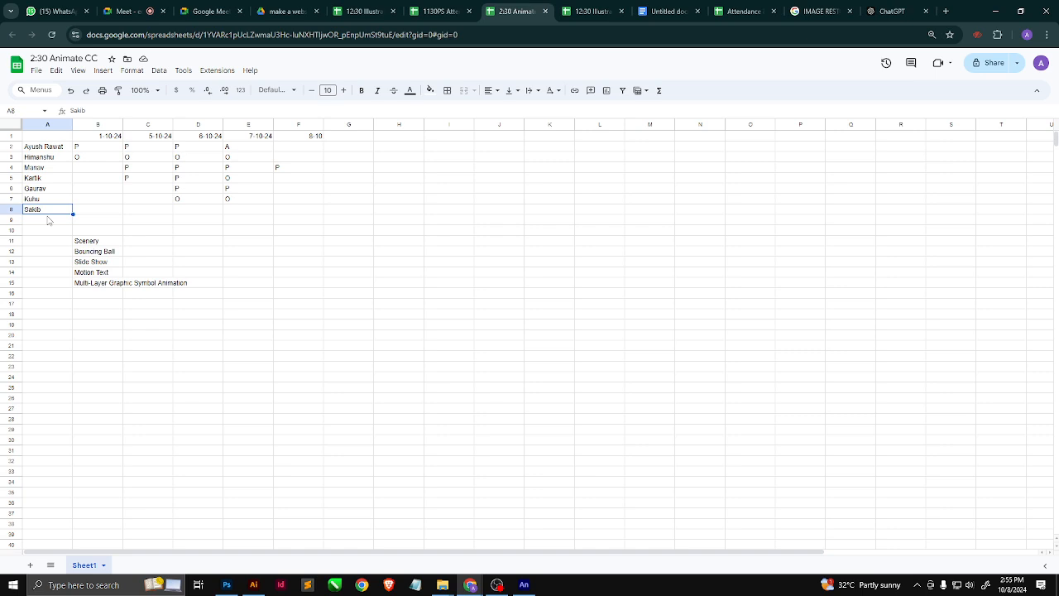
key(alt+Tab)
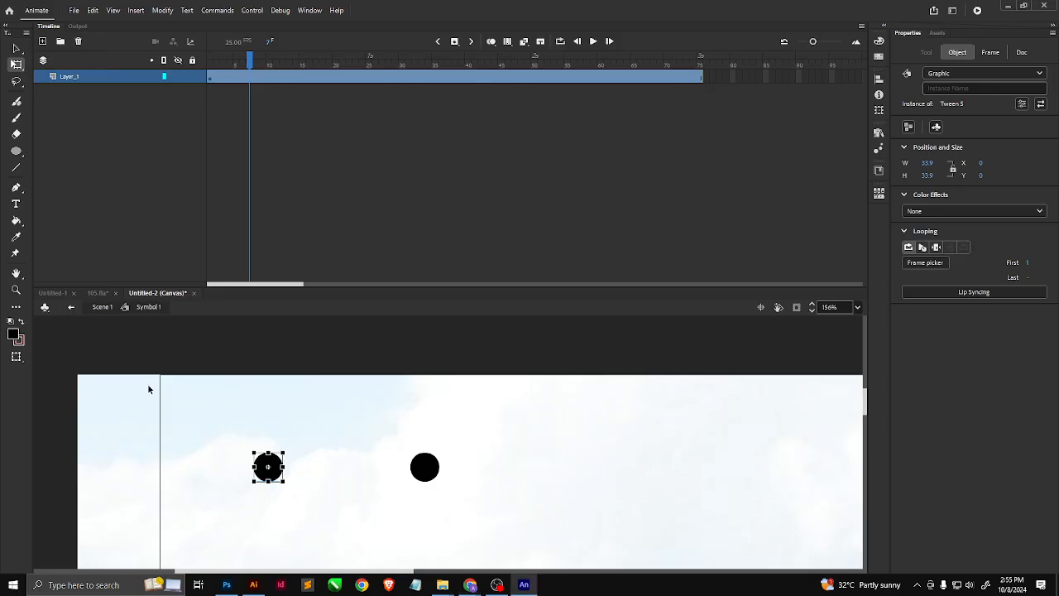
Delete the duplicate circle from the graphic symbol, keeping only the original one.
click(262, 347)
drag(383, 433, 466, 509)
key(Delete)
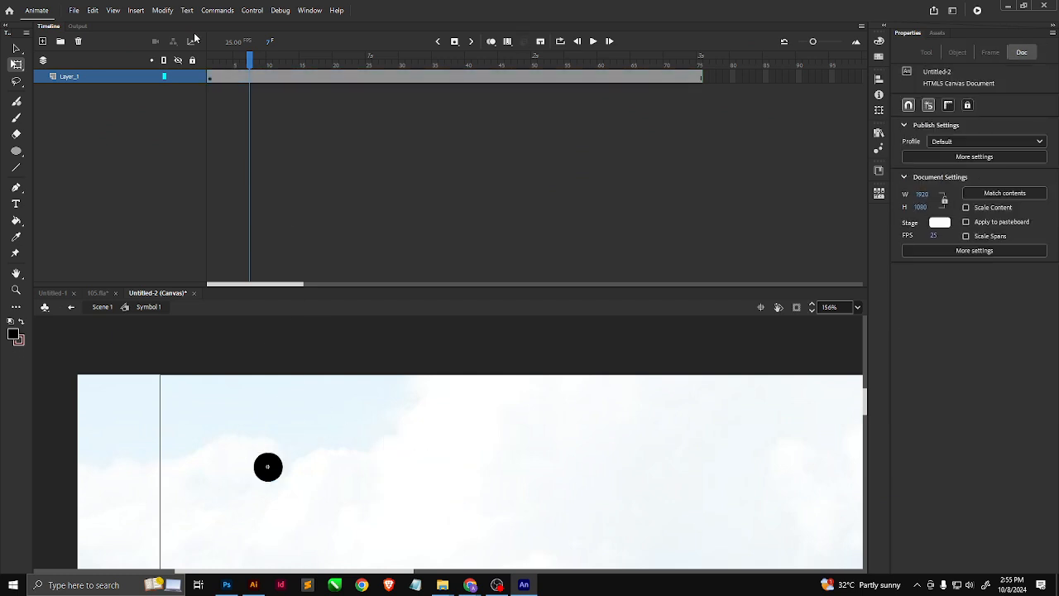
Add a keyframe at frame 25 in the graphic symbol's timeline and create a classic tween from frame 1.
click(228, 80)
click(322, 77)
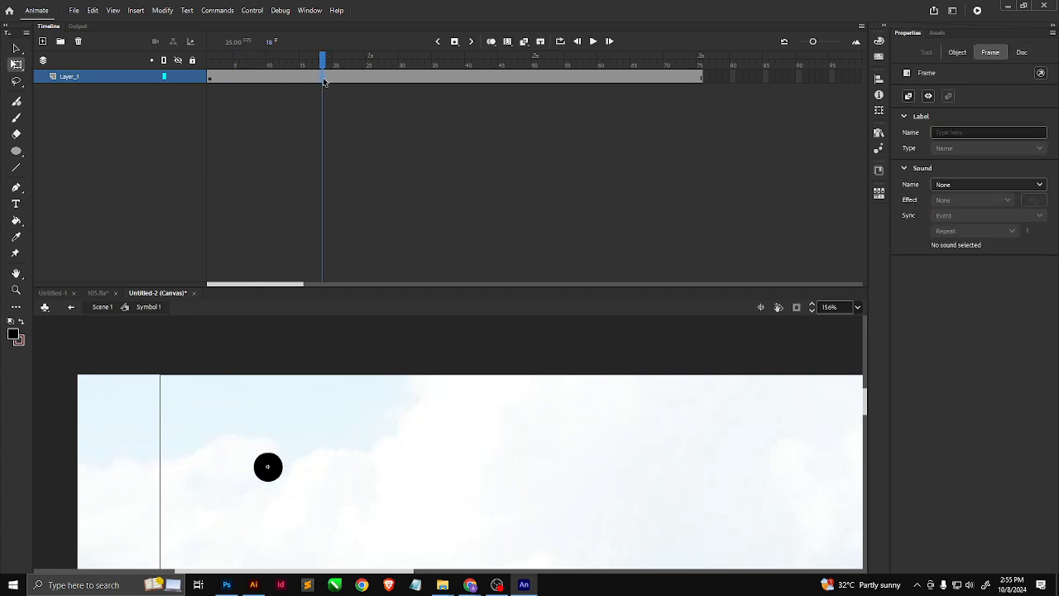
click(356, 79)
click(368, 76)
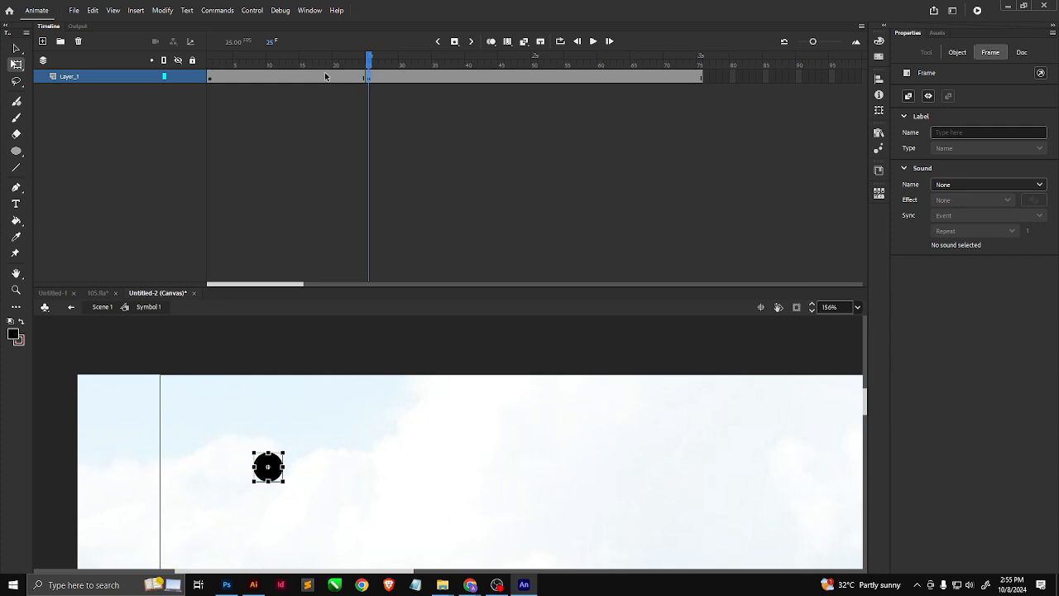
right_click(315, 75)
click(362, 82)
At frame 25 of the graphic symbol, scale the circle up around its centre to about 396 × 396.
click(369, 77)
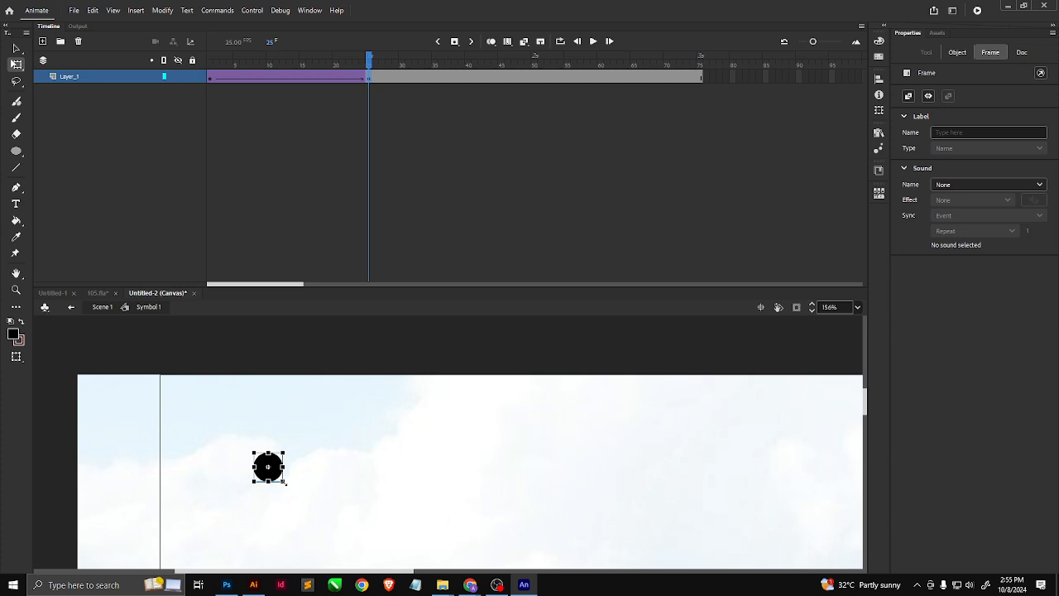
drag(285, 480, 596, 571)
scroll(414, 427, down, 5)
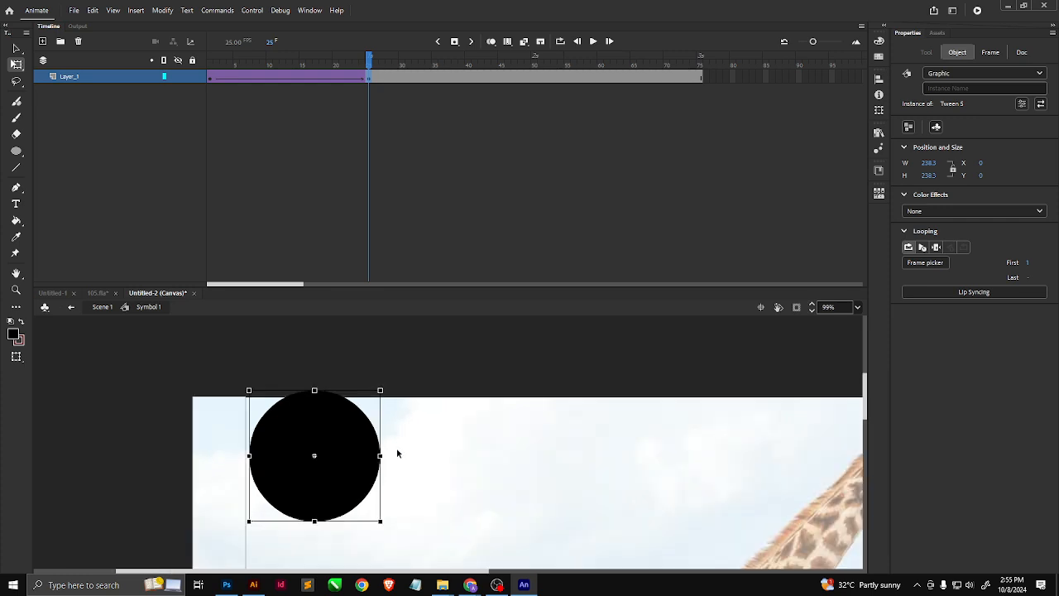
drag(316, 484, 336, 500)
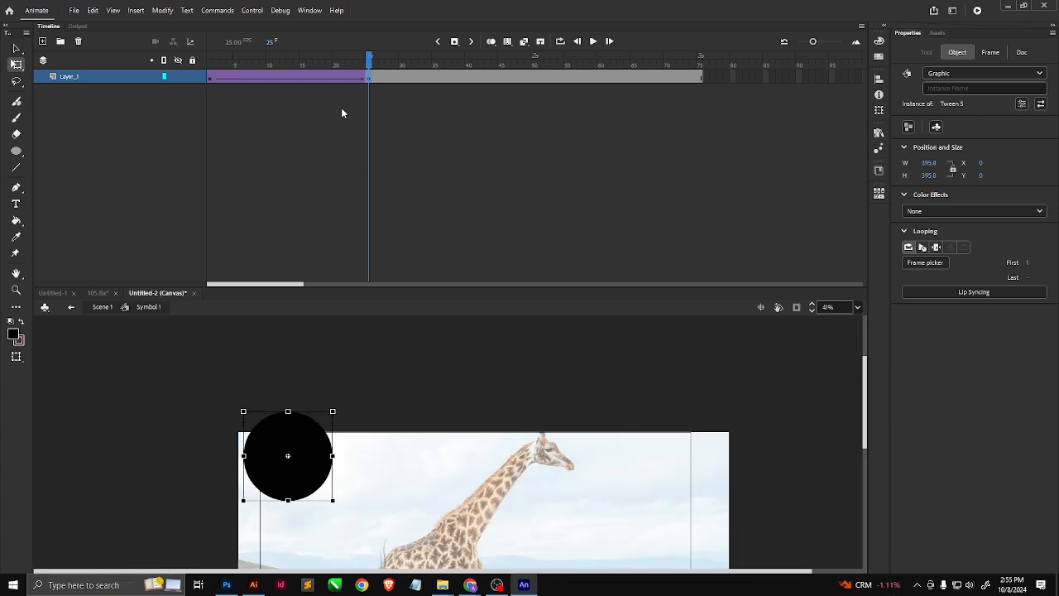
click(374, 80)
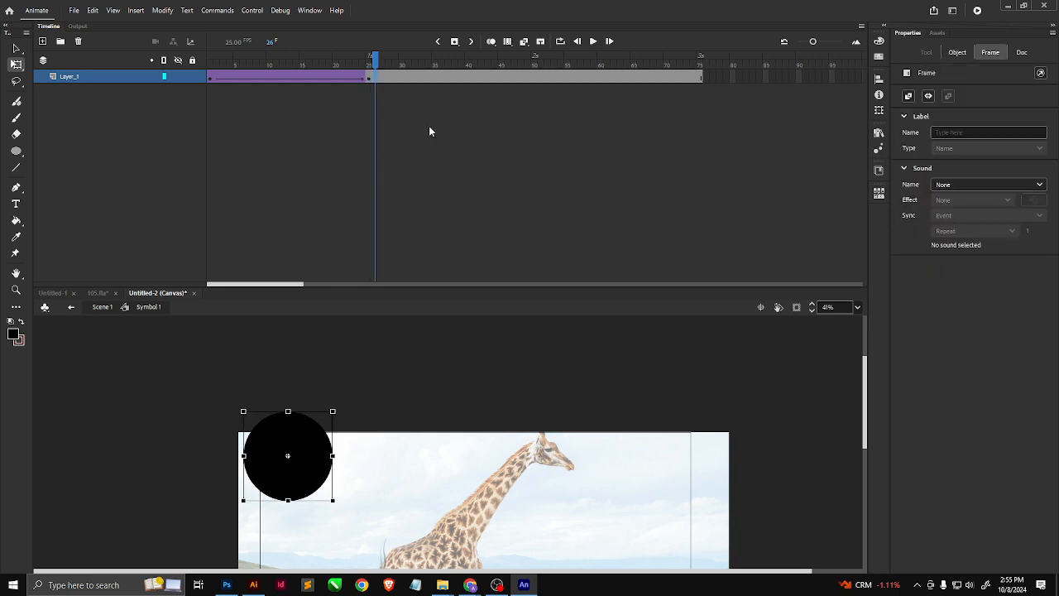
Add keyframes at frames 50 and 75 in the graphic symbol's timeline and create a classic tween between them.
click(537, 80)
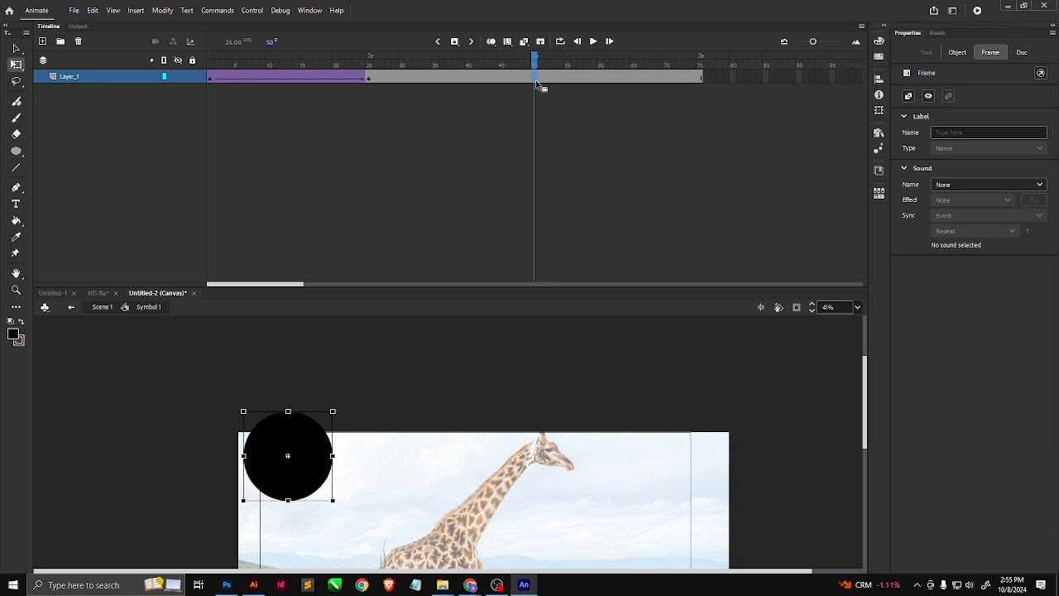
click(701, 79)
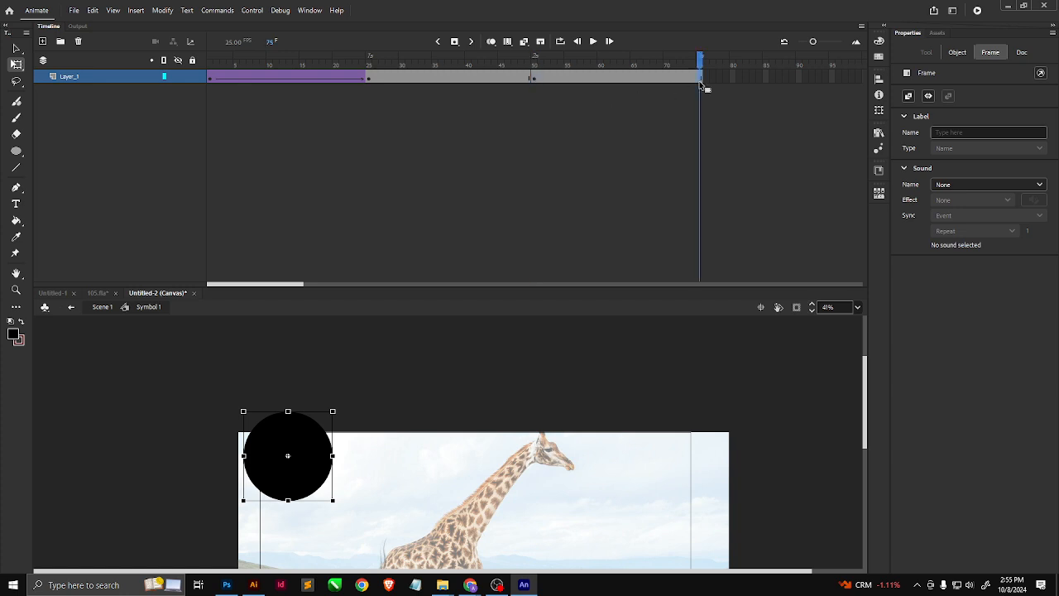
right_click(640, 74)
click(655, 80)
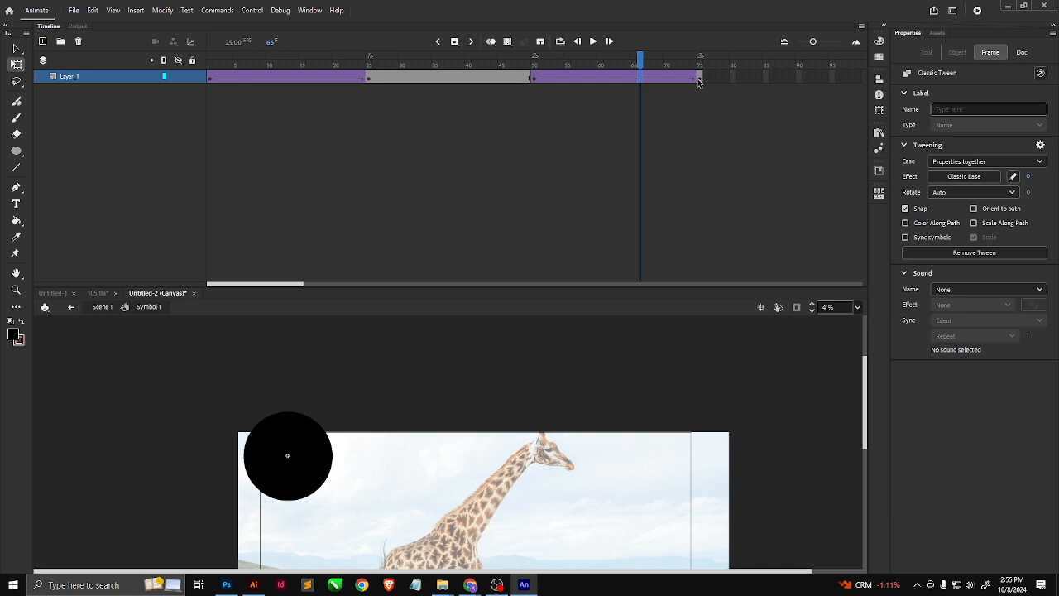
At frame 75, scale the circle down around its centre to about 22 × 22 and preview the animation from frame 1.
click(700, 79)
drag(243, 411, 285, 447)
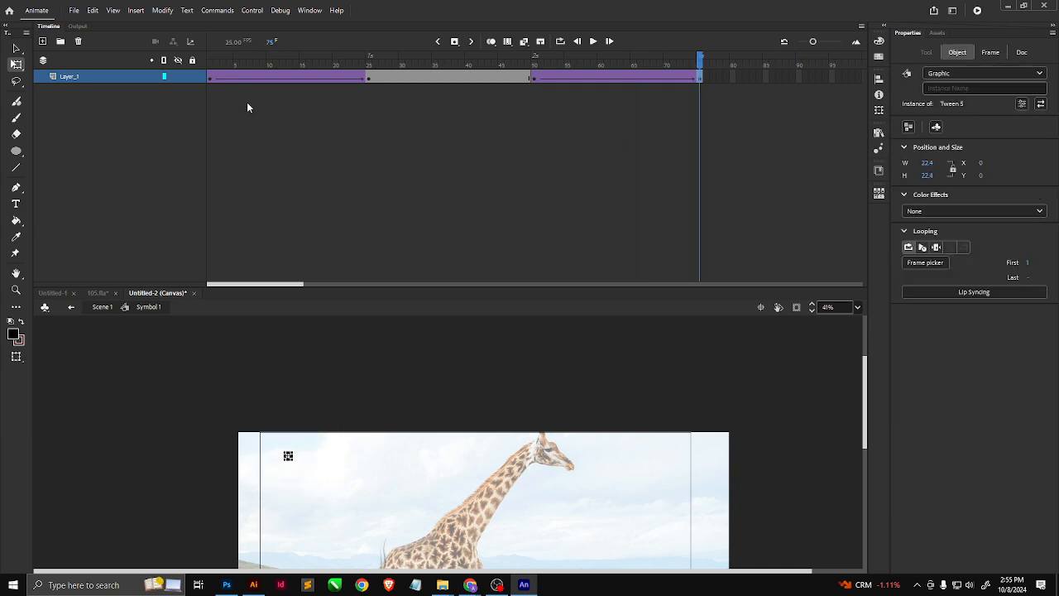
click(211, 81)
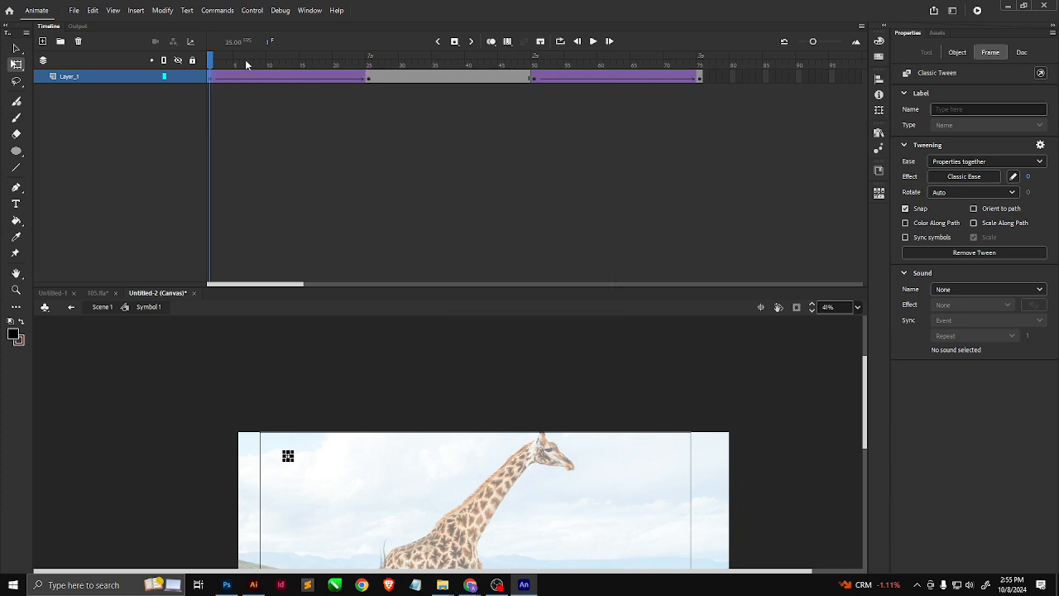
drag(209, 61, 700, 79)
Return to Scene 1, lock the Layer_4 mask layer and preview the masked giraffe photo at frame 75.
click(101, 307)
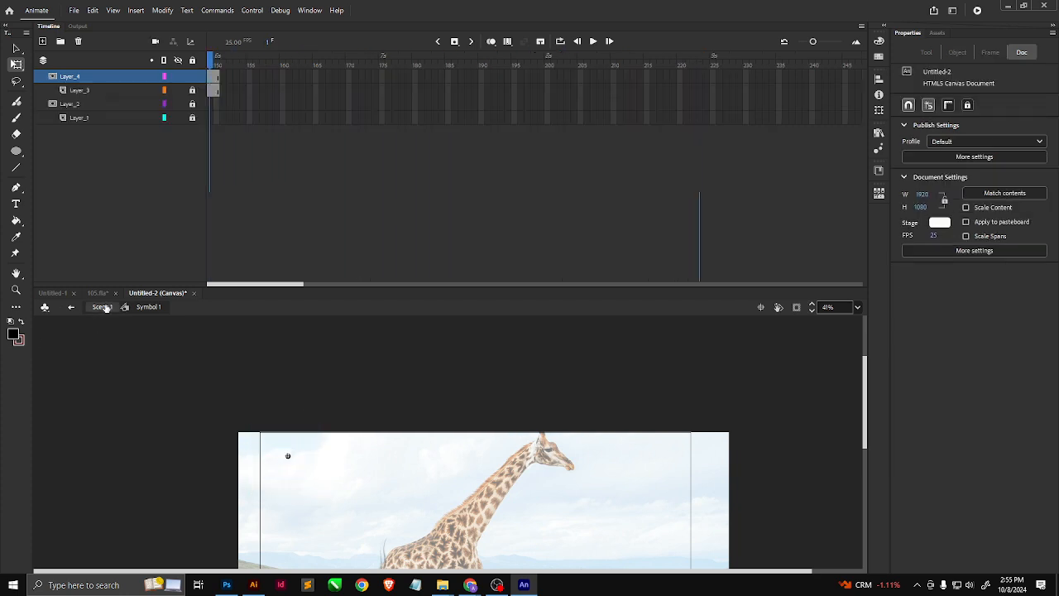
drag(534, 59, 184, 76)
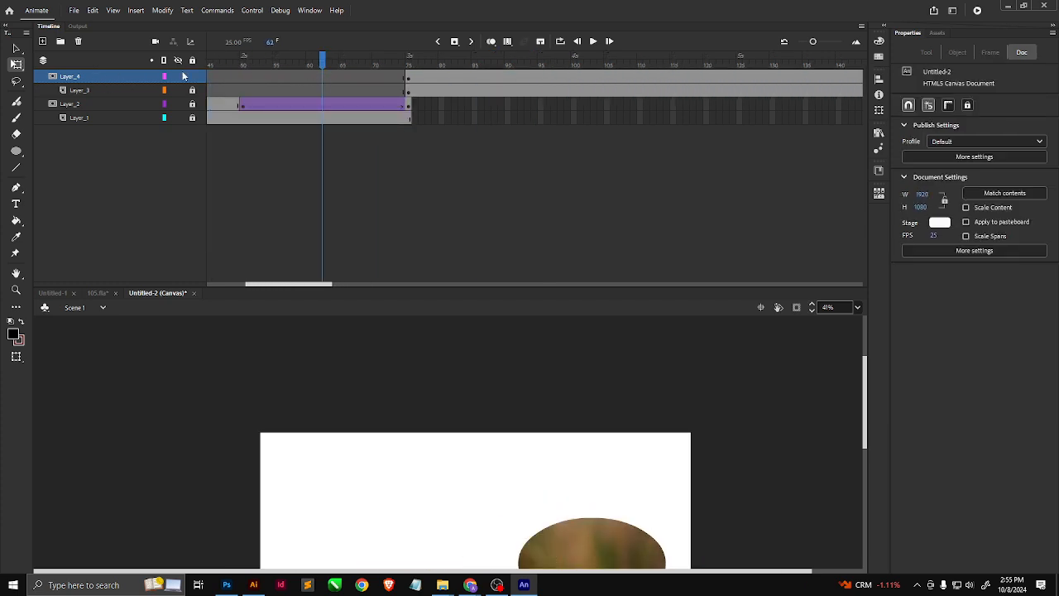
right_click(80, 83)
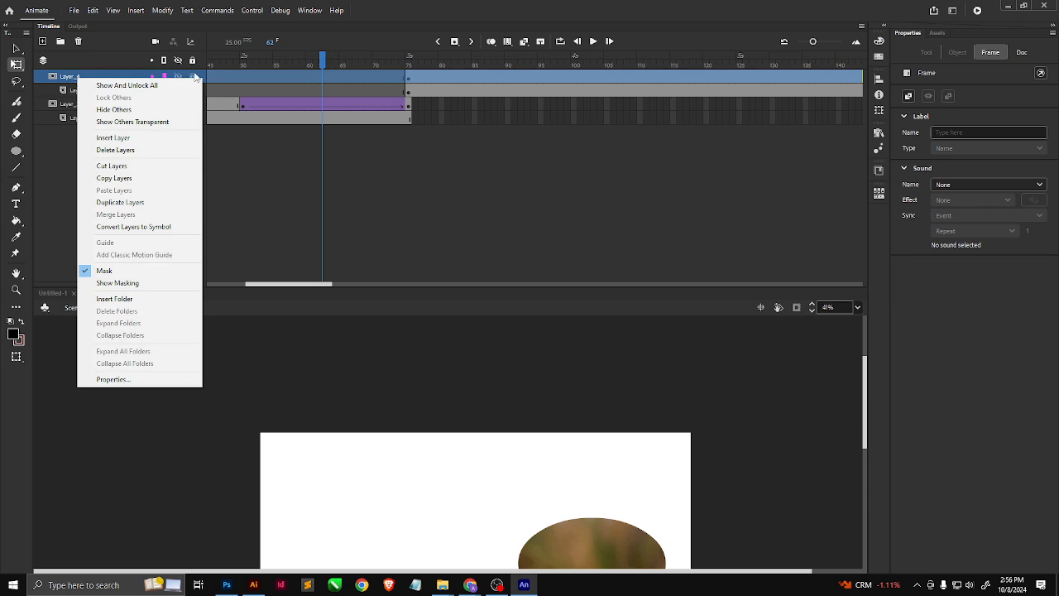
click(192, 78)
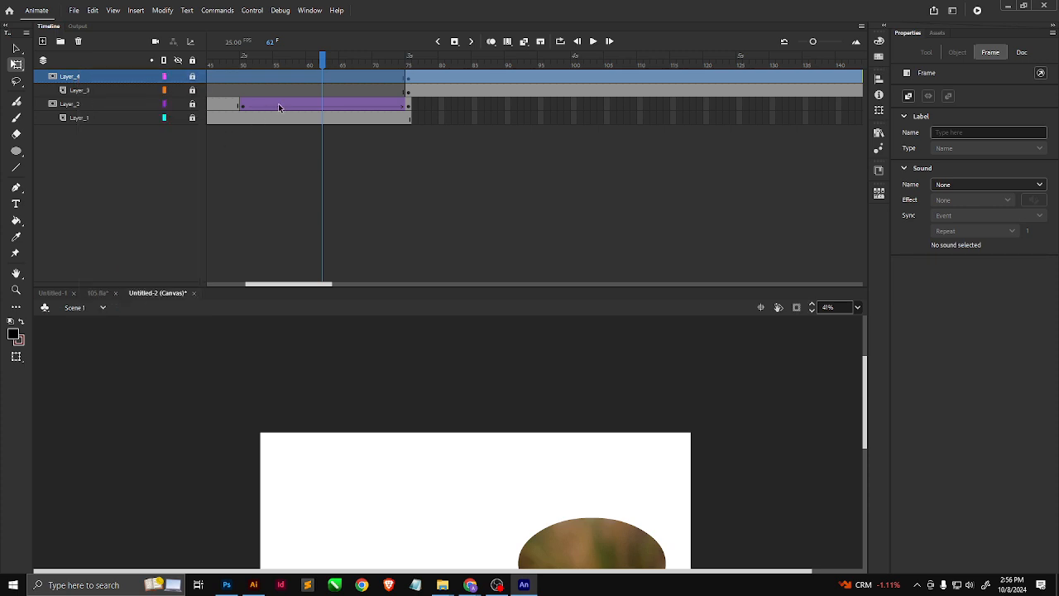
scroll(282, 331, down, 1)
drag(326, 66, 408, 63)
click(281, 195)
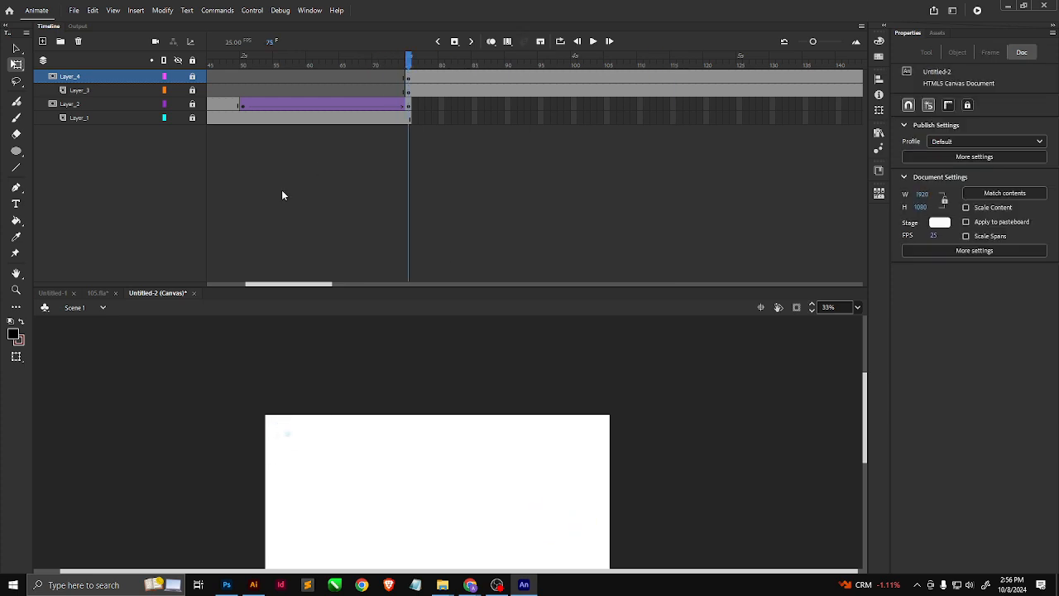
Unlock Layer_4 and open the circle's graphic symbol for editing.
click(195, 77)
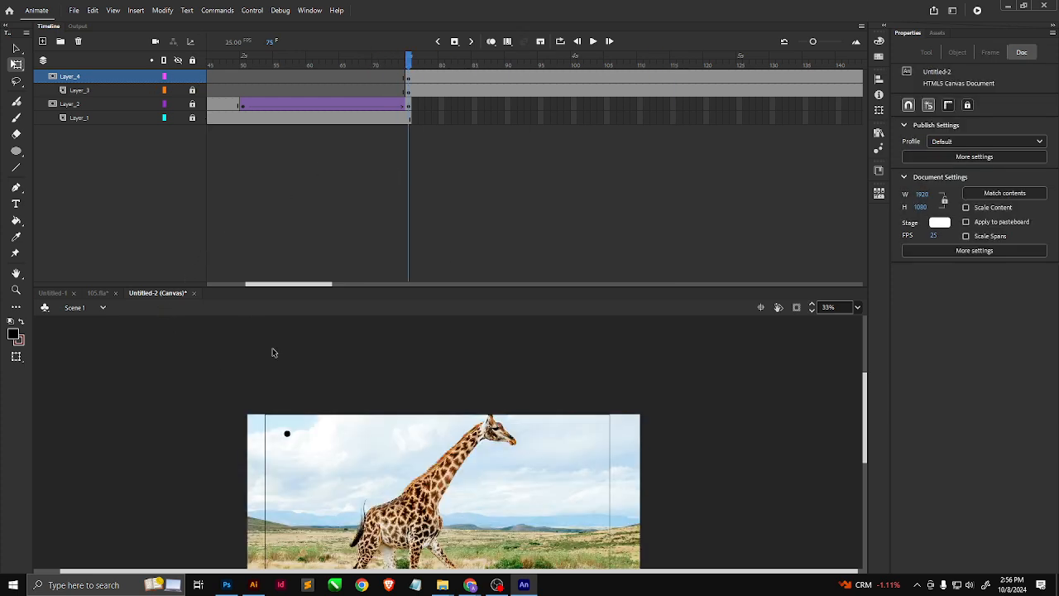
click(287, 436)
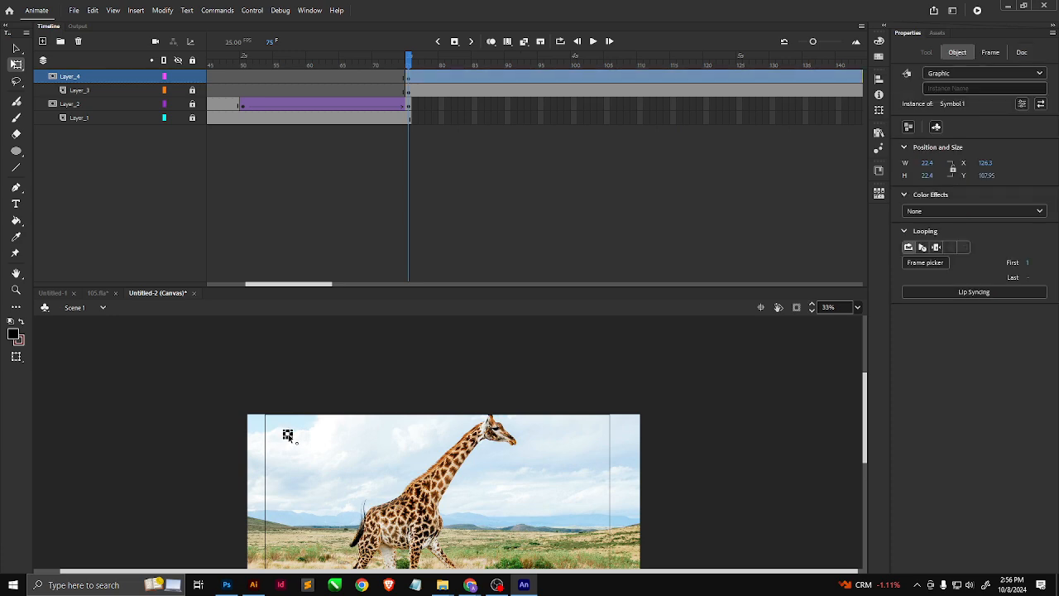
scroll(287, 436, up, 6)
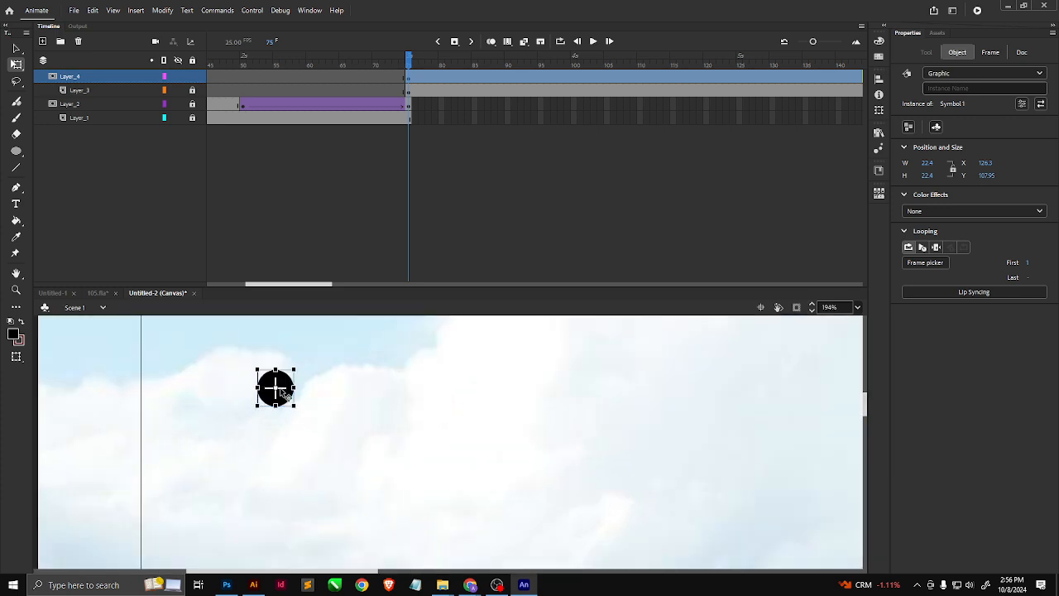
double_click(282, 400)
scroll(274, 414, down, 2)
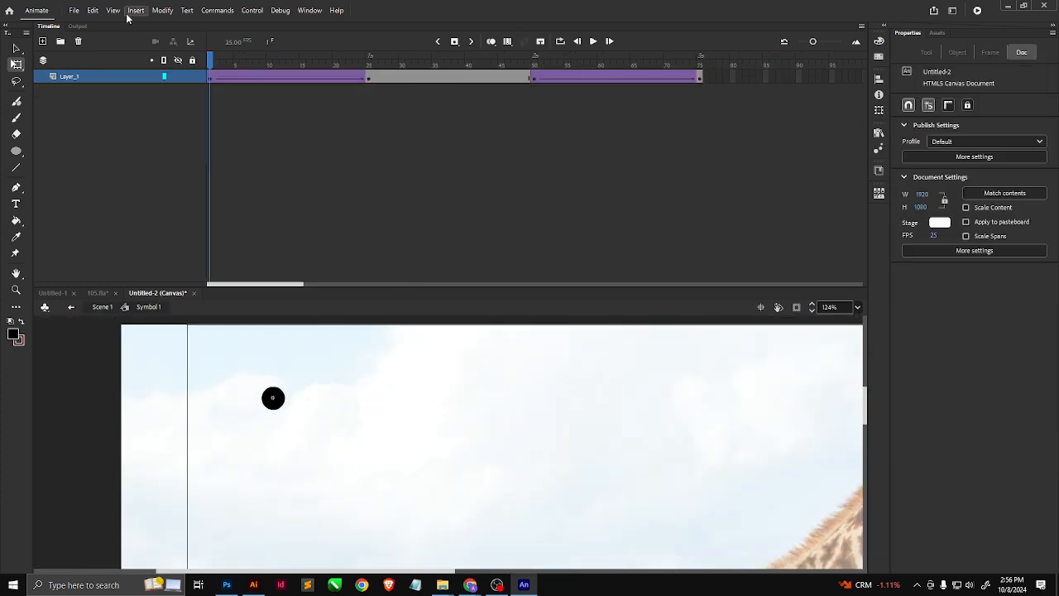
Duplicate Layer_1 inside the symbol and move the copied circle at frame 1 horizontally to X about 232.
right_click(72, 78)
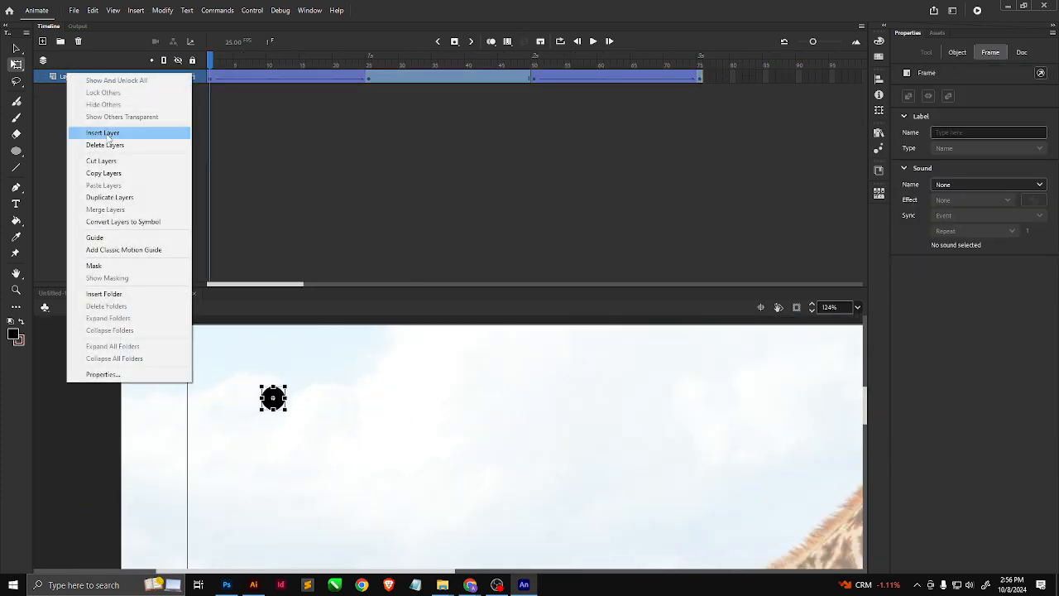
click(104, 198)
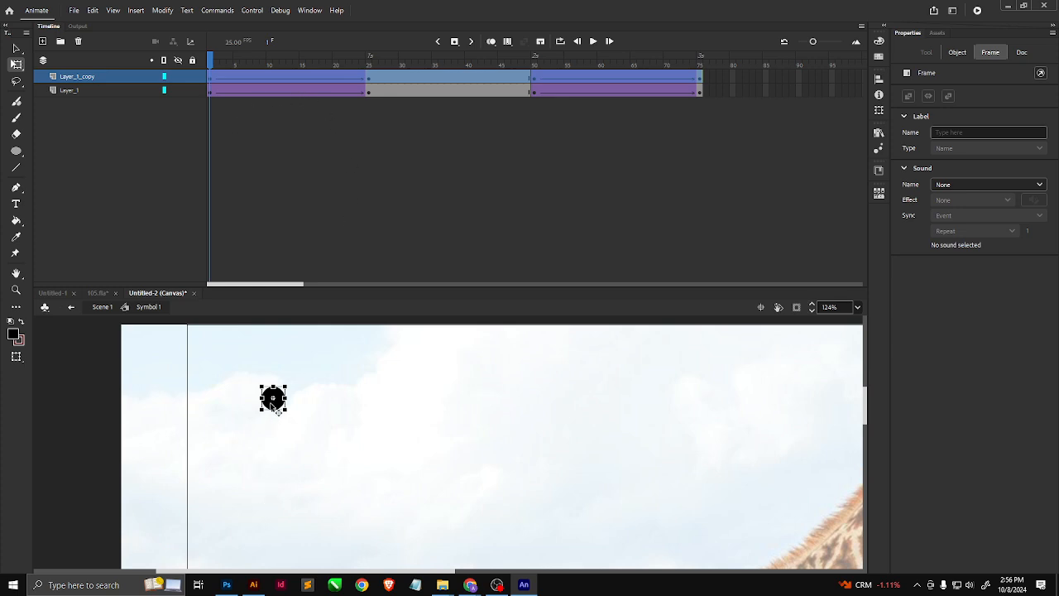
drag(273, 406, 436, 414)
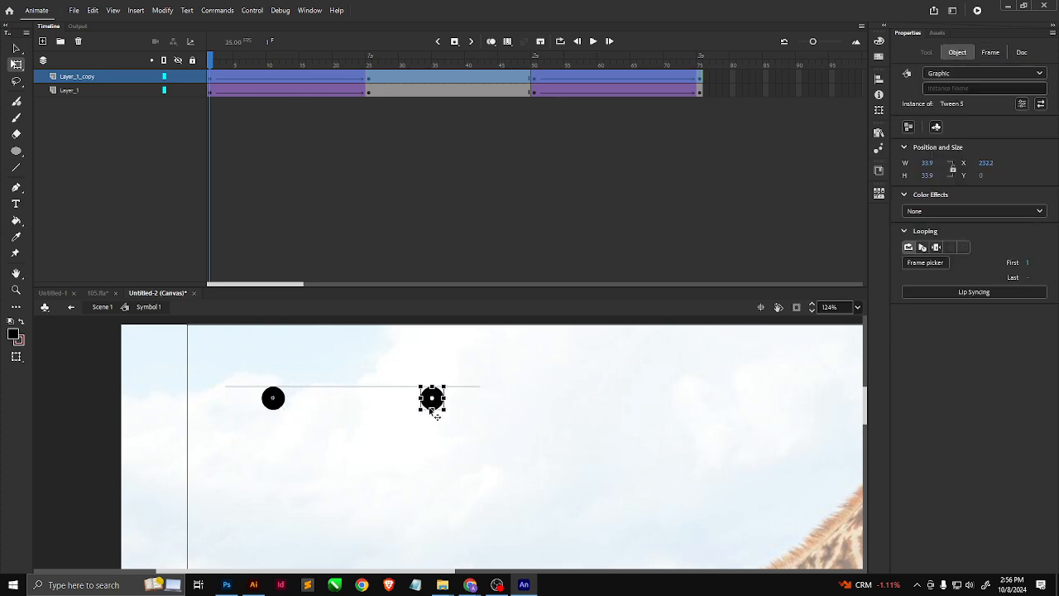
On Layer_1_copy, move the large circle at frame 25 horizontally to X about 278 and copy that keyframe to frame 50.
click(370, 80)
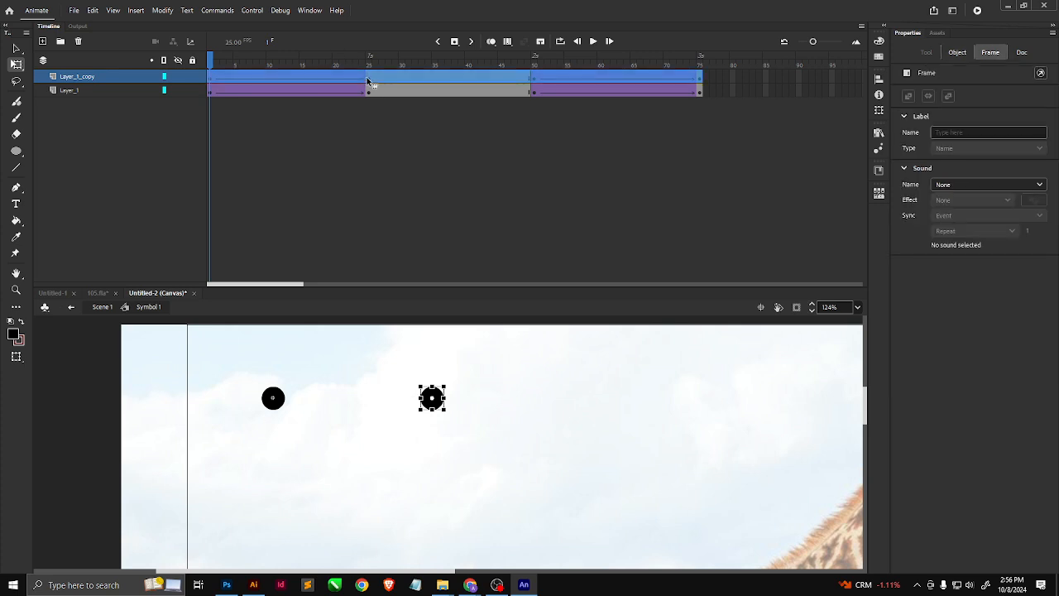
drag(276, 483, 475, 452)
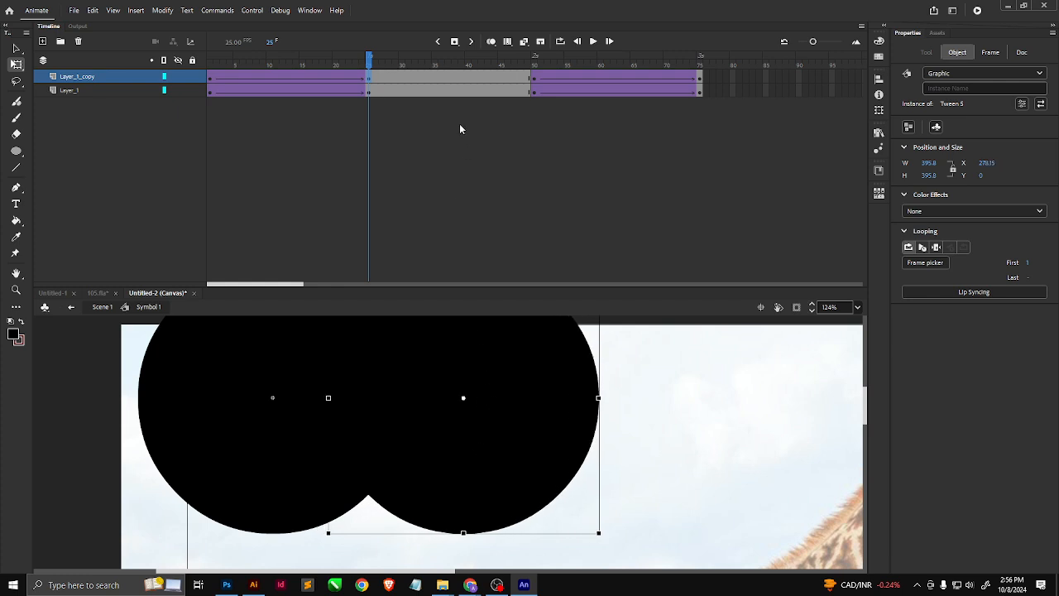
click(365, 78)
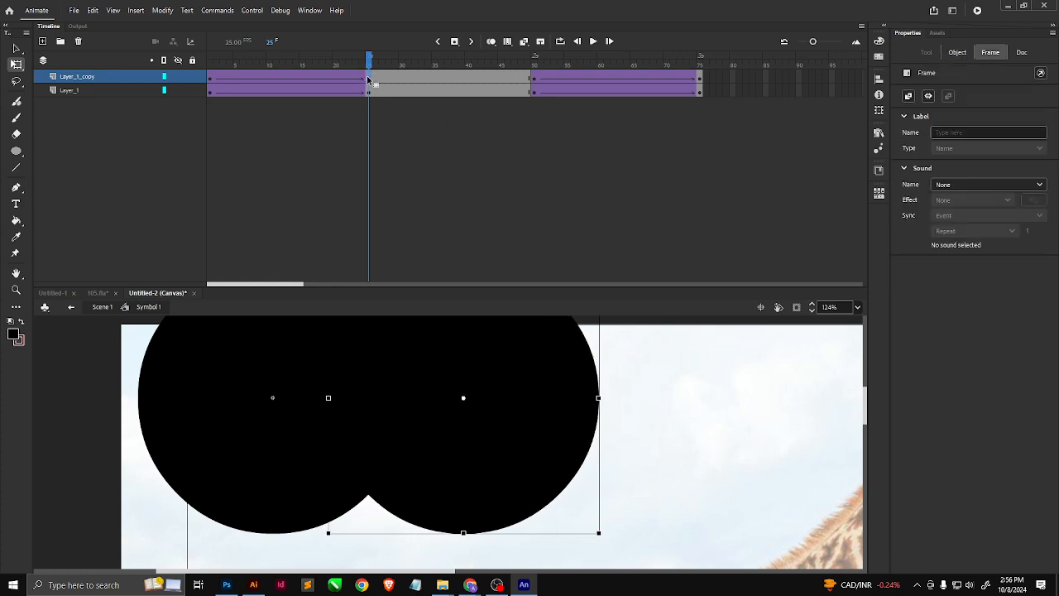
click(535, 75)
Copy Layer_1_copy's frame 1 keyframe to frame 75, create a classic tween from frame 50, and preview the animation.
click(210, 81)
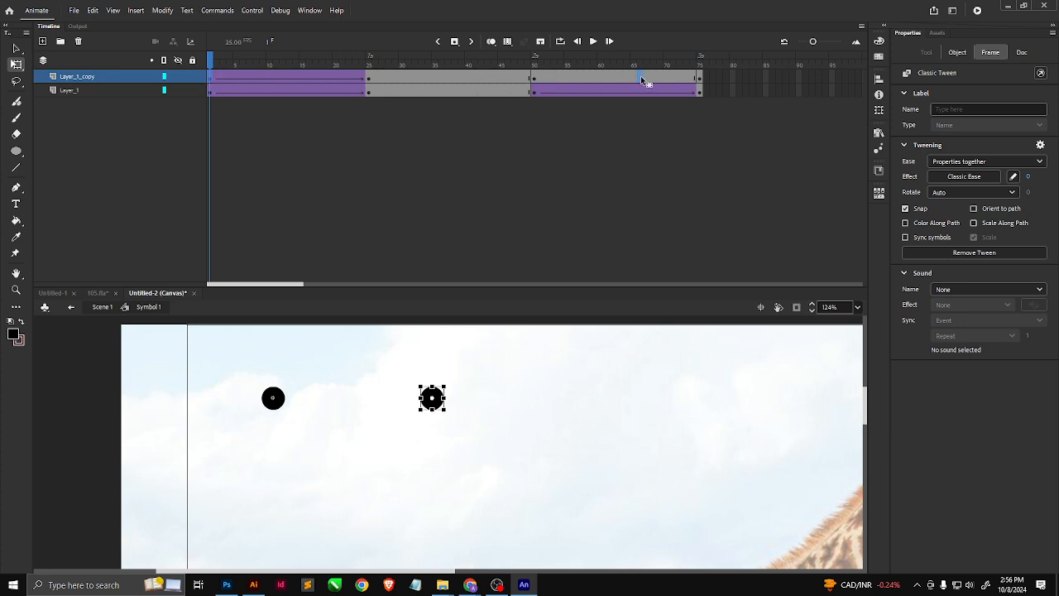
click(700, 81)
right_click(629, 83)
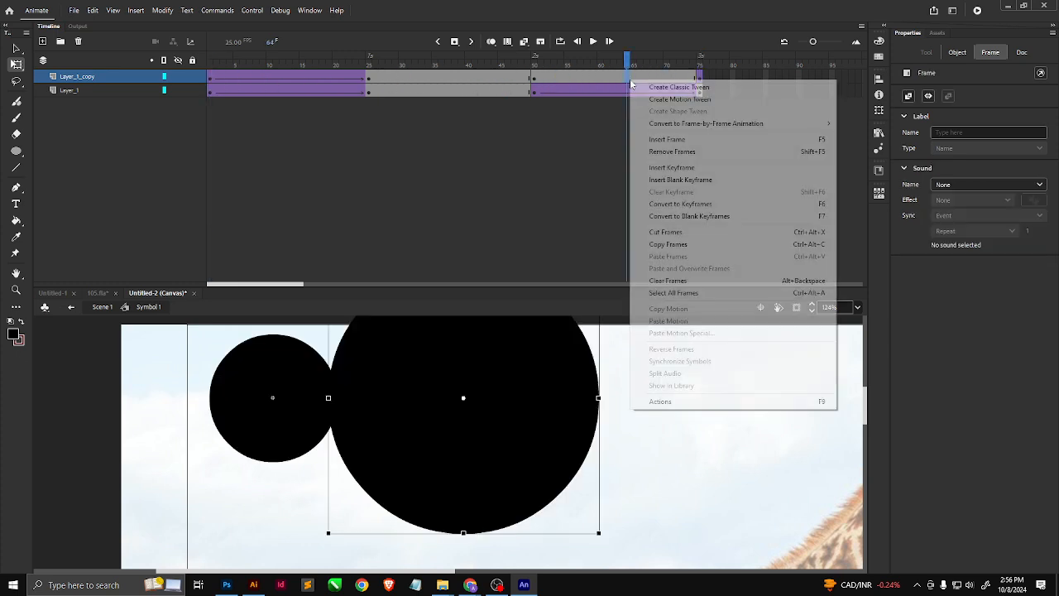
right_click(634, 81)
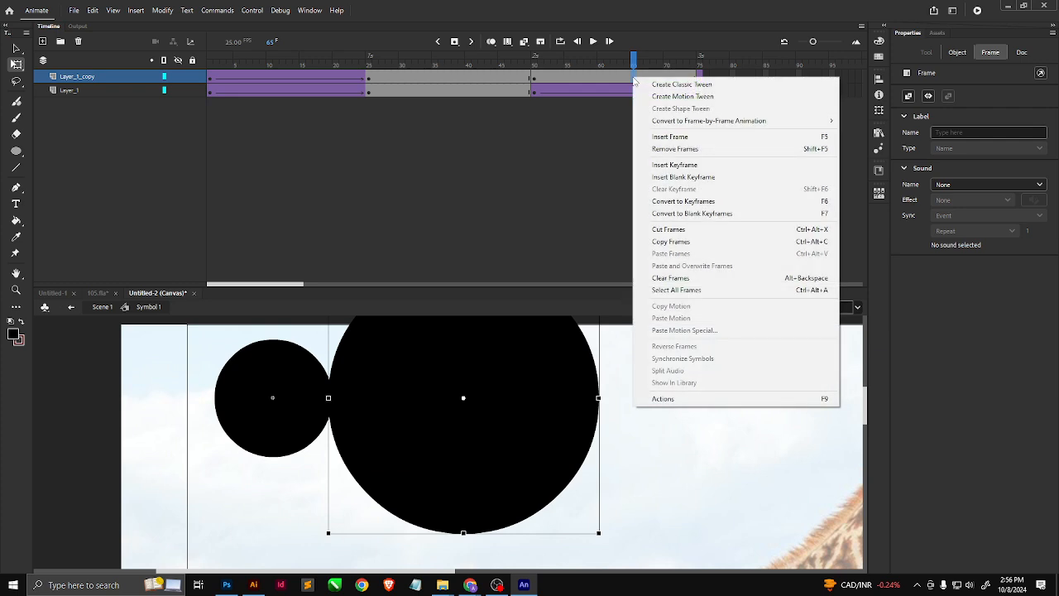
click(682, 84)
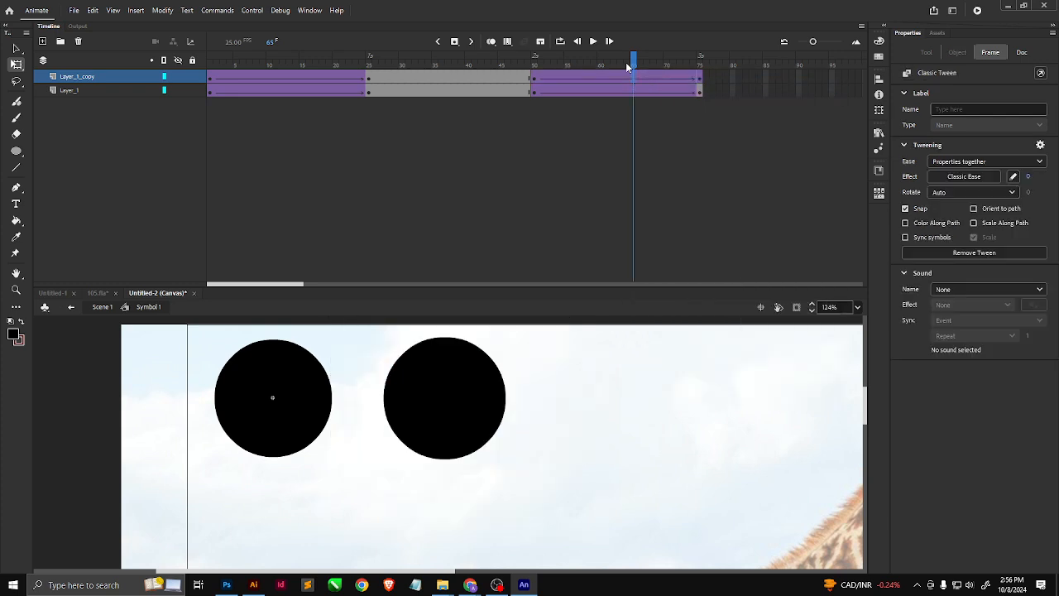
drag(630, 63, 150, 111)
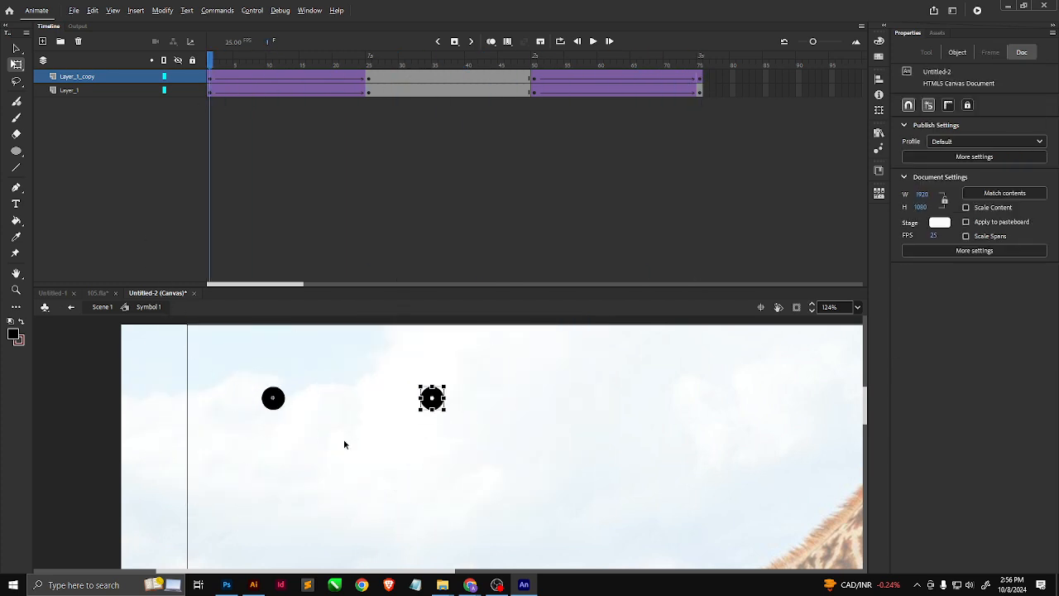
Duplicate the Layer_1_copy layer to make a third circle layer in the symbol.
scroll(298, 416, down, 3)
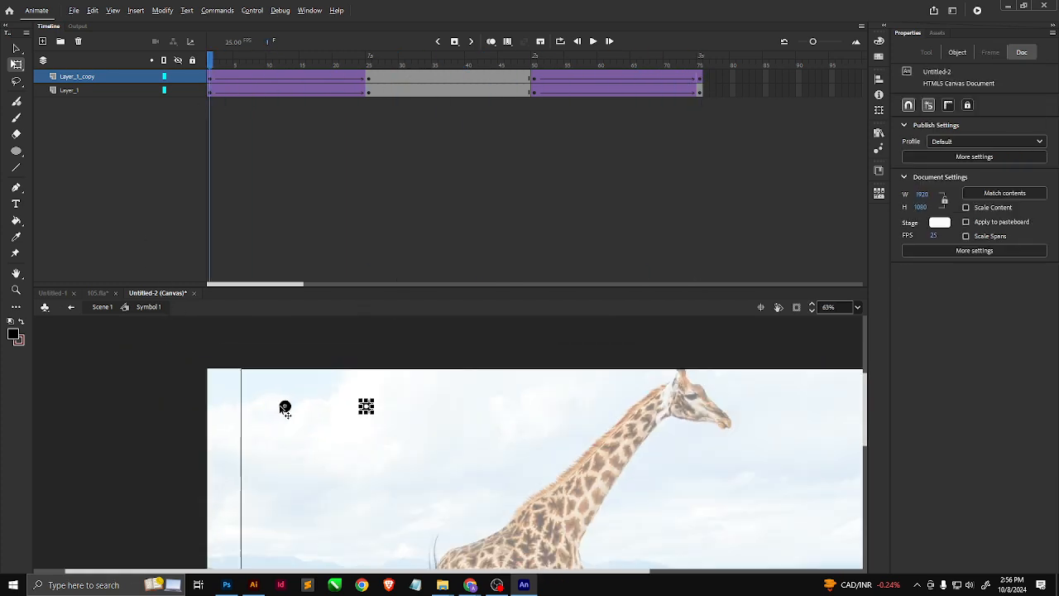
right_click(74, 76)
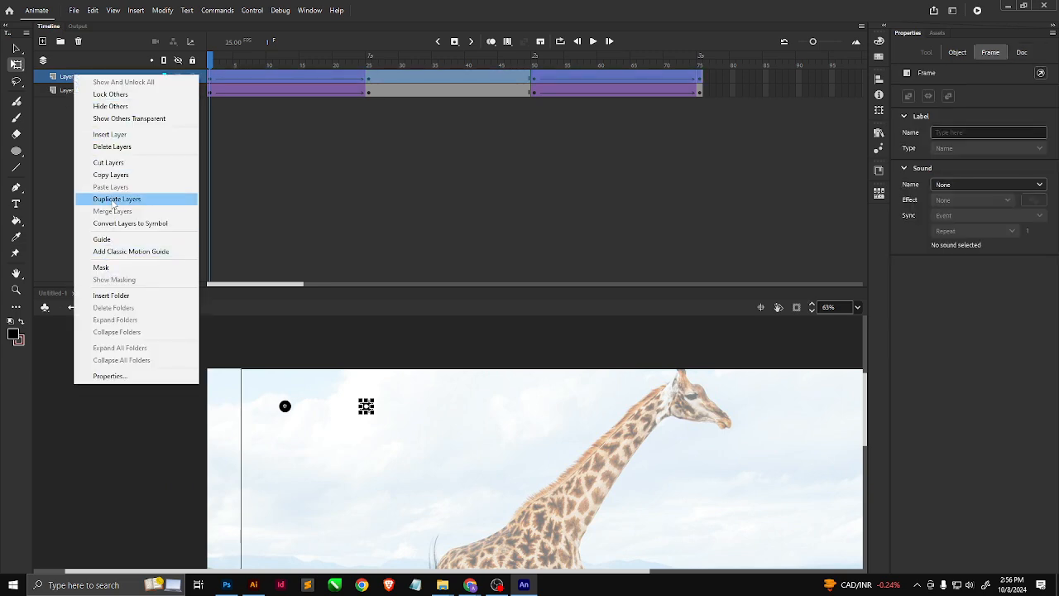
click(114, 199)
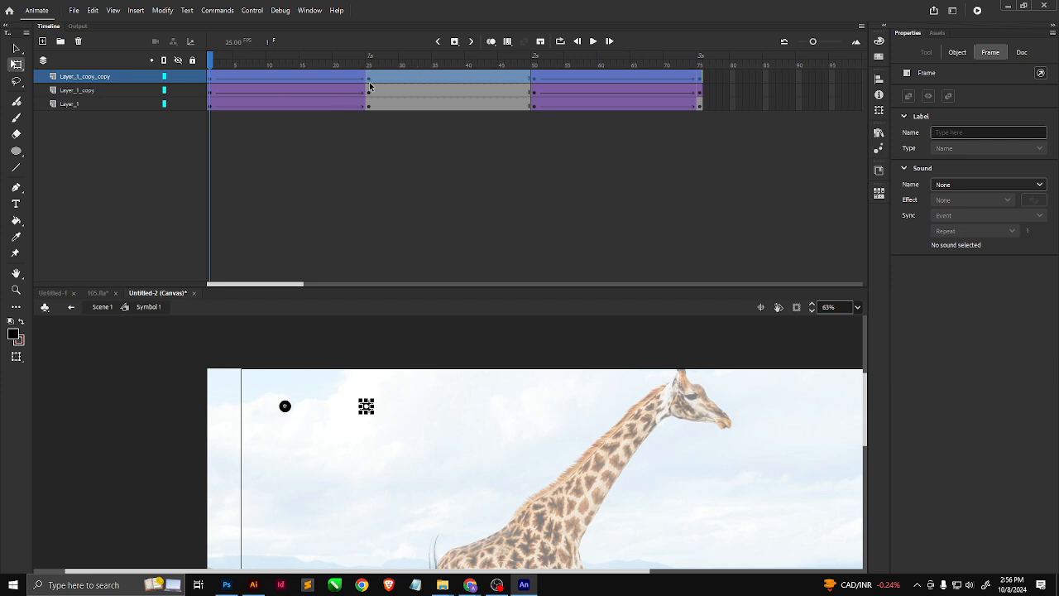
Try moving the newest layer's circle at frame 1 horizontally to X about 551, and undo the move.
scroll(368, 418, up, 3)
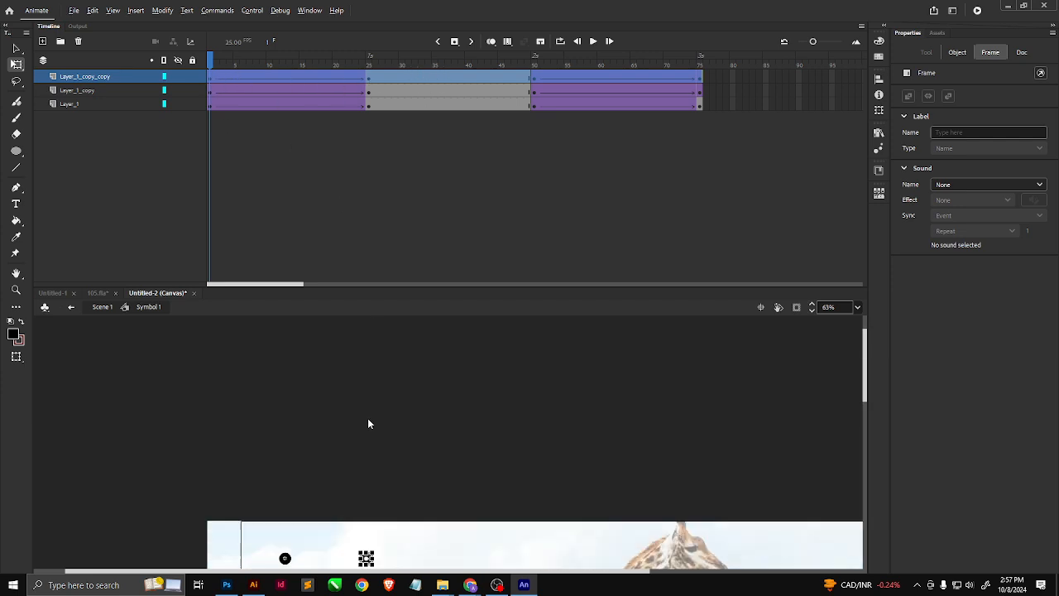
scroll(368, 418, down, 3)
scroll(373, 412, up, 3)
scroll(373, 418, down, 5)
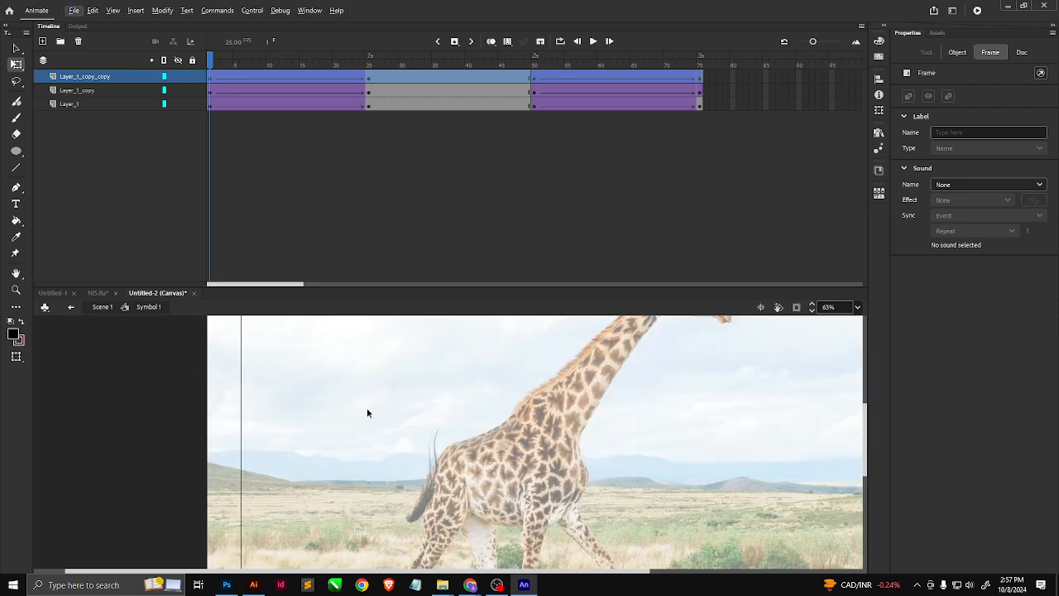
scroll(375, 424, up, 5)
scroll(392, 433, down, 2)
click(412, 451)
scroll(377, 456, up, 5)
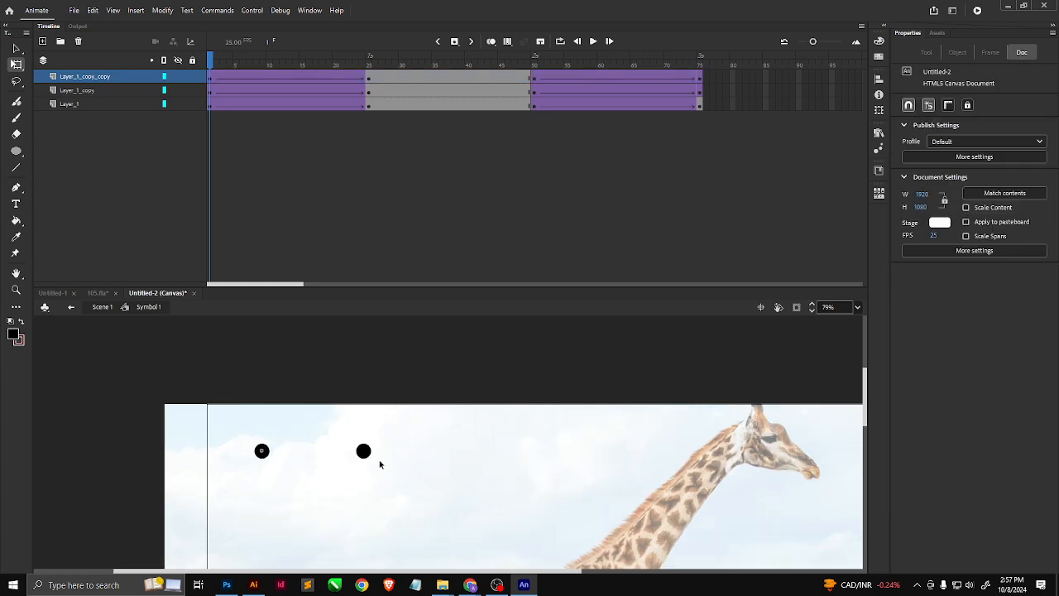
drag(344, 443, 685, 438)
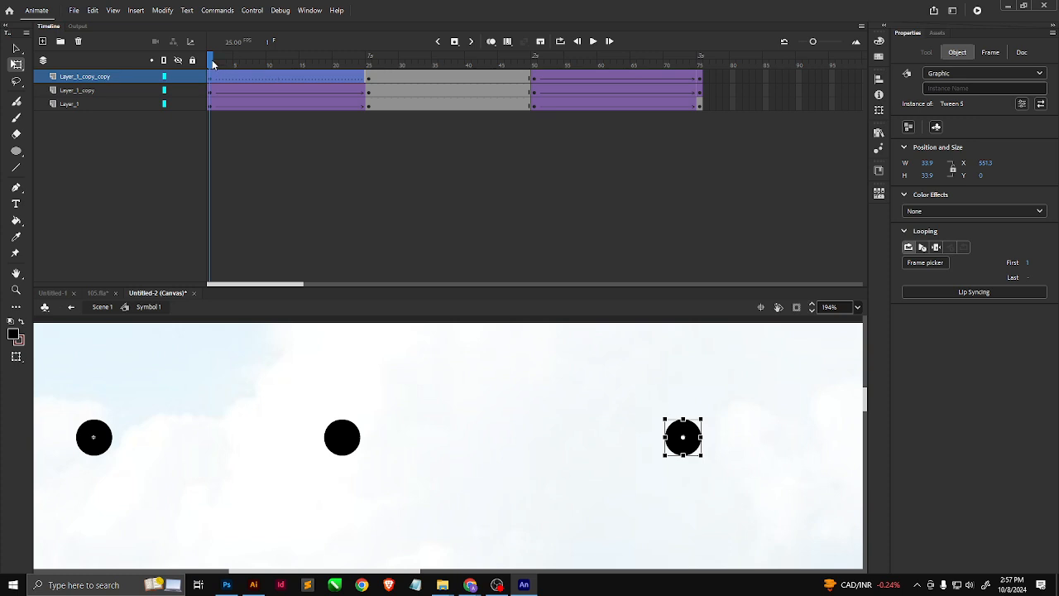
drag(213, 64, 240, 65)
drag(222, 69, 202, 74)
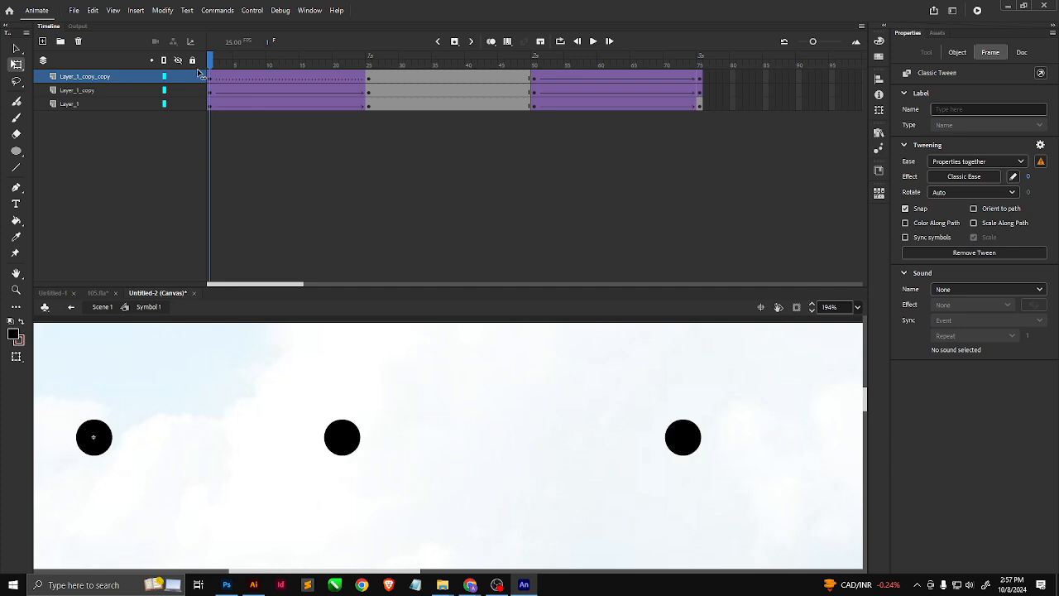
click(211, 78)
key(ctrl+z)
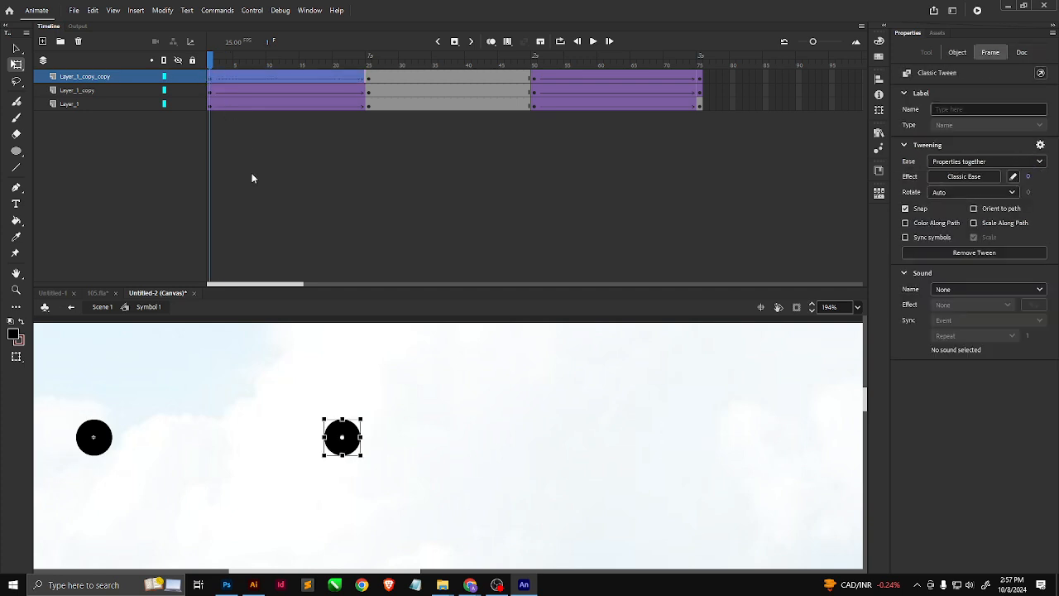
Move the circle on Layer_1_copy_copy at frame 1 horizontally to X about 478, in line with the other circles.
drag(347, 439, 600, 447)
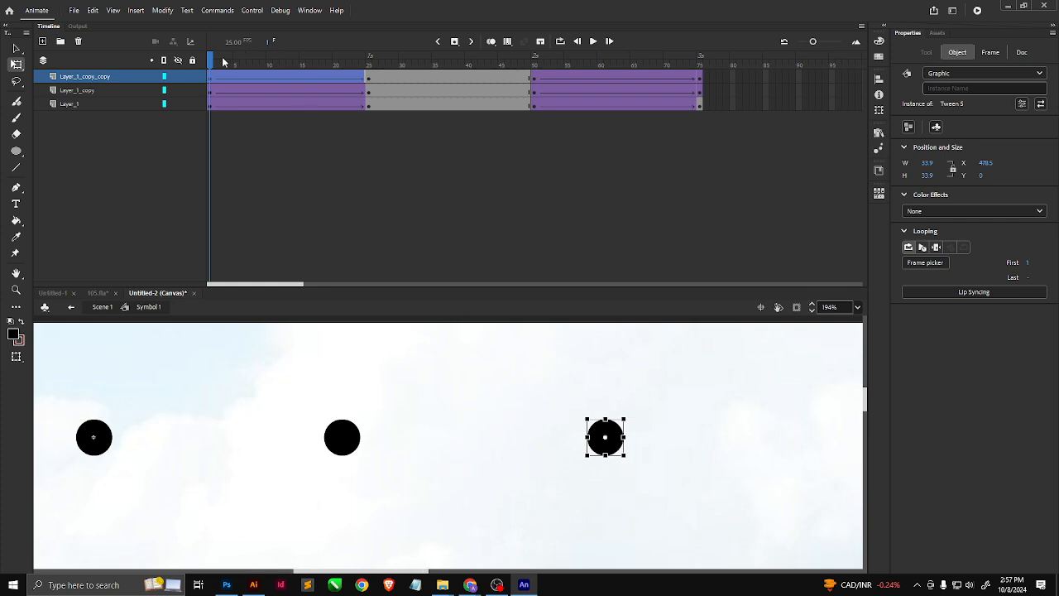
Move the circle on Layer_1_copy_copy at frame 25 horizontally to X about 600, overlapping the middle circle.
drag(223, 63, 366, 81)
click(369, 80)
scroll(430, 408, down, 2)
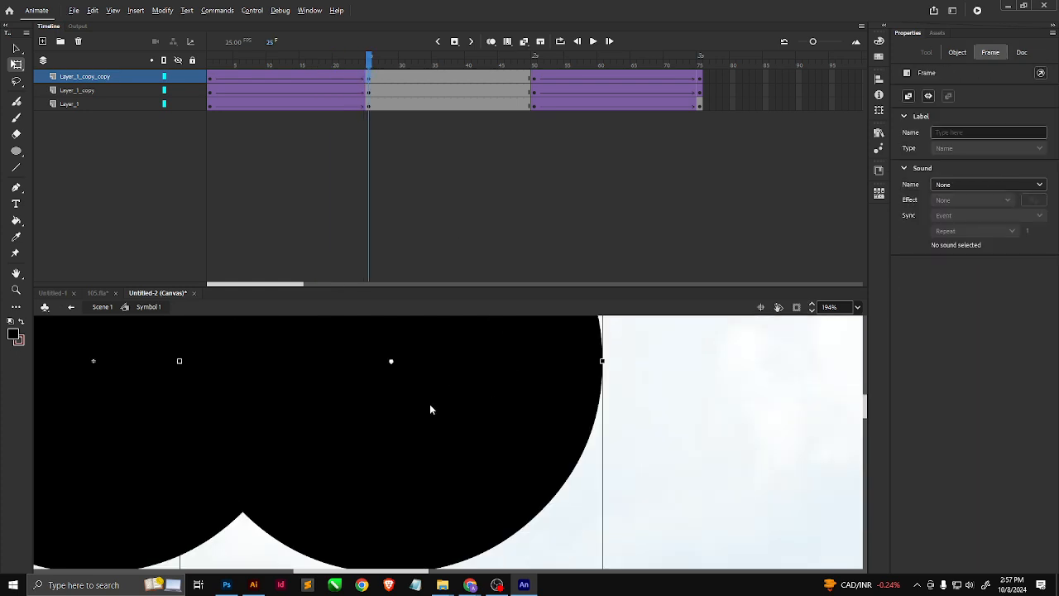
scroll(430, 408, down, 3)
scroll(430, 405, down, 6)
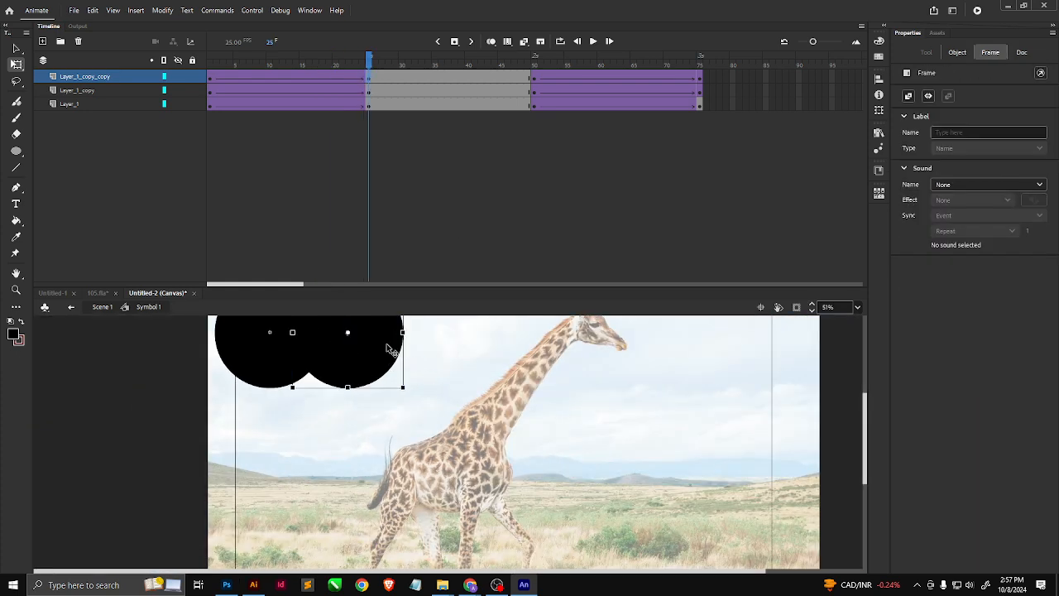
drag(389, 349, 476, 358)
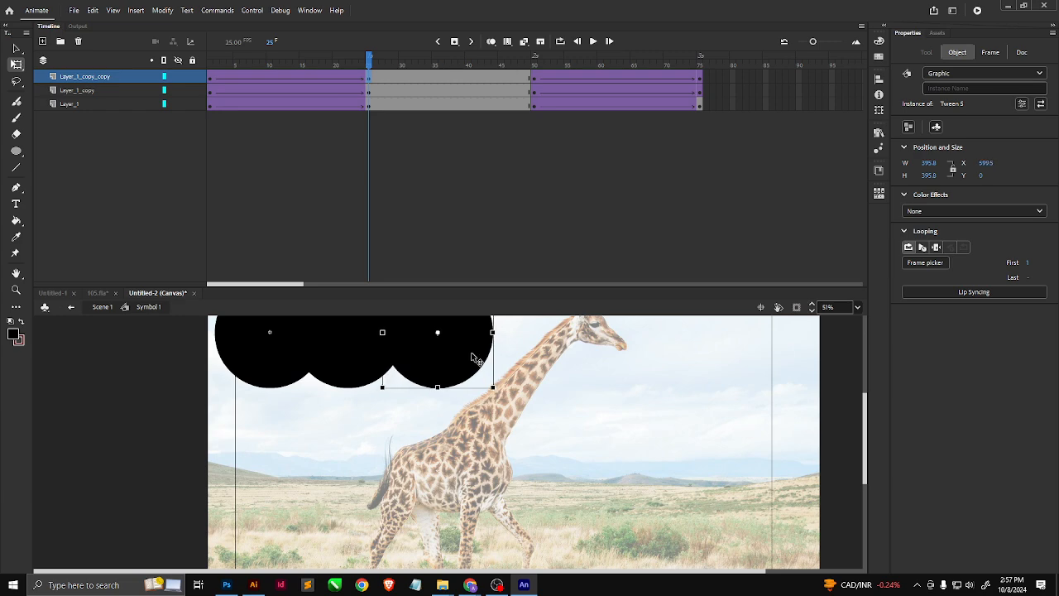
Copy Layer_1_copy_copy's frame 25 keyframe to frame 50 and its frame 1 keyframe to frame 75.
click(370, 78)
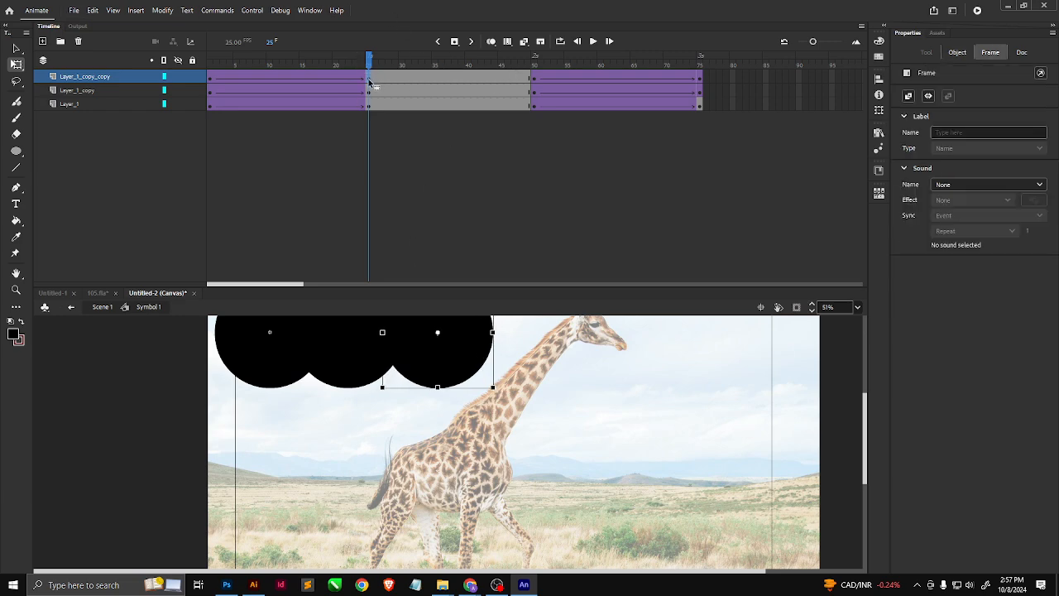
click(538, 81)
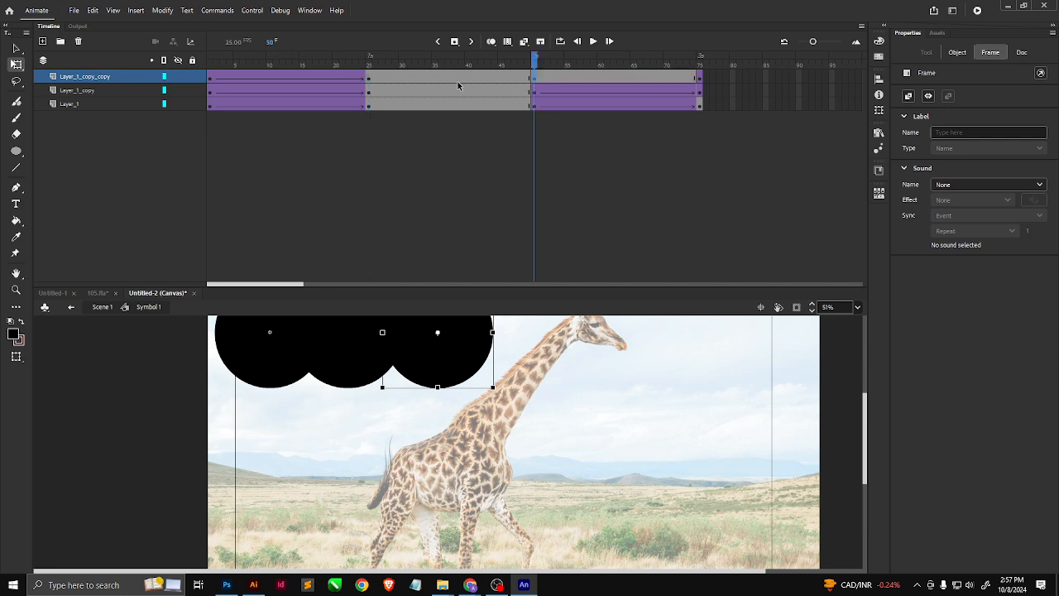
click(208, 78)
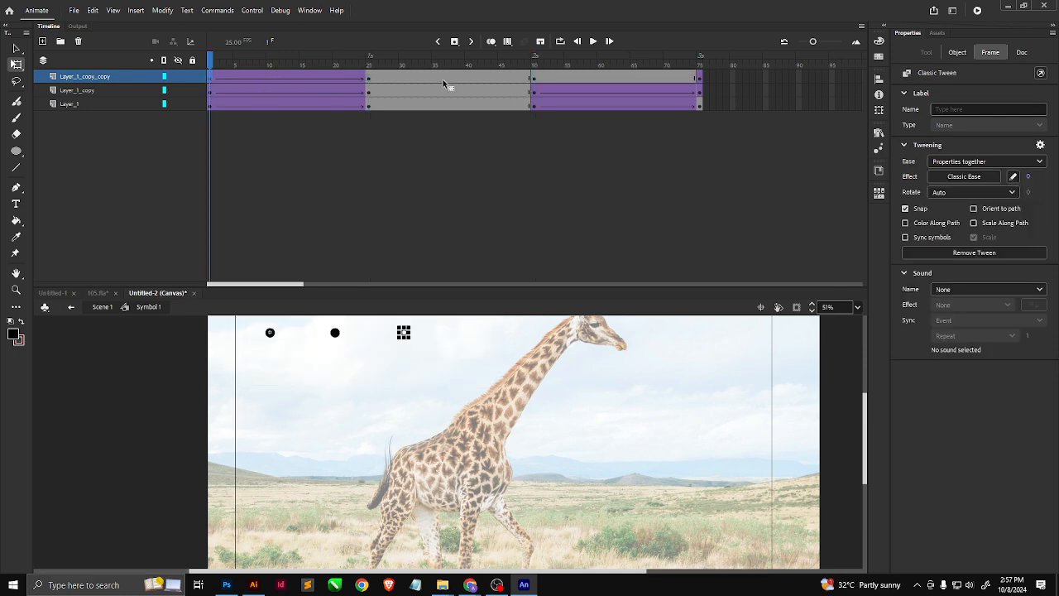
click(700, 79)
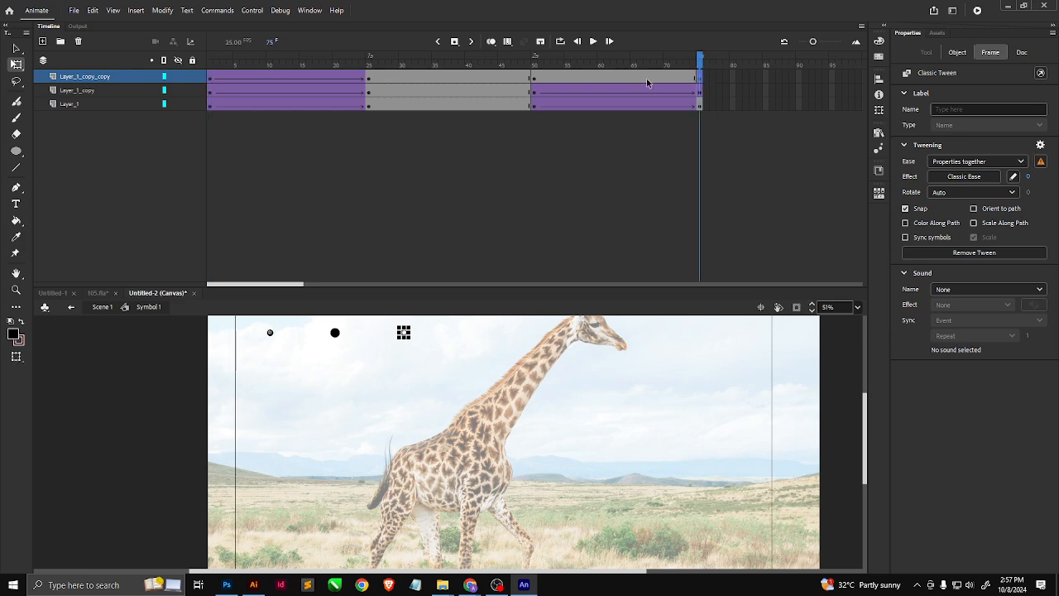
Create a classic tween from frame 50 on Layer_1_copy_copy and remove the tweens starting at frame 75 on both duplicated layers.
right_click(640, 79)
click(687, 84)
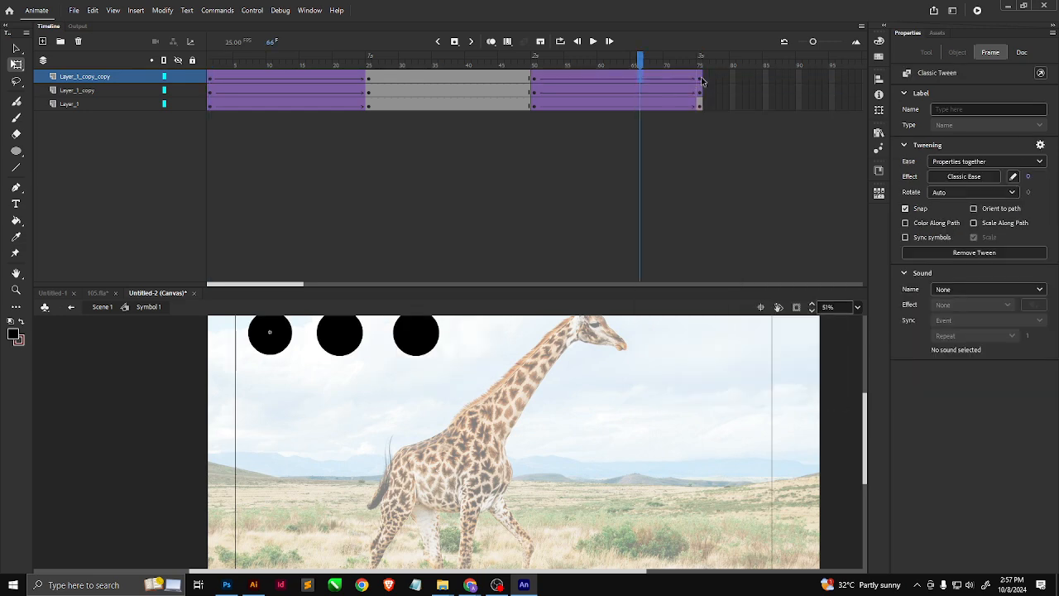
click(700, 80)
right_click(701, 80)
click(725, 88)
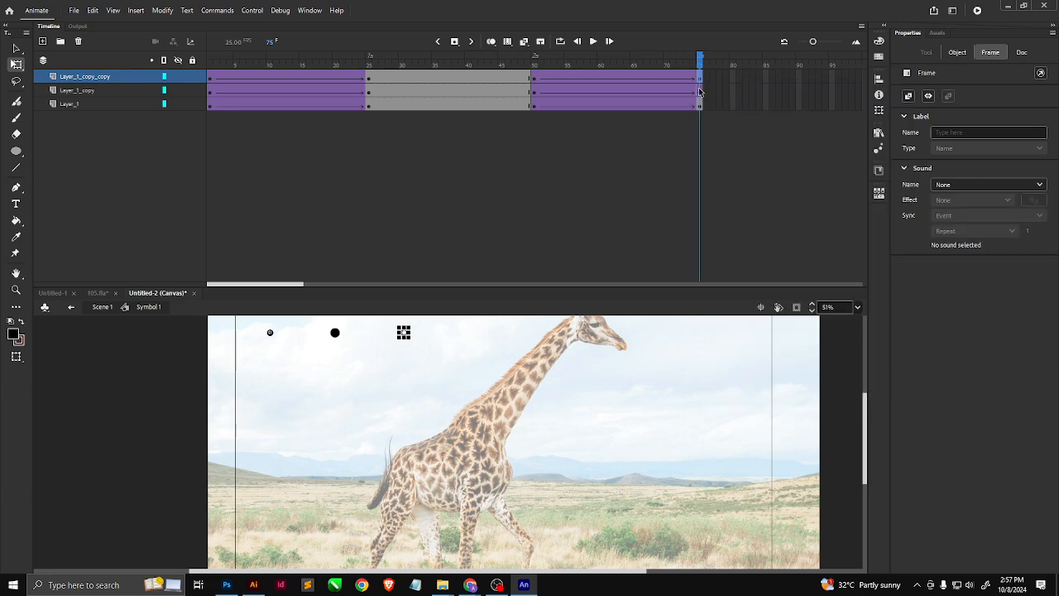
right_click(702, 89)
click(712, 94)
drag(702, 58, 667, 57)
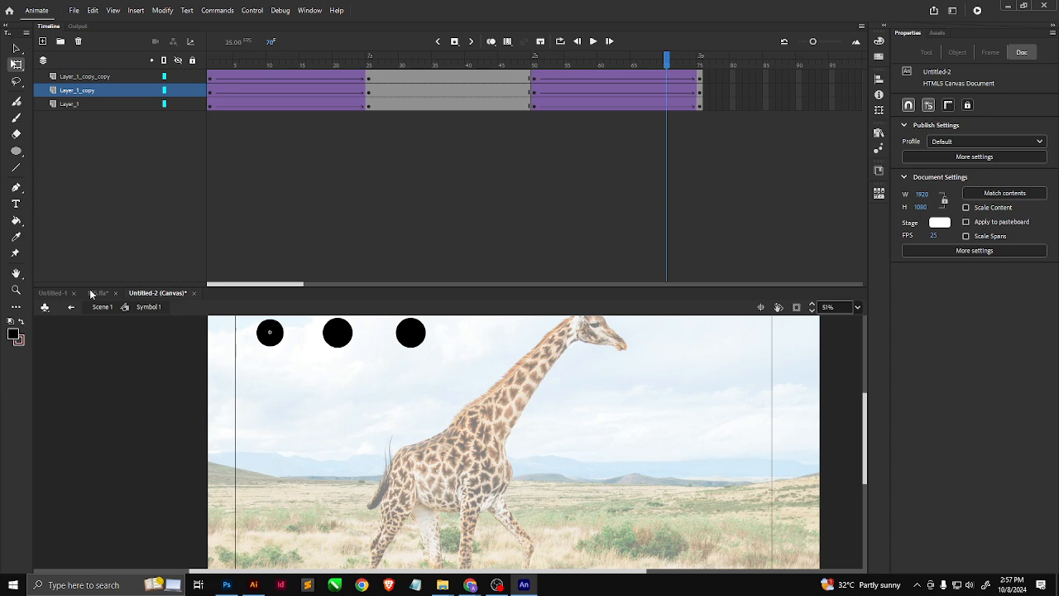
Return to Scene 1 and scrub the main timeline back to frame 40.
click(102, 306)
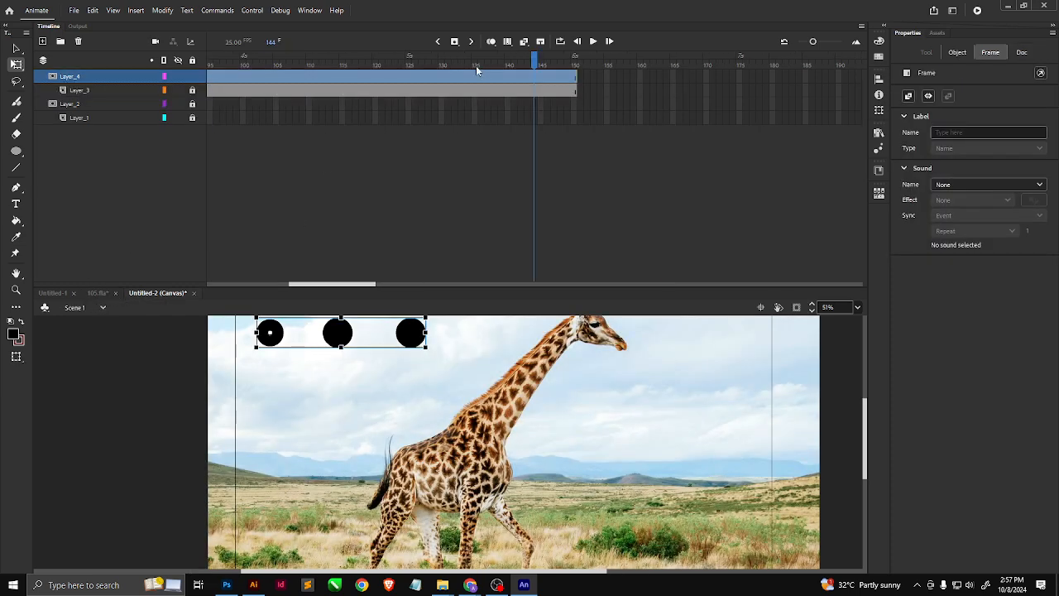
drag(534, 66, 142, 76)
right_click(143, 76)
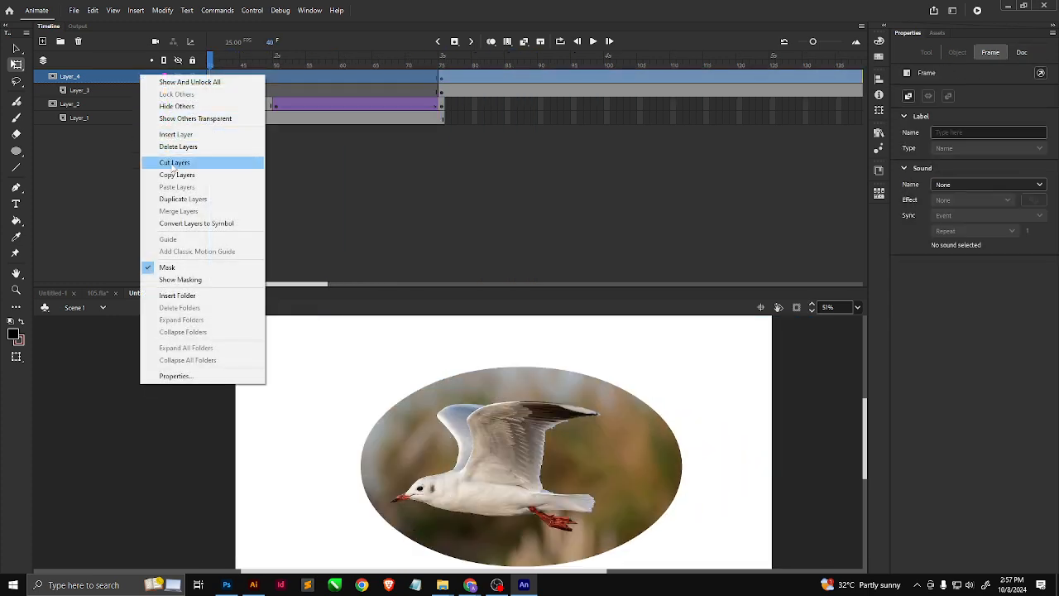
click(186, 225)
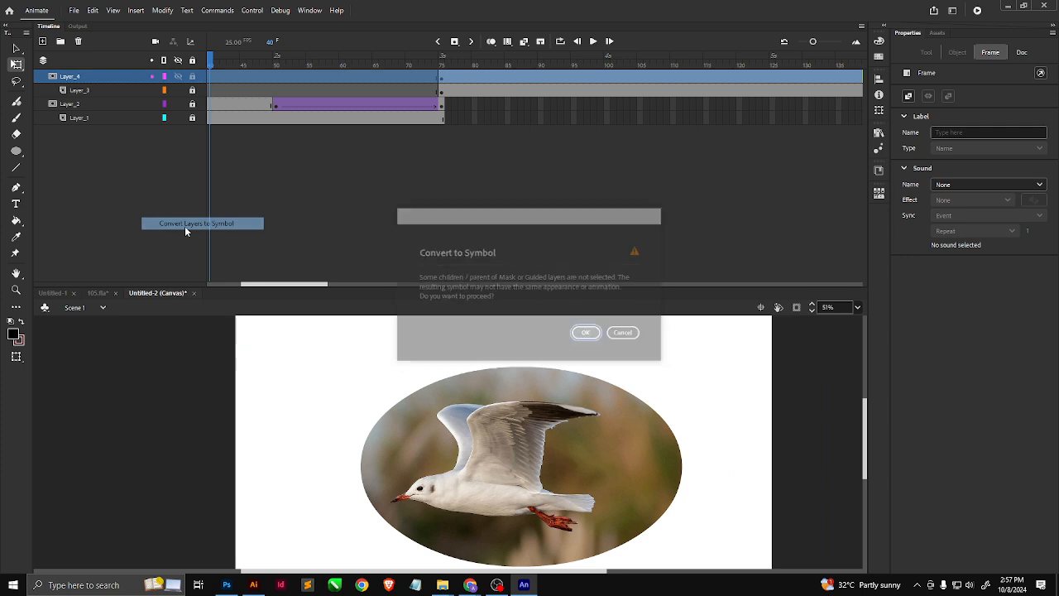
click(622, 332)
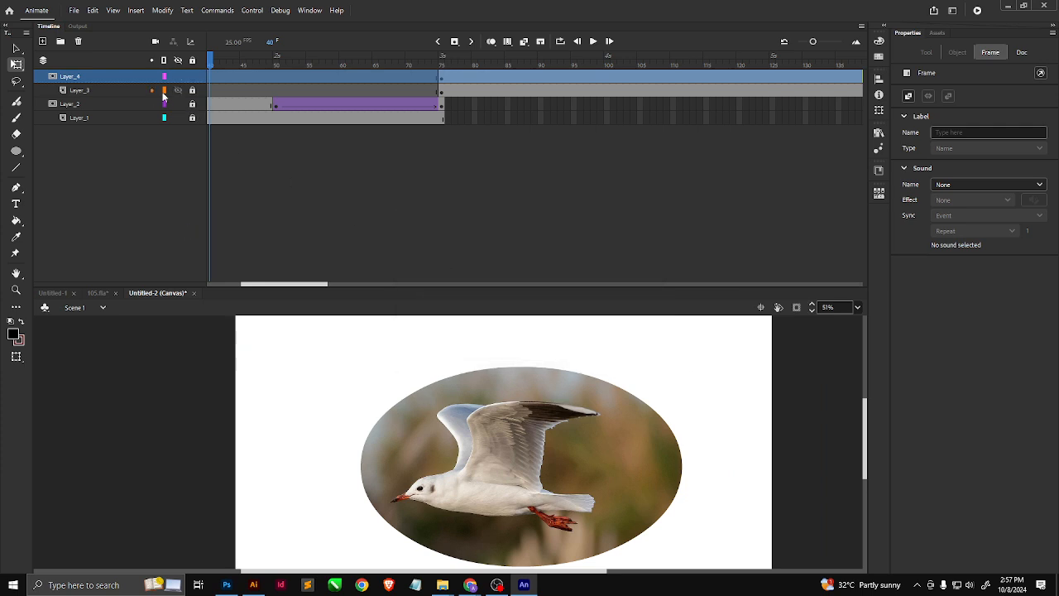
right_click(87, 77)
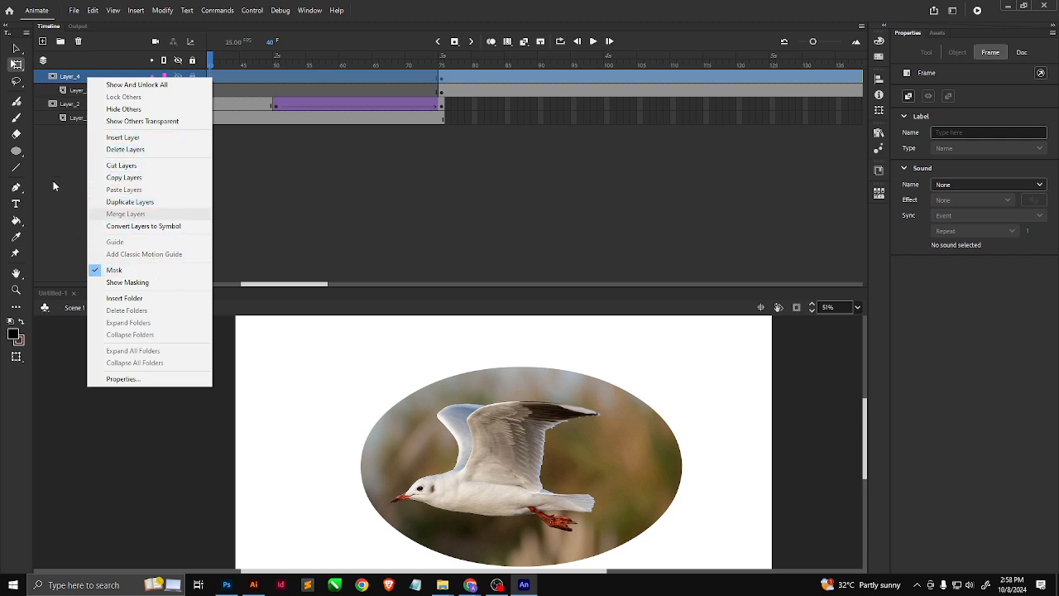
click(103, 138)
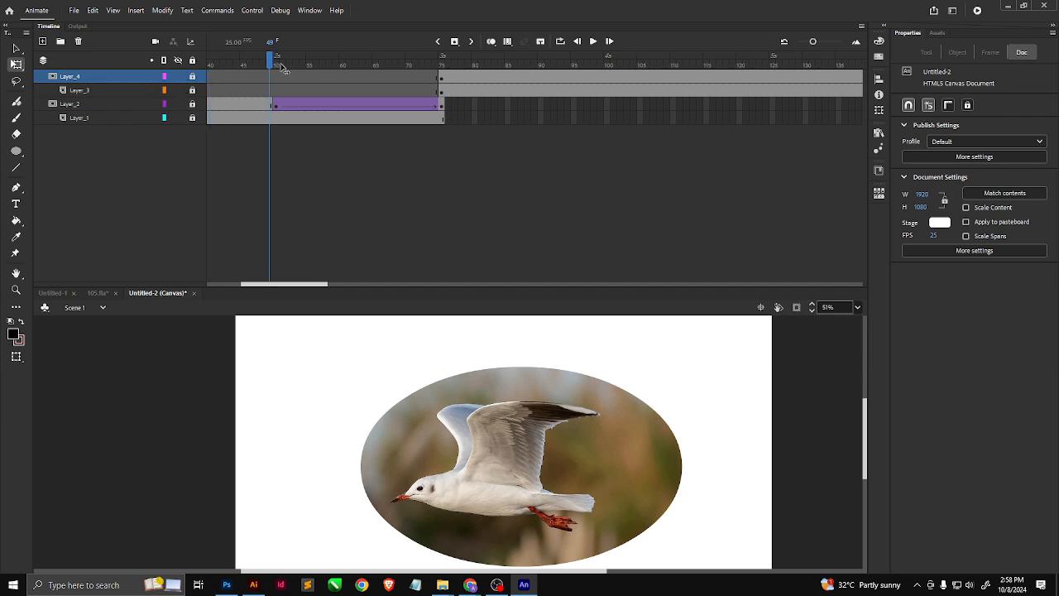
Preview the circle mask over the giraffe photo by scrubbing the main timeline to frame 126.
drag(270, 86, 778, 93)
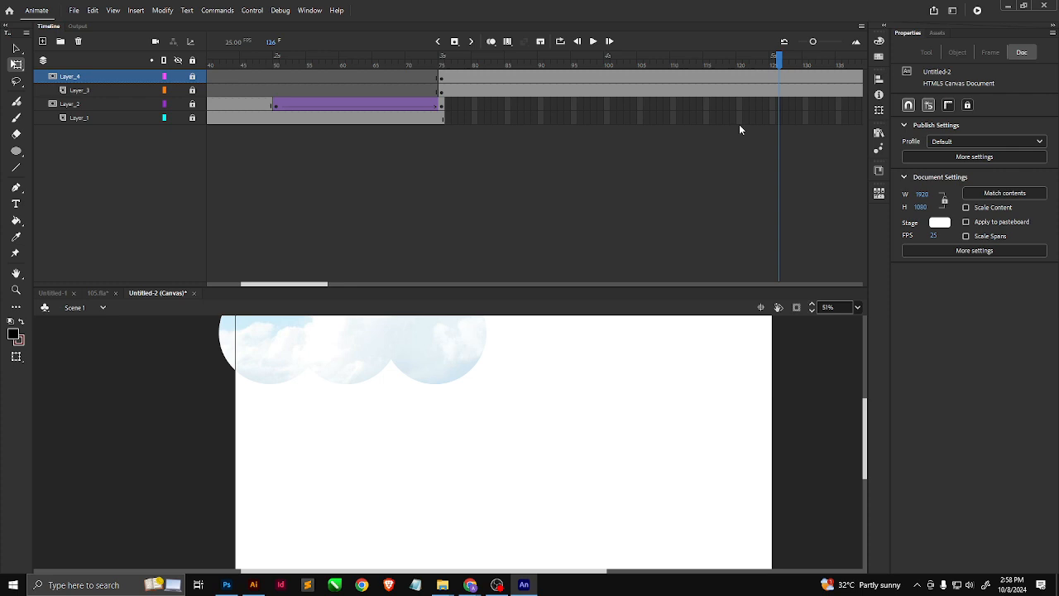
click(73, 10)
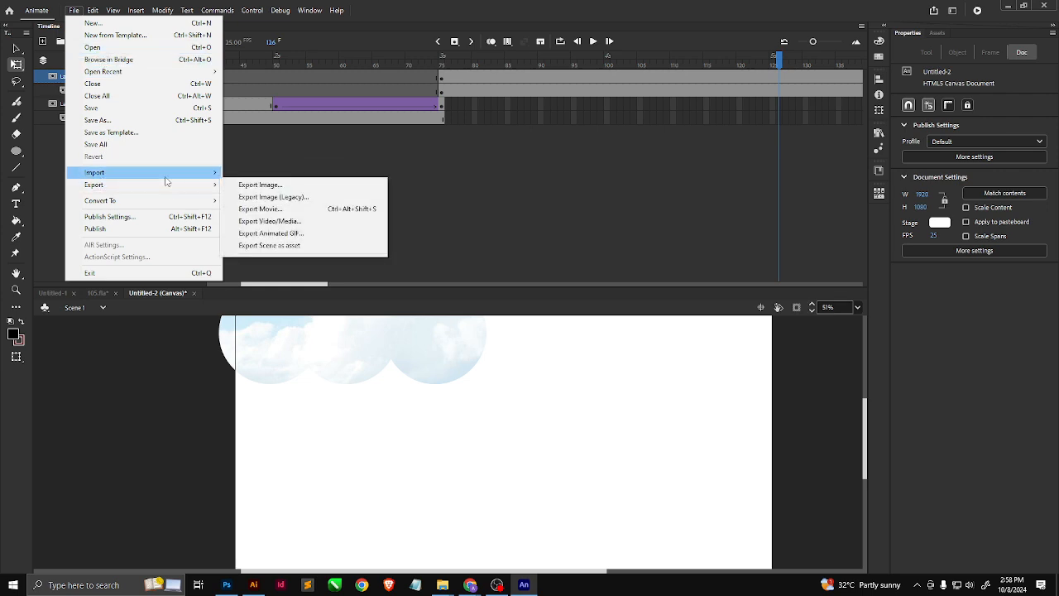
mouse_move(168, 187)
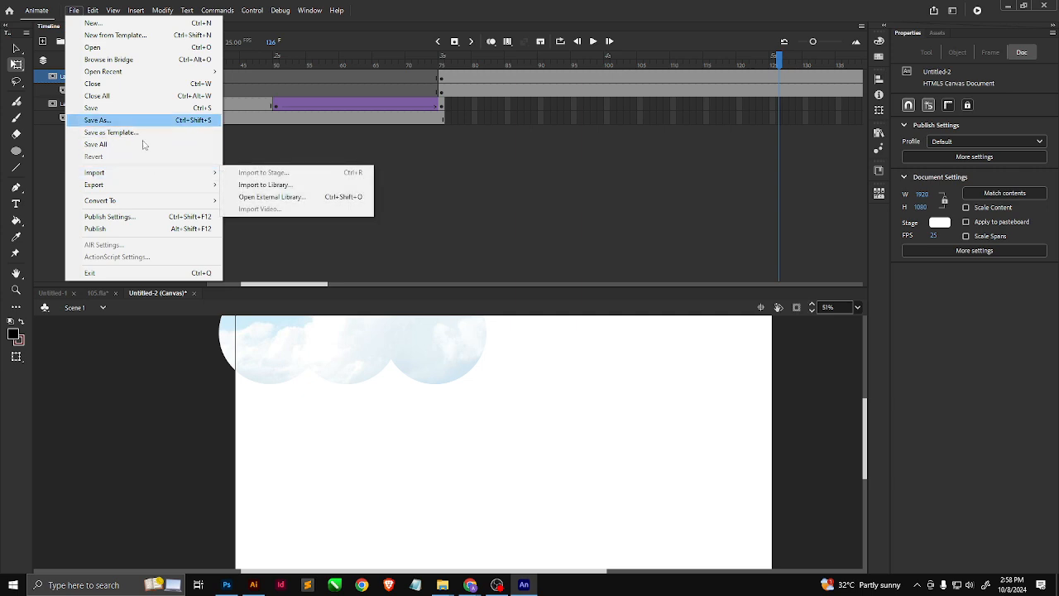
click(447, 195)
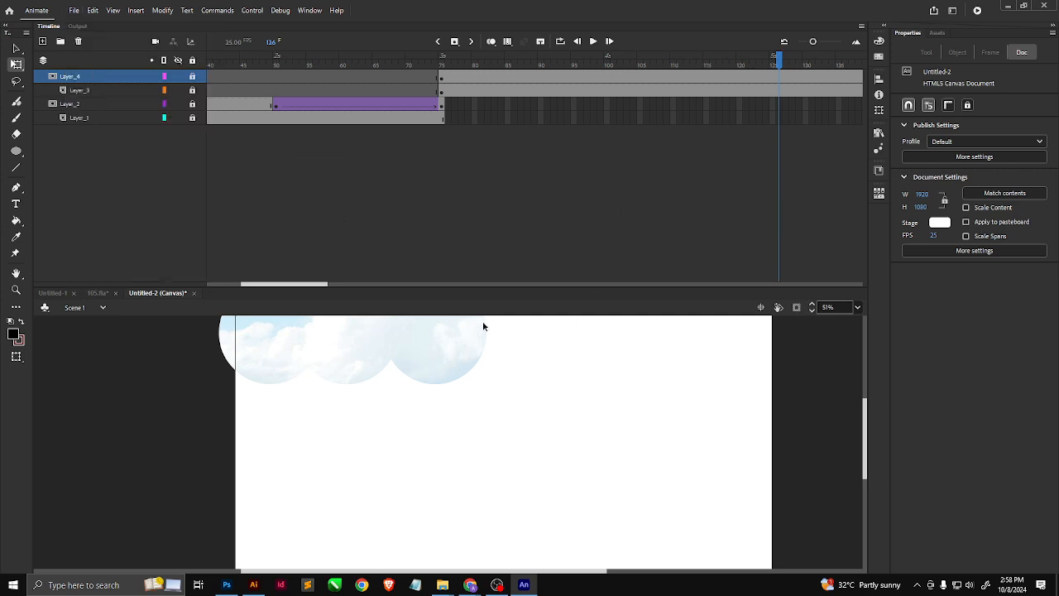
Add a new layer above the Layer_4 mask and insert a blank keyframe on it at frame 150.
drag(312, 284, 376, 289)
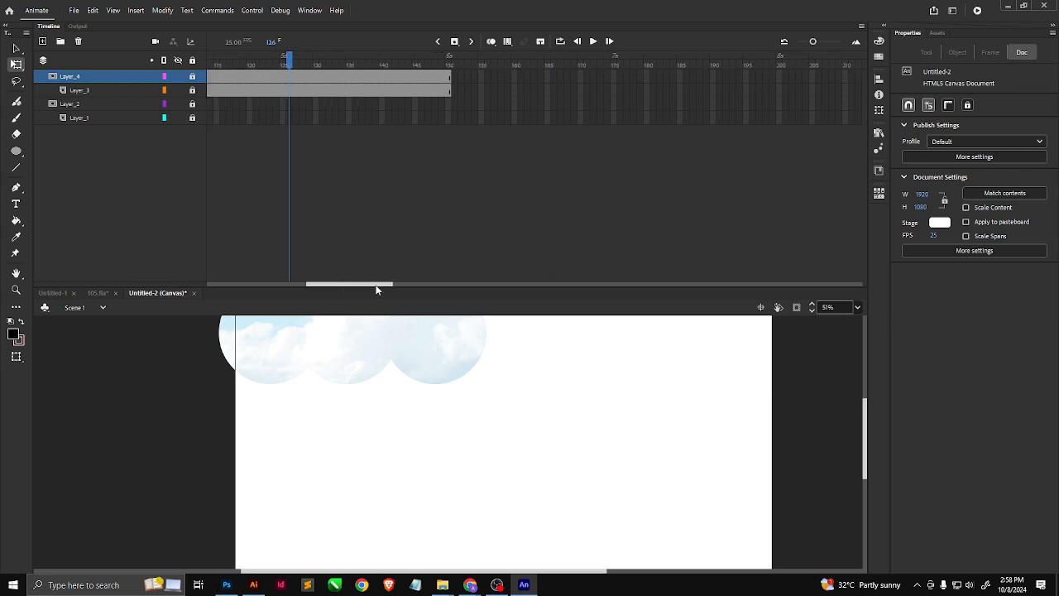
click(448, 77)
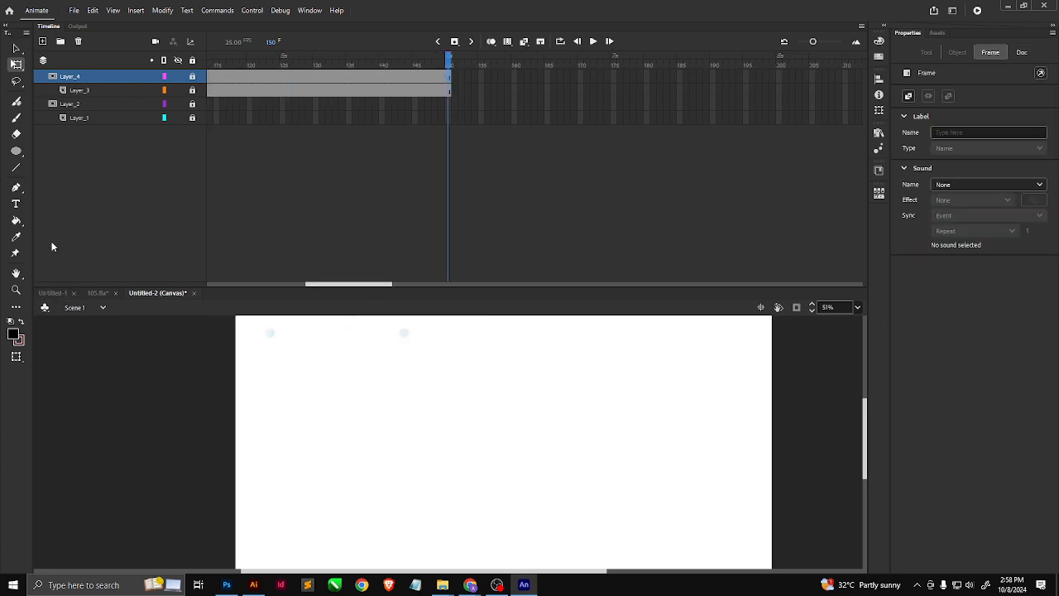
click(42, 41)
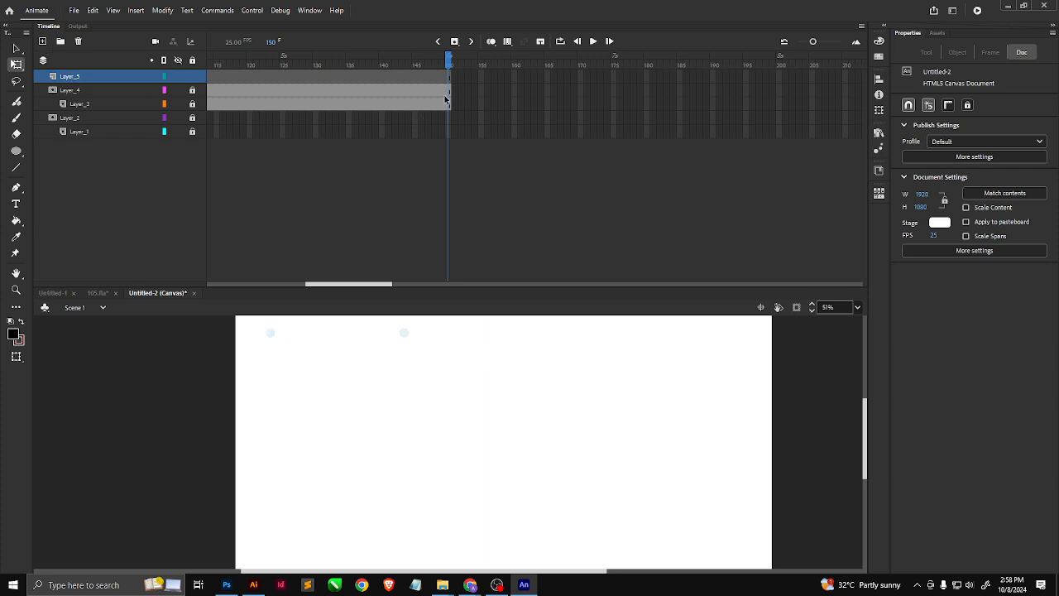
click(450, 77)
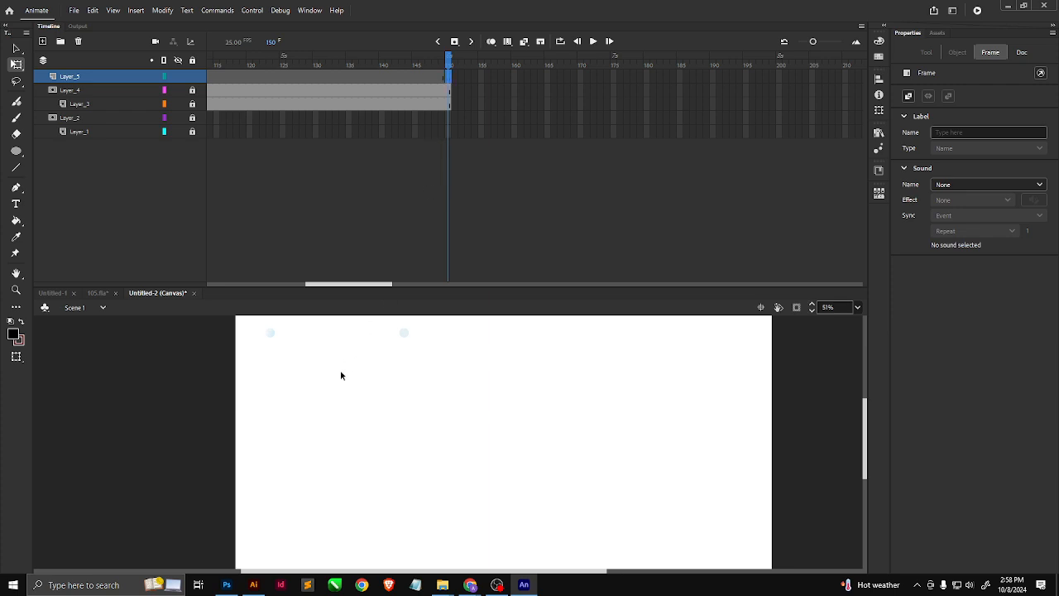
Add the text "MASKING IN ANIMATE" at frame 150 and move it horizontally to X about 1406, across the stage's right edge.
click(15, 204)
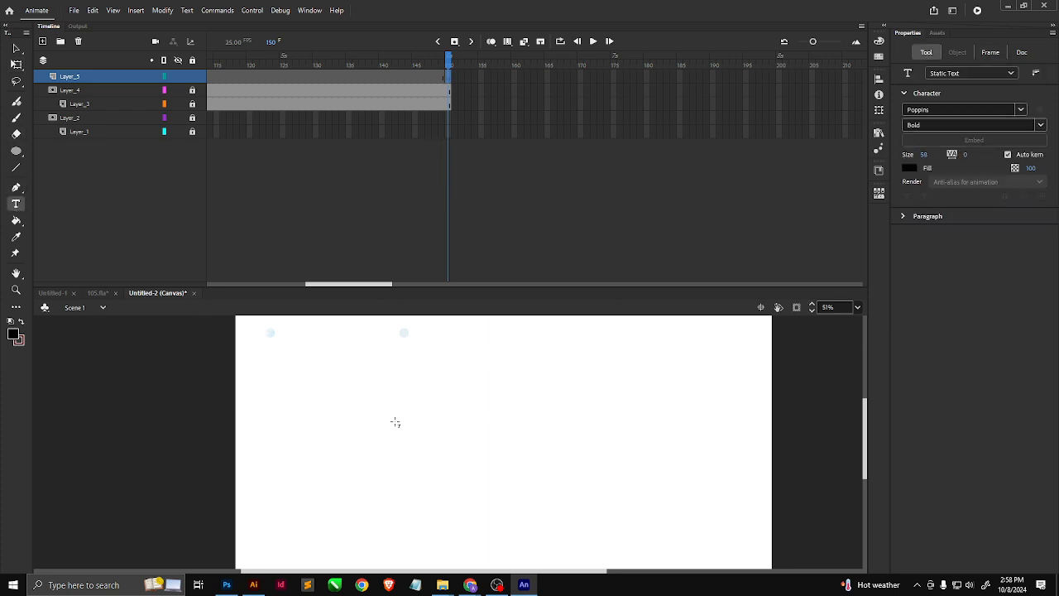
scroll(426, 451, down, 3)
scroll(428, 446, up, 3)
click(420, 451)
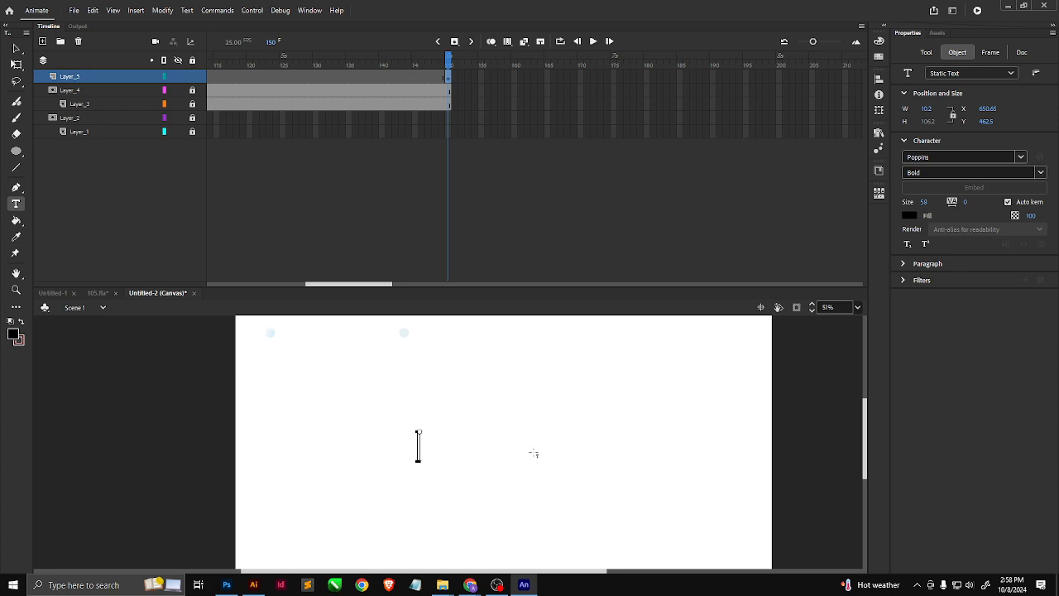
text(MASKI)
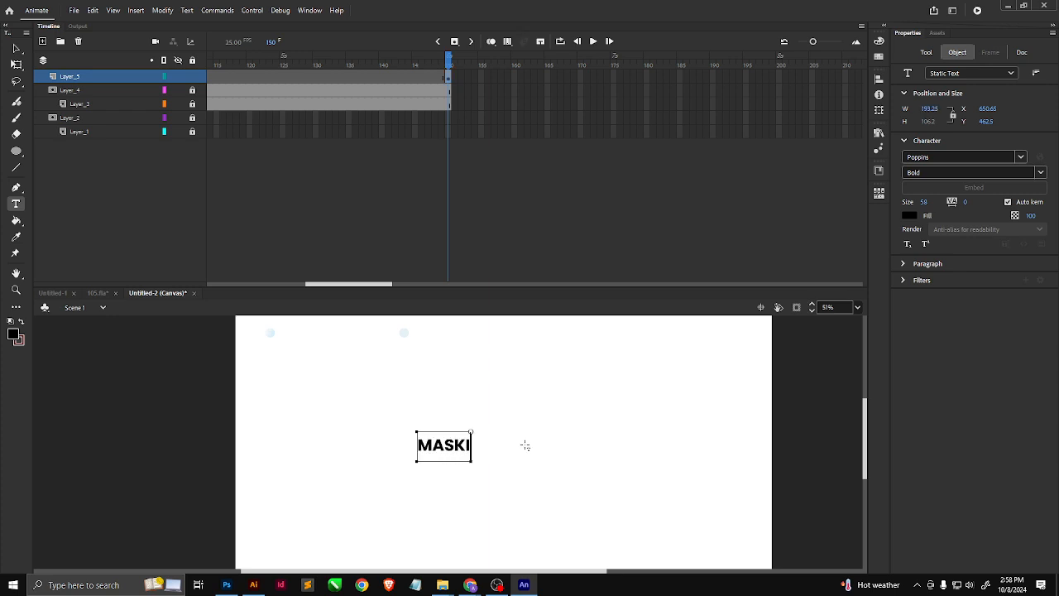
text(NG IN ANI)
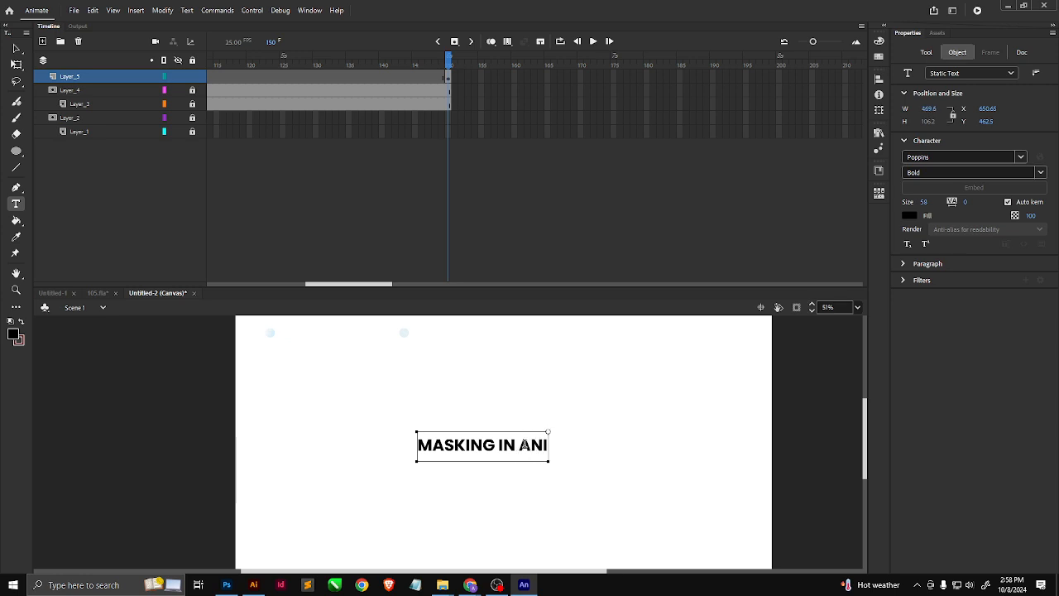
text(MATE)
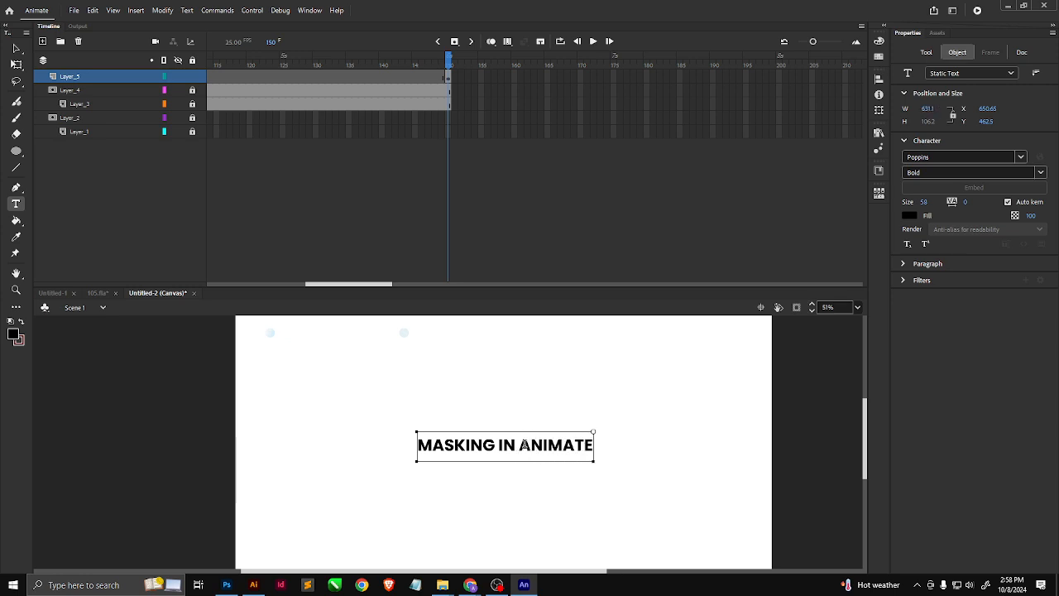
click(15, 48)
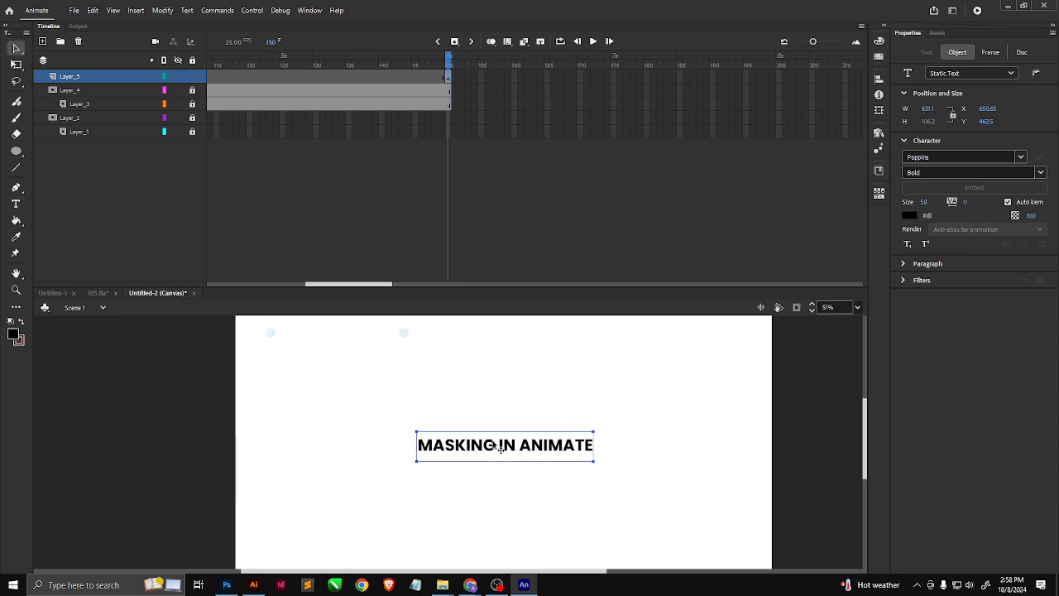
drag(500, 447, 713, 454)
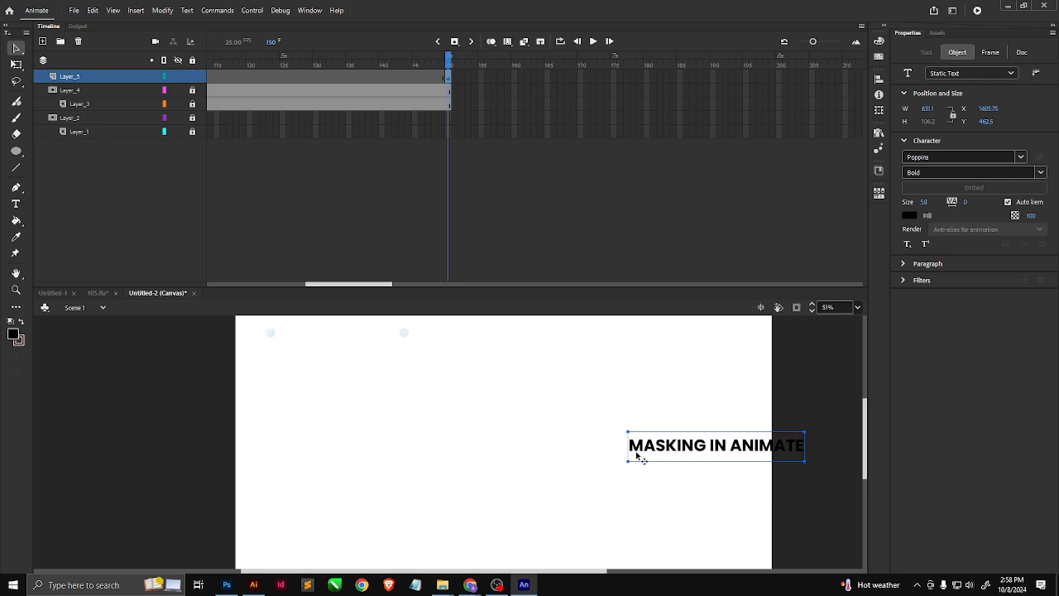
Activate the Rectangle tool and add a new layer above the text layer.
click(16, 151)
click(59, 154)
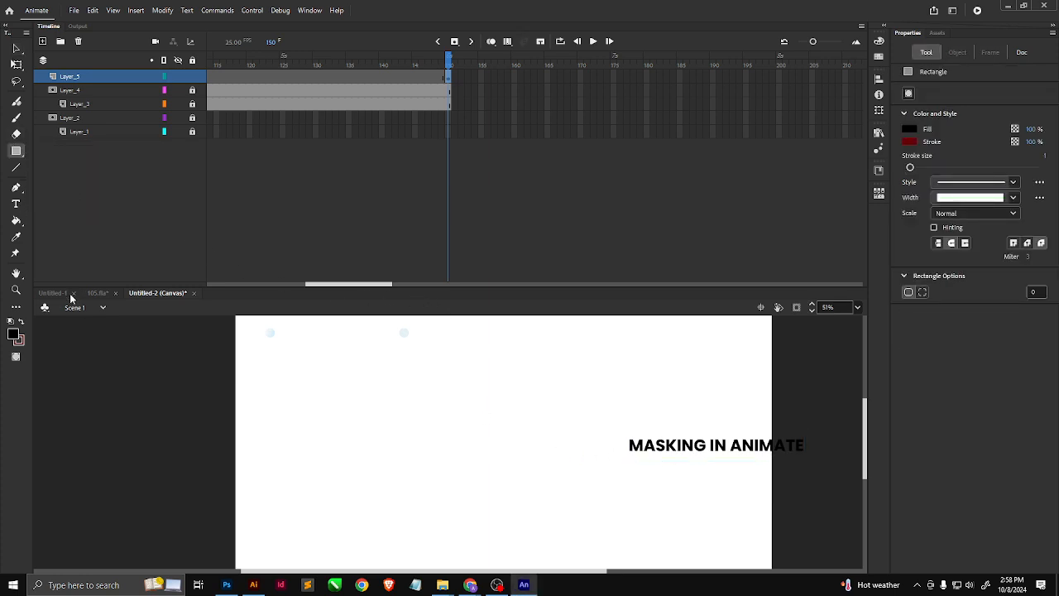
click(43, 40)
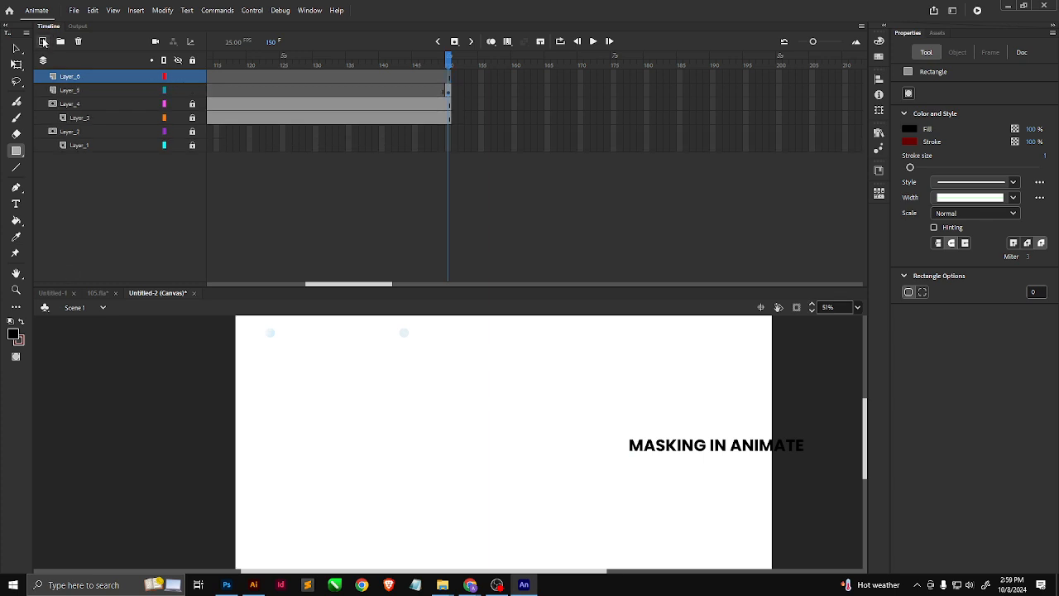
On Layer_6 at frame 150, draw a black rectangle about 783 × 130 px and move it to about X 406, Y 439.
click(449, 77)
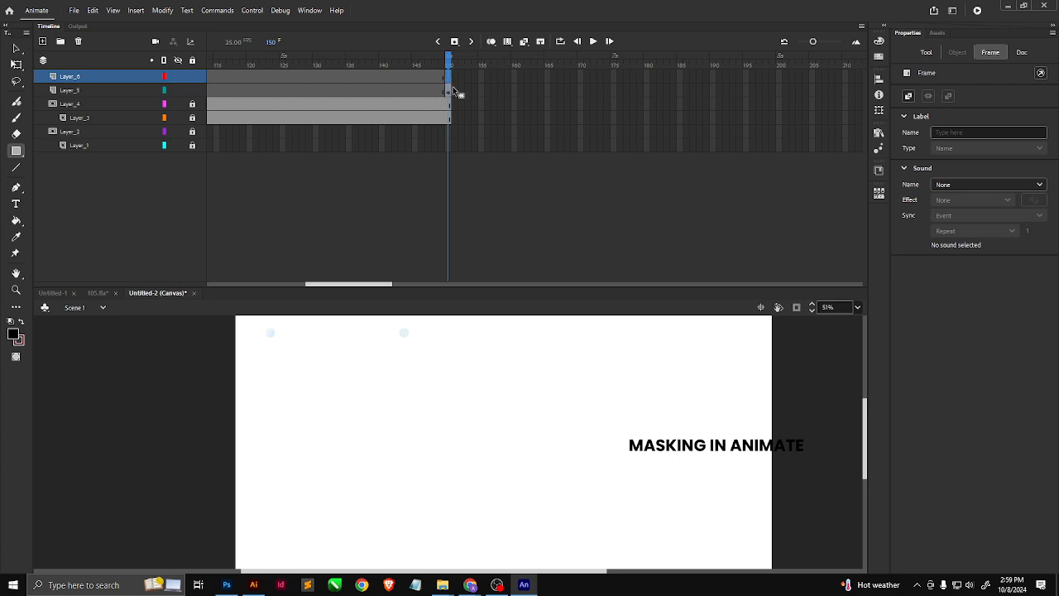
mouse_move(310, 419)
mouse_down()
mouse_move(497, 443)
mouse_move(520, 461)
mouse_move(521, 451)
mouse_move(522, 462)
mouse_move(530, 454)
mouse_up()
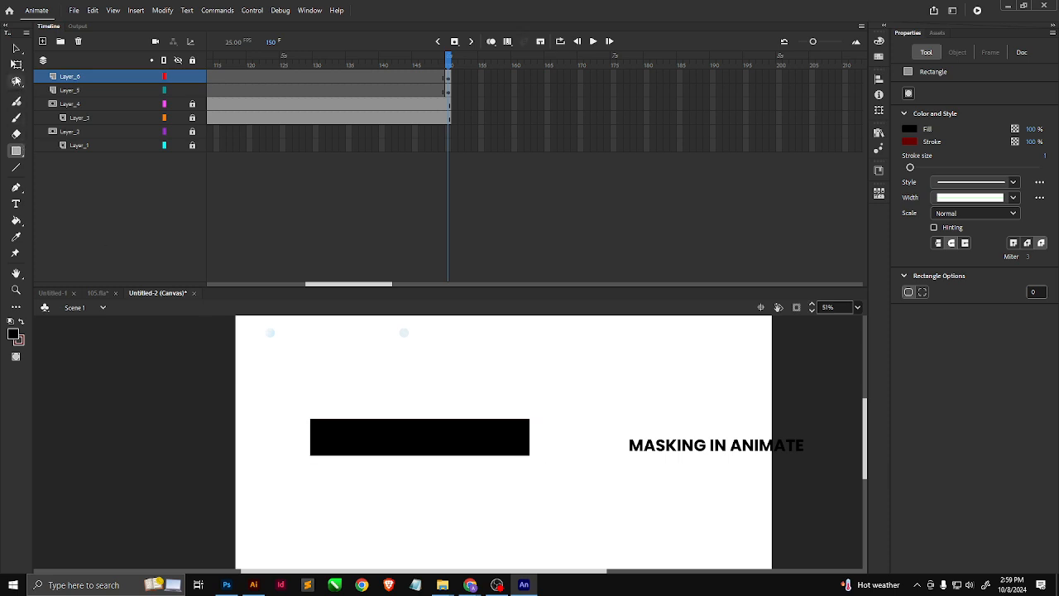
click(17, 48)
click(415, 450)
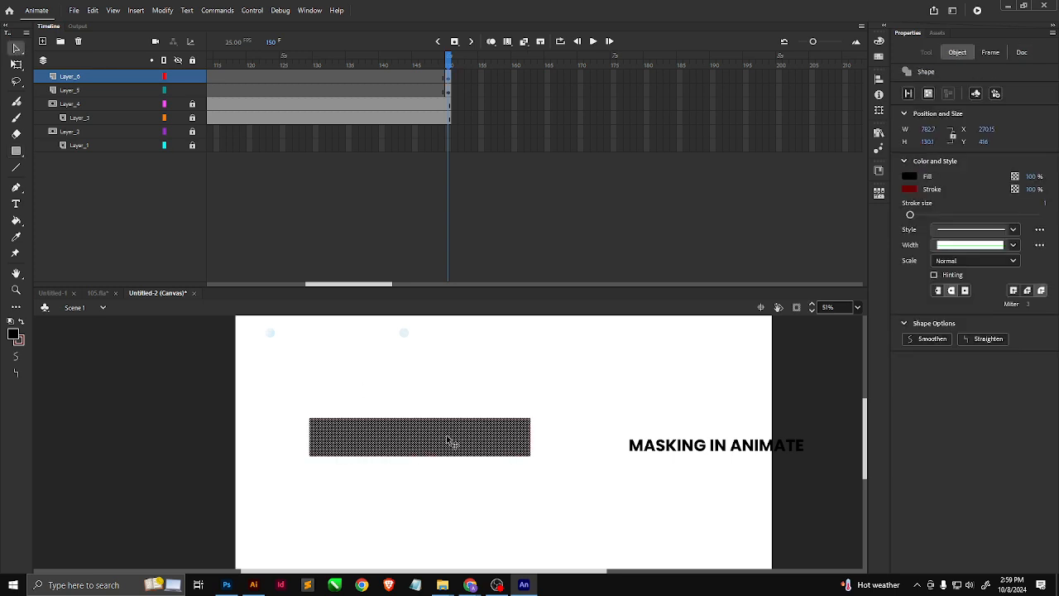
mouse_move(450, 440)
mouse_down()
mouse_move(466, 456)
mouse_move(490, 449)
mouse_up()
click(489, 383)
click(449, 454)
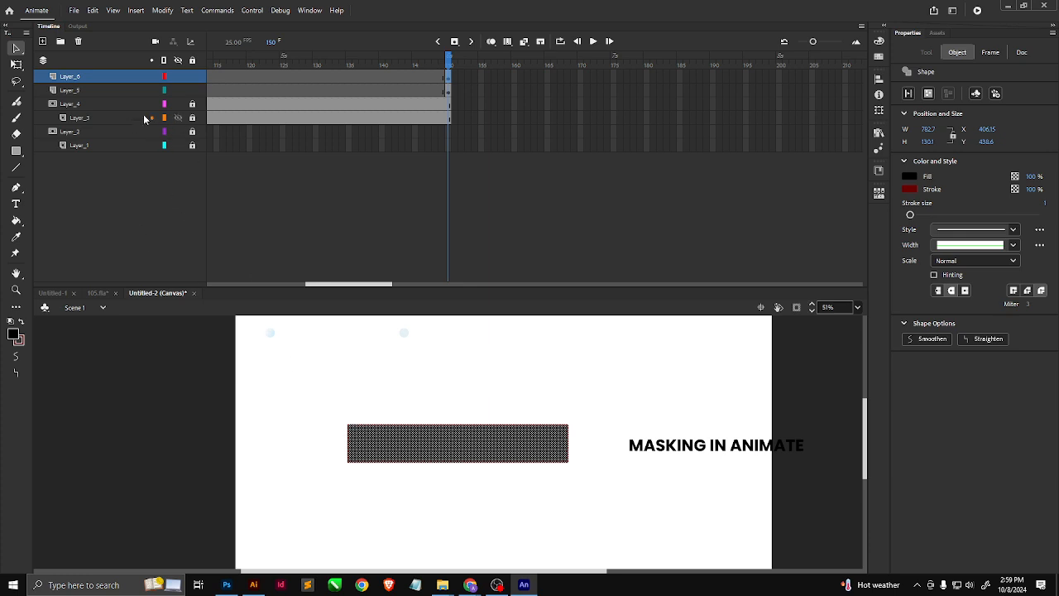
Turn Layer_6 into a mask for Layer_5 and unlock both layers.
right_click(81, 74)
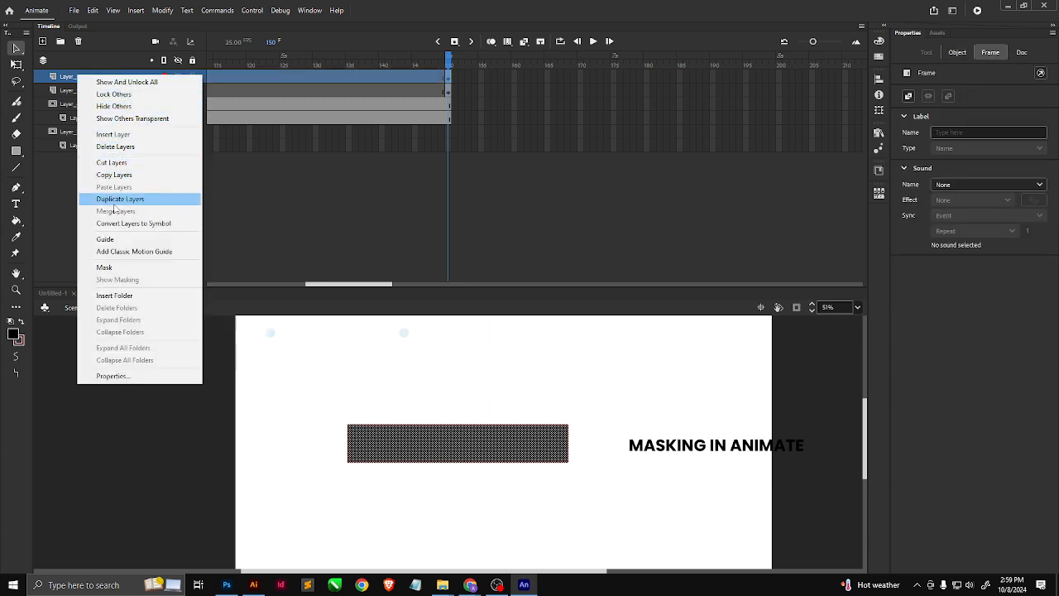
click(108, 268)
click(192, 76)
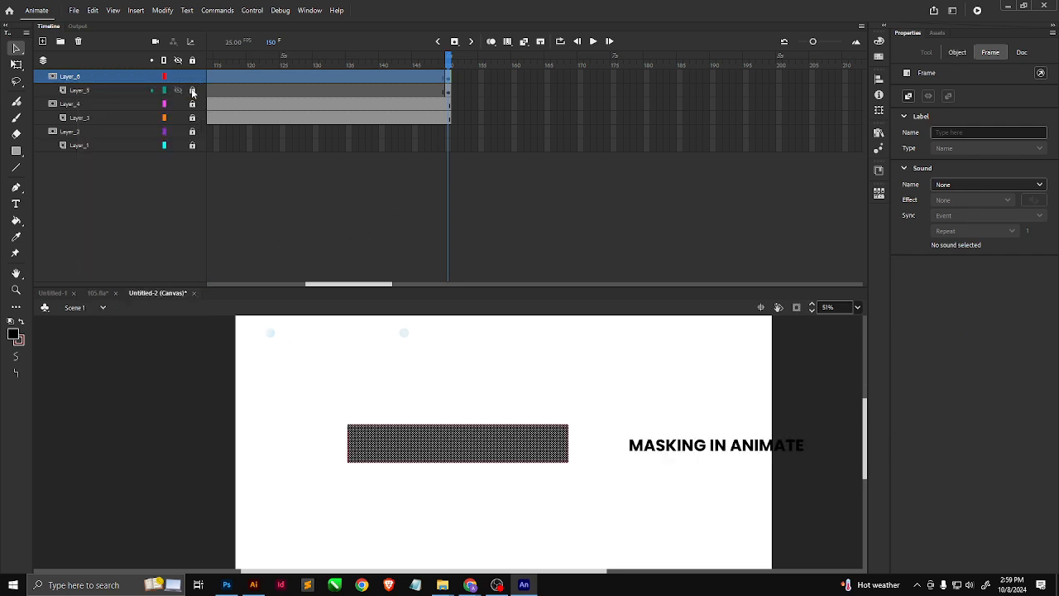
click(192, 89)
Extend Layer_6 to frame 200 and add a keyframe on Layer_5 at frame 200.
drag(781, 75, 781, 93)
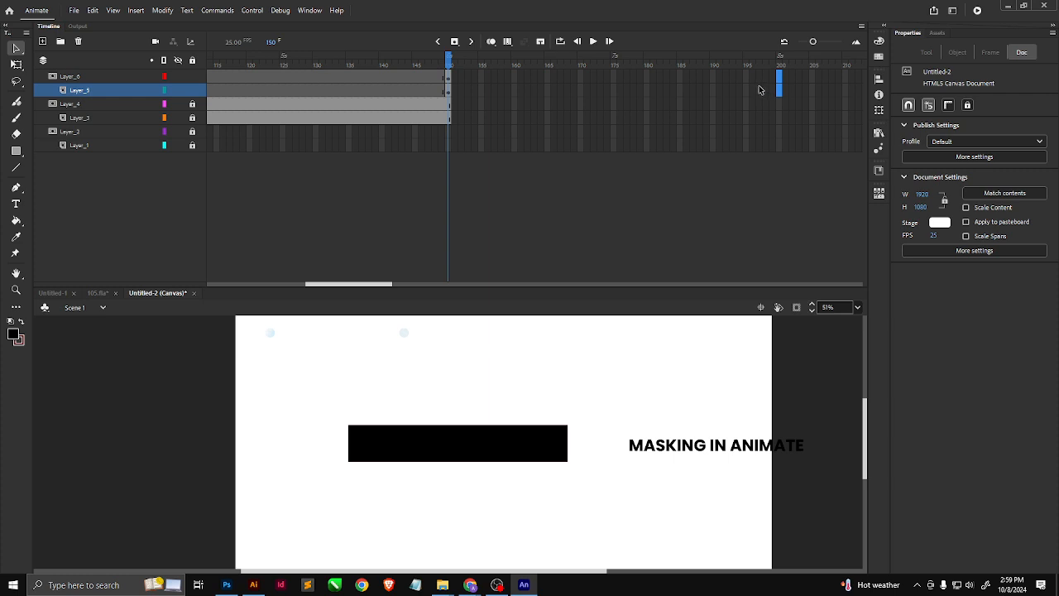
key(F5)
key(ctrl+z)
key(F5)
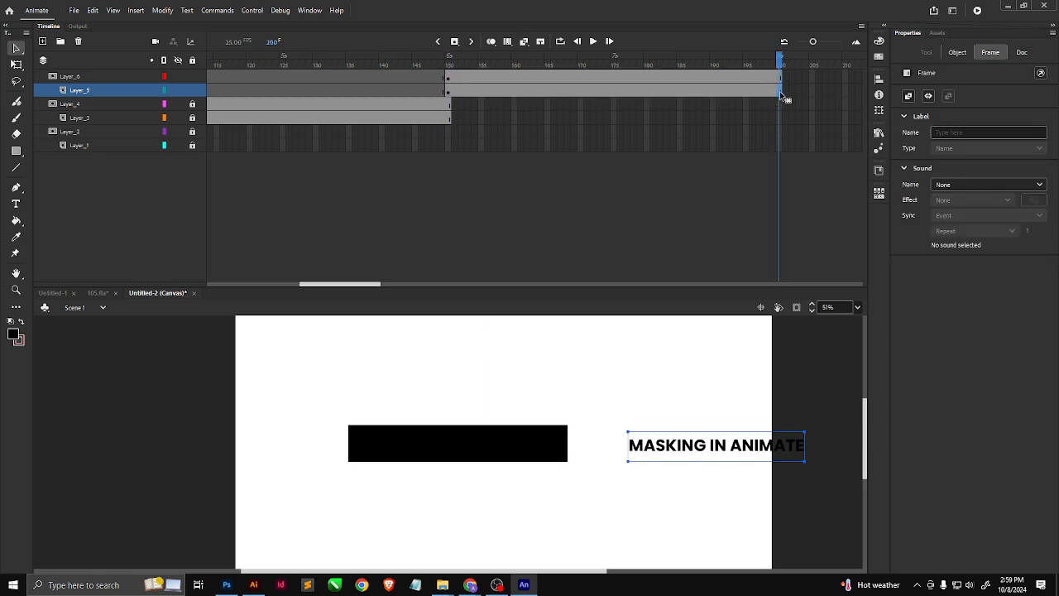
Create a classic tween on Layer_5 and move its text at frame 200 to the left of the black rectangle.
right_click(740, 90)
click(766, 98)
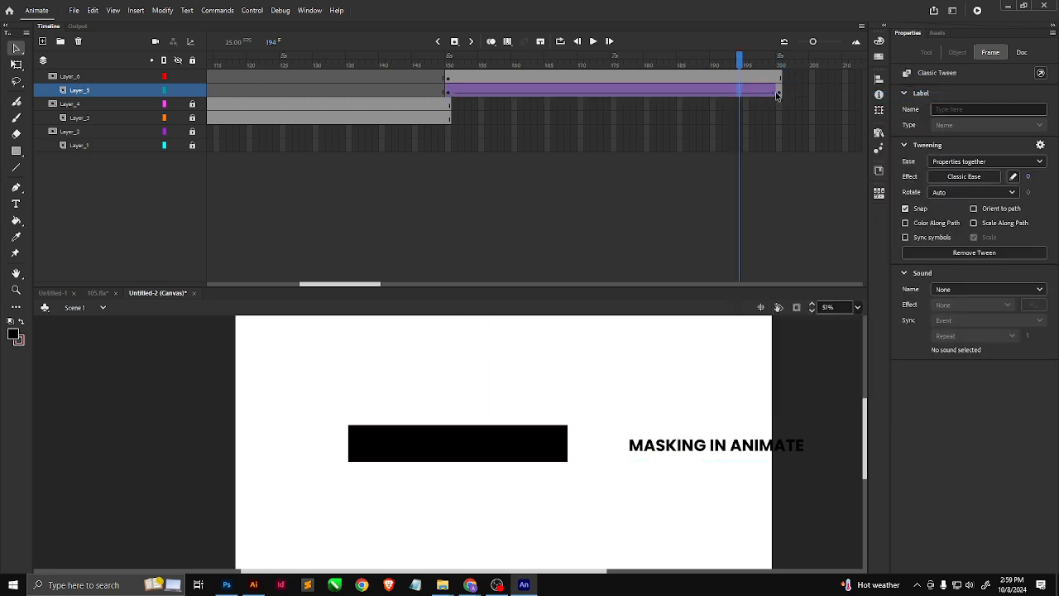
click(779, 93)
drag(768, 451, 272, 435)
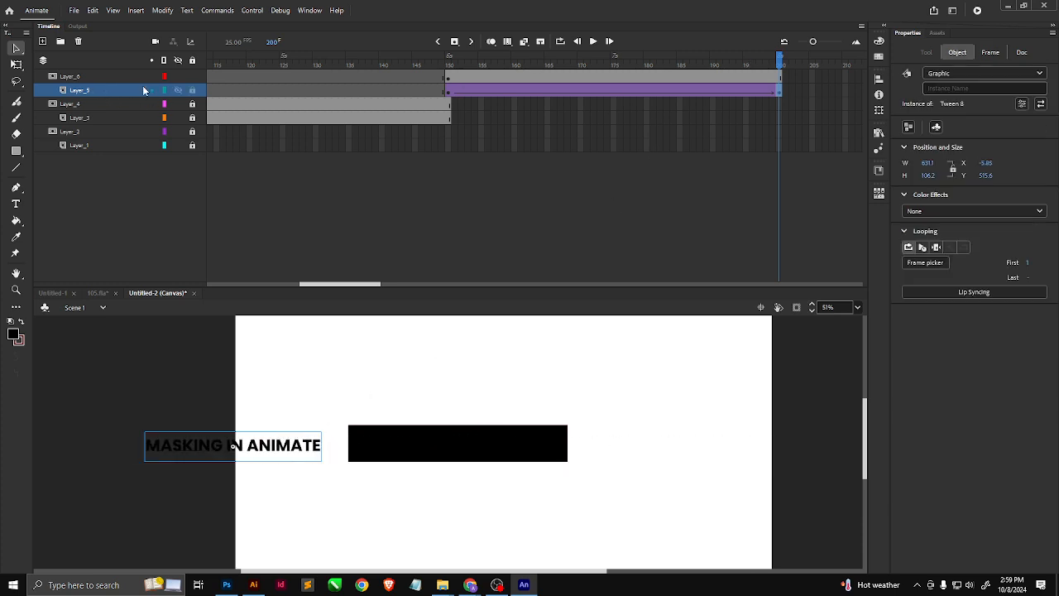
Lock Layer_5 and Layer_6 and play the masked text animation from before frame 150.
click(193, 91)
click(193, 76)
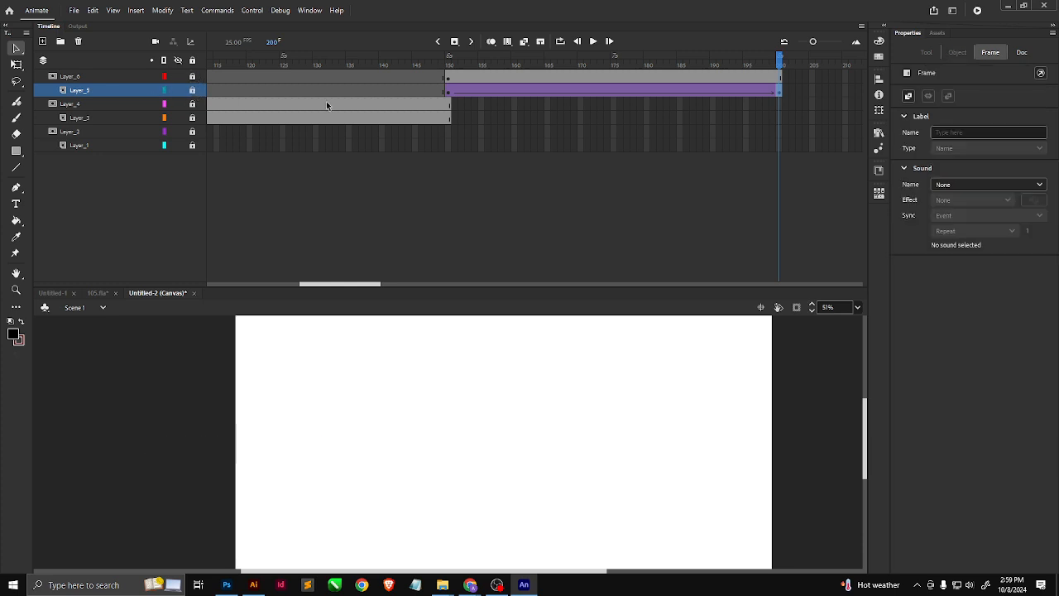
drag(577, 73, 349, 80)
key(Return)
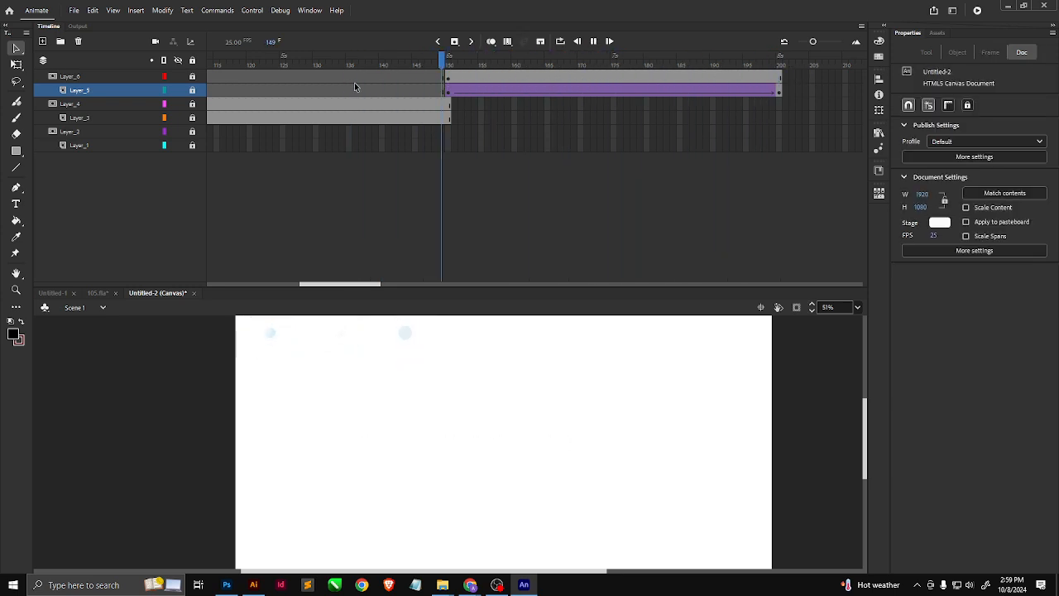
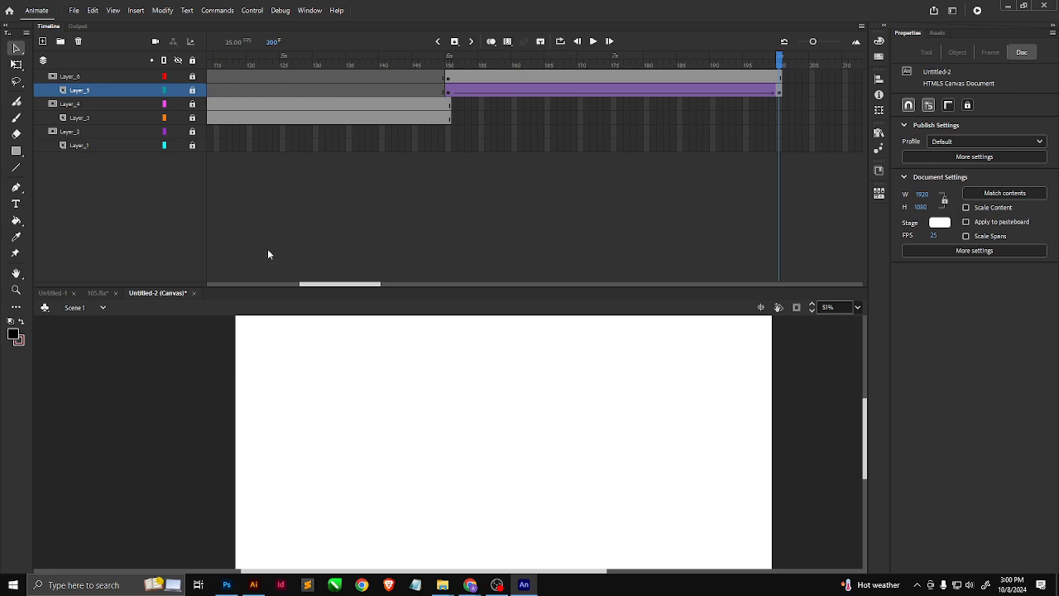
Create a new Full HD HTML5 Canvas document, 1920 × 1080 px at 25 fps.
key(ctrl+n)
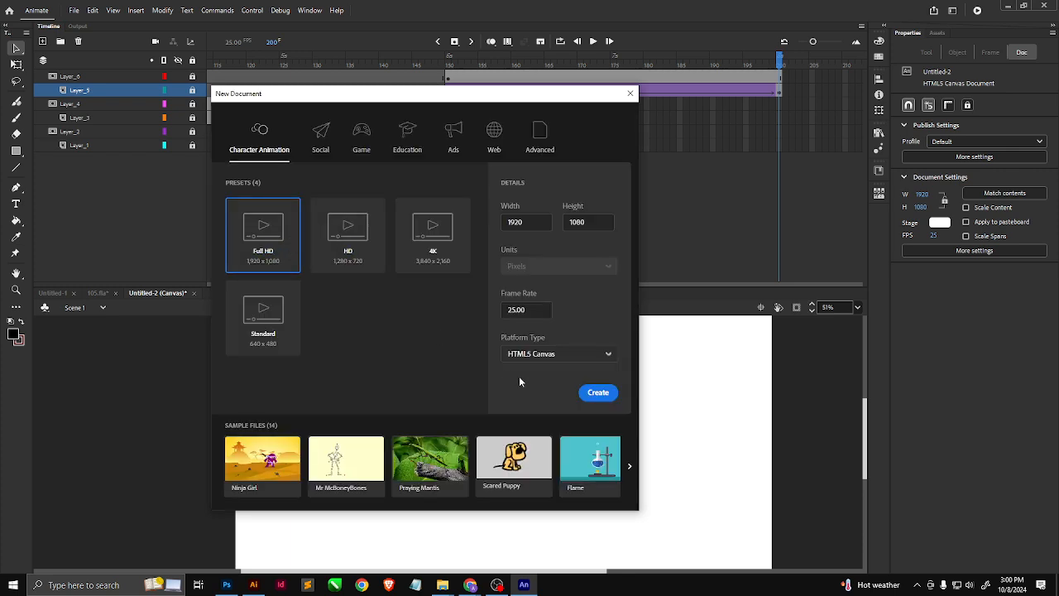
click(599, 394)
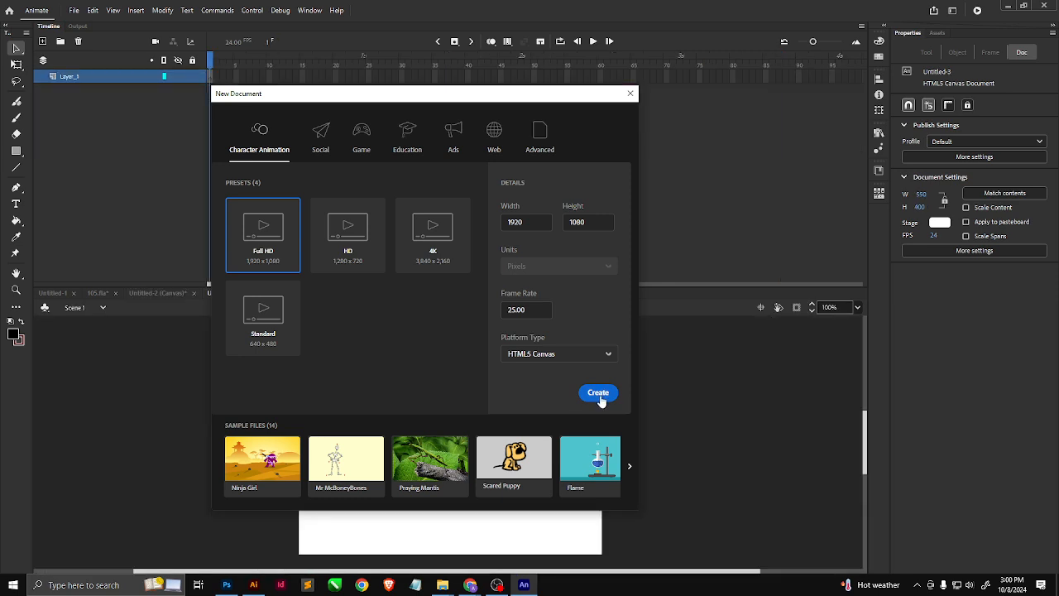
scroll(447, 436, down, 3)
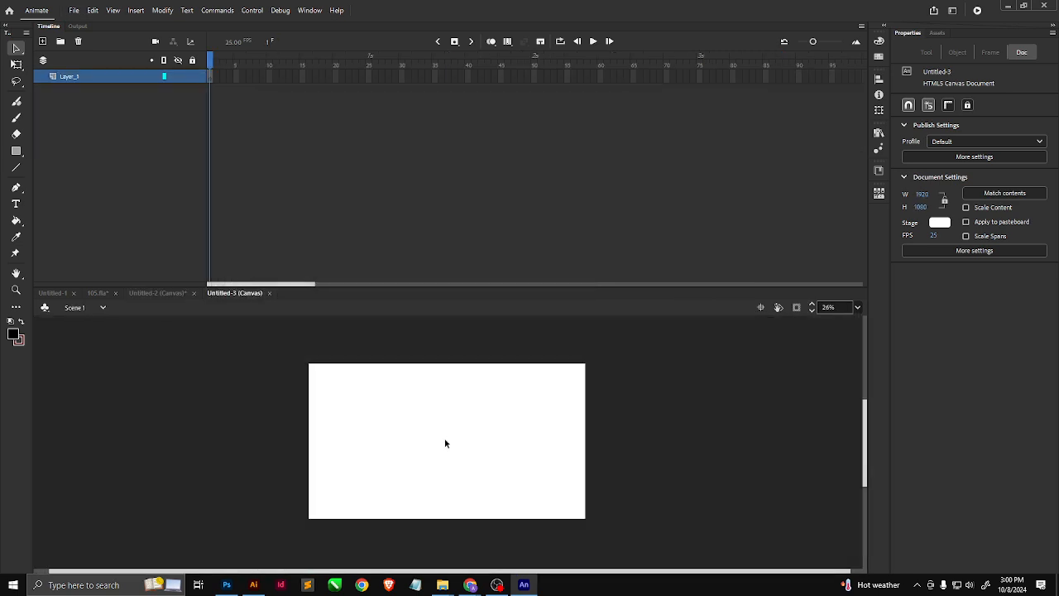
Add the static text "Masking" to the stage.
click(16, 203)
click(370, 427)
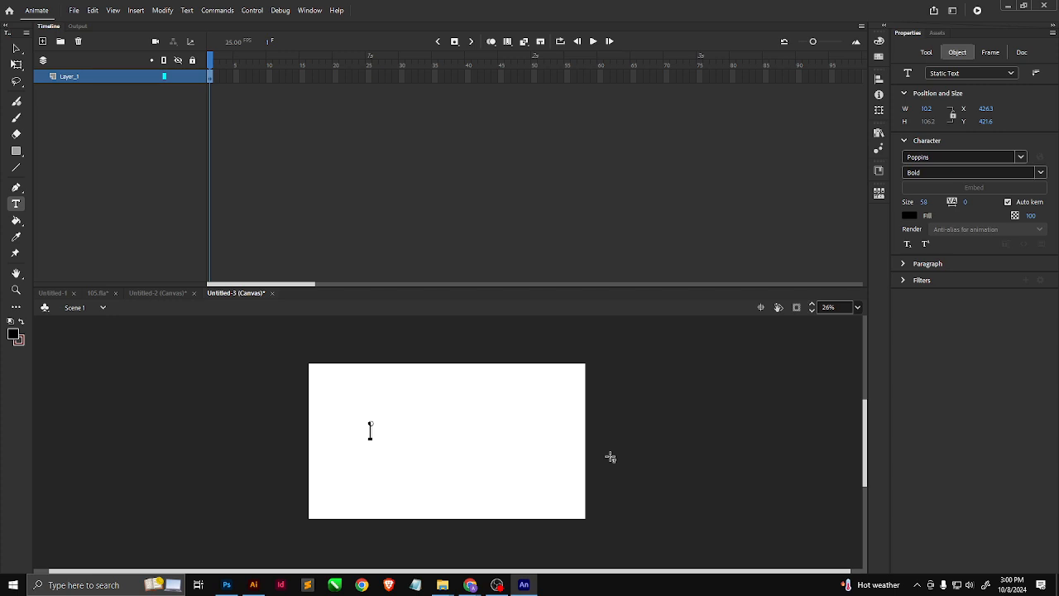
text(MASking)
double_click(391, 432)
text(Ma)
text(g)
click(18, 50)
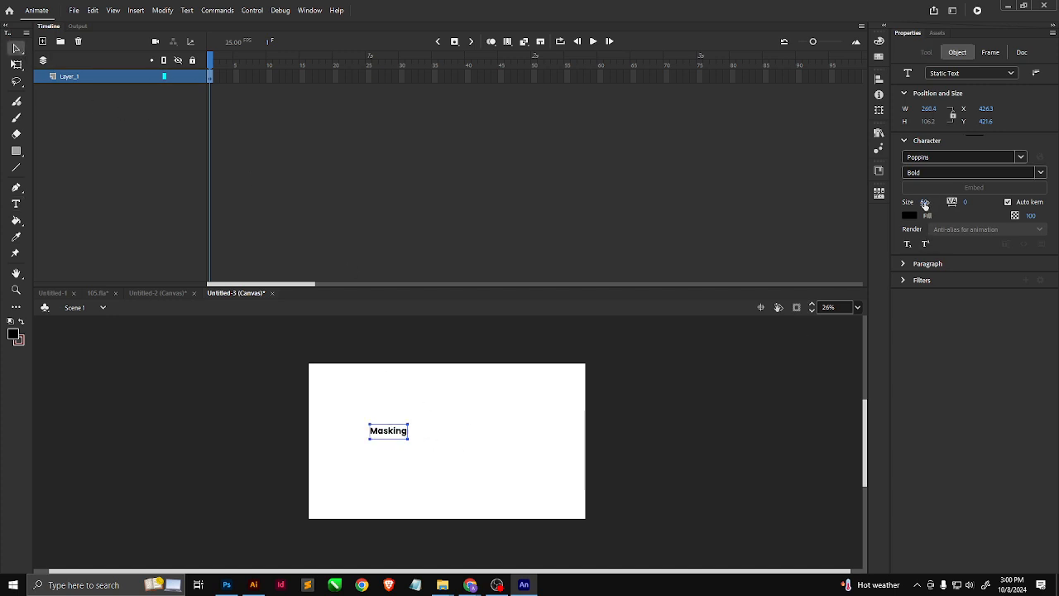
Set the "Masking" text to size 45 in the Palace Script MT font.
drag(925, 202, 909, 213)
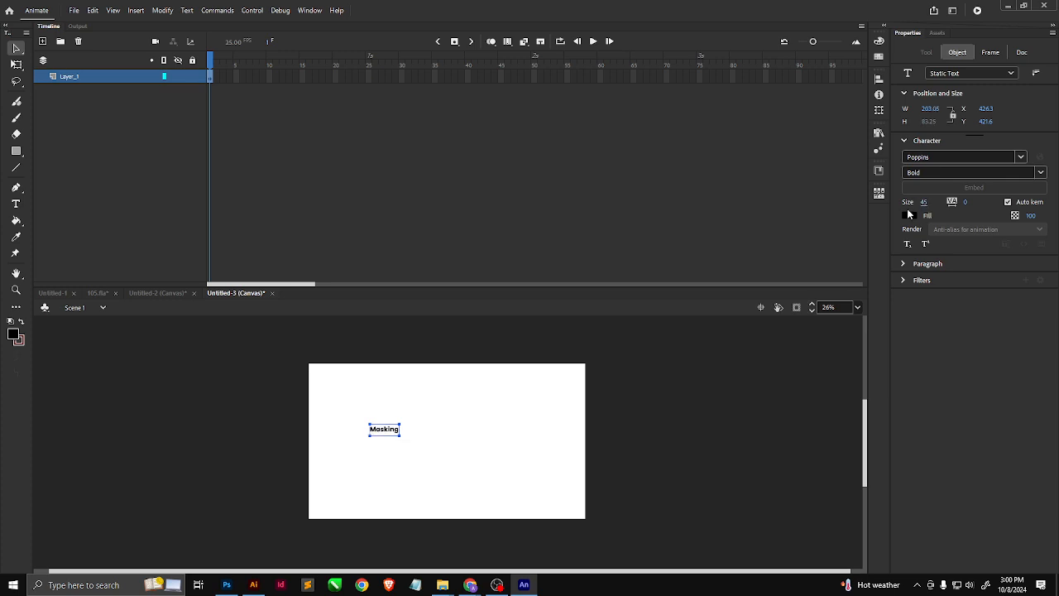
scroll(406, 446, up, 5)
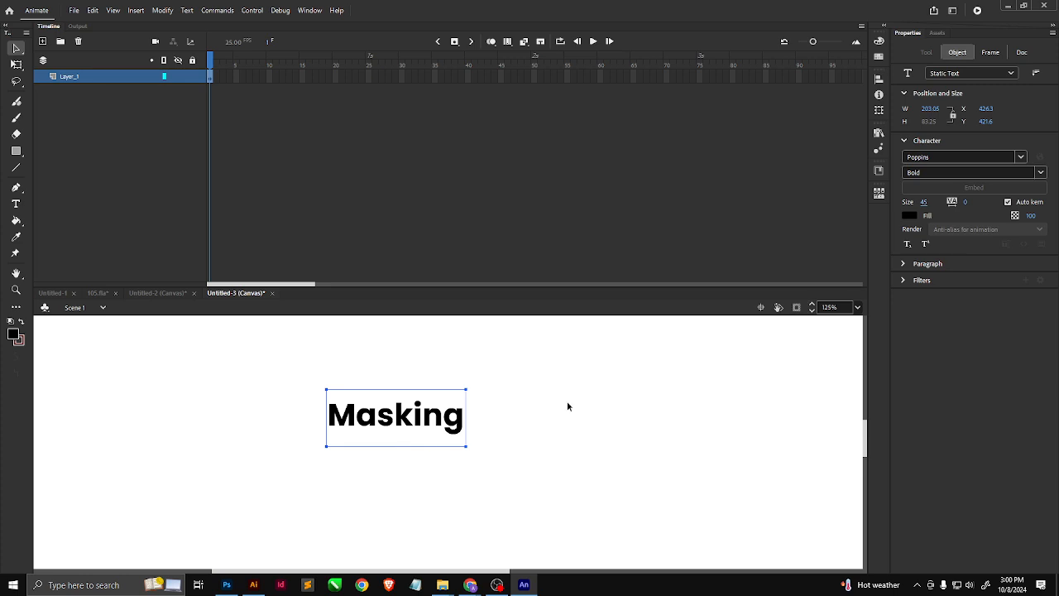
click(1021, 157)
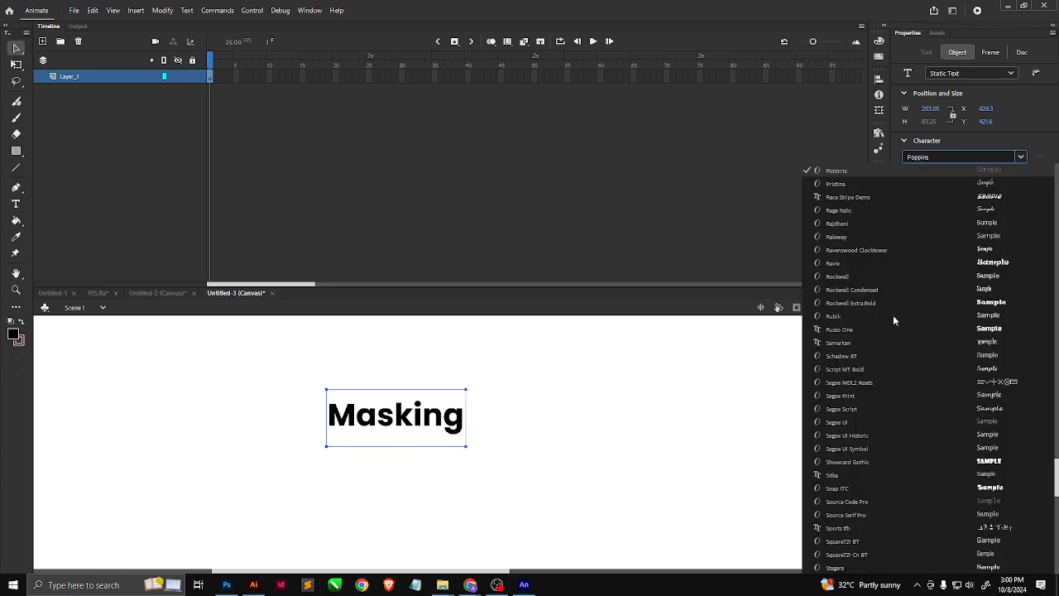
scroll(886, 399, up, 5)
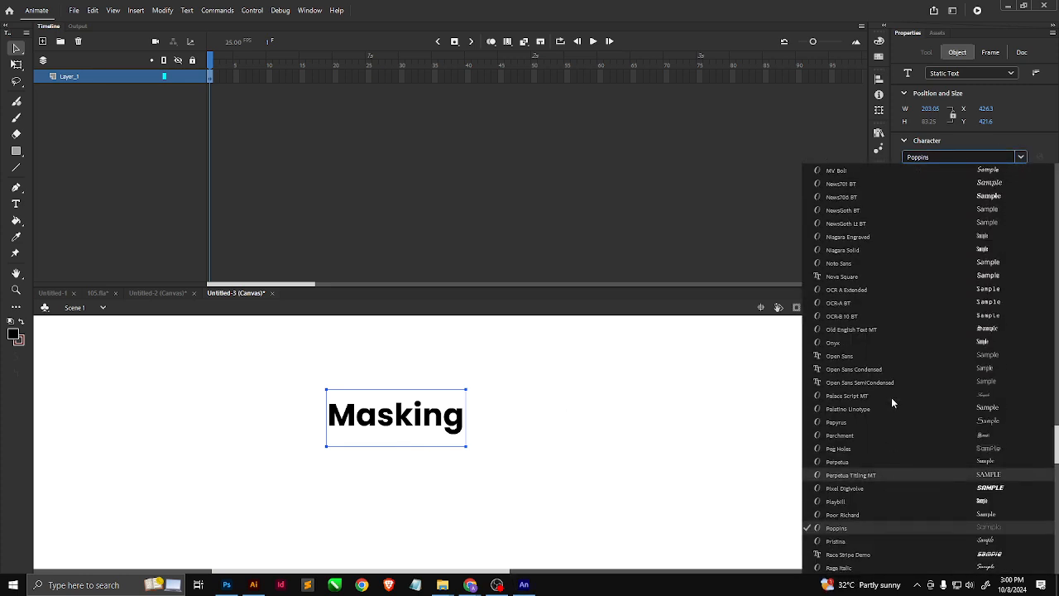
click(910, 398)
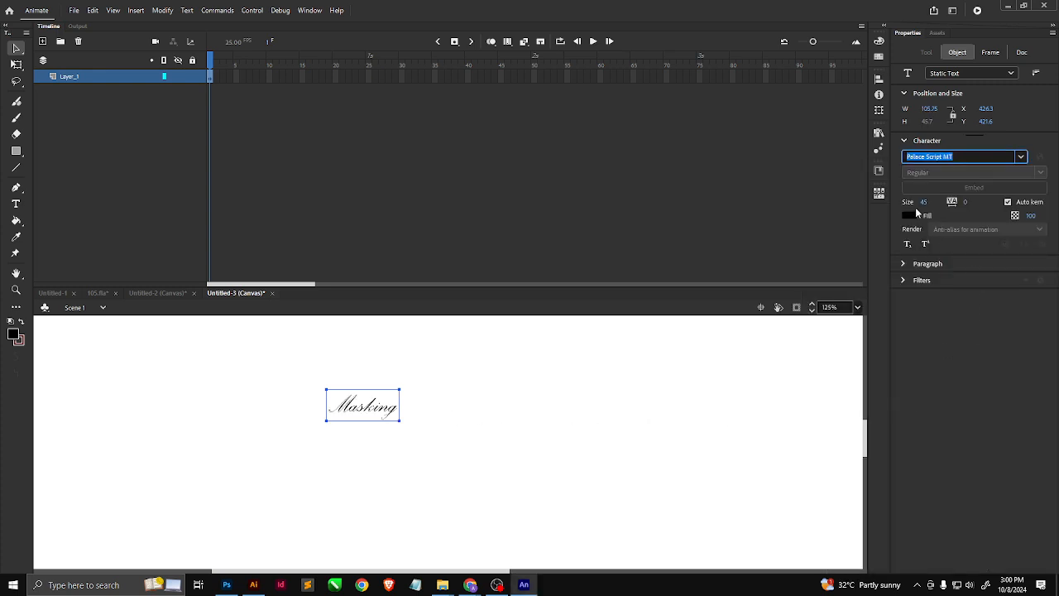
click(535, 406)
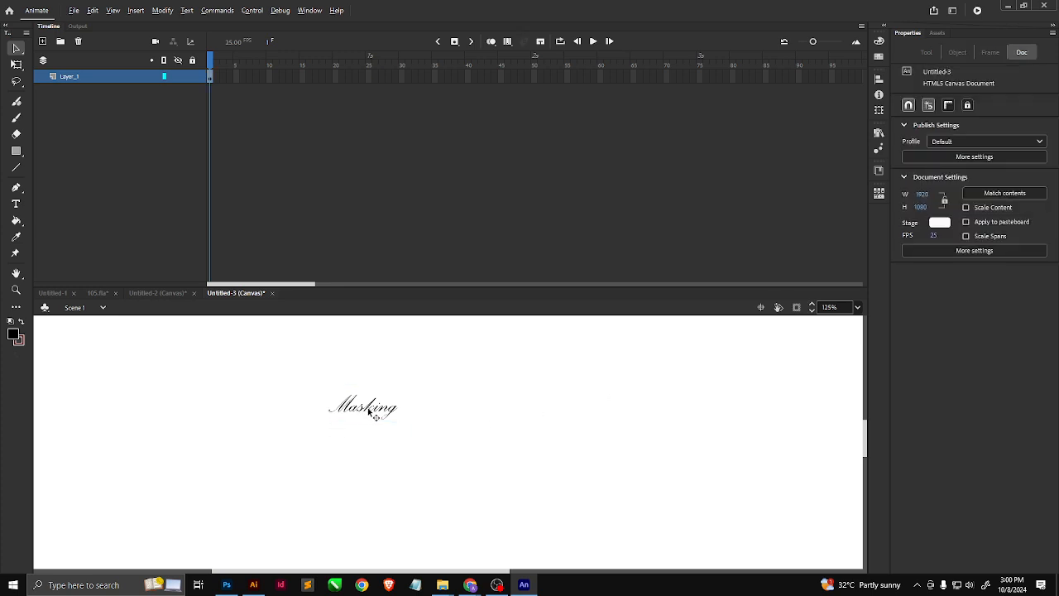
Add a new layer above the text and set the Classic Brush fill colour to red.
scroll(368, 418, up, 5)
scroll(367, 418, up, 2)
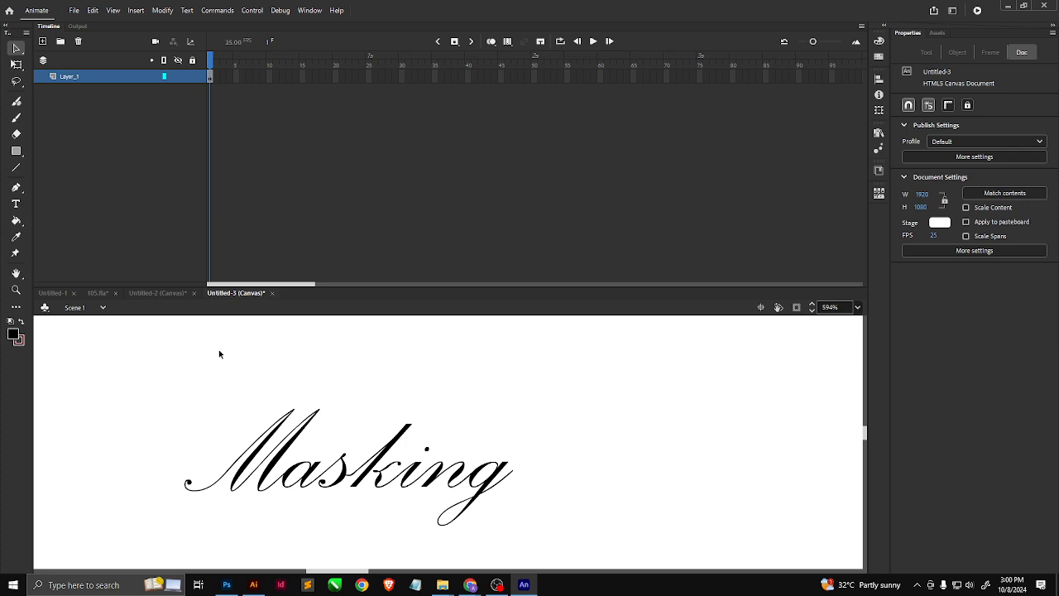
key(b)
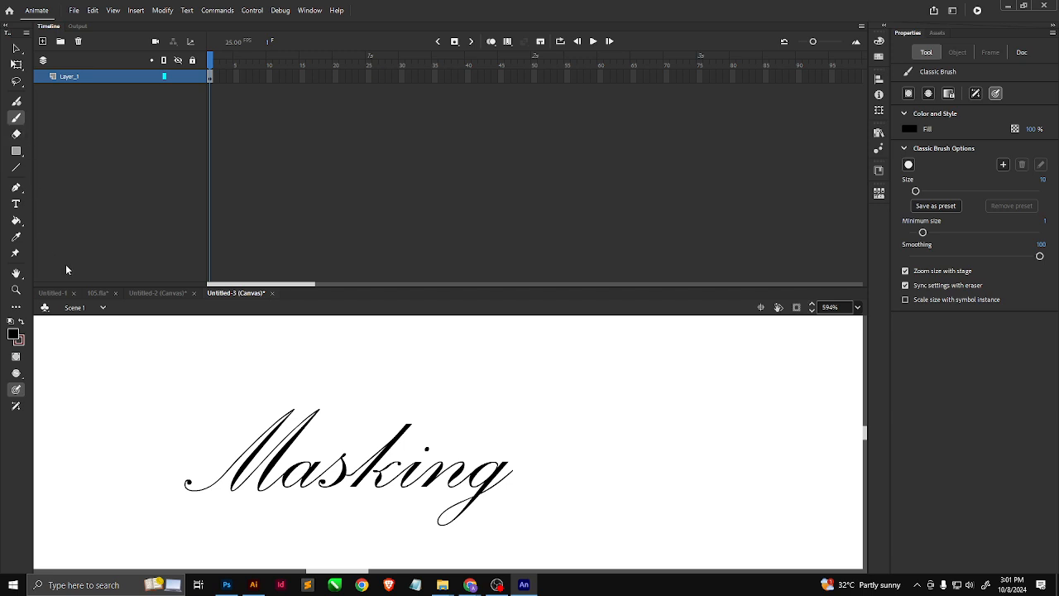
click(42, 41)
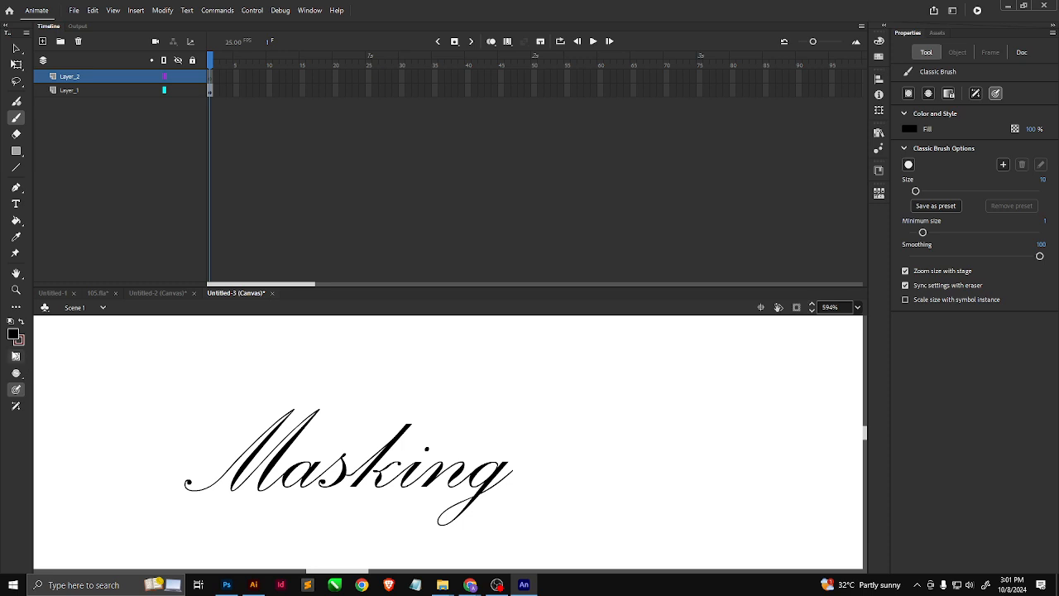
click(14, 335)
click(131, 429)
Set the brush's minimum size to 0, undoing the test dots painted at the start of the letter M.
click(189, 482)
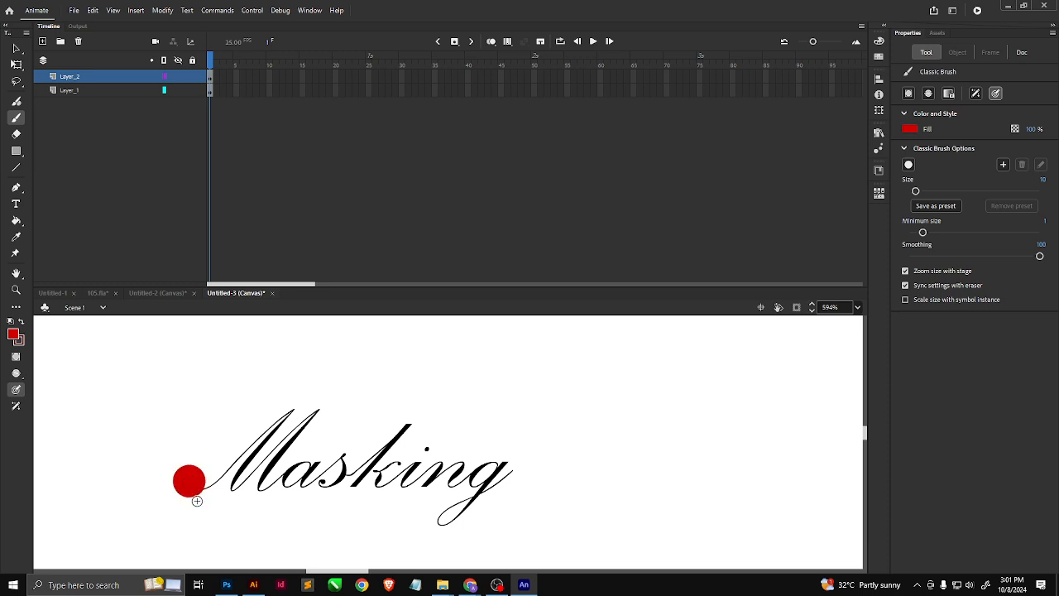
key(ctrl+z)
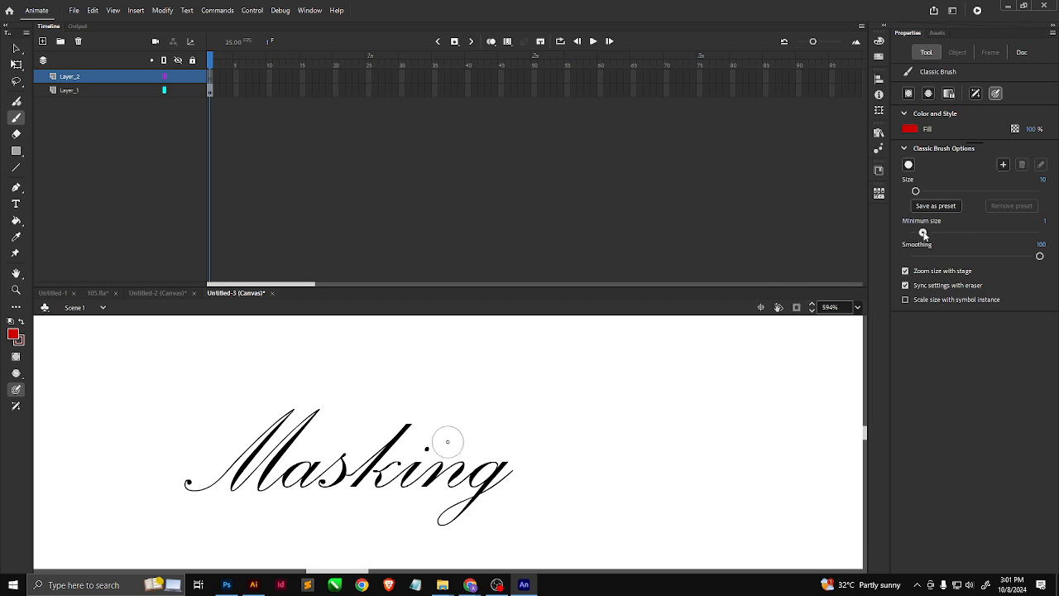
drag(925, 235, 916, 235)
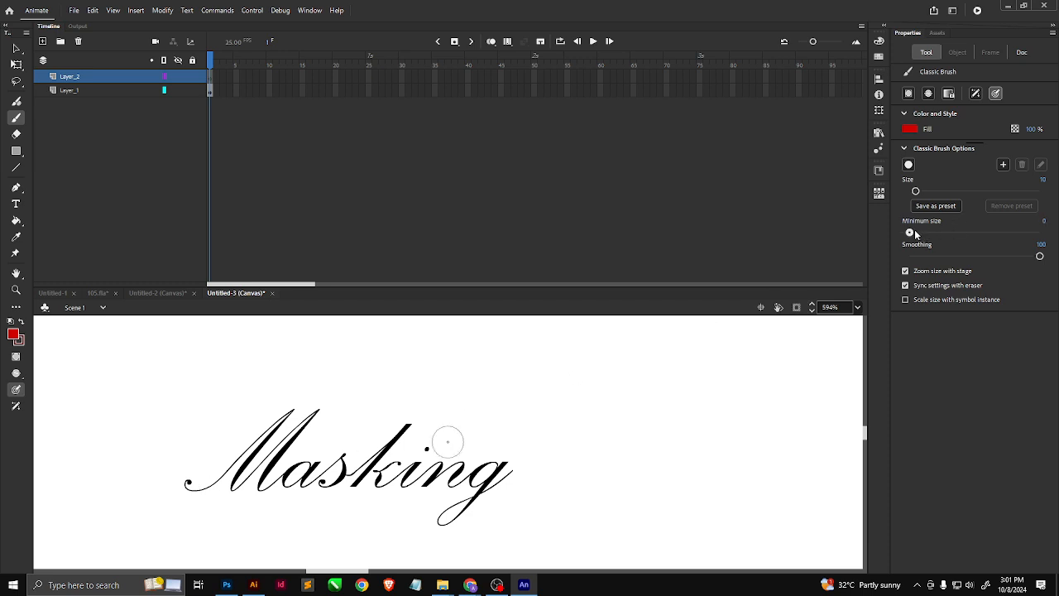
click(187, 481)
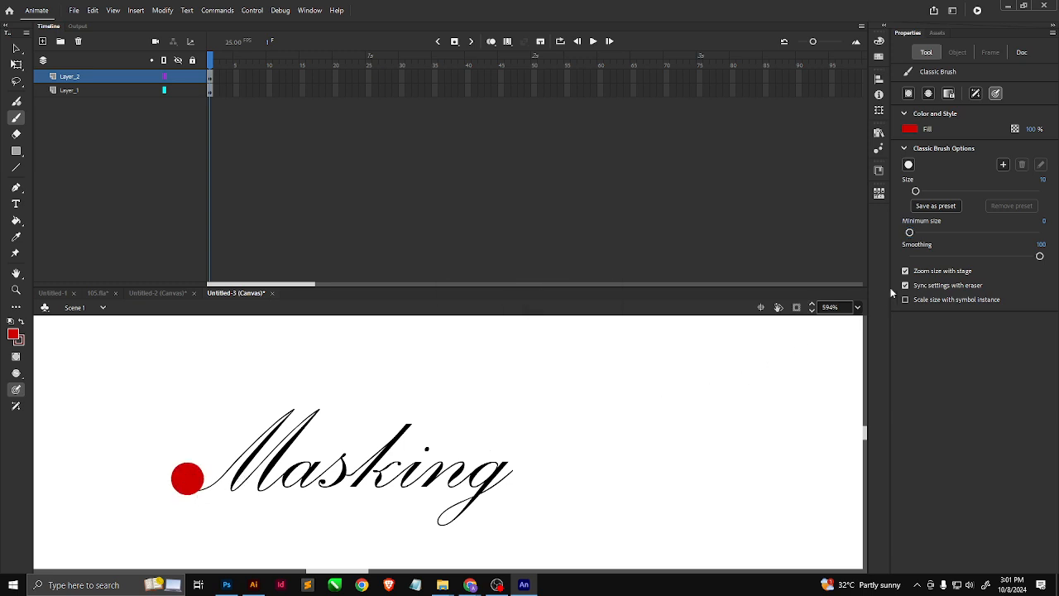
key(ctrl+z)
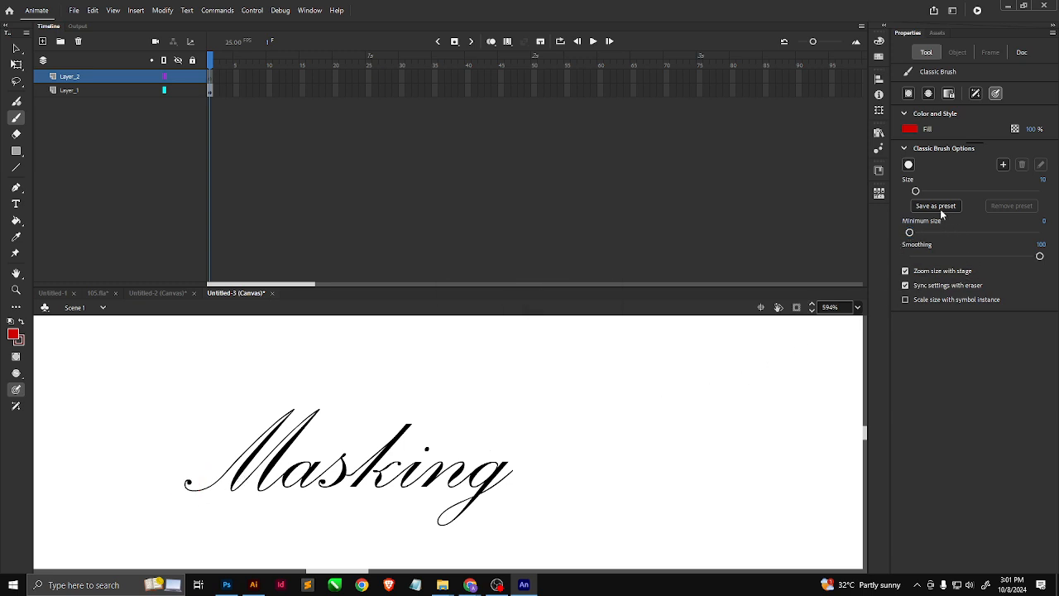
Paint a red dot with brush size 2 at the start of the M and extend both layers to frame 2, keyframing Layer_2.
drag(919, 196, 910, 195)
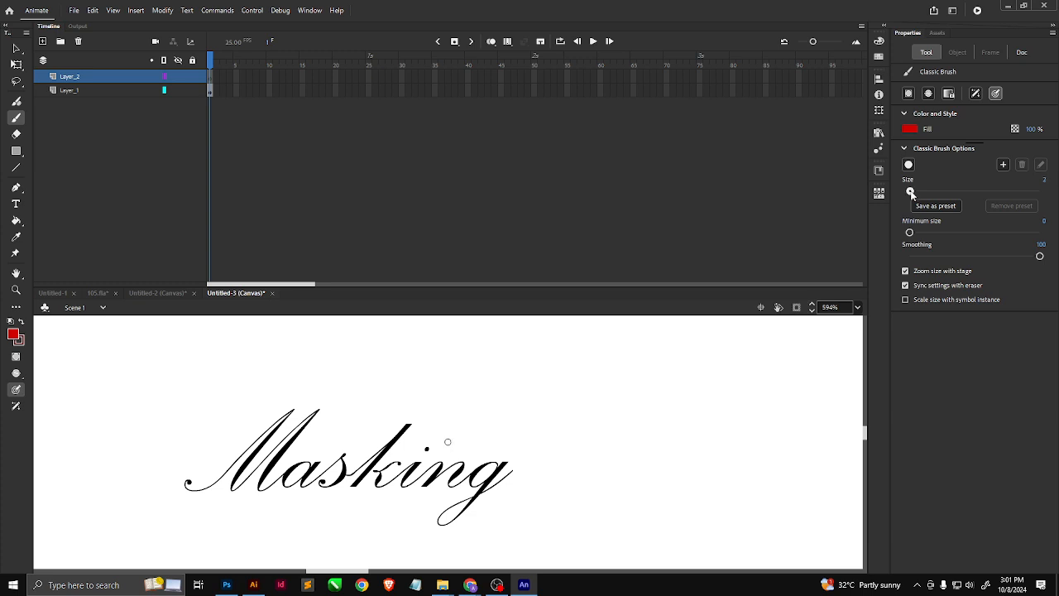
click(188, 481)
scroll(188, 499, up, 2)
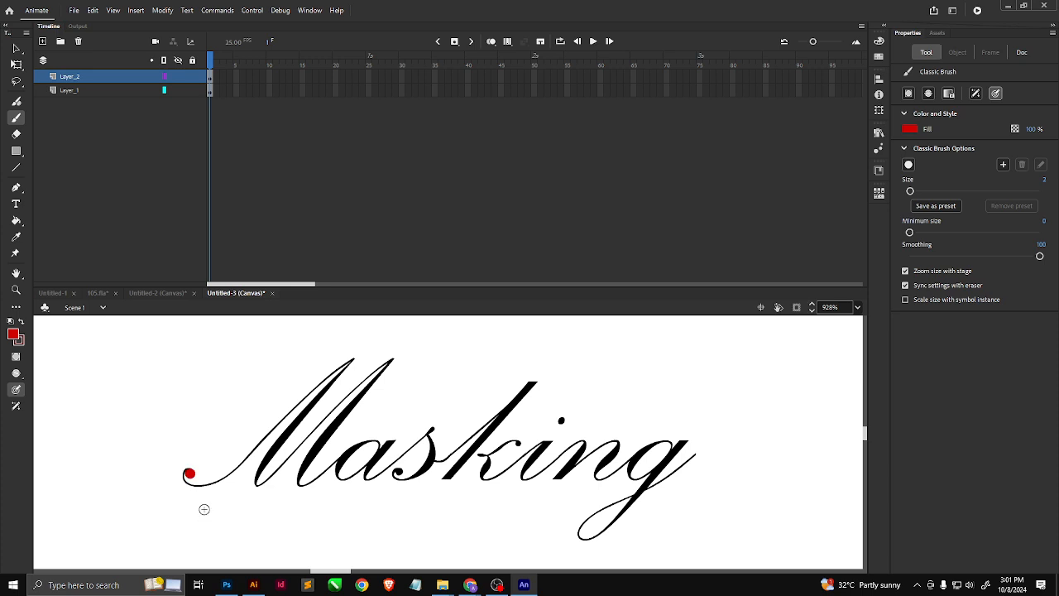
key(F5)
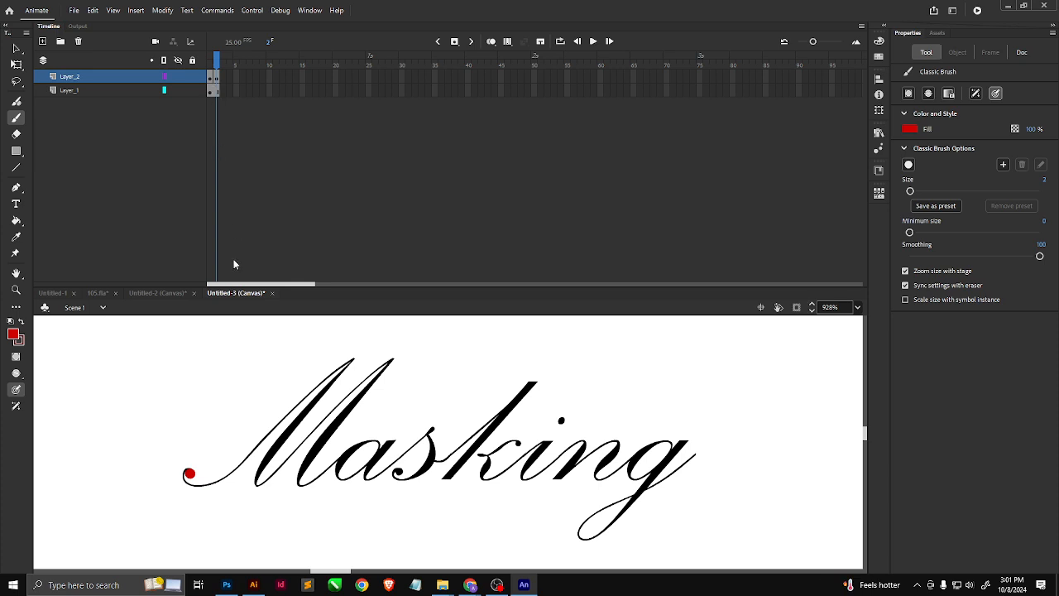
Paint red dots along the opening curl of the M on Layer_2, one dot per new keyframe, through frame 11.
click(187, 470)
key(F6)
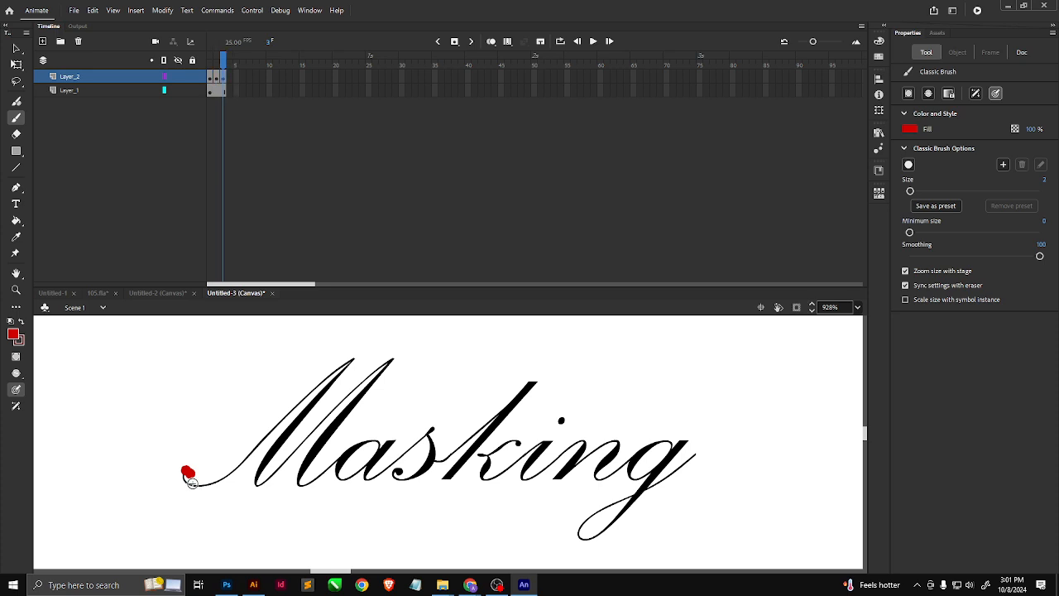
click(184, 474)
key(F6)
click(184, 479)
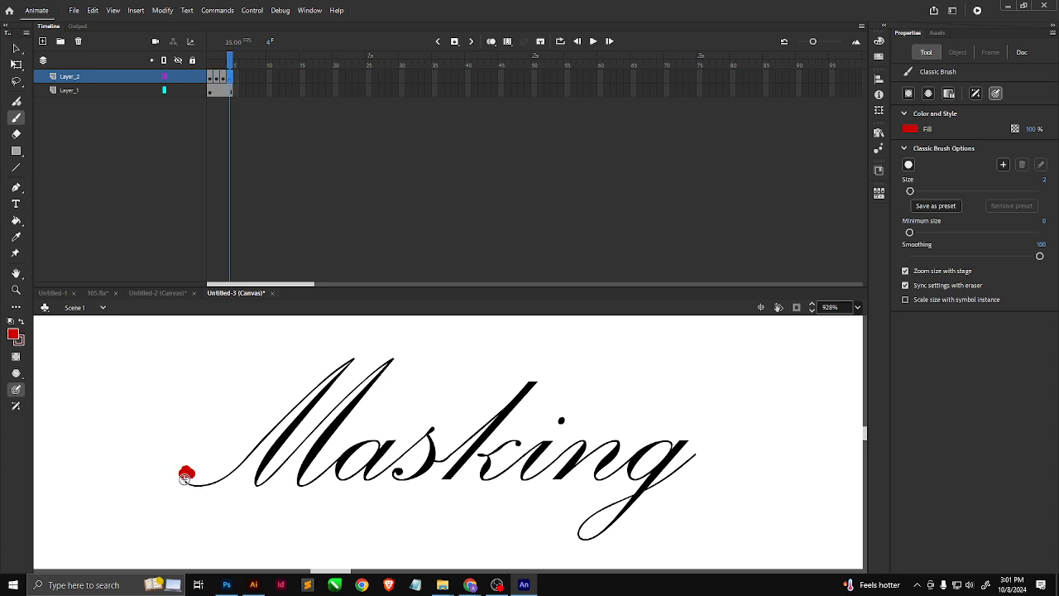
key(F6)
click(189, 482)
key(F6)
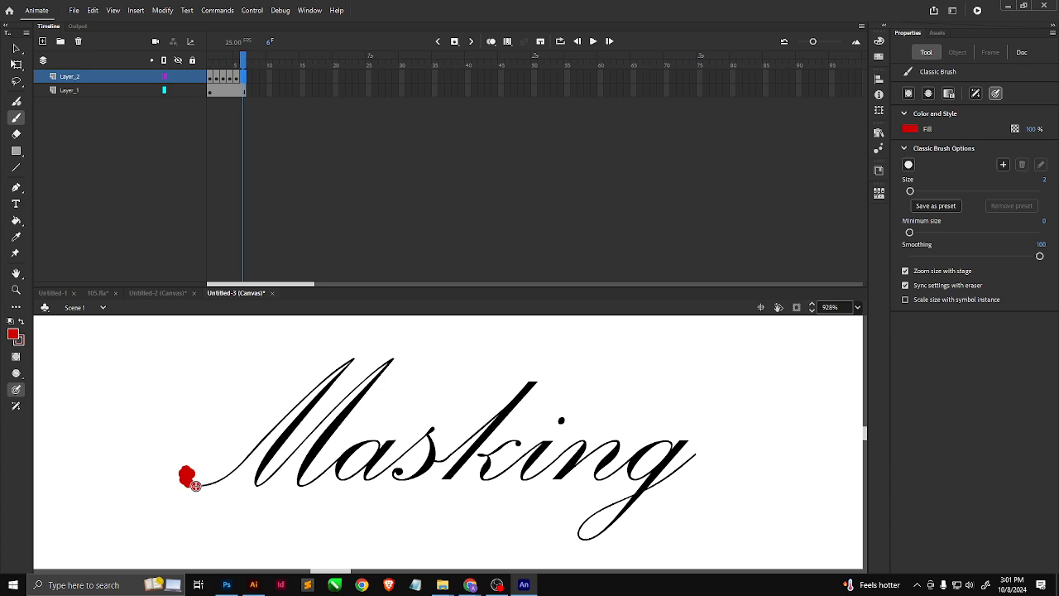
key(F6)
click(201, 486)
key(F6)
click(207, 485)
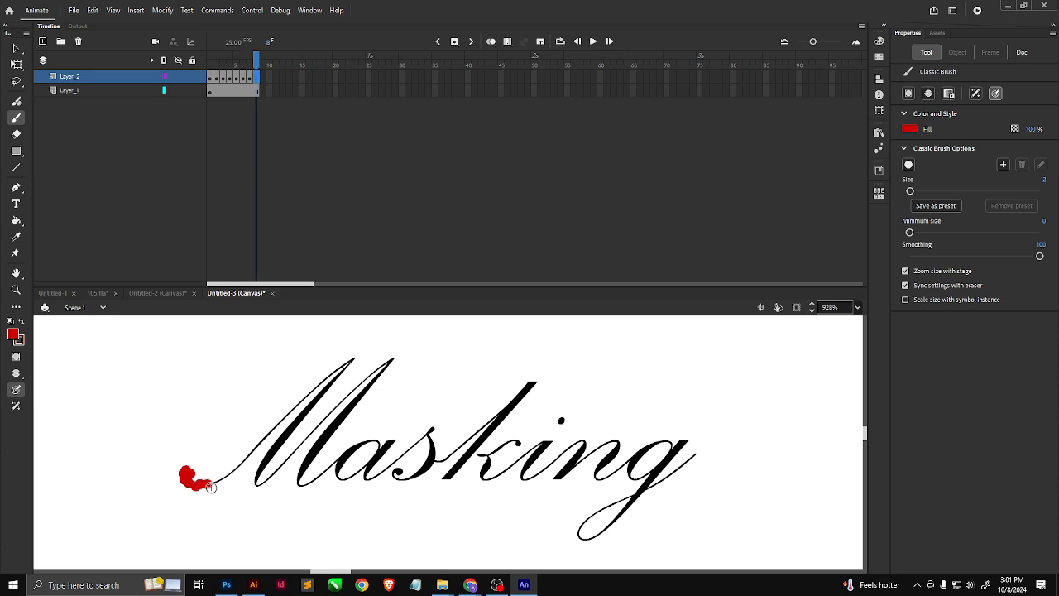
key(F6)
click(214, 485)
key(F6)
click(220, 482)
key(F6)
click(225, 479)
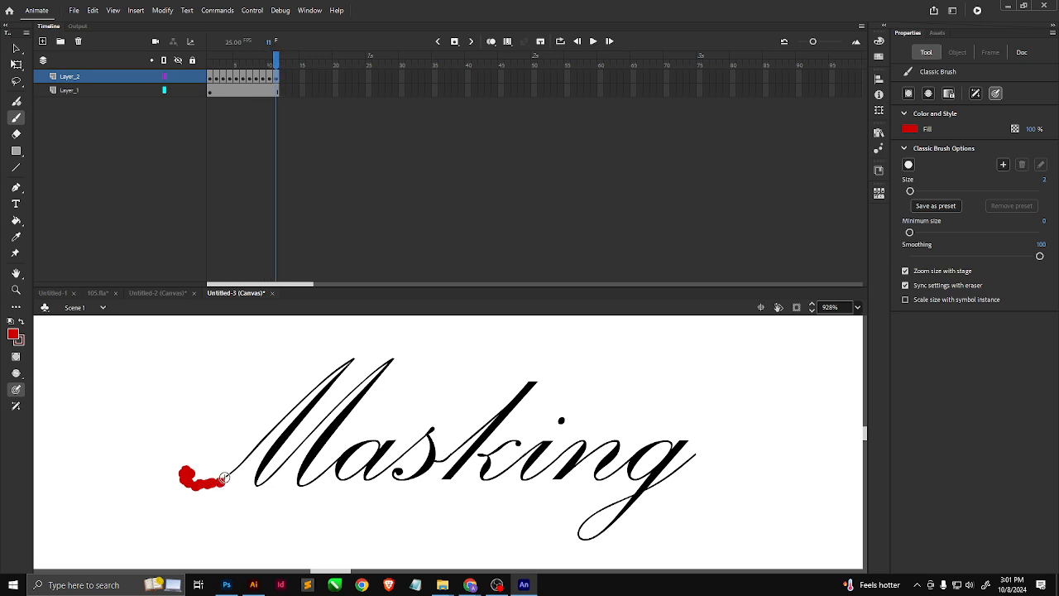
Continue the red dots frame by frame up the lower half of the M's first thin upstroke, keyframing frames 12 to 24.
key(F6)
click(229, 474)
key(F6)
click(234, 470)
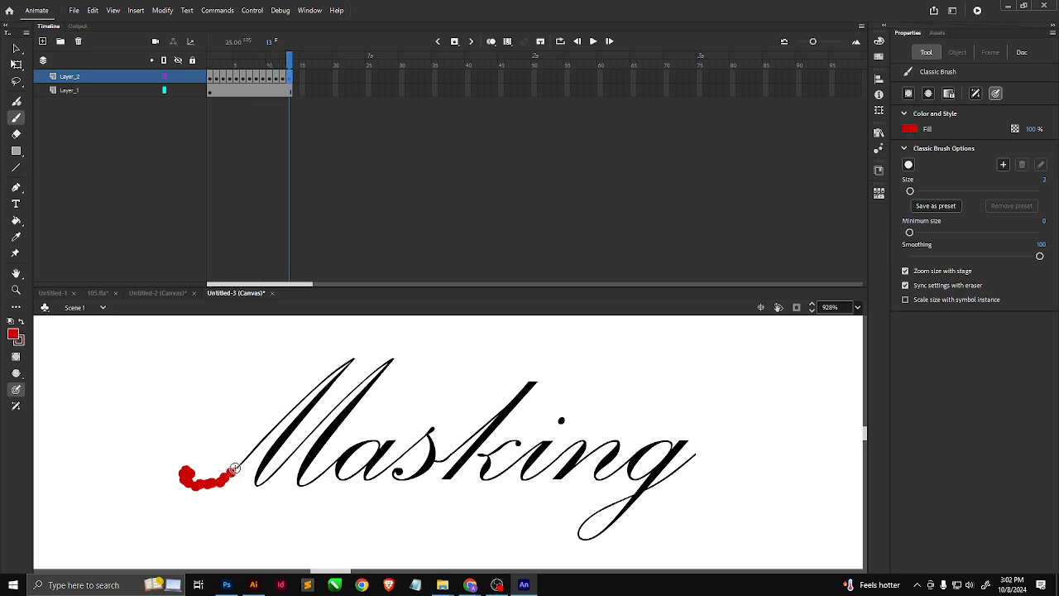
key(F6)
click(238, 465)
key(F6)
click(244, 461)
key(F6)
click(248, 458)
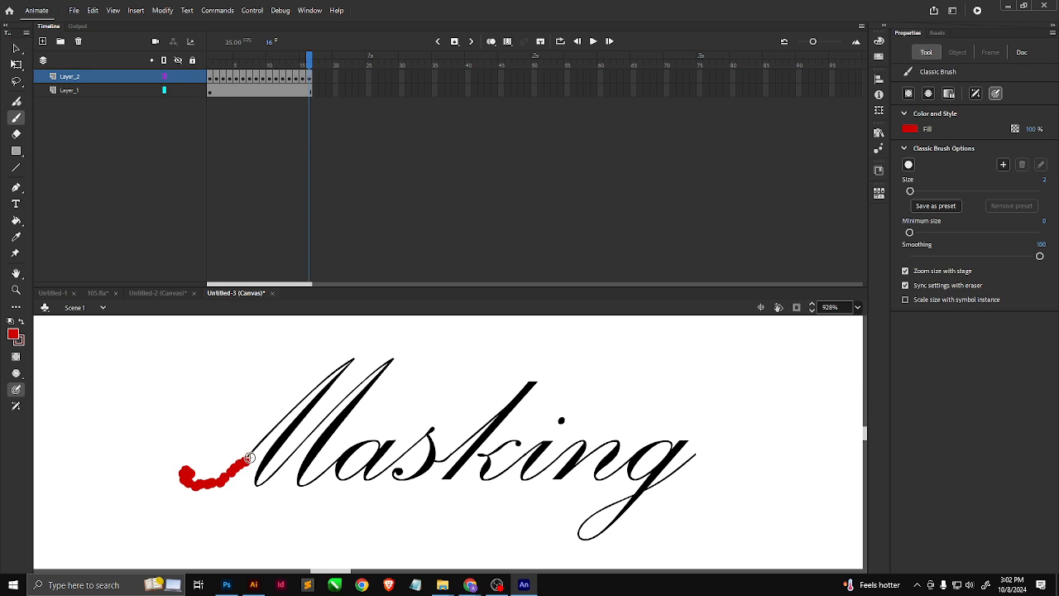
key(F6)
click(253, 452)
key(F6)
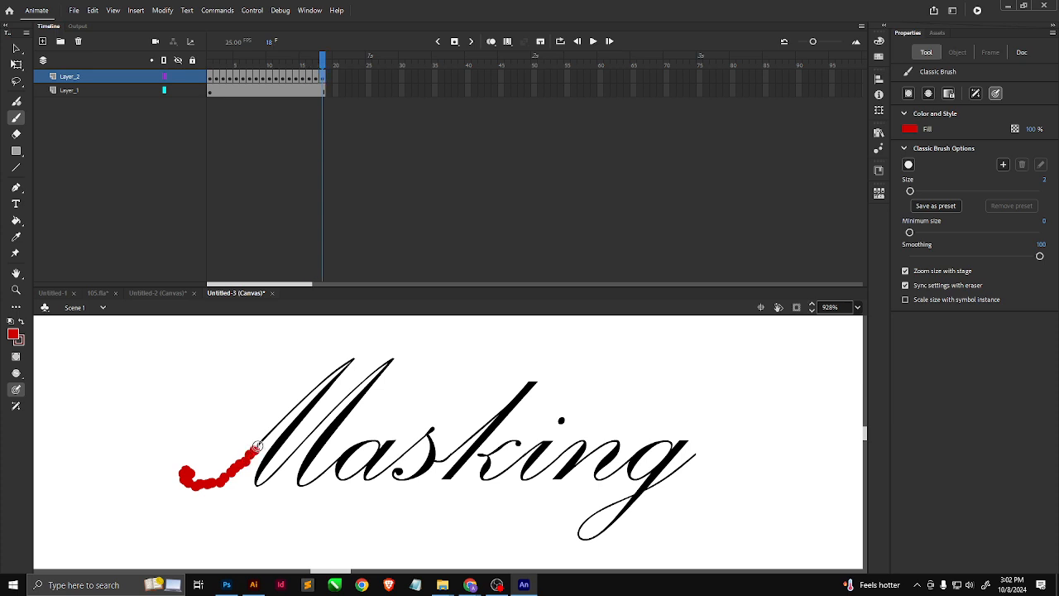
click(258, 448)
key(F6)
click(264, 444)
key(F6)
click(263, 439)
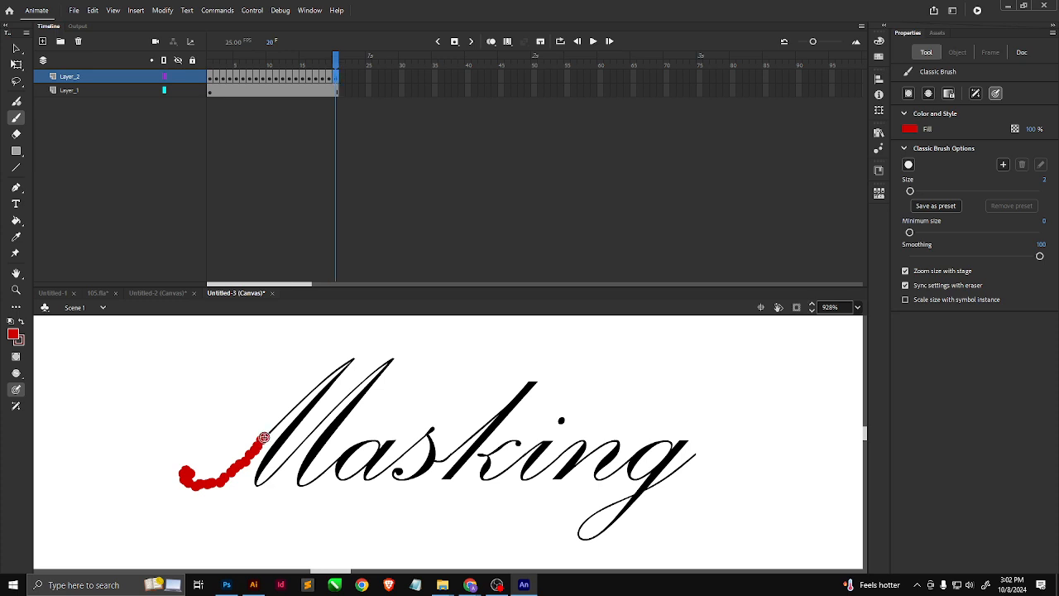
key(F6)
click(266, 434)
key(F6)
click(270, 430)
key(F6)
click(275, 426)
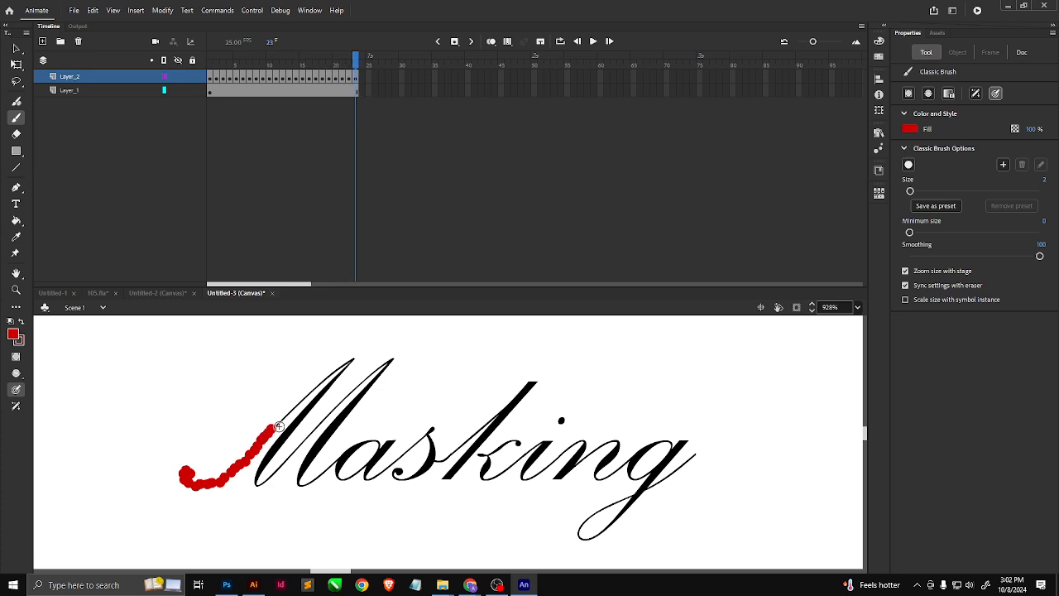
key(F6)
click(278, 426)
Cover the upper half of the M's first upstroke to its peak with red dots, one per keyframe from frame 25 to 41.
key(F6)
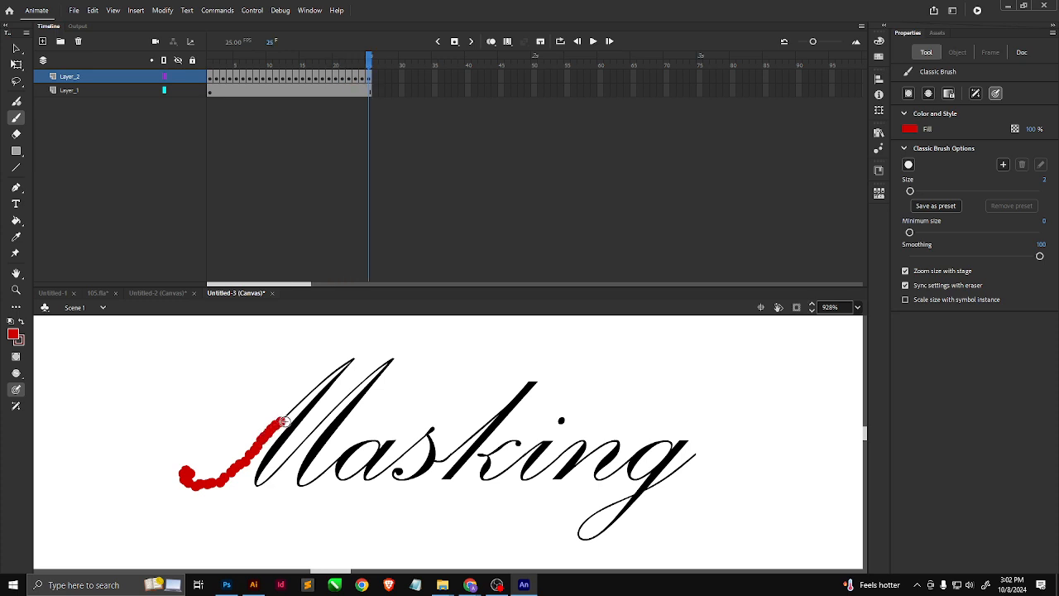
click(284, 417)
key(F6)
click(290, 412)
key(F6)
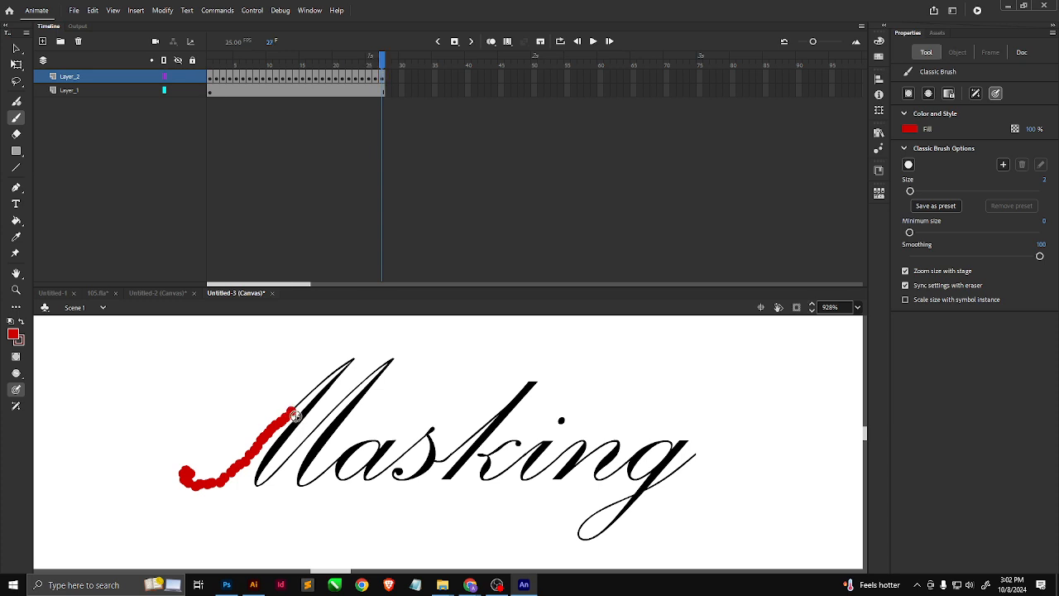
click(294, 407)
key(F6)
click(300, 402)
key(F6)
click(305, 397)
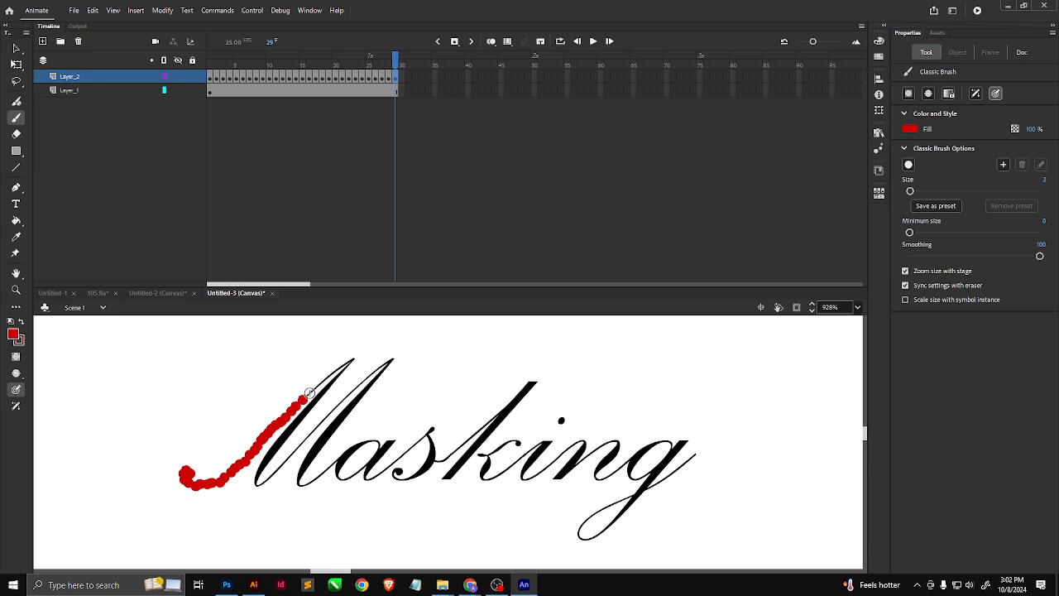
key(F6)
click(311, 391)
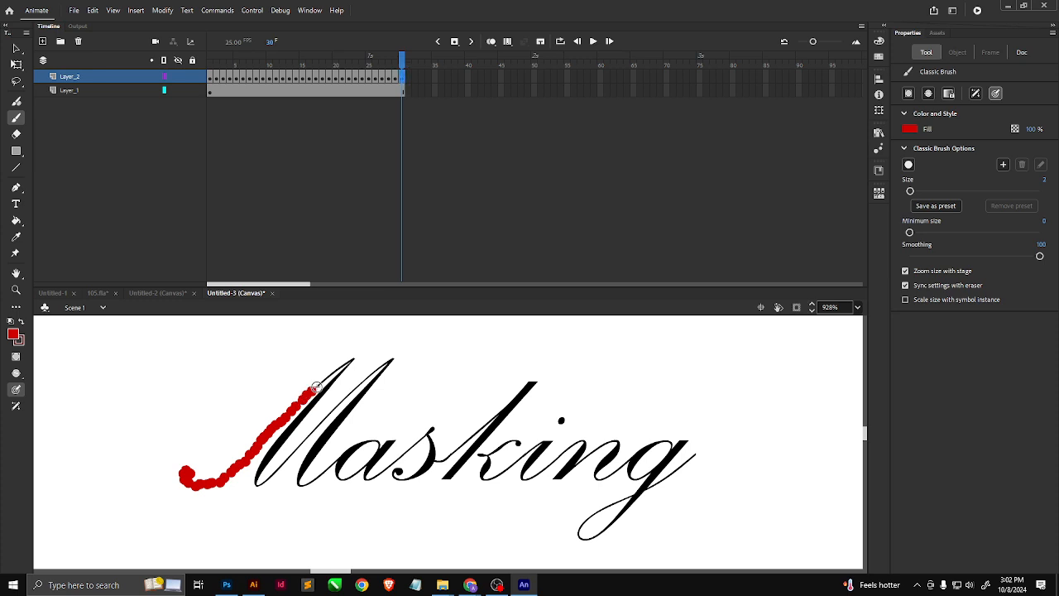
key(F6)
click(317, 385)
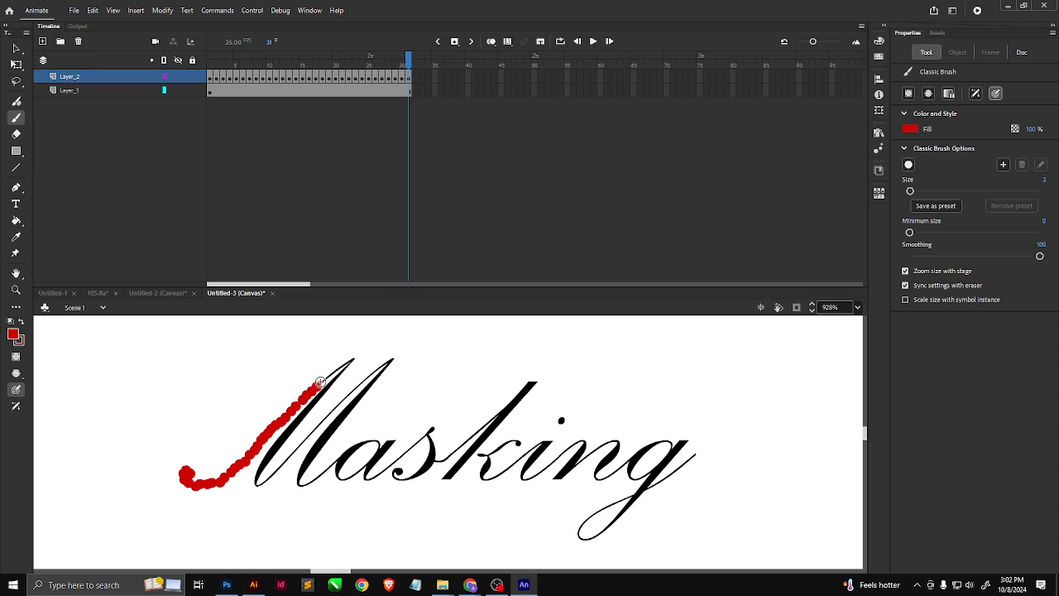
key(F6)
click(322, 380)
key(F6)
click(325, 377)
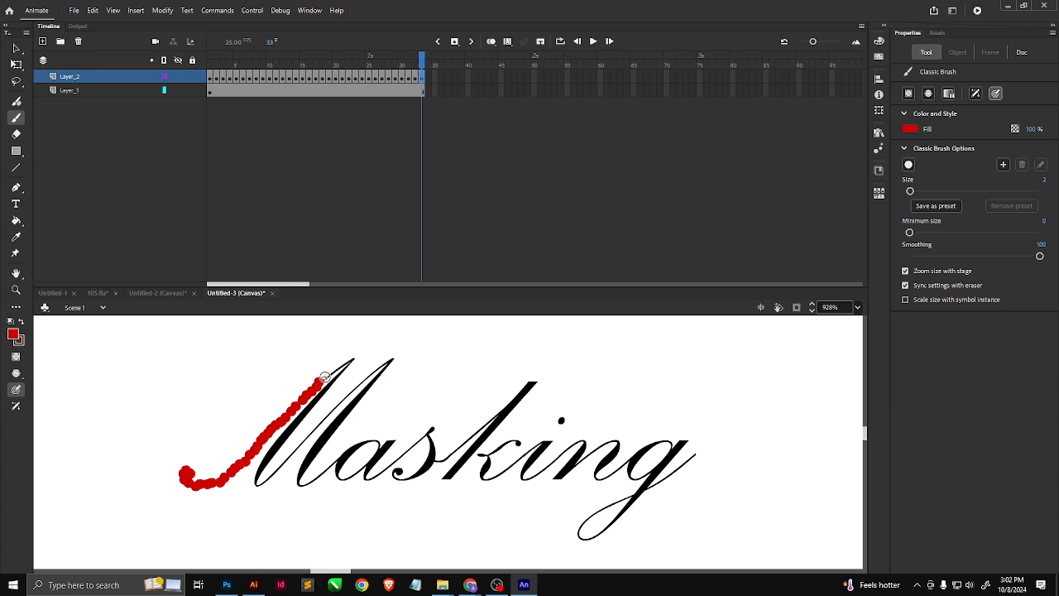
key(F6)
click(327, 374)
key(F6)
click(331, 370)
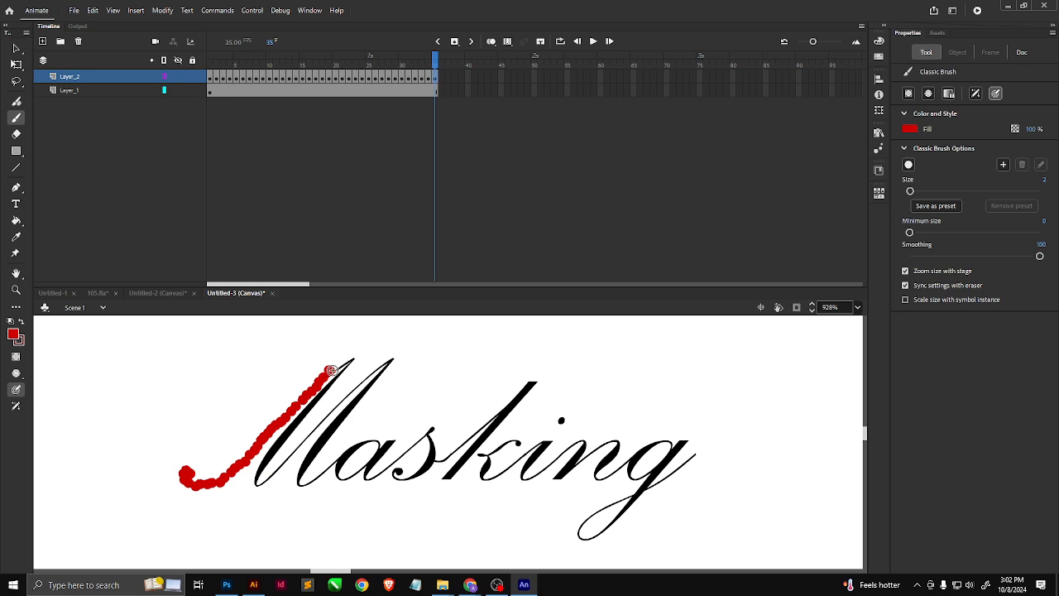
key(F6)
click(333, 370)
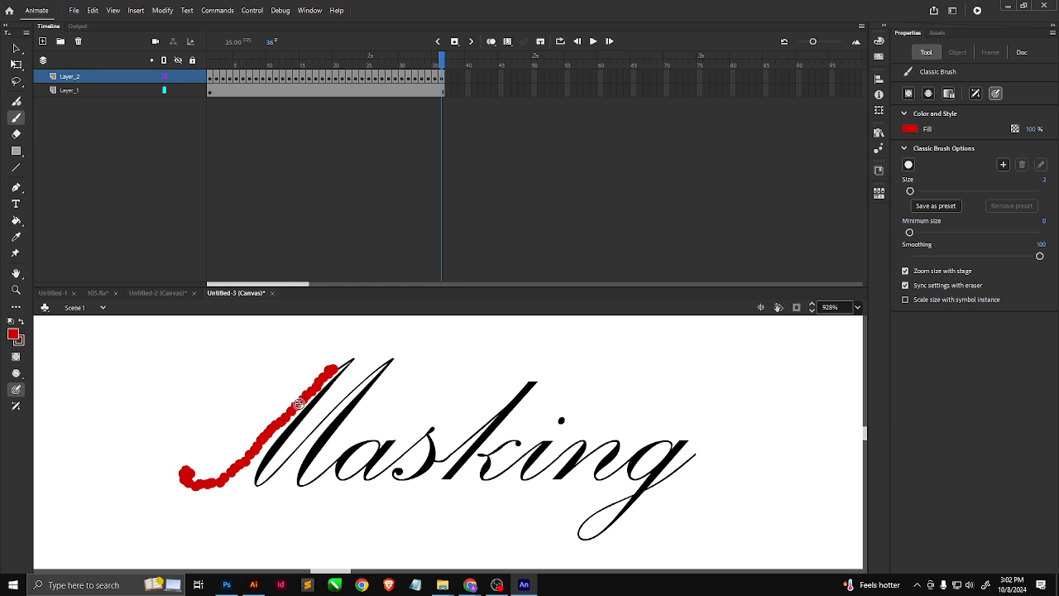
key(F6)
click(339, 364)
key(F6)
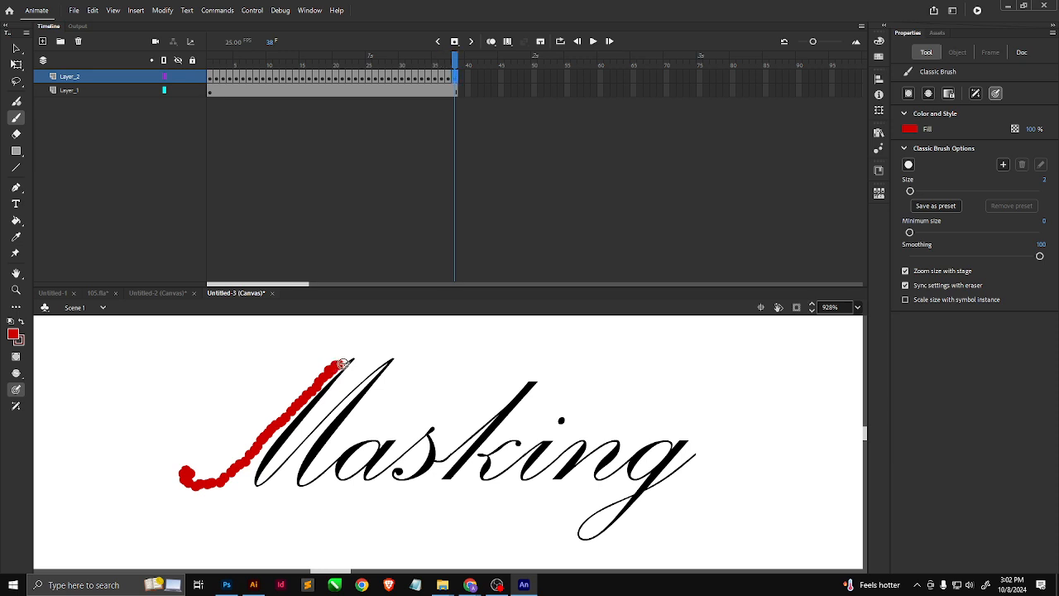
key(F6)
click(345, 360)
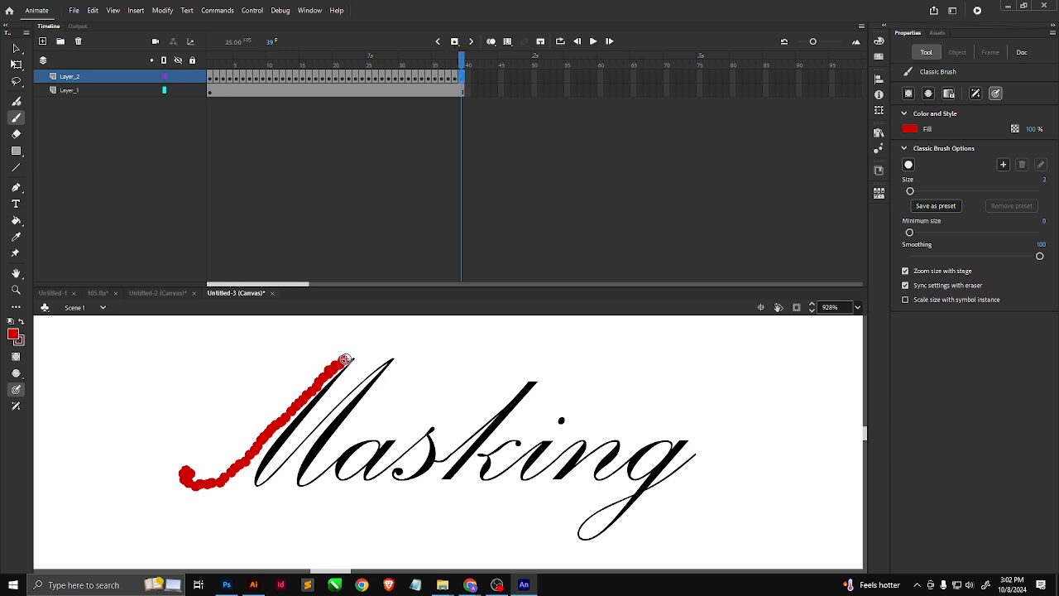
key(F6)
click(348, 358)
key(F6)
click(349, 358)
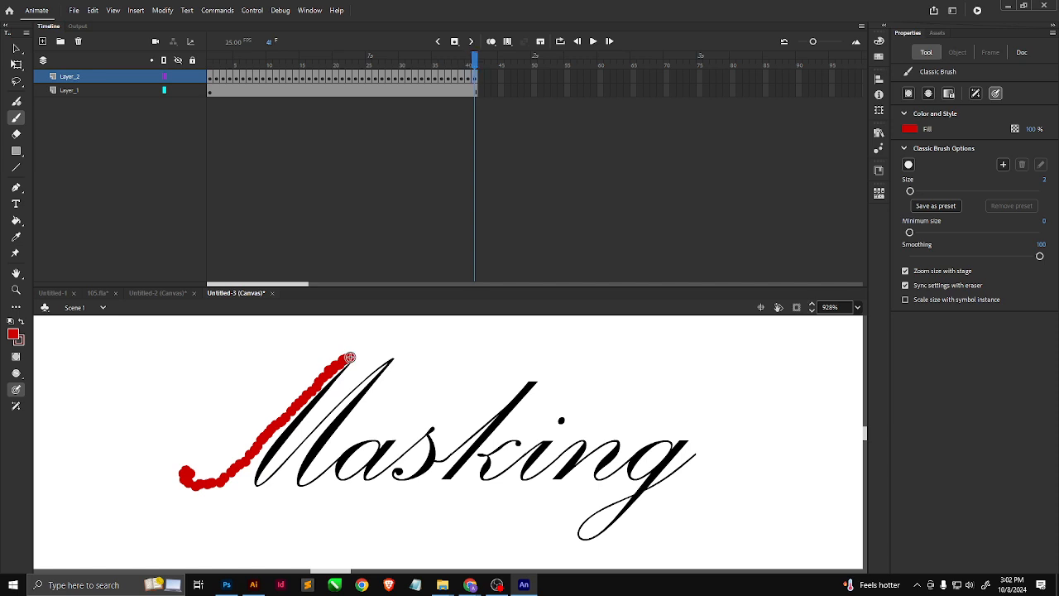
Paint red dots down the upper half of the M's first thick downstroke, adding a keyframe for each from frame 42 to 55.
key(F6)
click(348, 361)
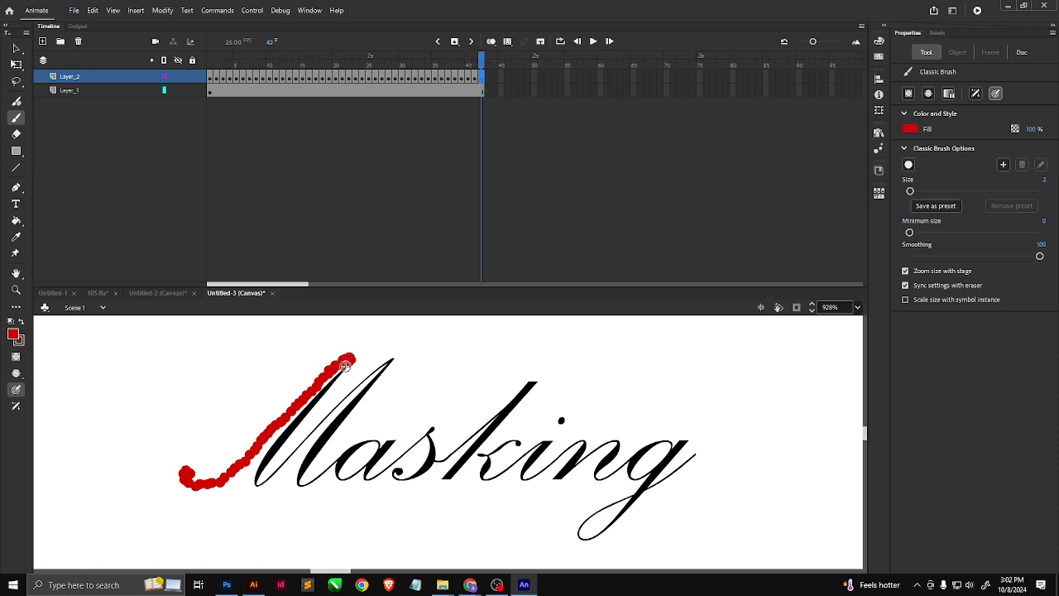
key(F6)
click(346, 367)
key(F6)
click(339, 372)
key(F6)
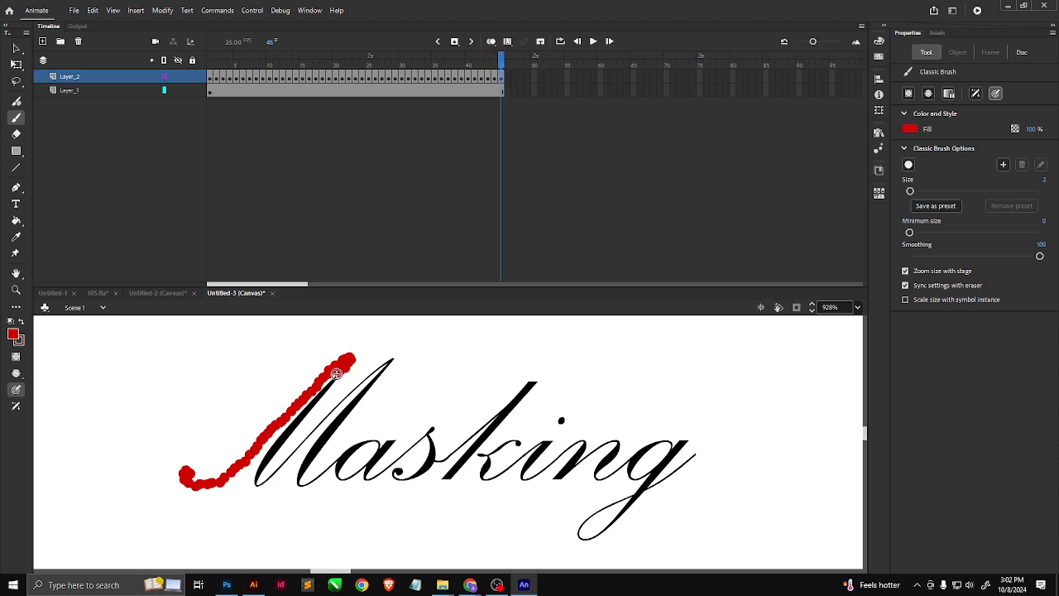
click(336, 376)
key(F6)
click(331, 381)
key(F6)
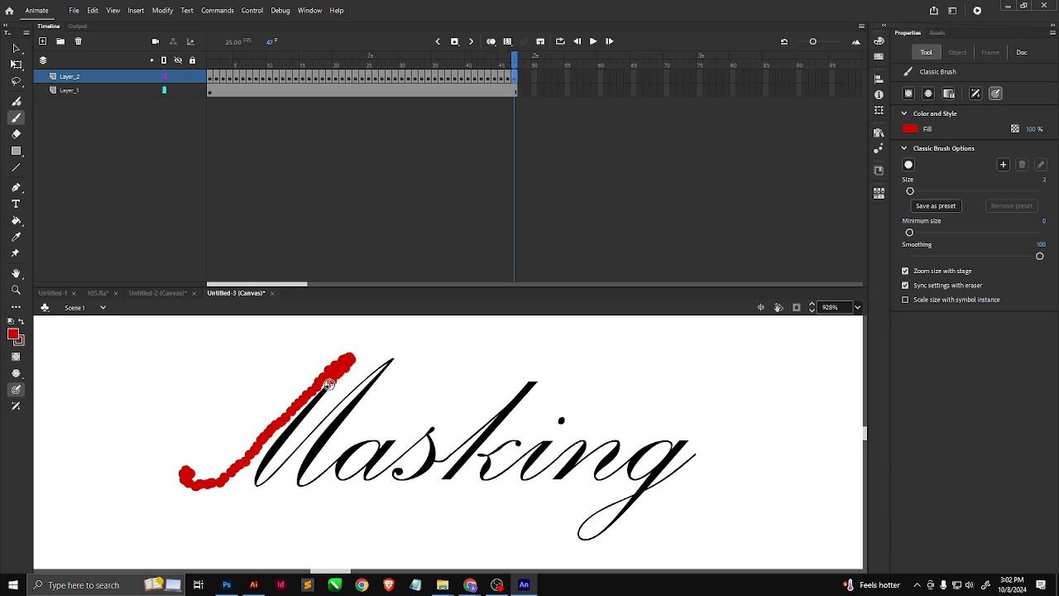
click(330, 384)
key(F6)
click(328, 387)
key(F6)
click(326, 389)
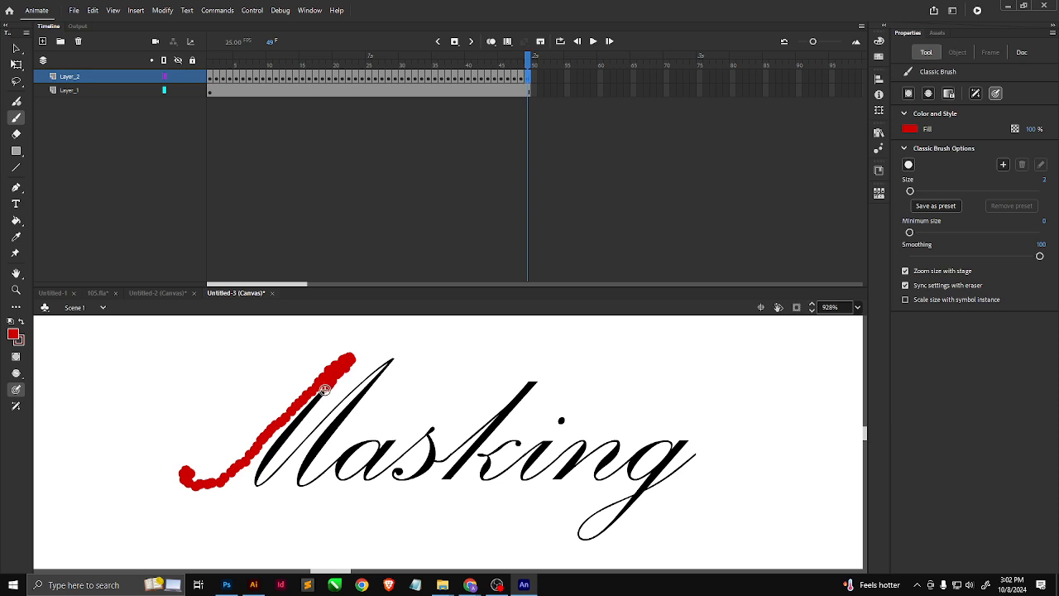
key(F6)
click(322, 394)
key(F6)
click(317, 398)
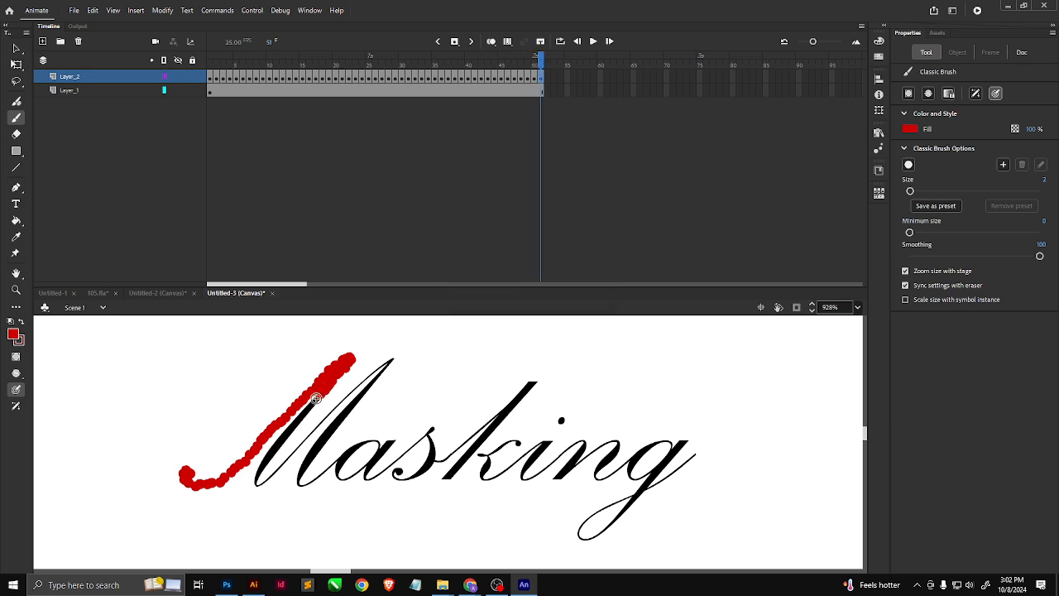
key(F6)
click(313, 402)
key(F6)
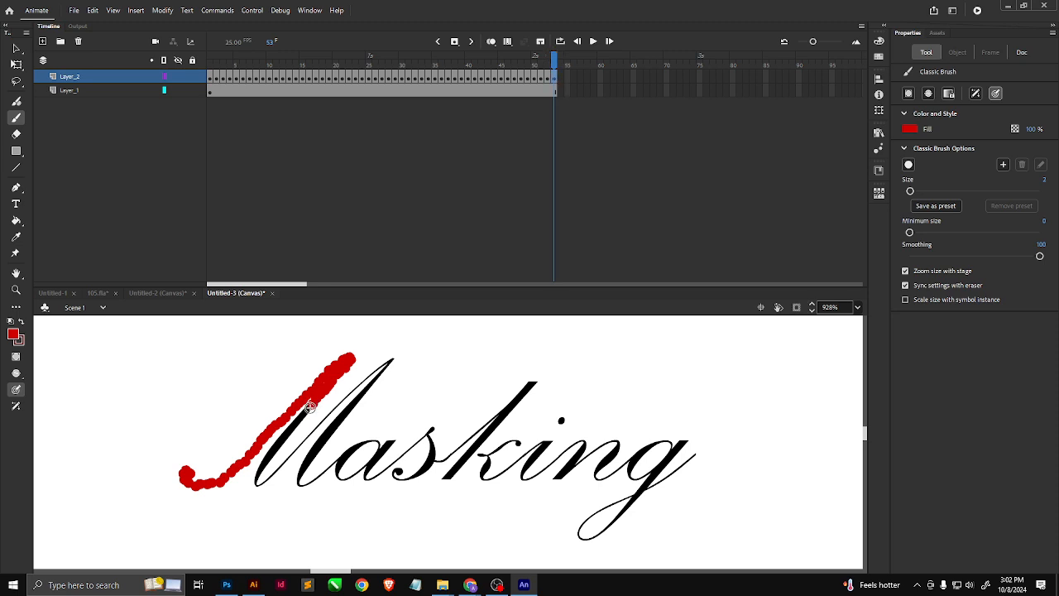
click(310, 407)
key(F6)
click(305, 413)
key(F6)
click(300, 418)
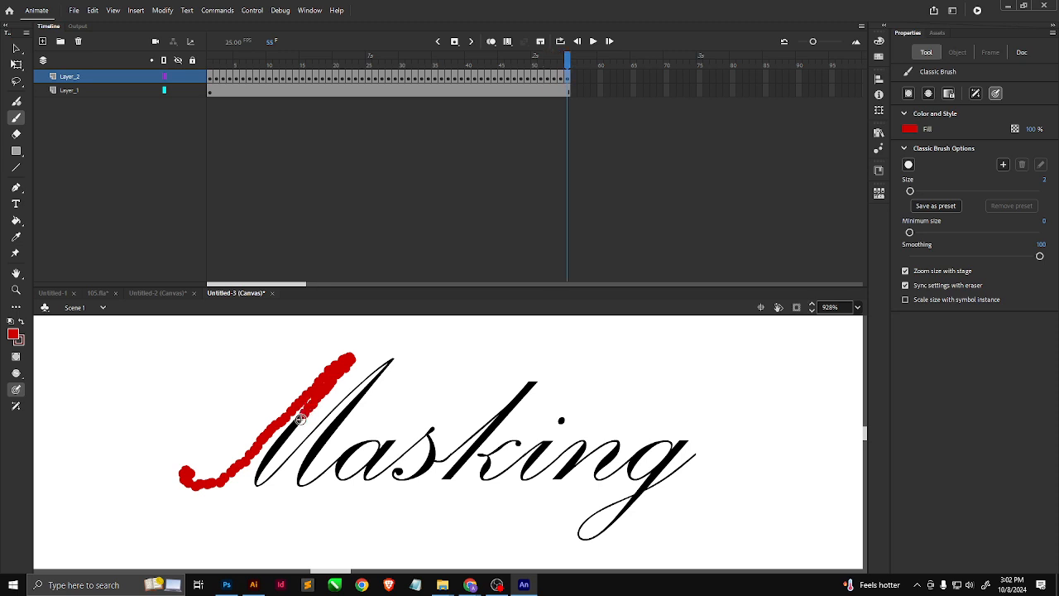
Paint red dots down the rest of the M's first downstroke and around its bottom turn, adding keyframes from frame 56 to 70.
key(F6)
click(296, 423)
key(F6)
click(291, 427)
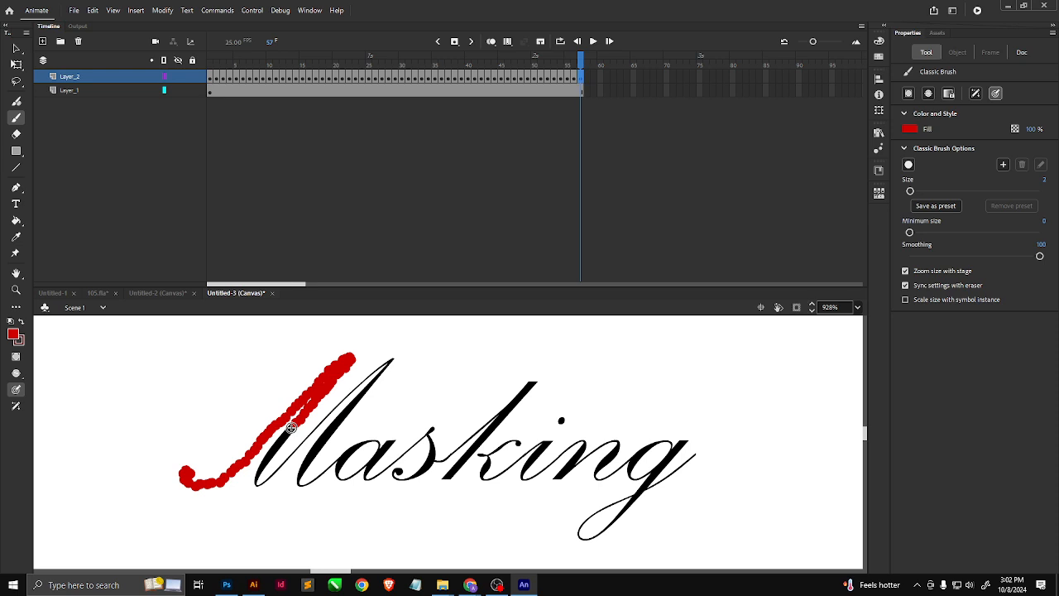
key(F6)
click(286, 431)
key(F6)
click(281, 436)
key(F6)
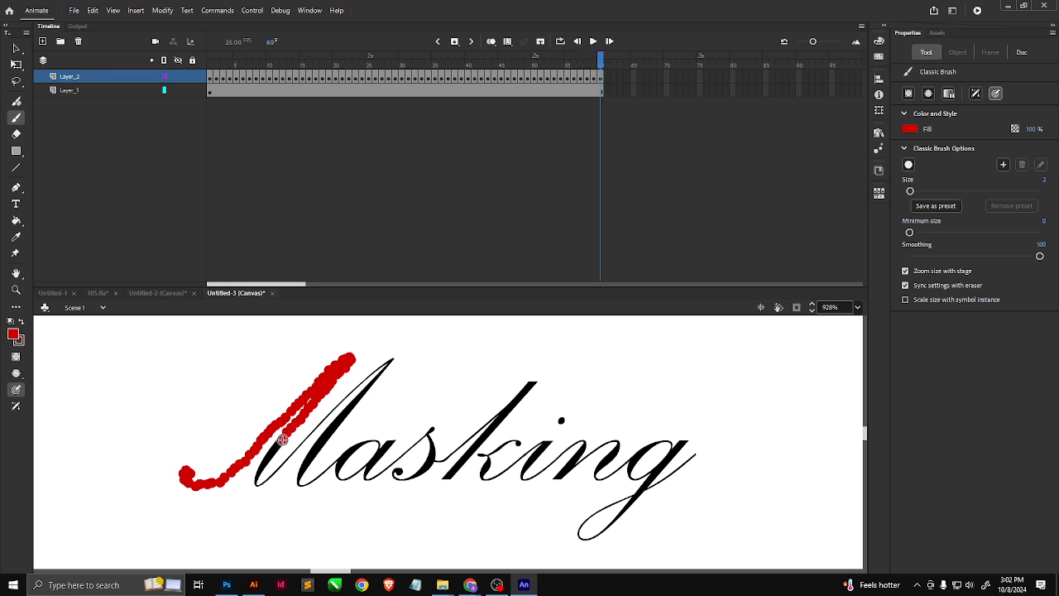
click(278, 442)
key(F6)
click(275, 449)
key(F6)
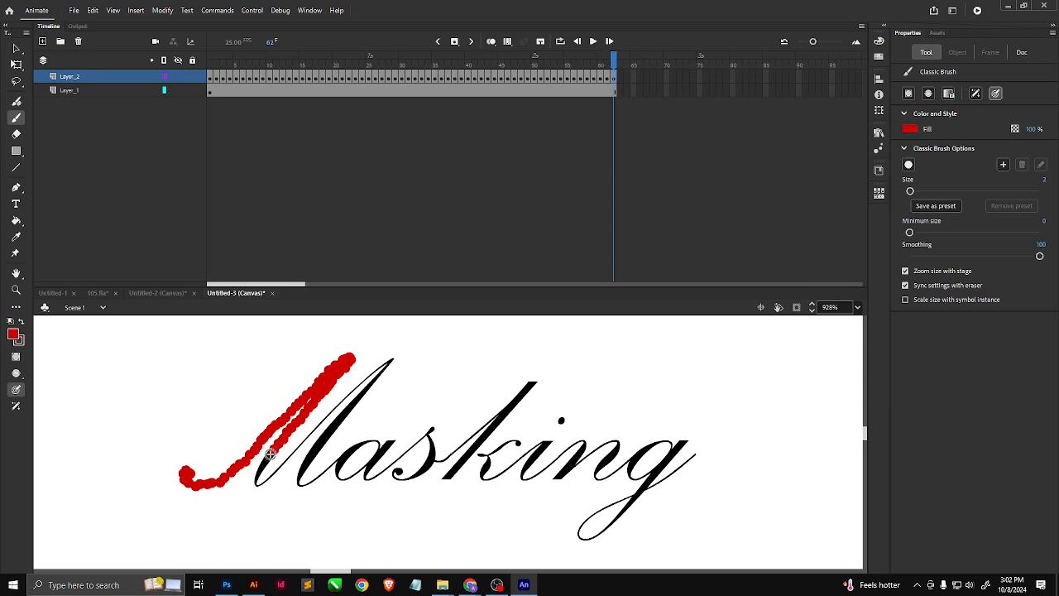
click(271, 455)
key(F6)
click(265, 461)
key(F6)
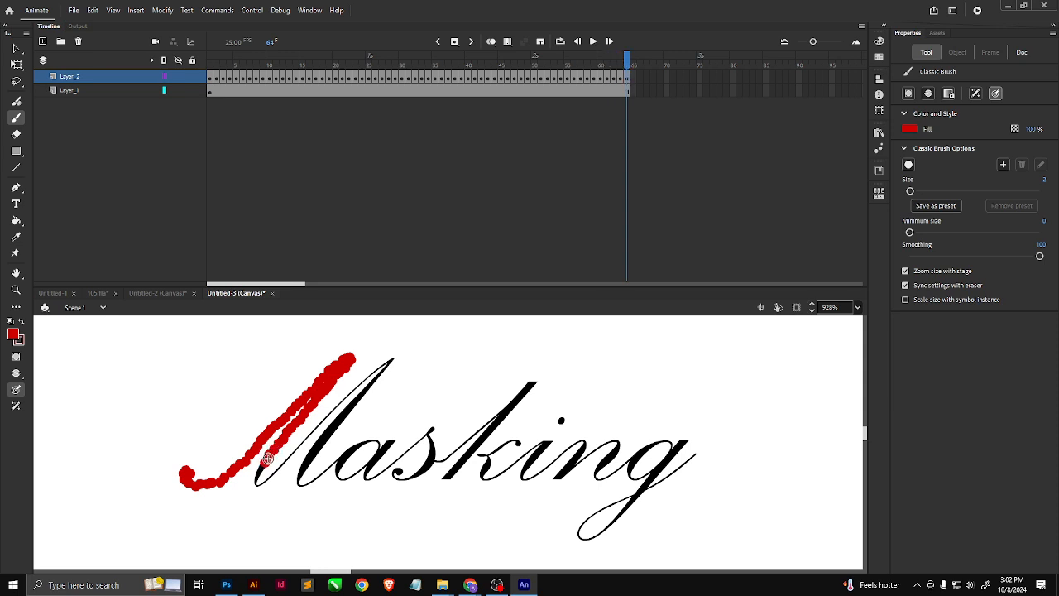
click(264, 464)
key(F6)
click(262, 466)
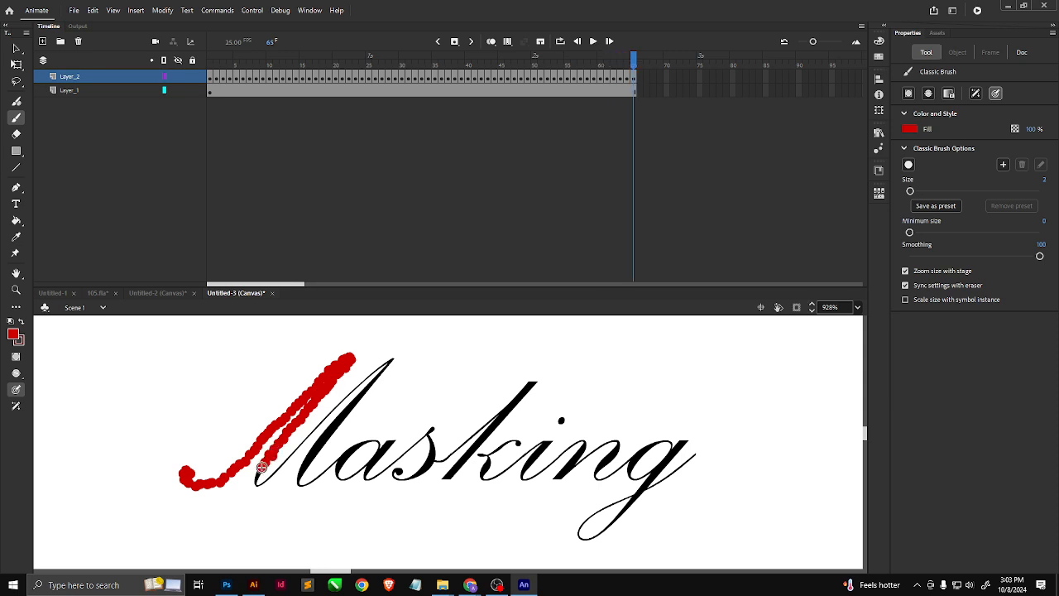
key(F6)
click(259, 472)
key(F6)
click(257, 479)
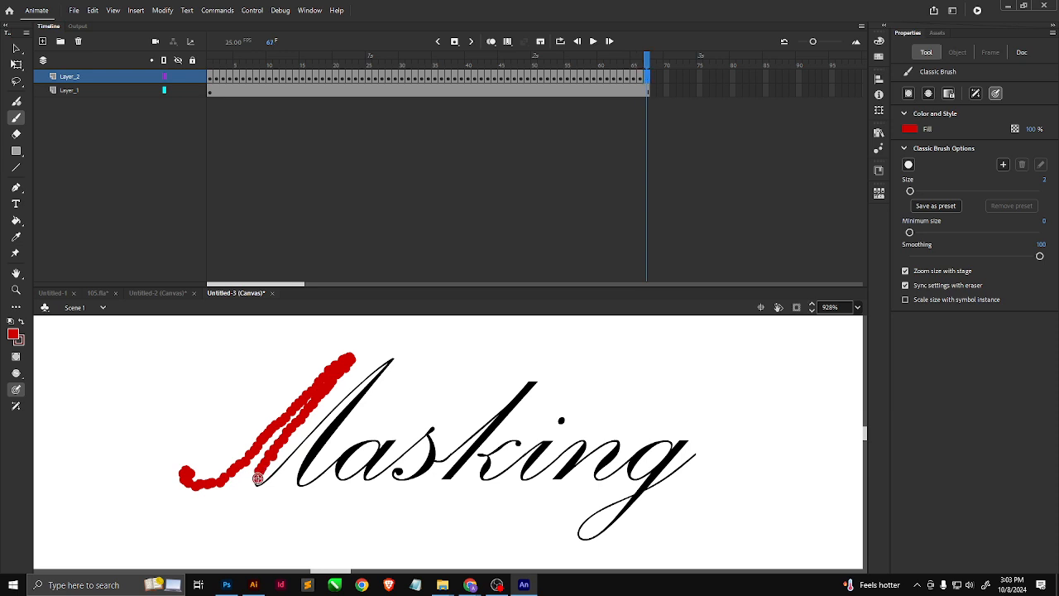
key(F6)
click(260, 482)
key(F6)
click(262, 482)
key(F6)
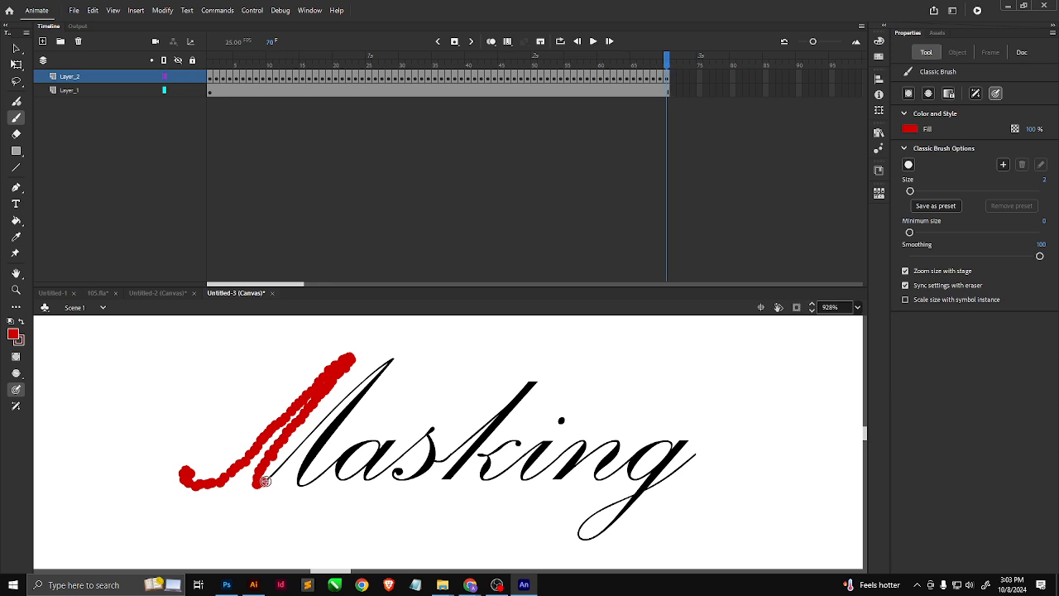
Paint red dots up the lower half of the M's second thin upstroke, adding a keyframe for each from frame 71 to 82.
click(267, 479)
key(F6)
click(273, 476)
key(F6)
click(275, 472)
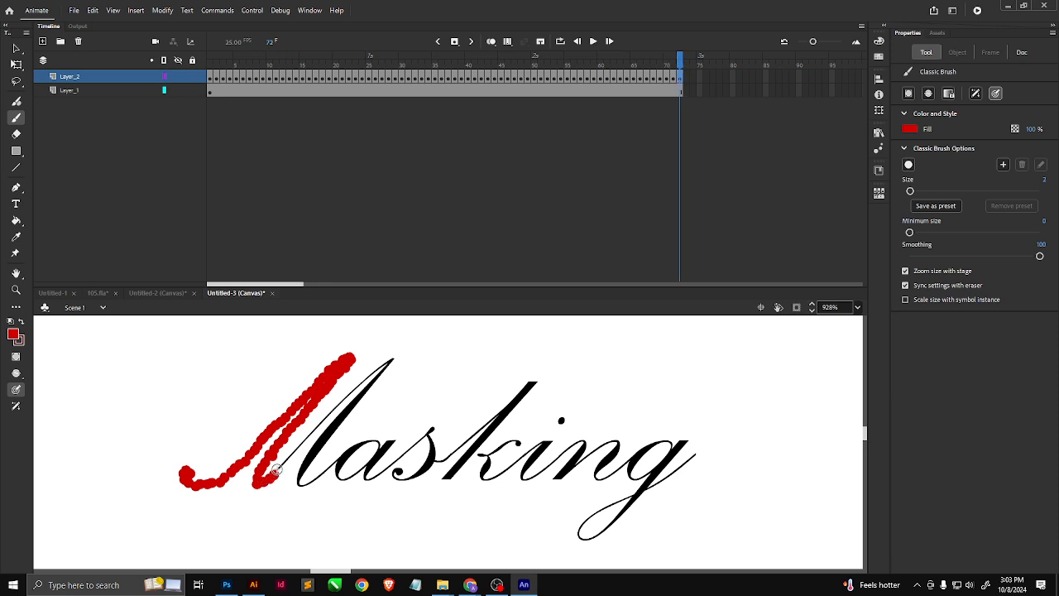
key(F6)
click(282, 466)
key(F6)
click(288, 460)
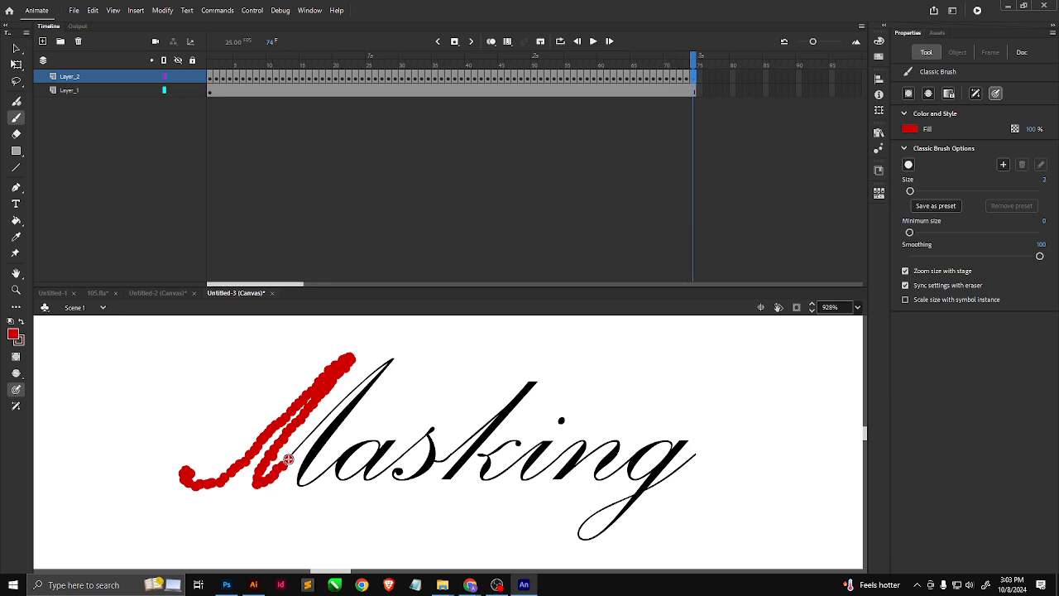
key(F6)
click(288, 460)
key(F6)
click(292, 454)
key(F6)
click(300, 446)
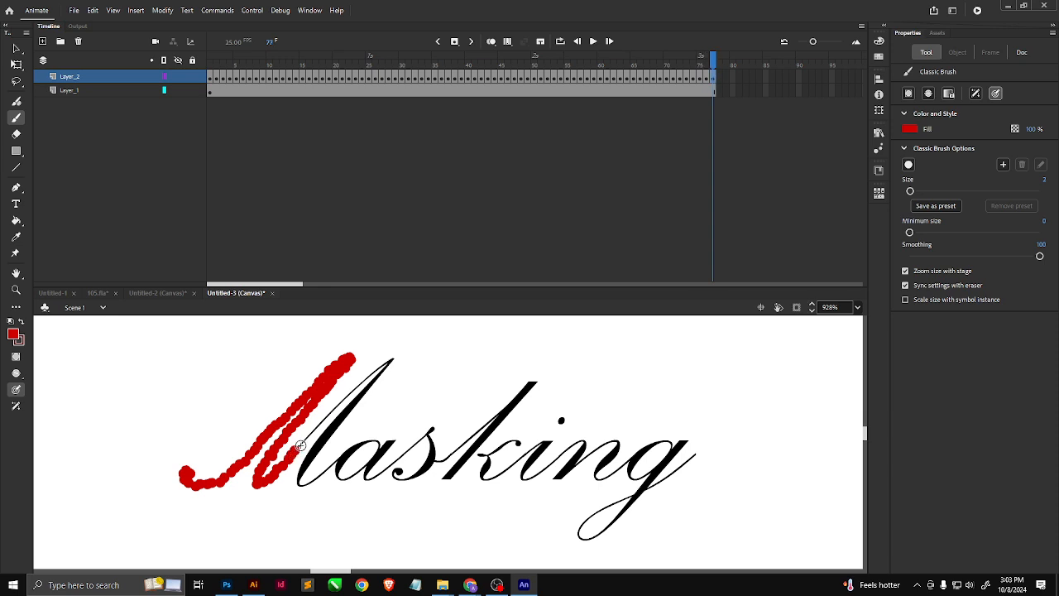
key(F6)
click(303, 442)
key(F6)
click(307, 437)
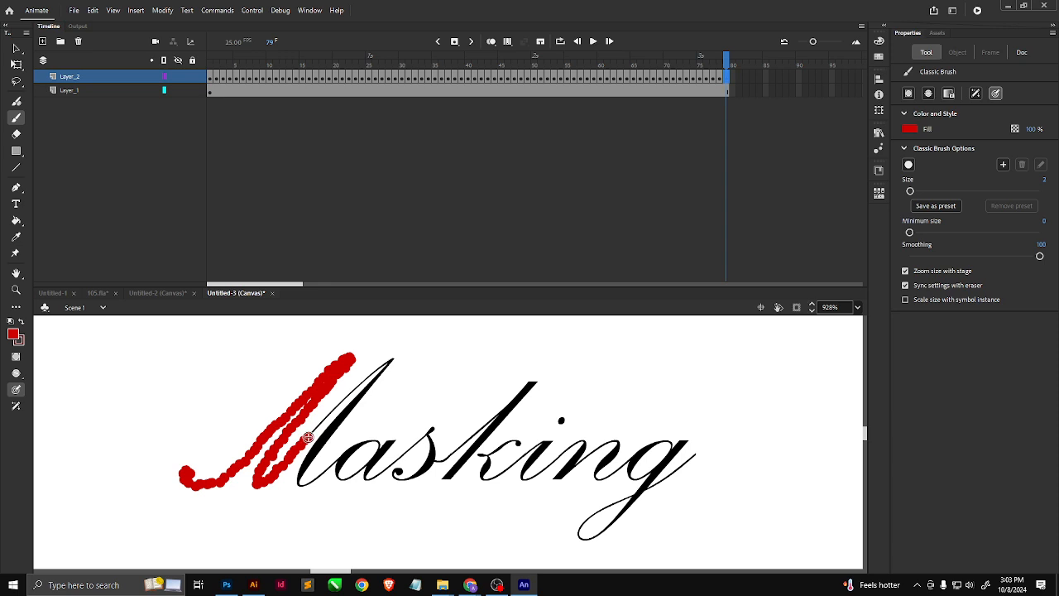
key(F6)
click(312, 433)
key(F6)
click(318, 427)
key(F6)
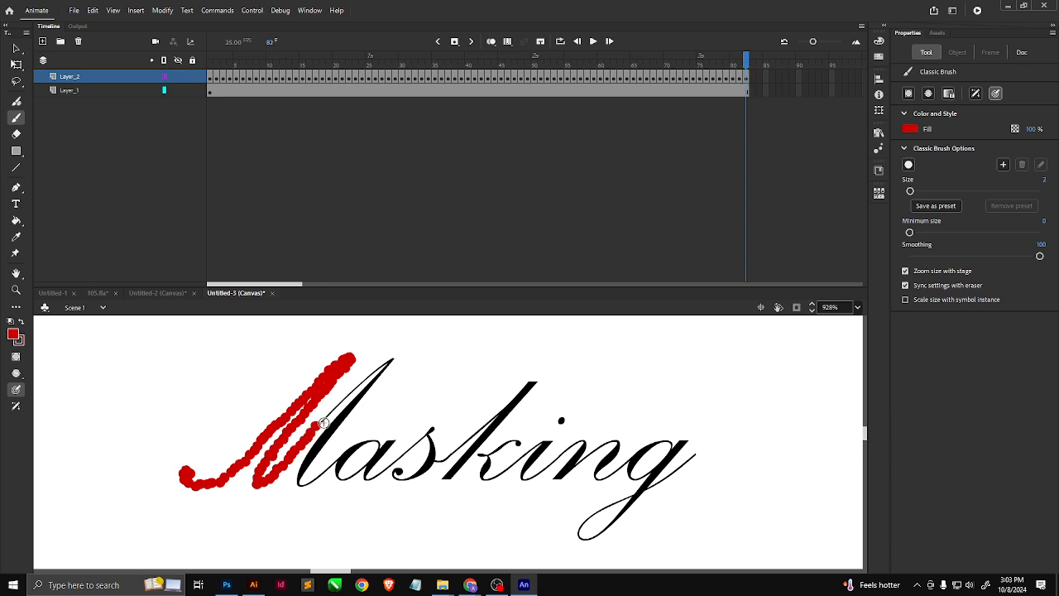
Cover the upper half of the M's second upstroke to its peak with red dots, adding keyframes from frame 83 to 96.
click(323, 422)
key(F6)
click(327, 418)
key(F6)
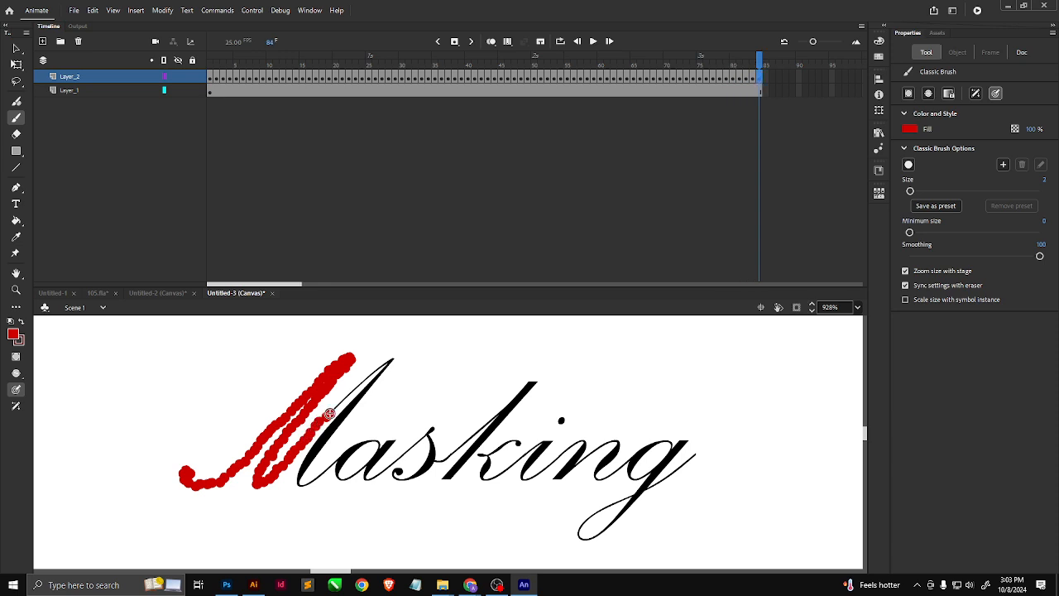
click(331, 411)
key(F6)
click(338, 407)
key(F6)
click(343, 401)
key(F6)
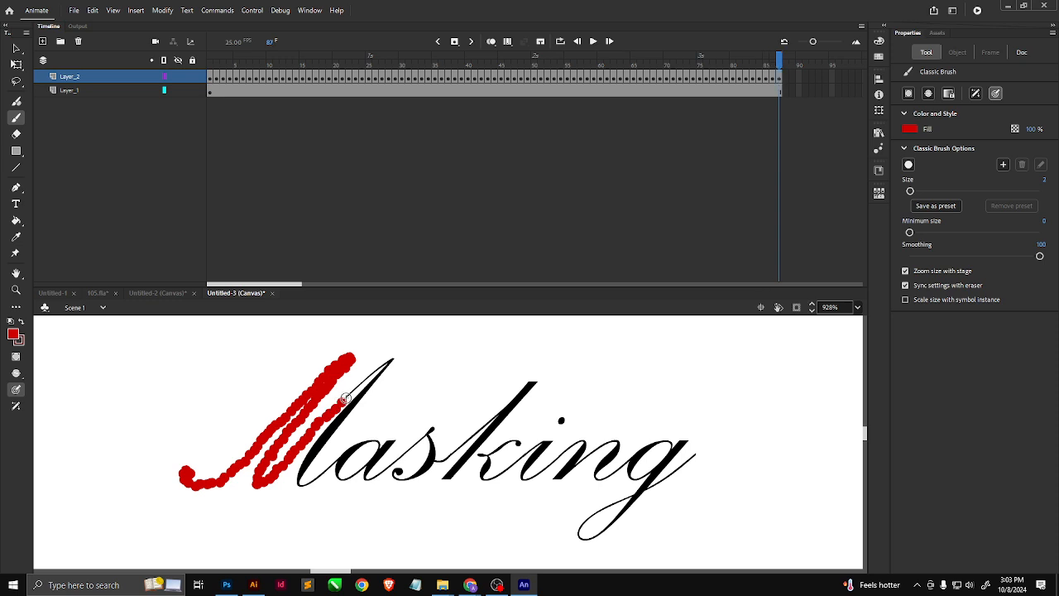
click(347, 396)
key(F6)
click(351, 392)
key(F6)
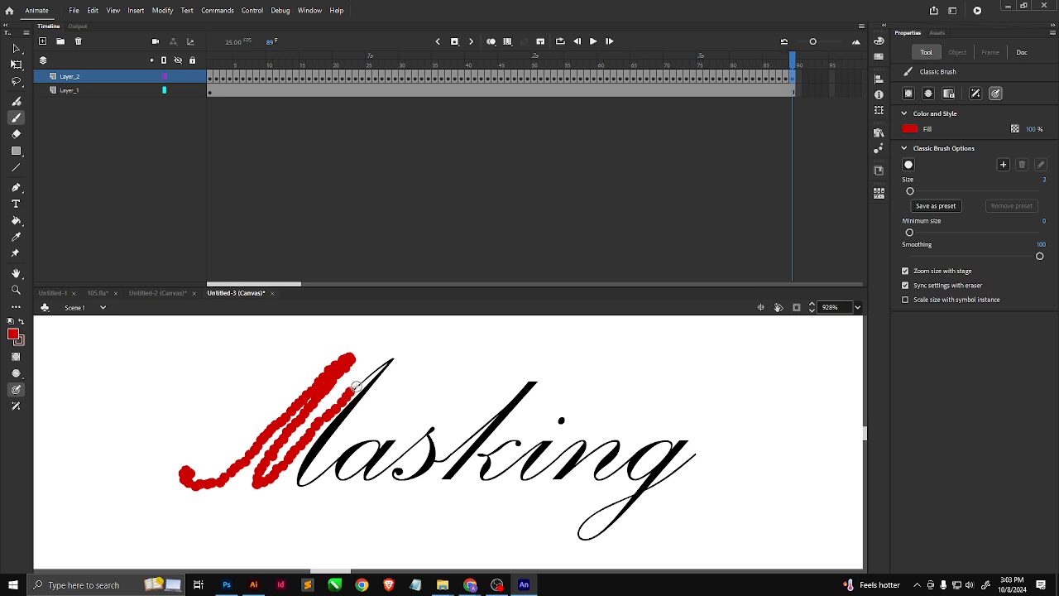
click(357, 386)
key(F6)
click(363, 381)
key(F6)
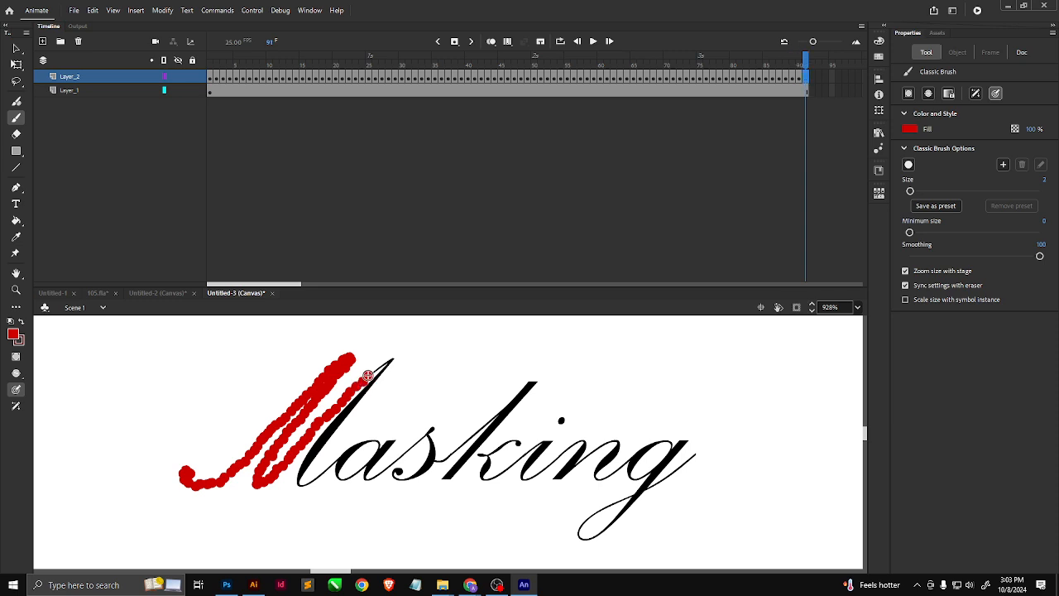
click(370, 373)
key(F6)
click(375, 369)
key(F6)
click(381, 365)
key(F6)
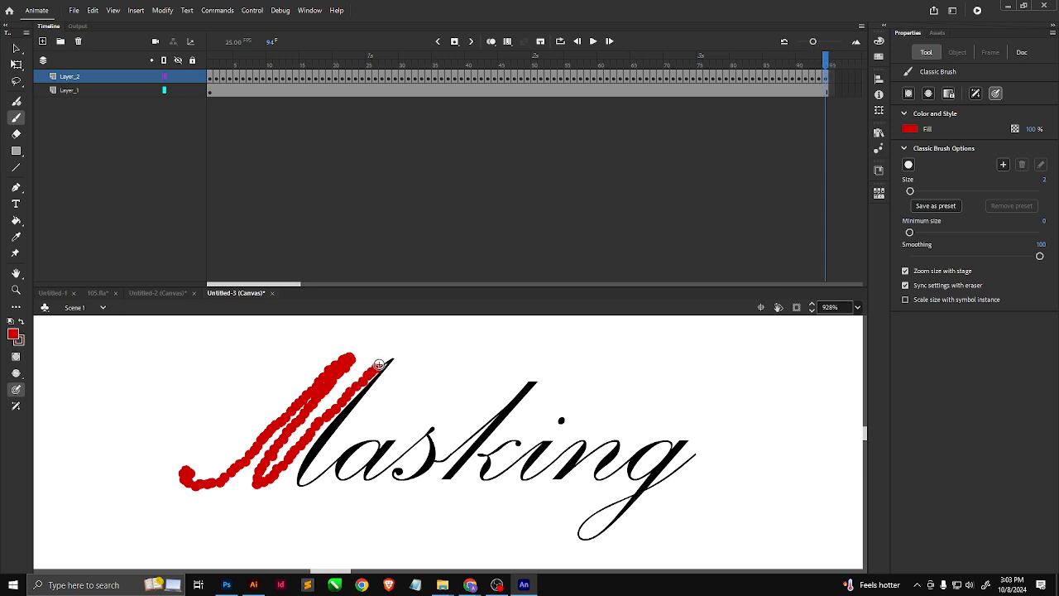
click(387, 362)
key(F6)
click(386, 361)
key(F6)
click(391, 359)
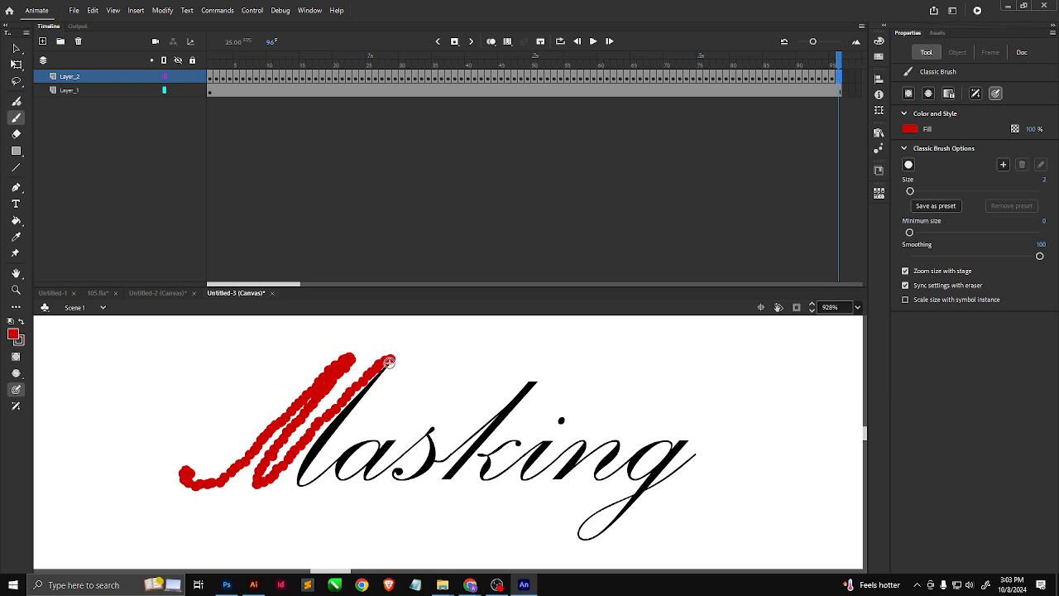
Paint red dots down the upper half of the M's second thick downstroke, keyframing frames 97 to 109.
key(F6)
click(384, 368)
key(F6)
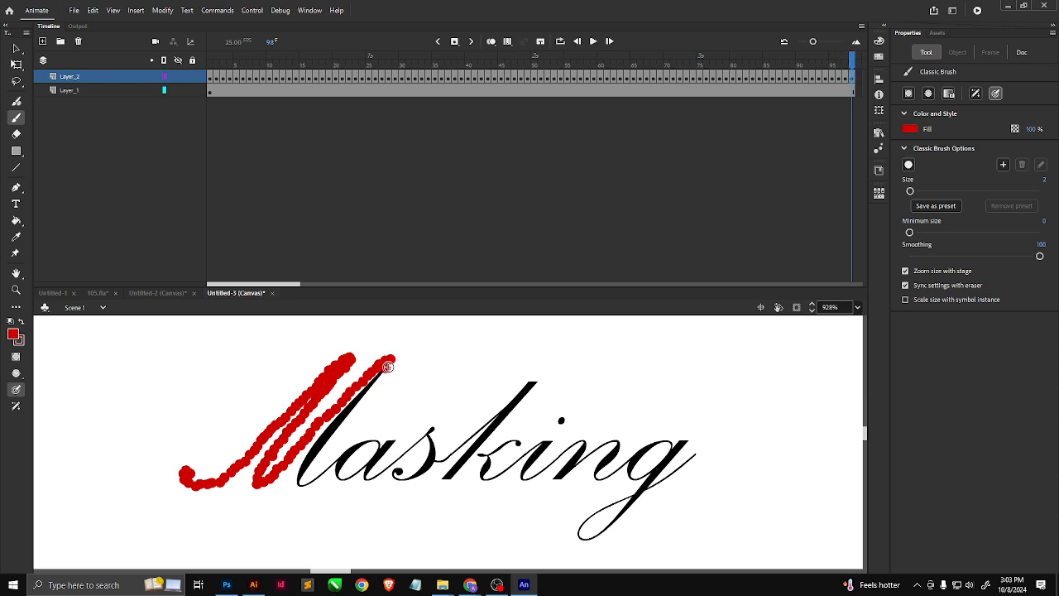
click(378, 366)
key(F6)
key(F6)
key(F6)
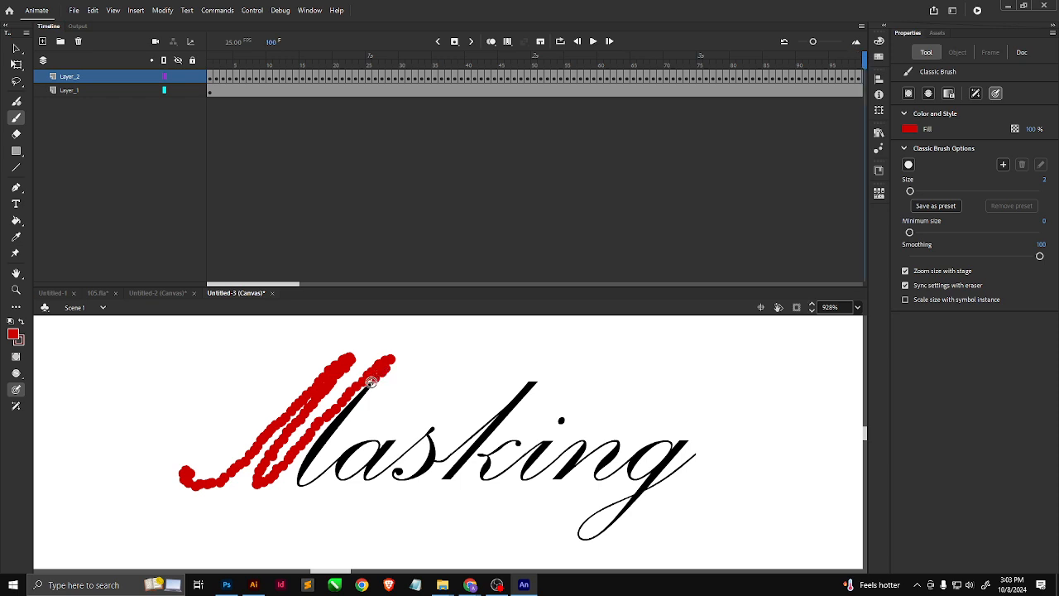
click(366, 389)
key(F6)
click(362, 395)
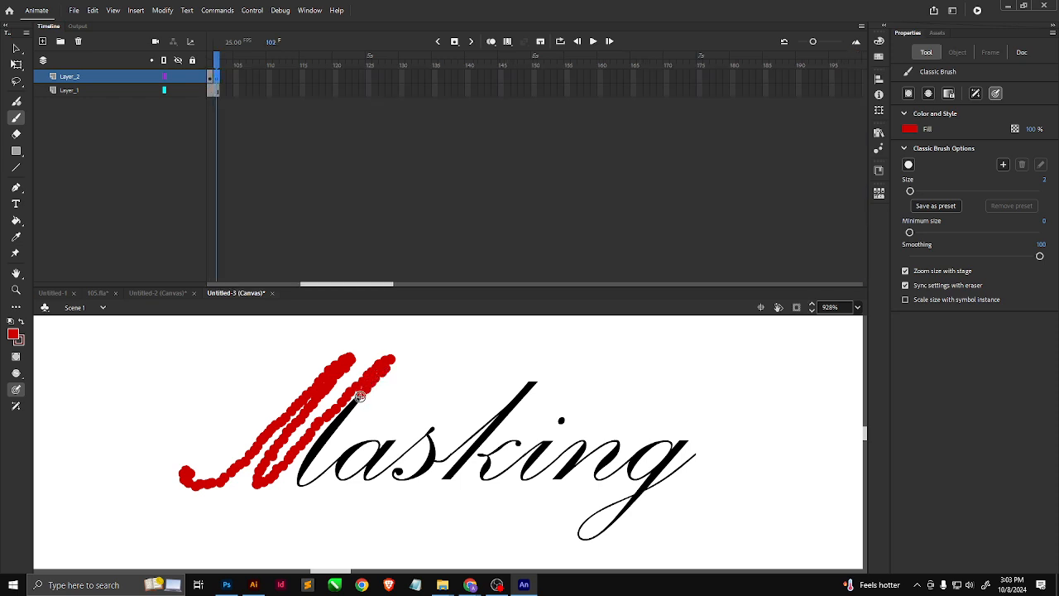
key(F6)
click(356, 401)
key(F6)
click(350, 407)
key(F6)
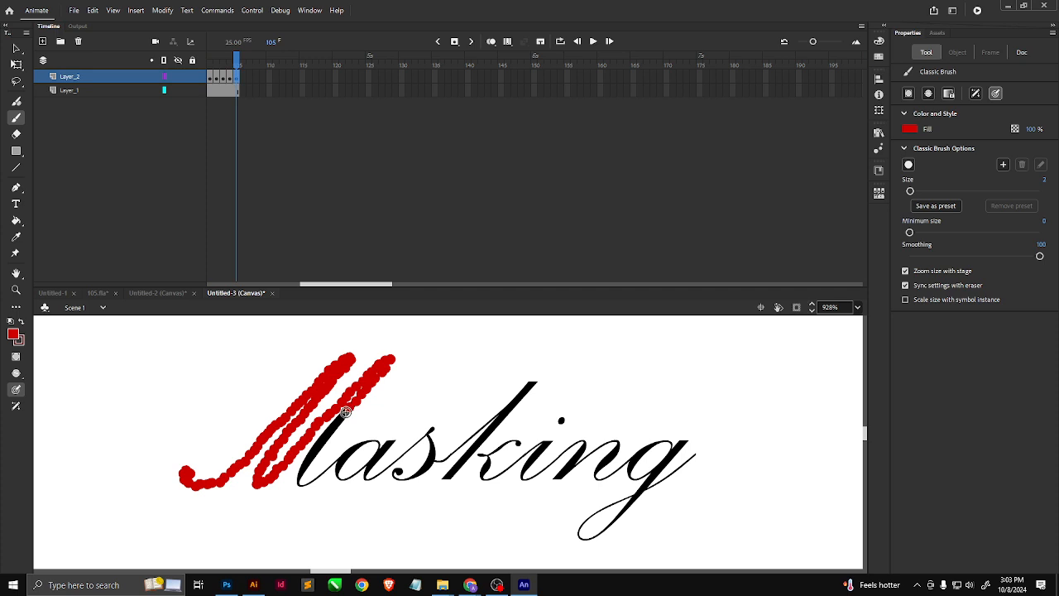
click(347, 412)
key(F6)
key(F6)
click(342, 416)
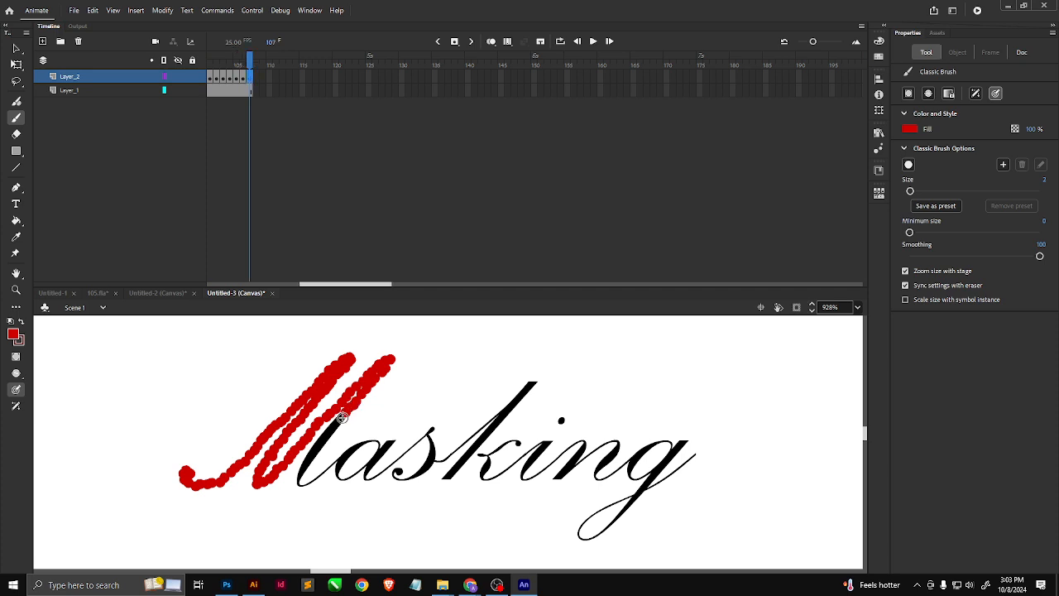
key(F6)
click(340, 419)
key(F6)
click(336, 423)
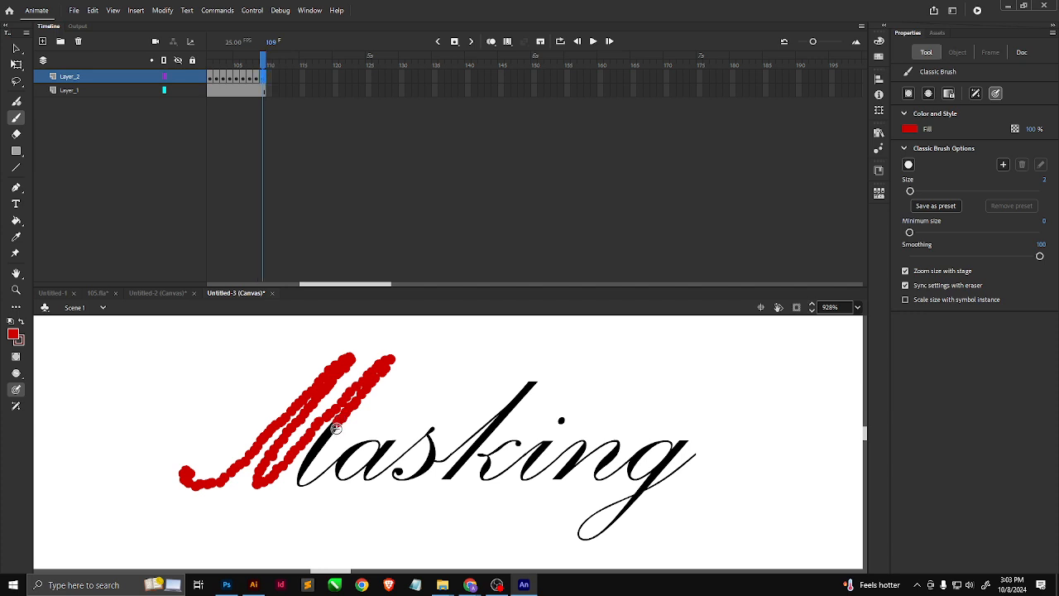
Continue the red dots frame by frame down the lower part of the M's second downstroke, adding keyframes from frame 110 to 122.
key(F6)
click(334, 428)
key(F6)
click(332, 430)
key(F6)
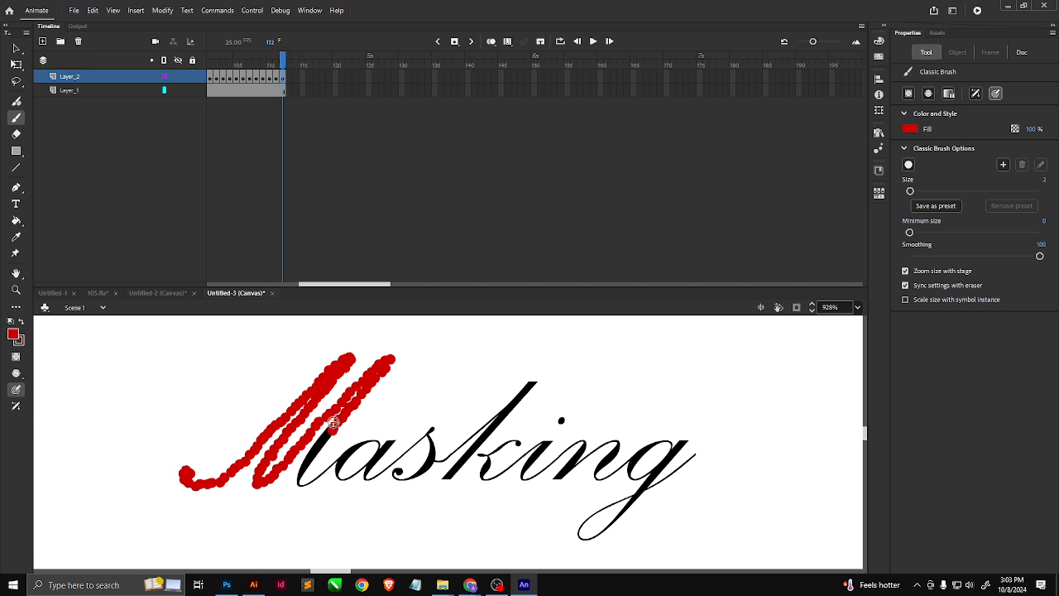
click(329, 433)
key(F6)
click(327, 435)
key(F6)
click(326, 435)
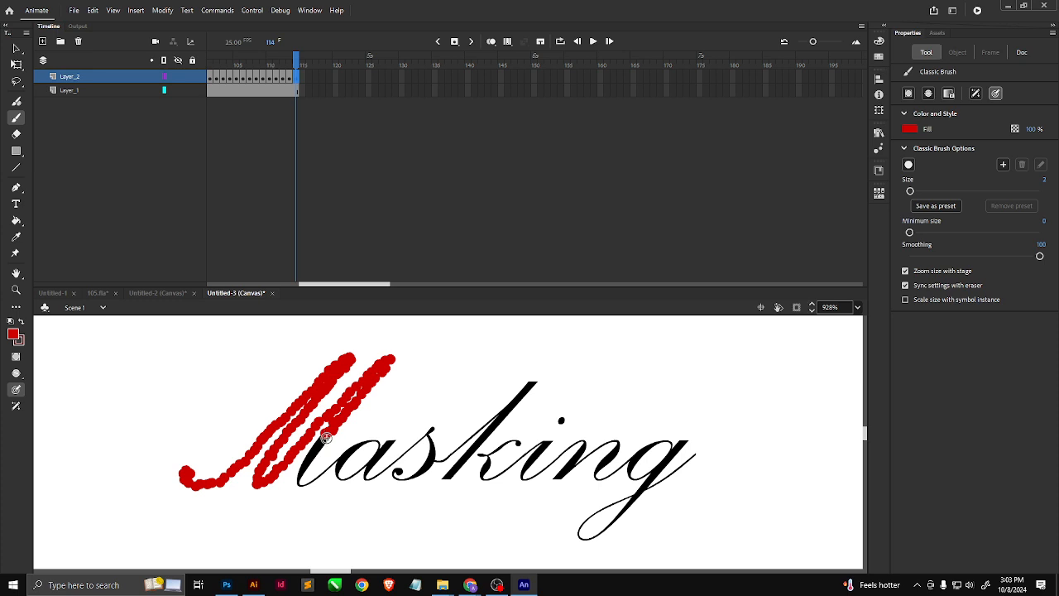
key(F6)
click(323, 438)
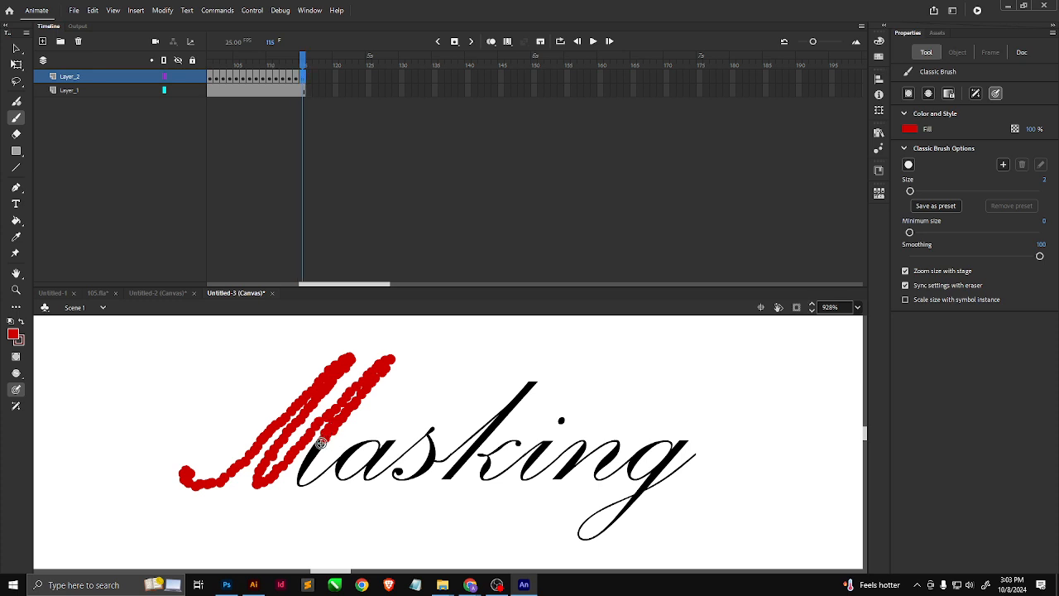
key(F6)
click(327, 438)
key(F6)
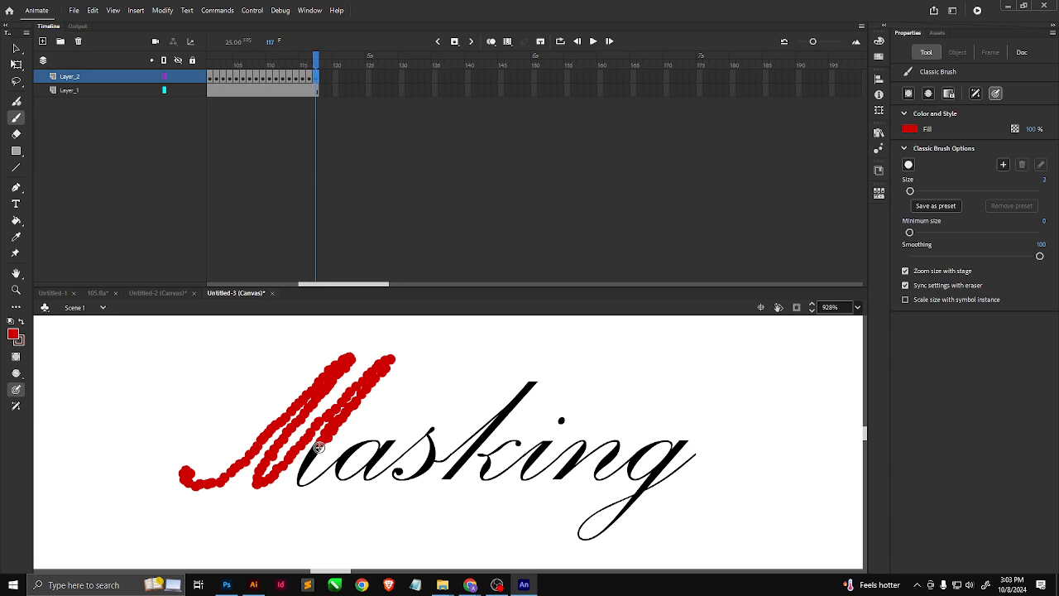
click(319, 446)
key(F6)
click(317, 449)
key(F6)
click(315, 453)
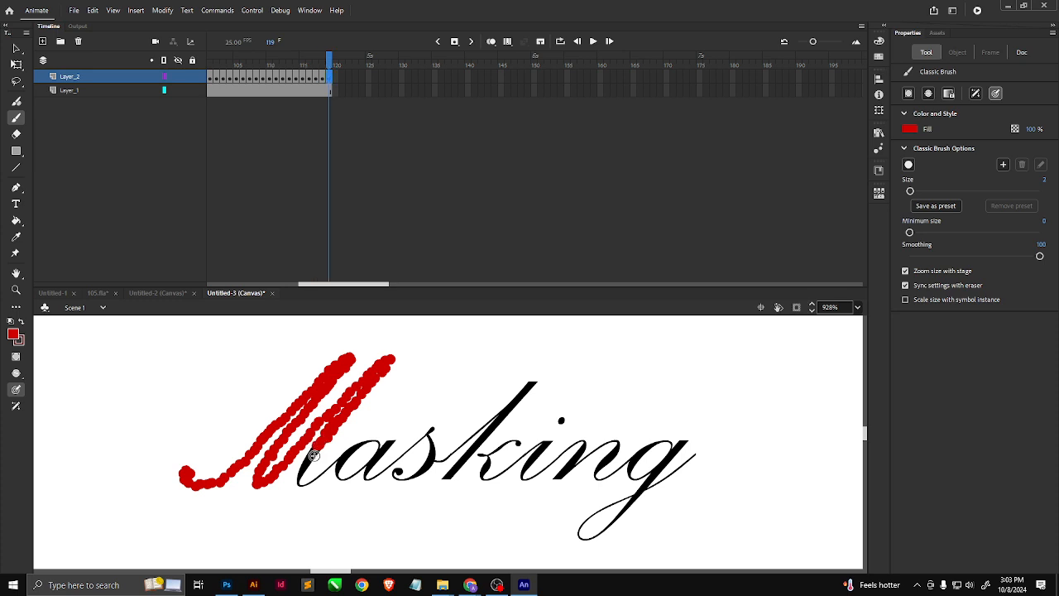
key(F6)
click(312, 457)
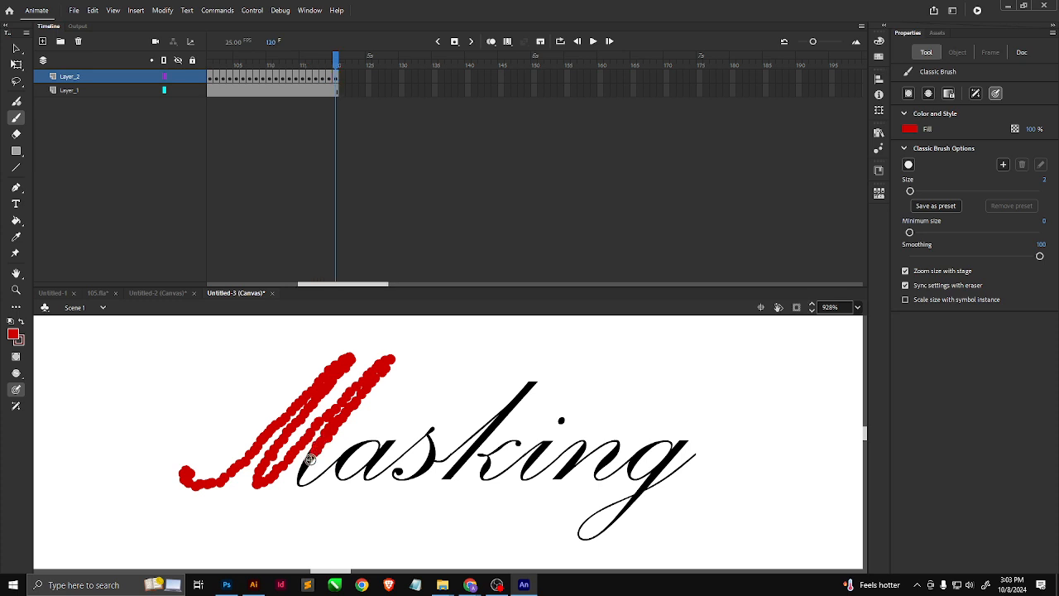
key(F6)
click(308, 462)
key(F6)
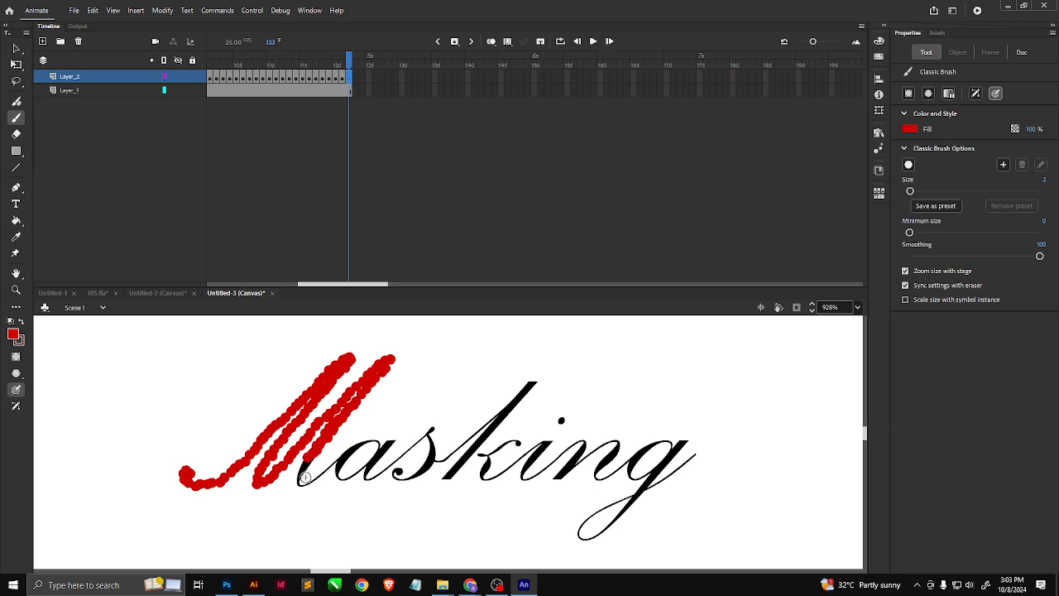
Finish the M with red dots around its last bottom turn and up the exit stroke, keyframing frames 123 to 136.
key(F6)
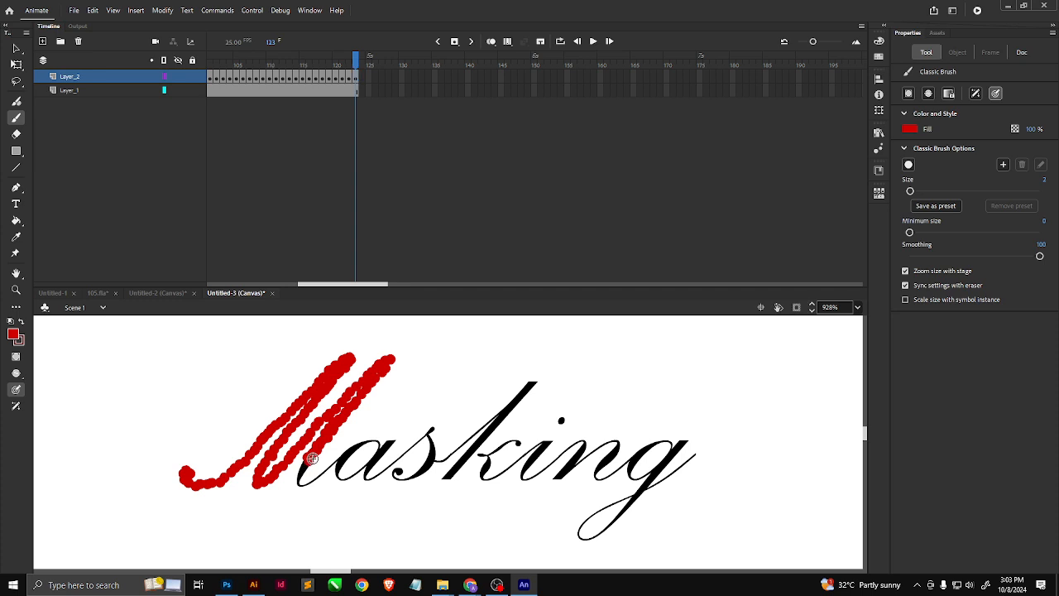
key(F6)
key(F6)
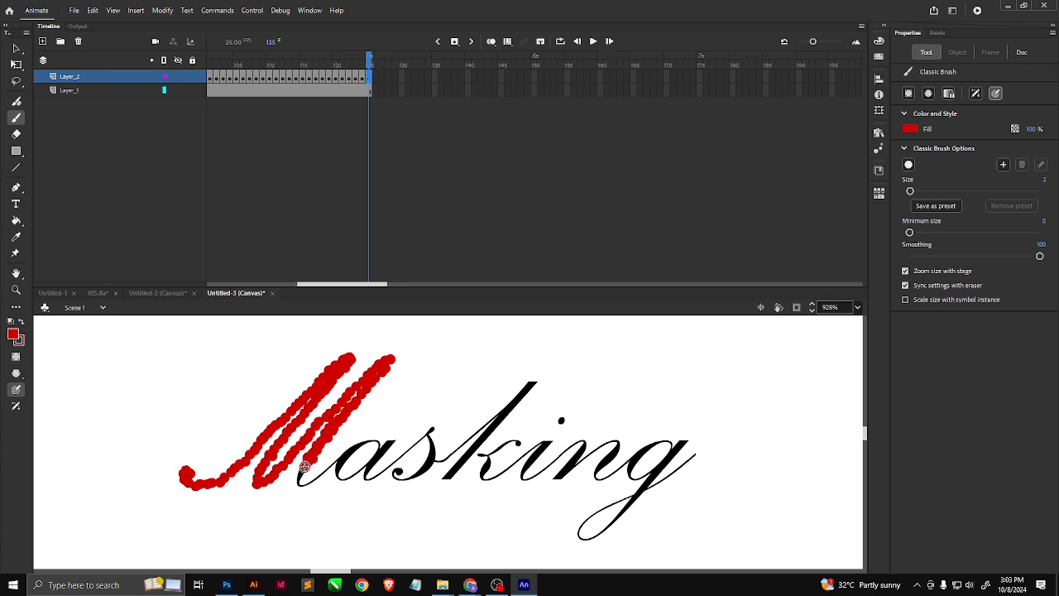
key(F6)
key(F6)
drag(300, 479, 301, 484)
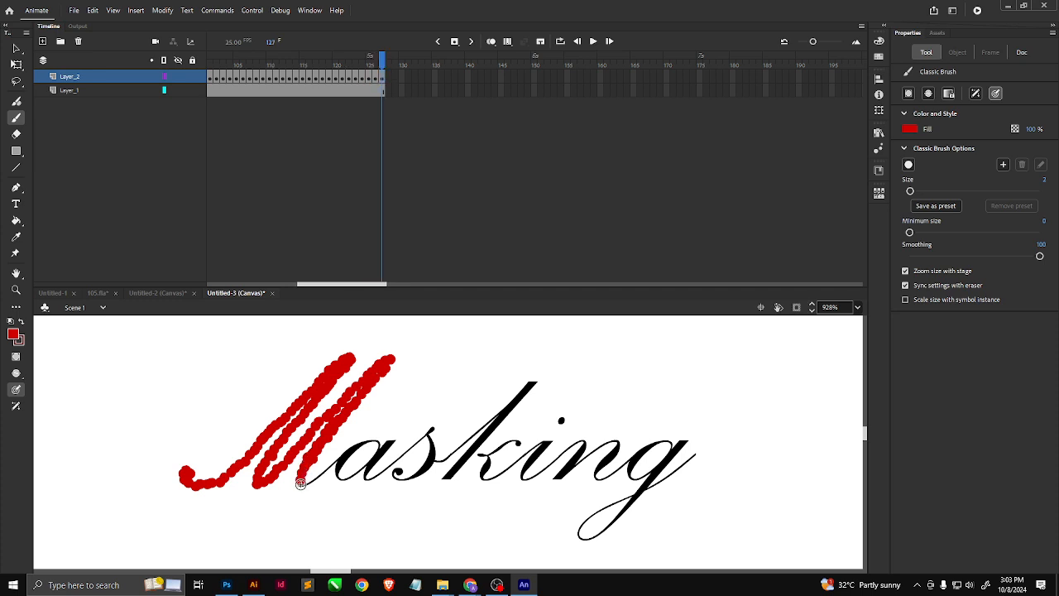
key(F6)
key(F6)
key(F6)
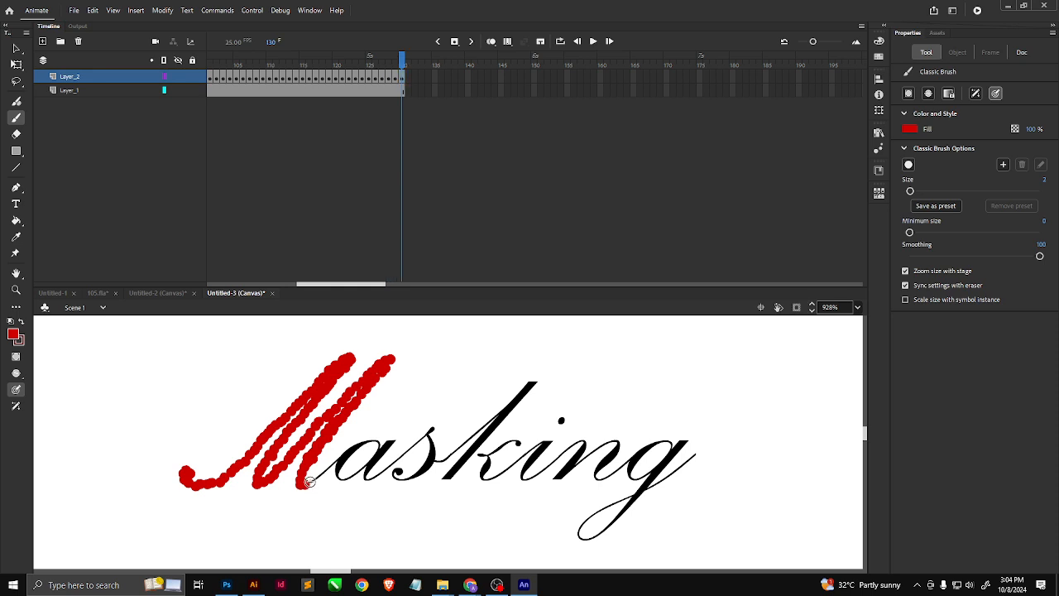
key(F6)
key(F6)
key(F6)
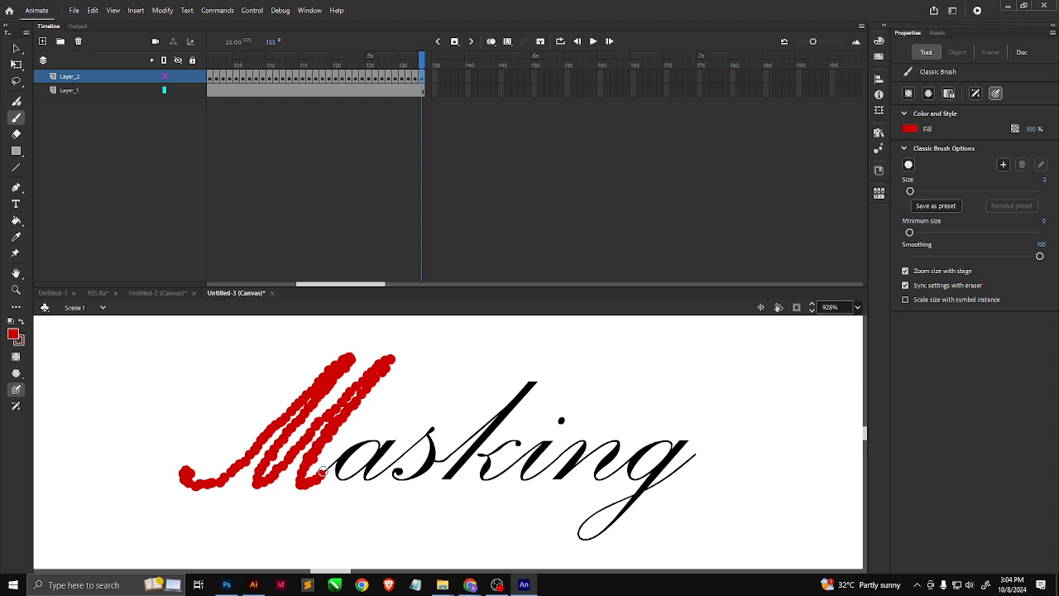
key(F6)
key(F6)
key(F6)
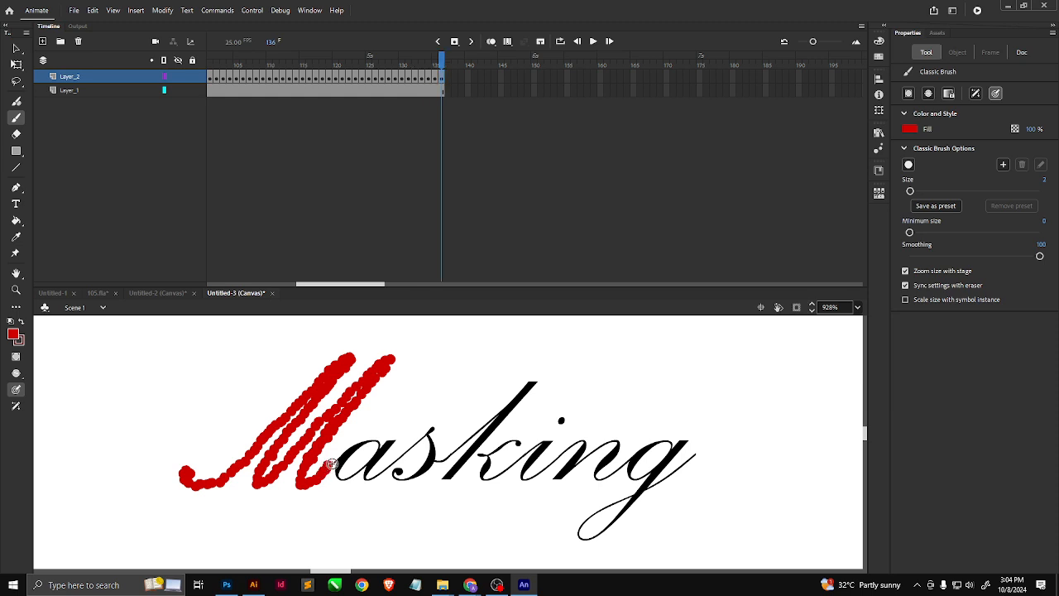
Return to the first frame and convert Layer_2 into a mask over Layer_1.
key(Return)
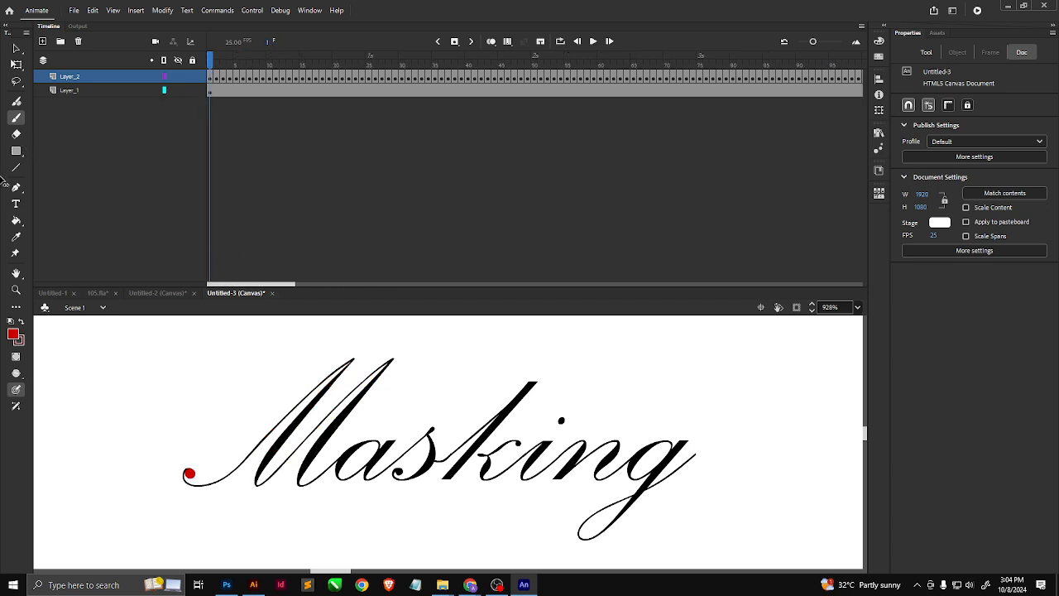
right_click(75, 76)
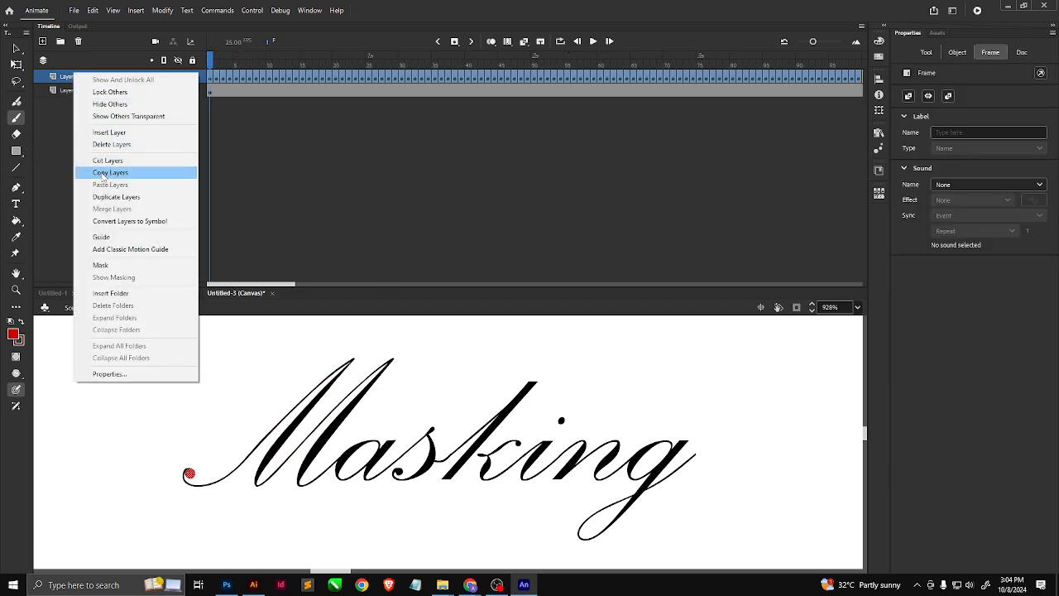
click(127, 267)
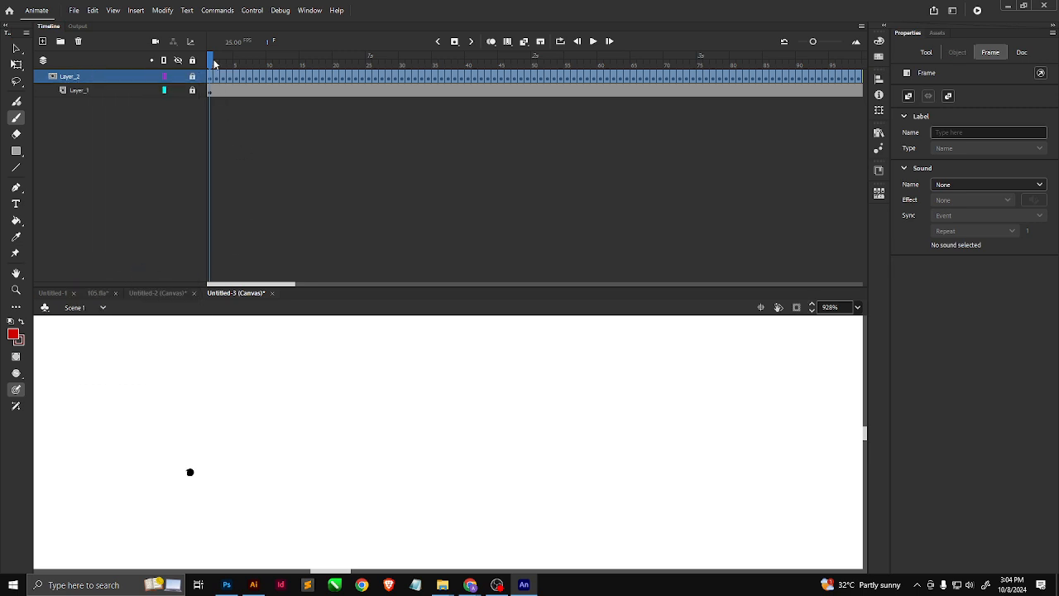
Play the masked animation of the letter M through to its last frame, and move the playhead back to frame 1.
key(Return)
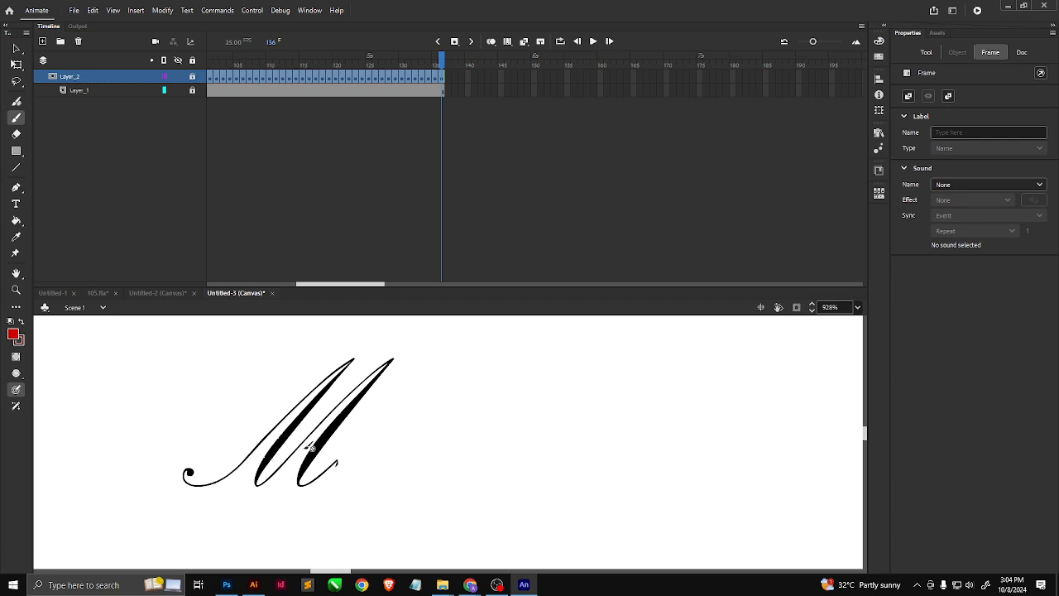
mouse_move(448, 70)
mouse_down()
mouse_move(207, 71)
mouse_move(4, 124)
mouse_up()
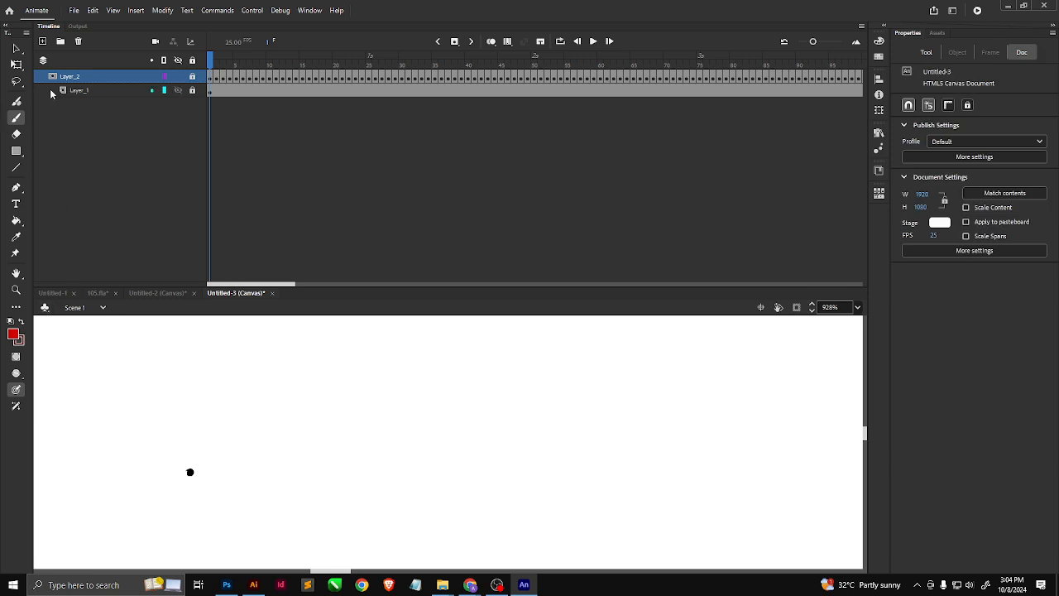
Add a new layer above the mask layer, and switch to Chrome with a new tab open.
click(43, 41)
key(alt+Tab)
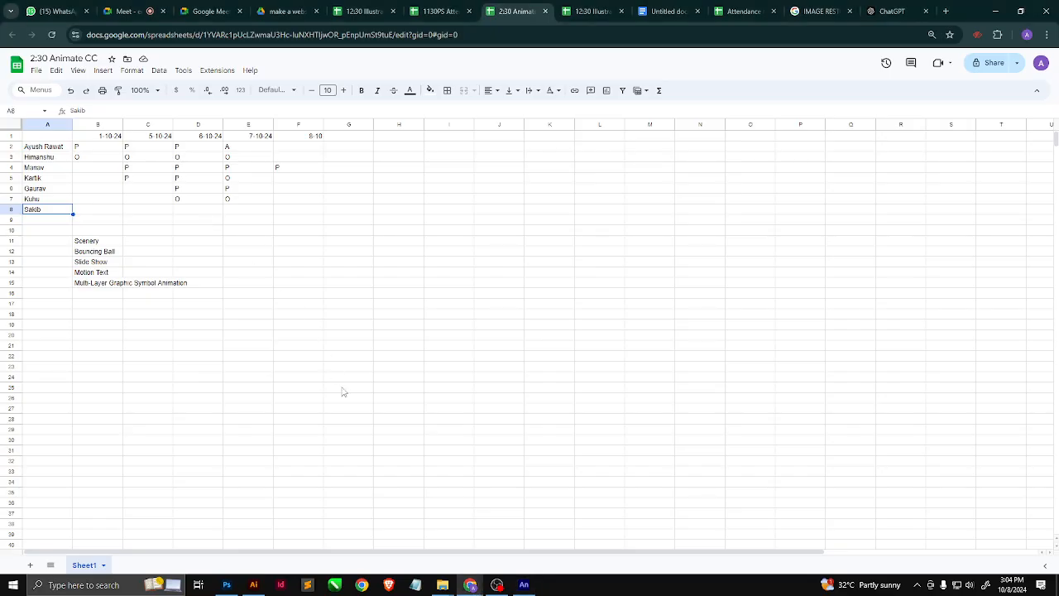
key(ctrl+t)
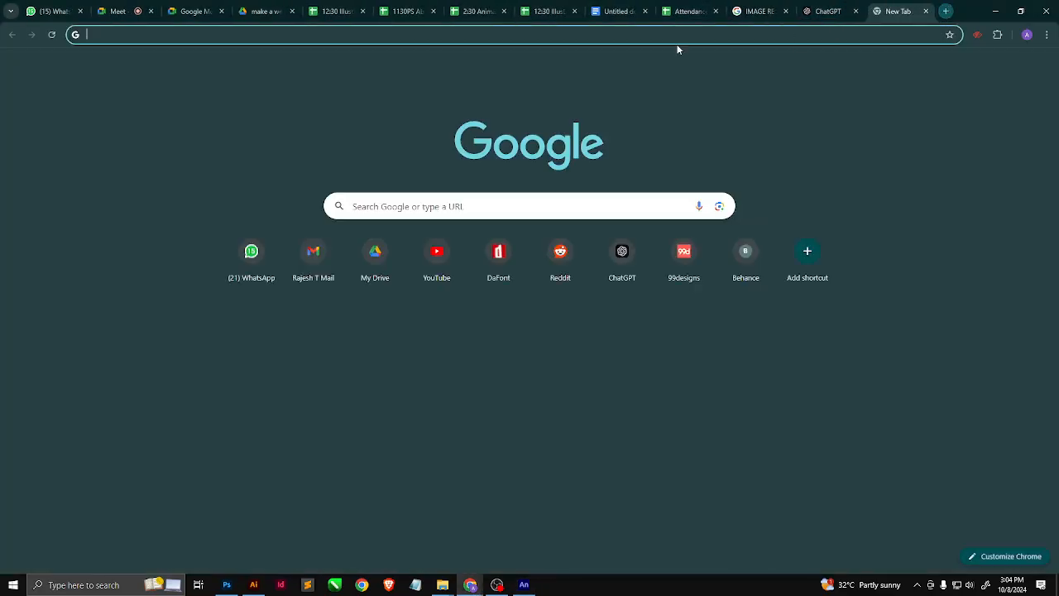
text(b)
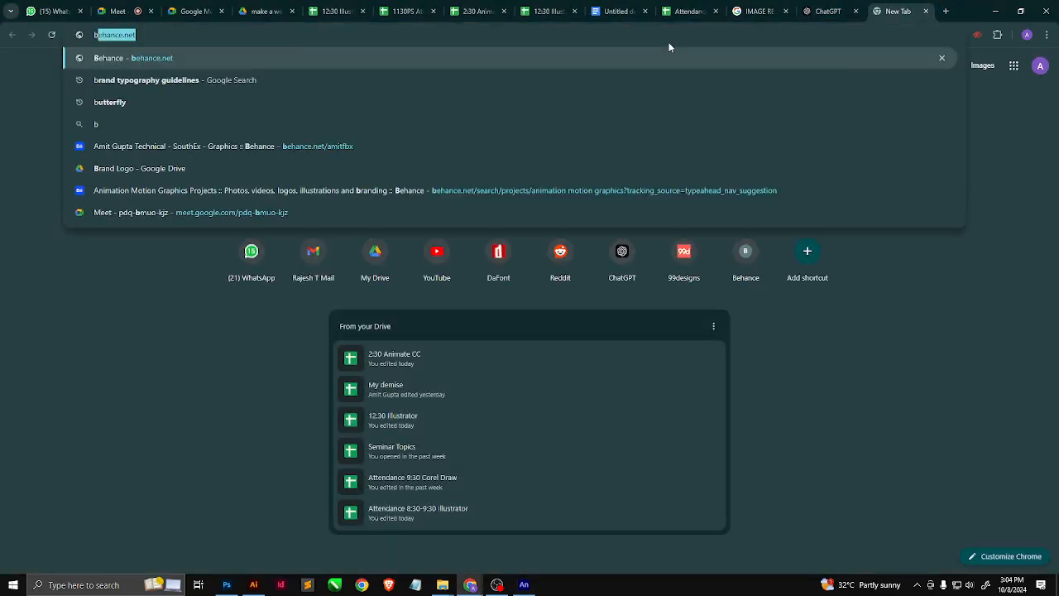
text(rush)
key(Return)
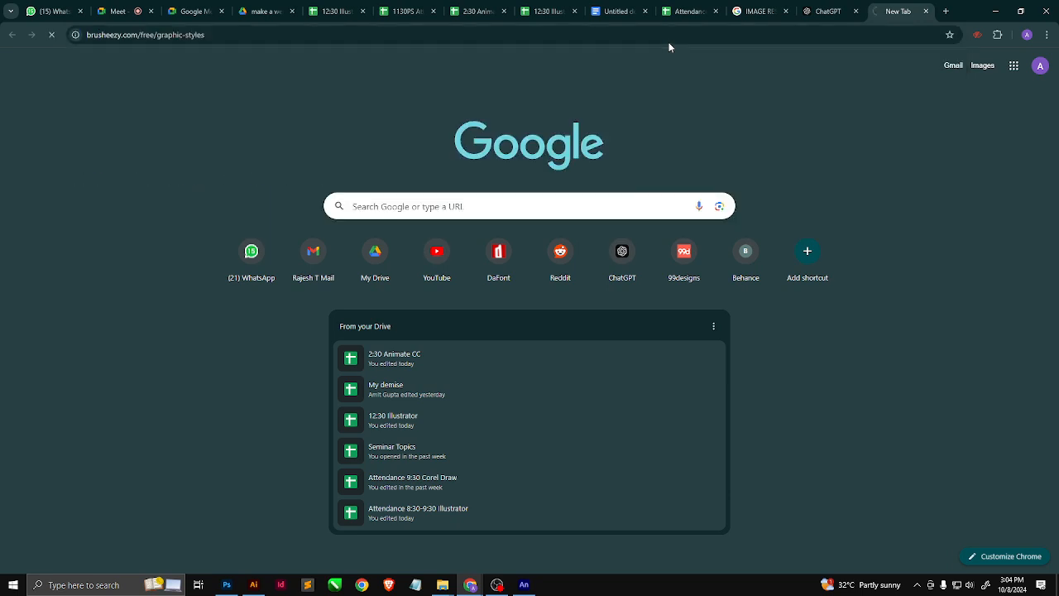
Search Google Images for "brush paint".
click(274, 35)
text(b)
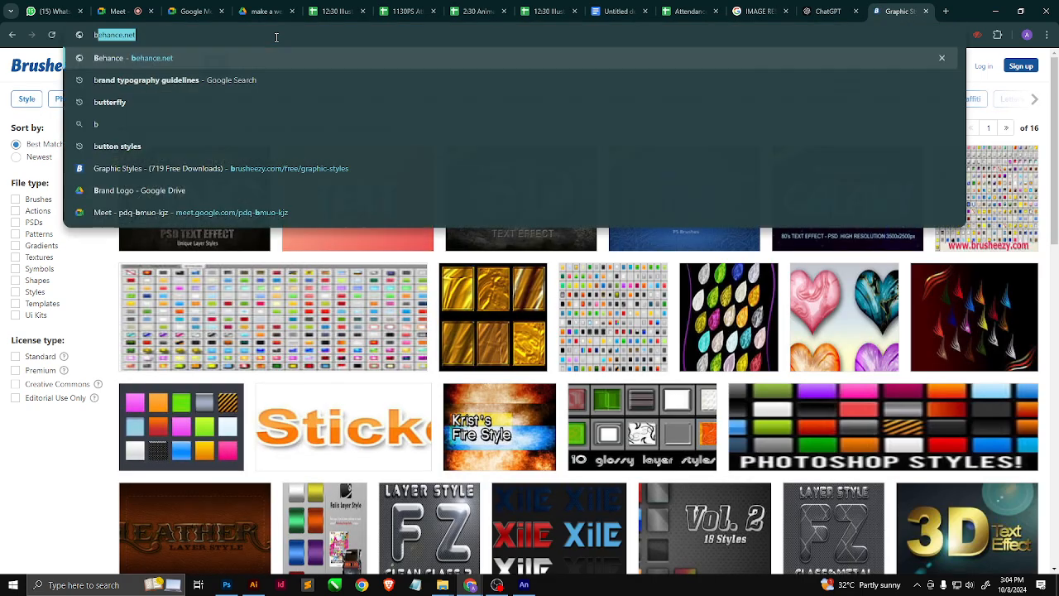
text(rush)
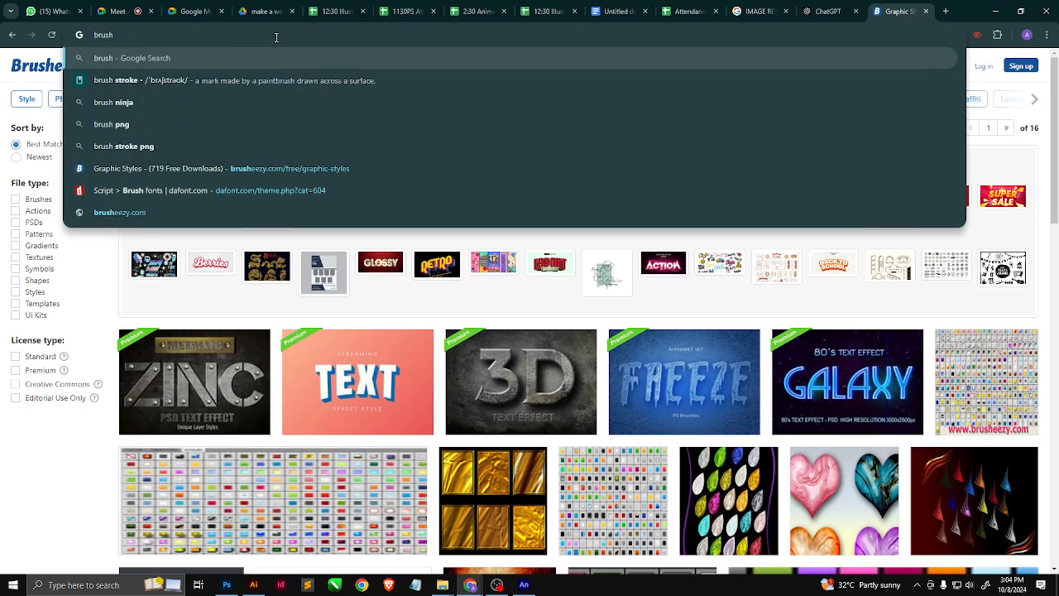
text( paint)
key(Return)
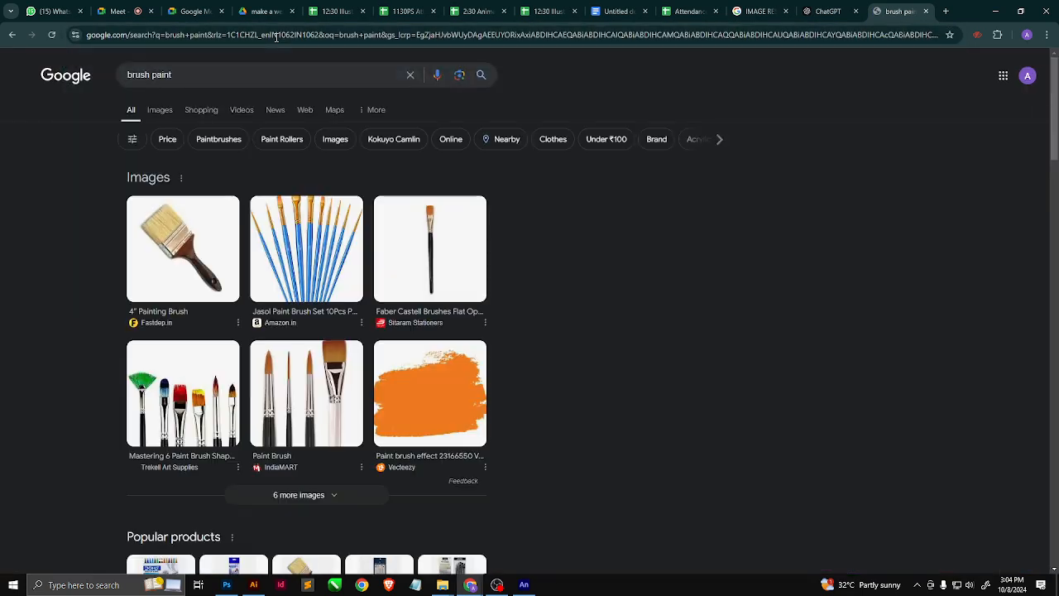
click(153, 111)
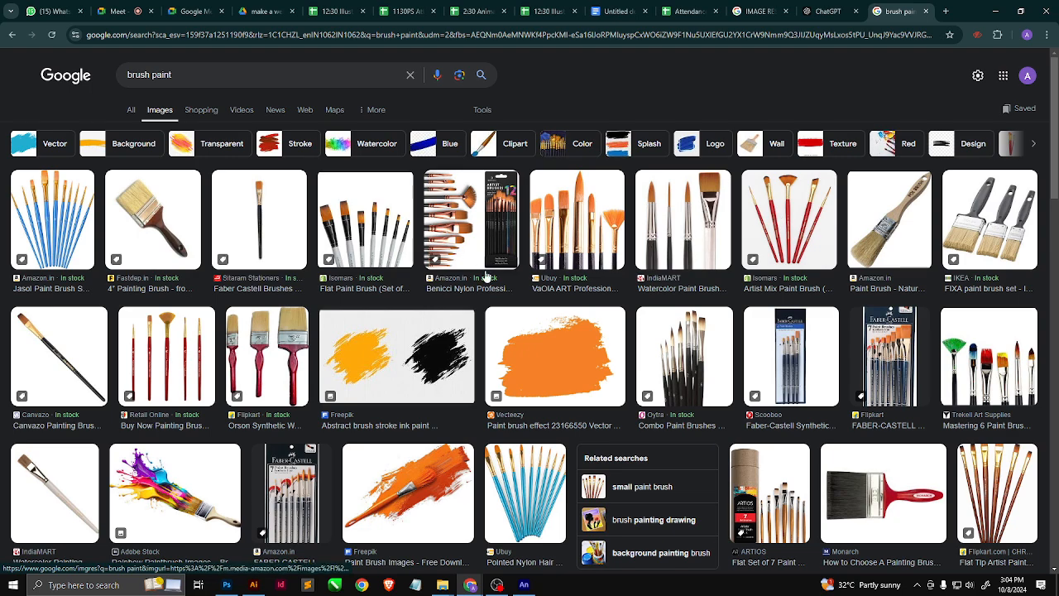
Find the cartoon paintbrush drawing from How to Draw for Kids in the image results and copy its enlarged image.
scroll(585, 285, down, 5)
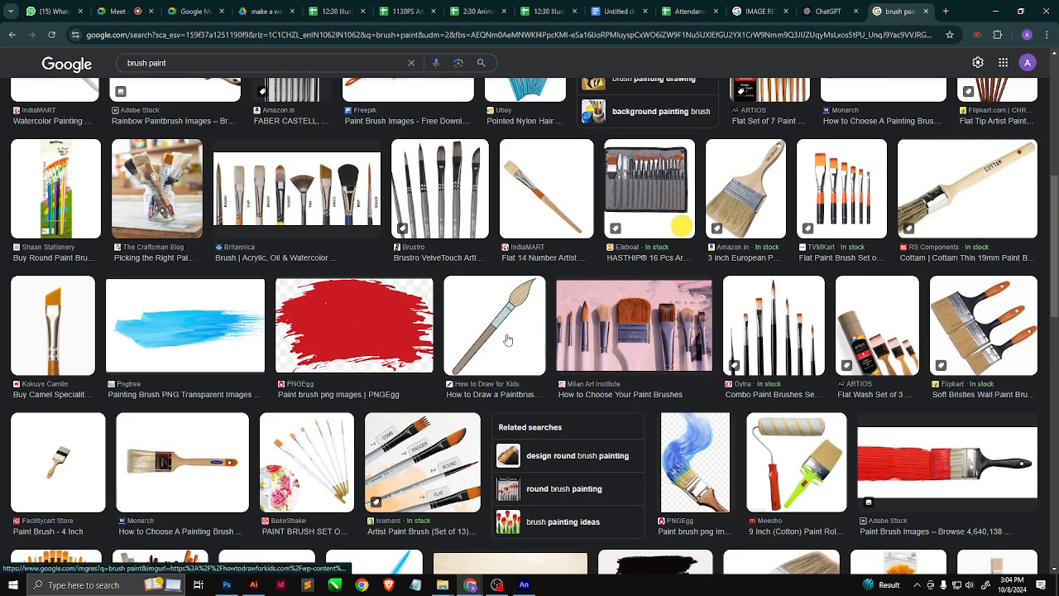
click(508, 340)
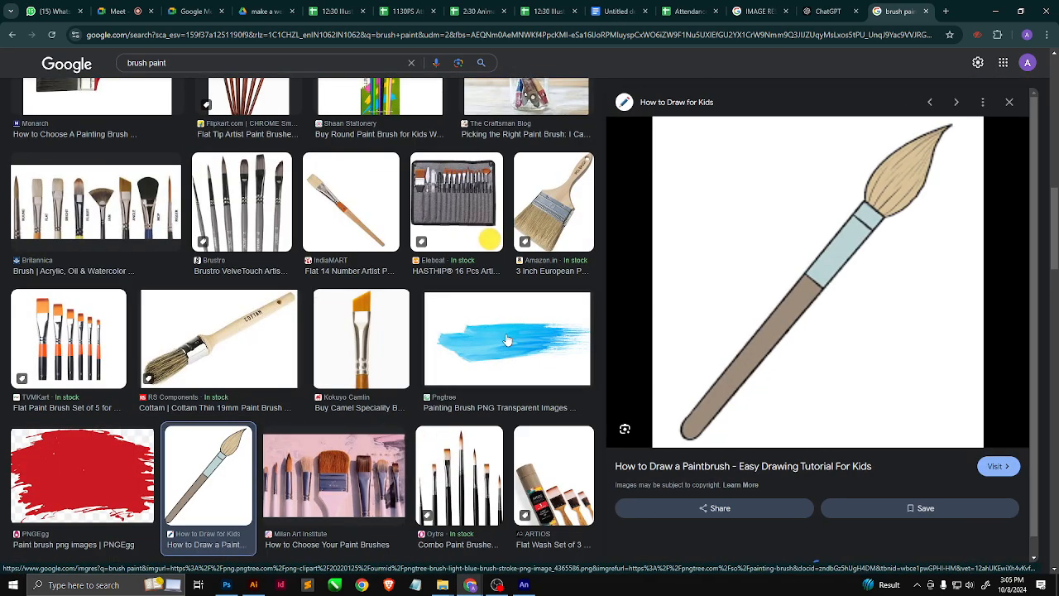
right_click(797, 331)
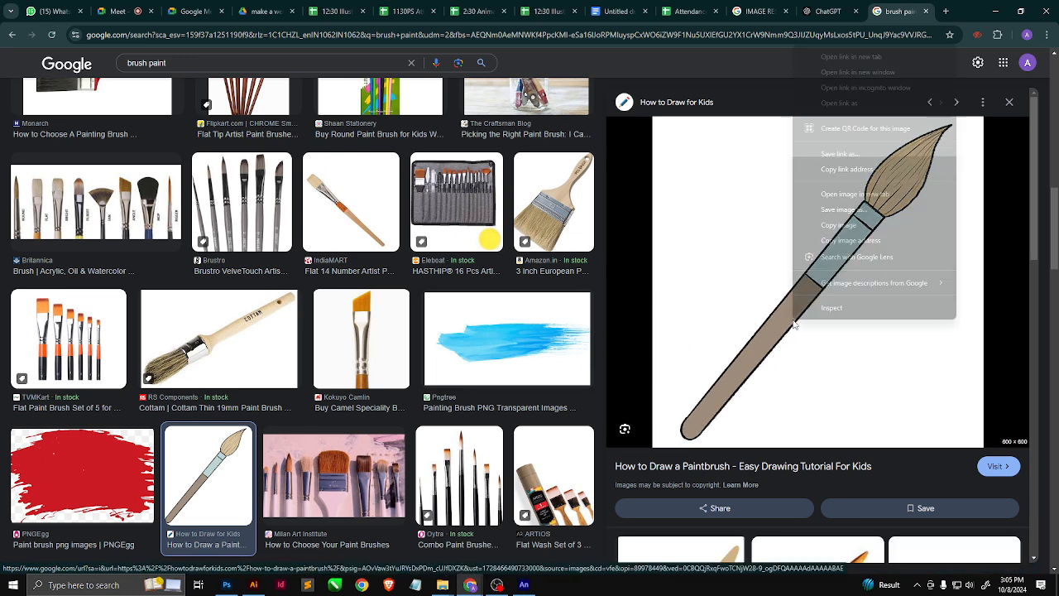
click(849, 228)
Switch to Photoshop, create a 600 x 600 px document and paste the copied paintbrush image into it.
key(alt+Tab)
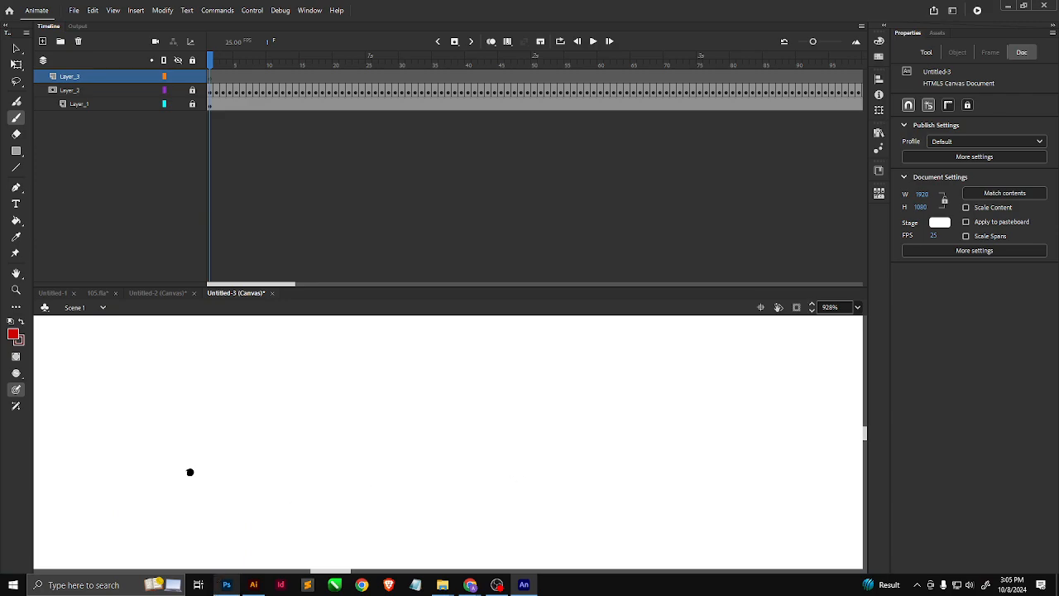
click(226, 584)
key(ctrl+n)
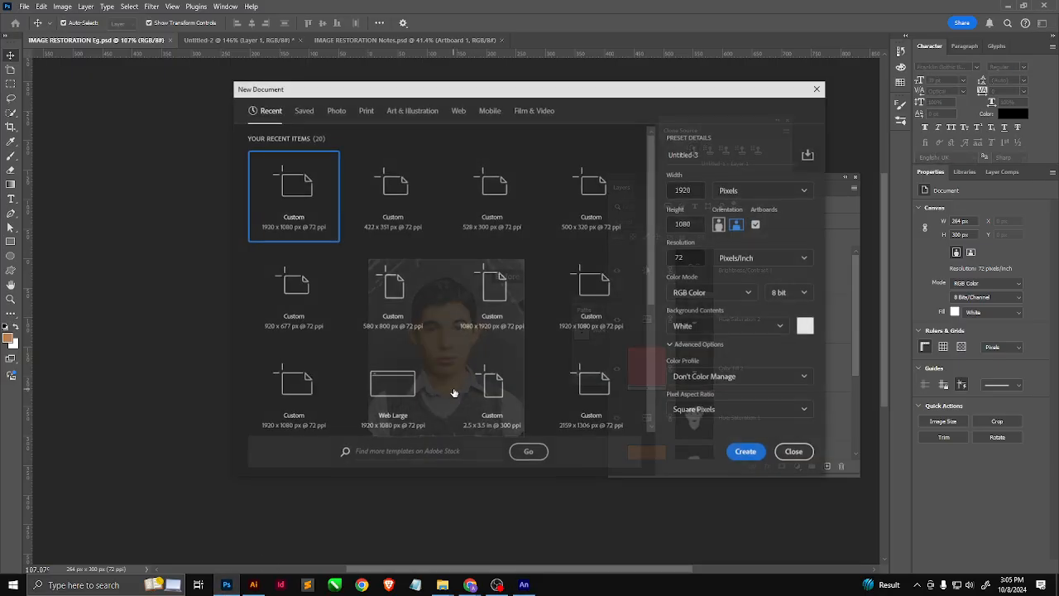
key(Return)
key(ctrl+v)
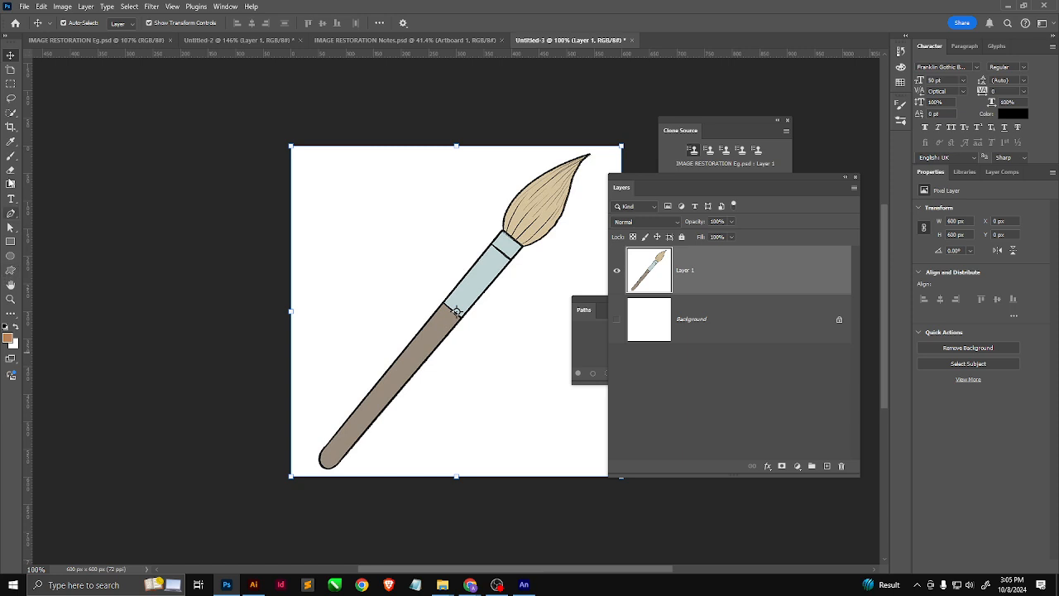
Cut out the paintbrush onto its own layer using the Object Selection Tool, and hide the original image layer.
click(11, 113)
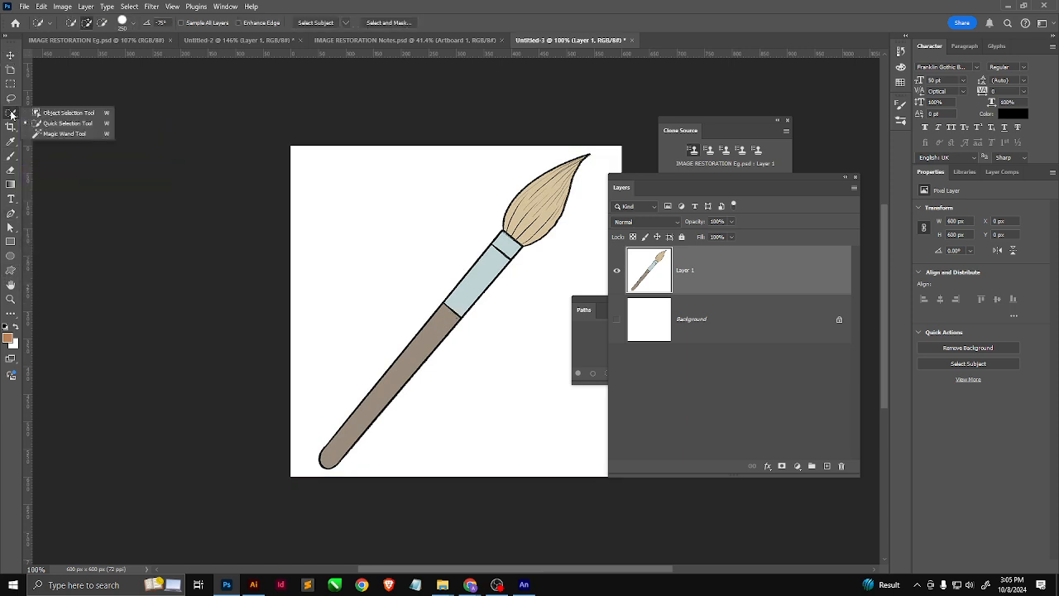
click(66, 113)
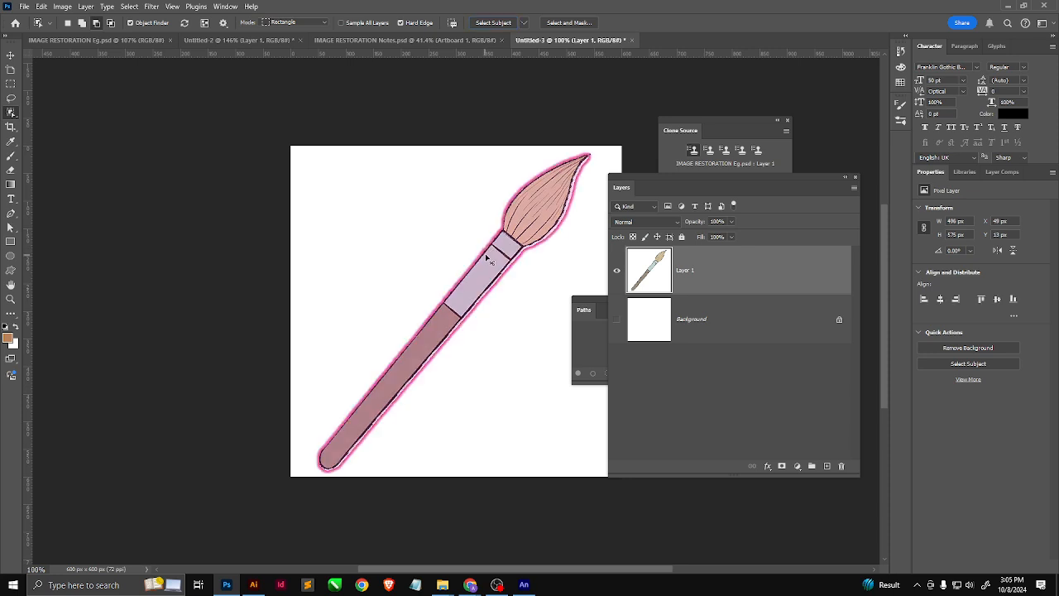
click(489, 259)
key(ctrl+j)
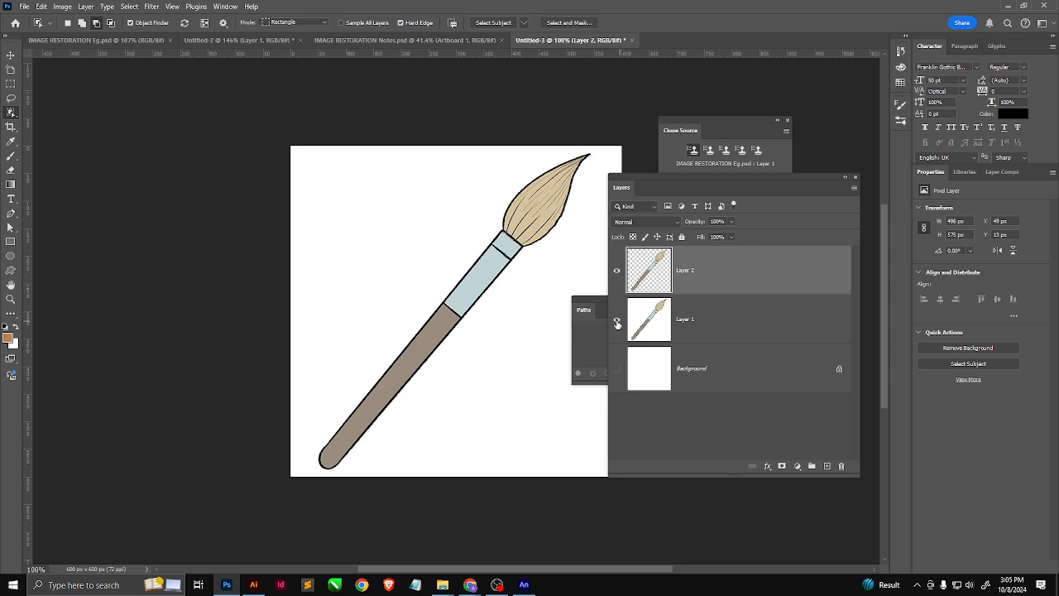
click(617, 319)
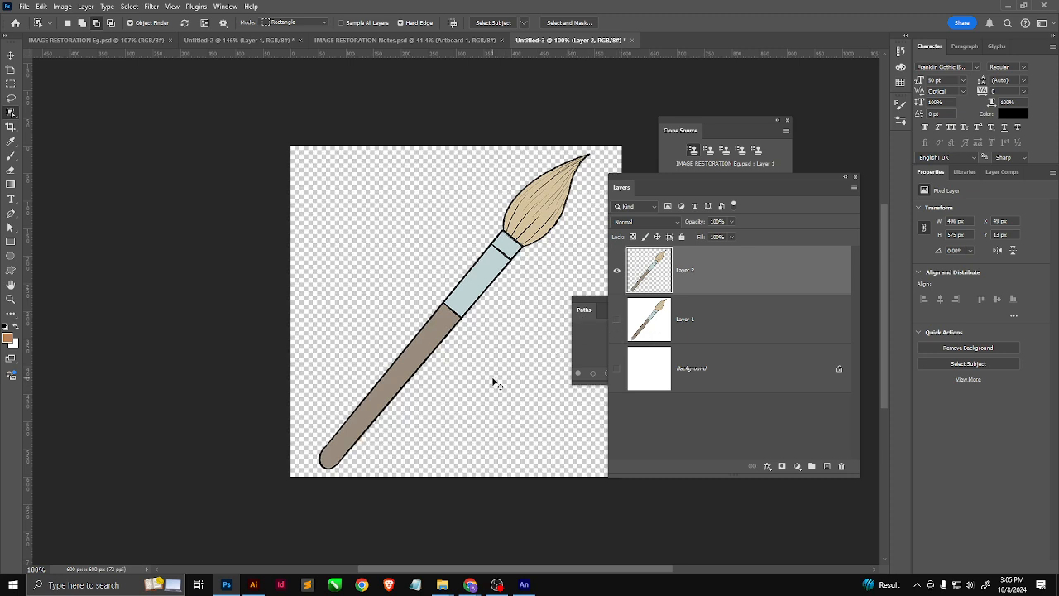
Save a copy of the cut-out as a PNG named "brush PNG" in the Animate CC 230 M-F folder on drive H, keeping the large file size option.
key(ctrl+shift+s)
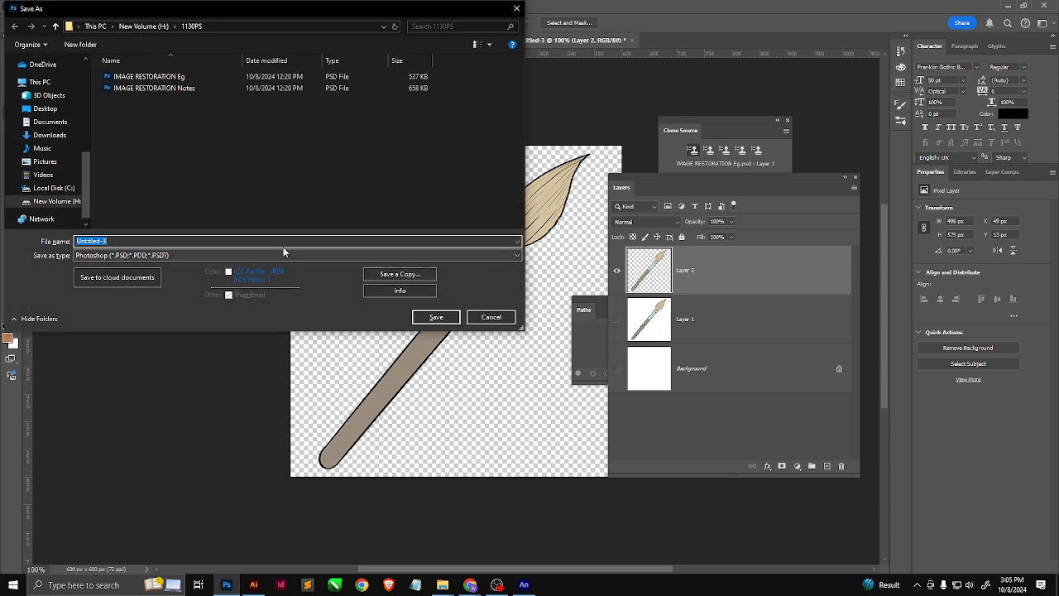
click(372, 274)
click(298, 255)
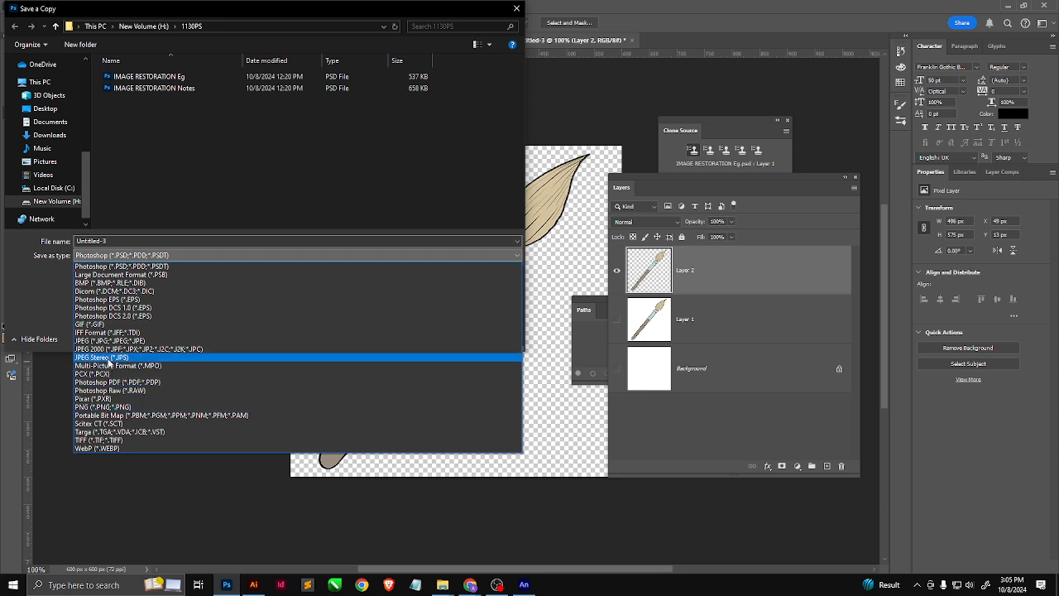
click(106, 407)
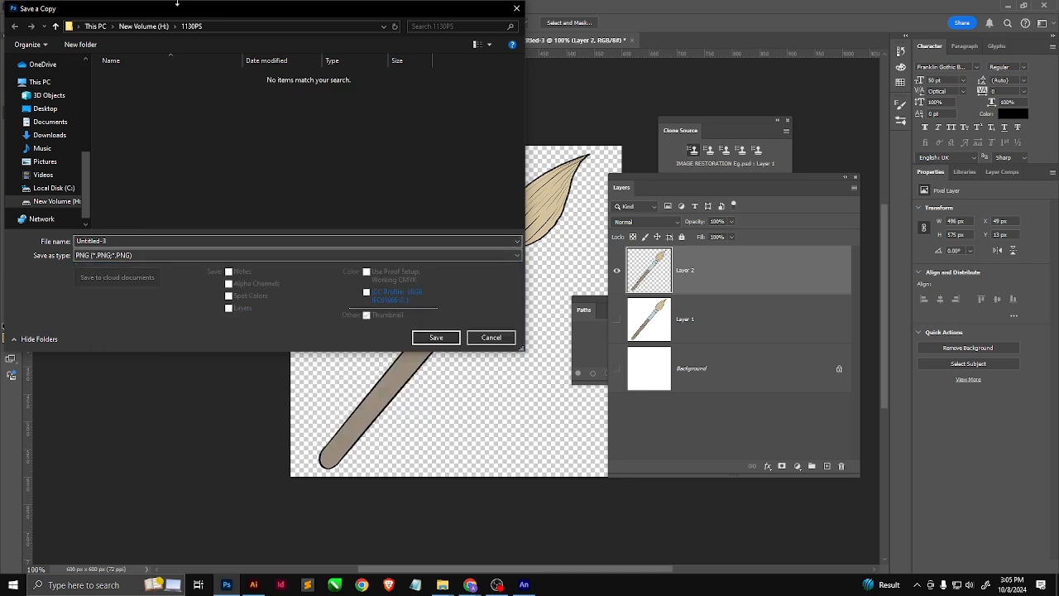
click(143, 26)
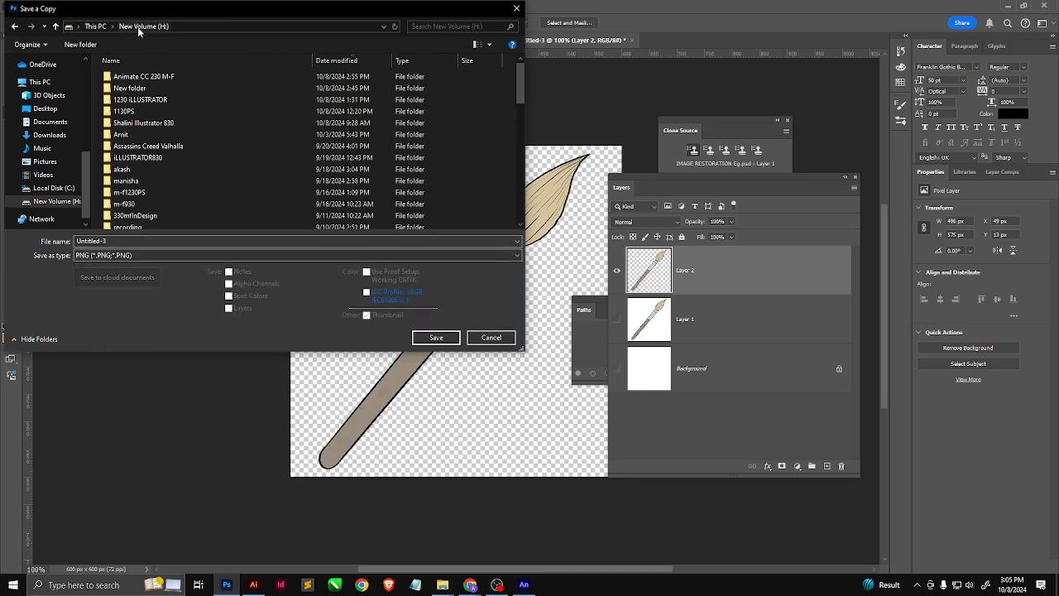
double_click(146, 79)
click(161, 240)
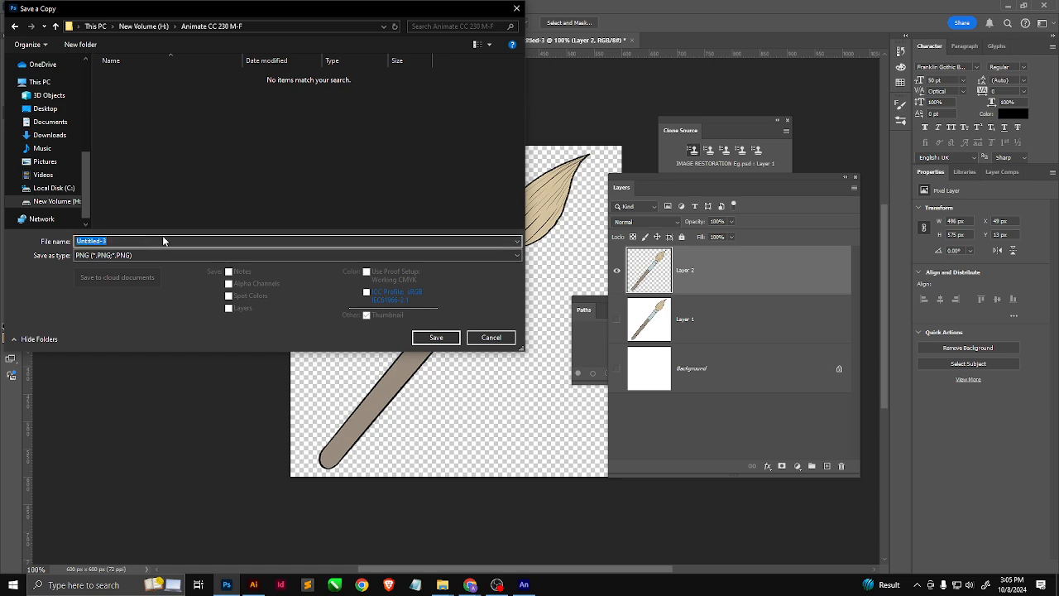
text(brush PNG)
click(429, 339)
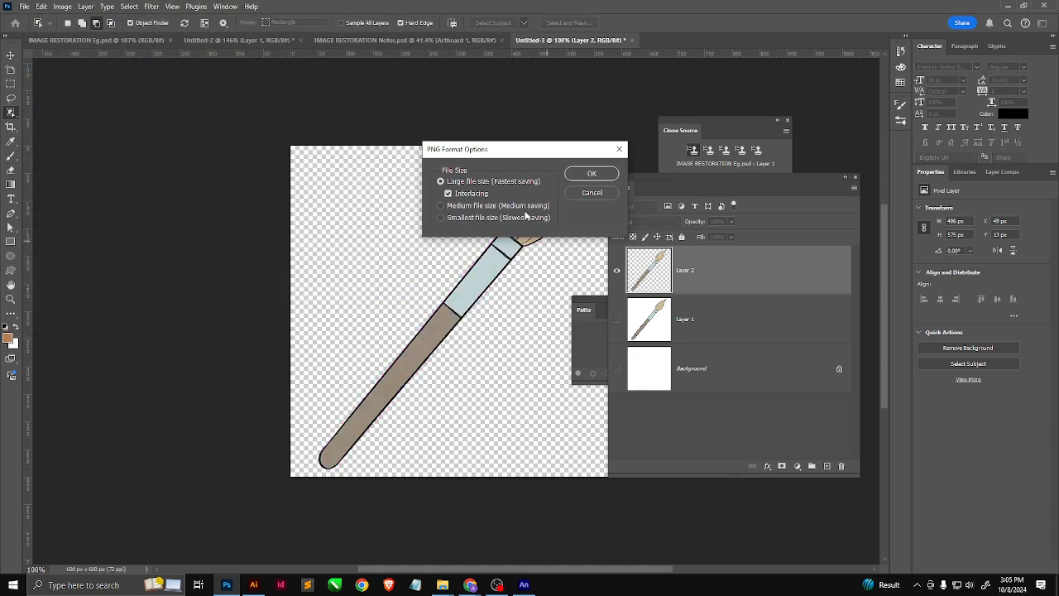
click(592, 173)
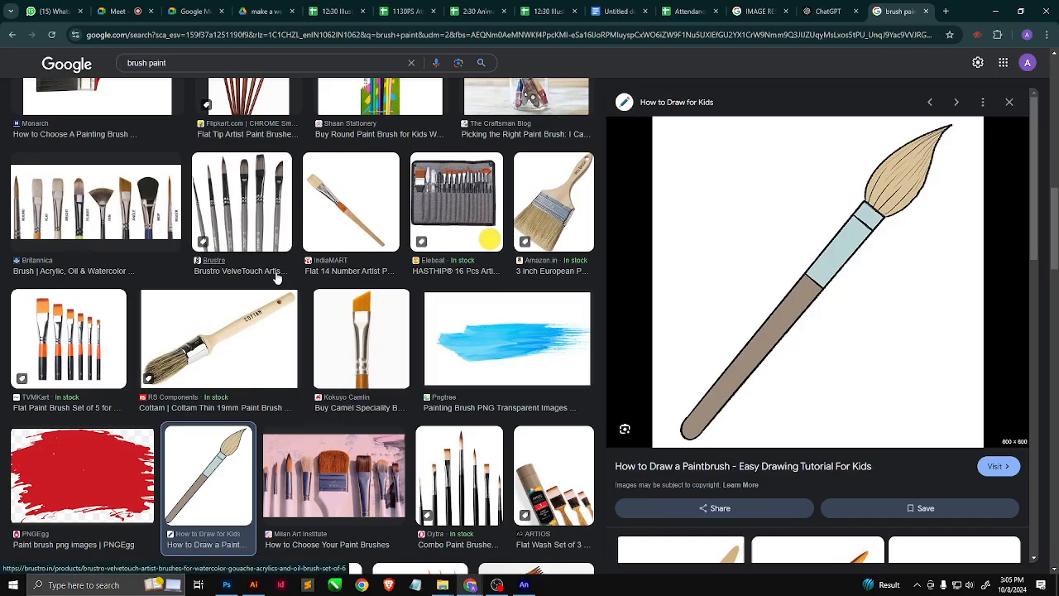
Switch back to the Untitled-3 canvas document in Adobe Animate.
key(alt+Tab)
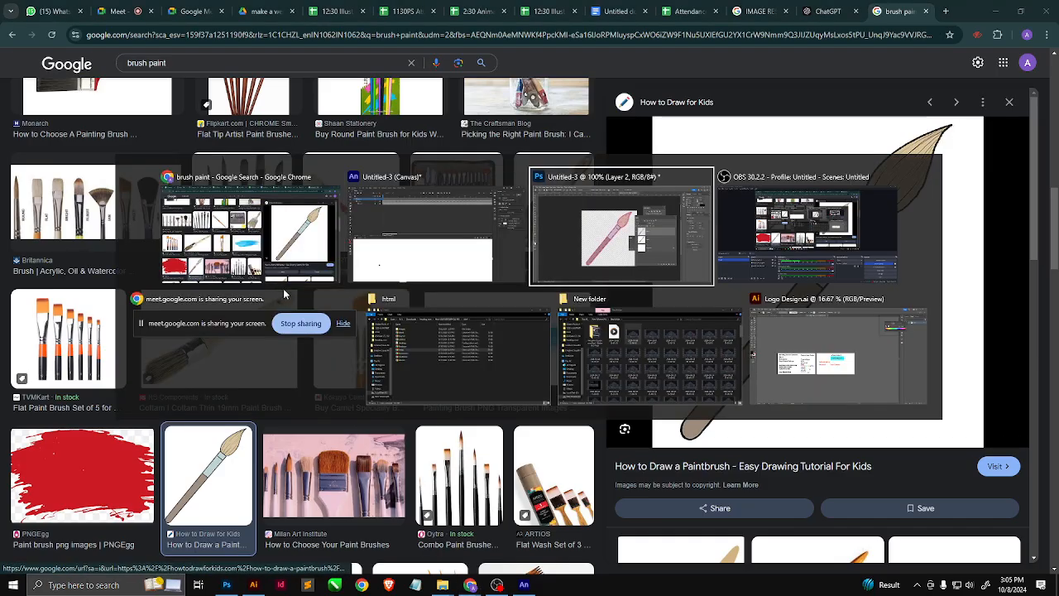
key(alt+Tab)
key(alt+Tab)
key(alt+Tab)
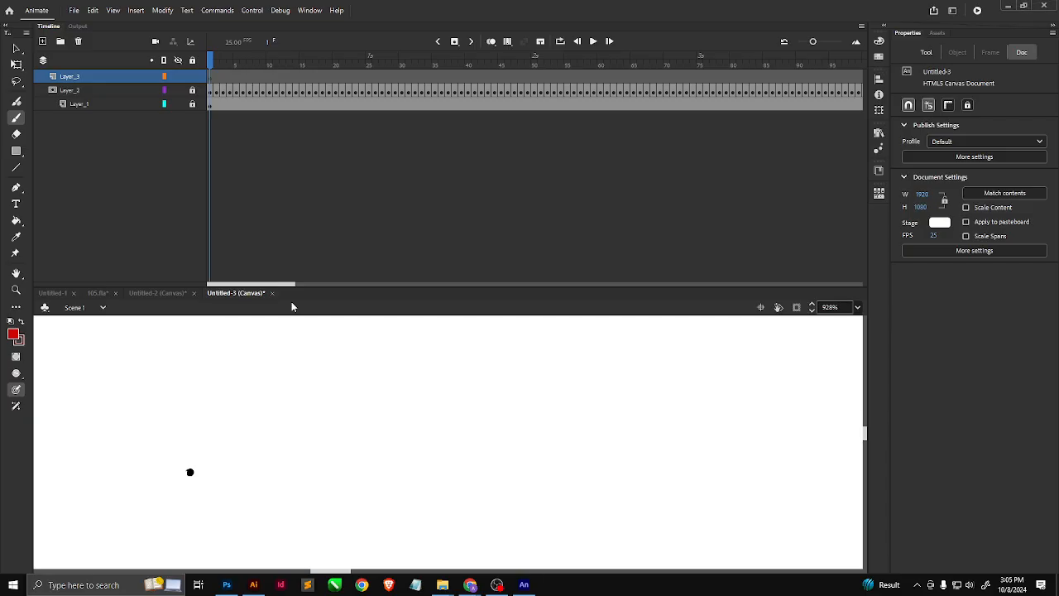
Import "brush PNG" from the Animate CC 230 M-F folder on drive H to the stage on the new top layer.
scroll(331, 439, down, 2)
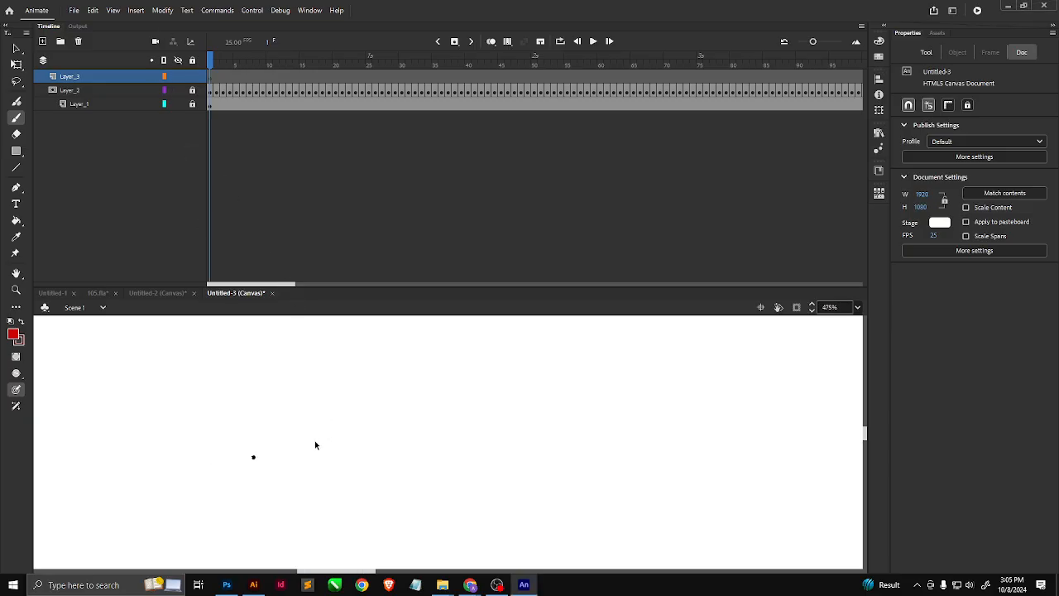
click(74, 10)
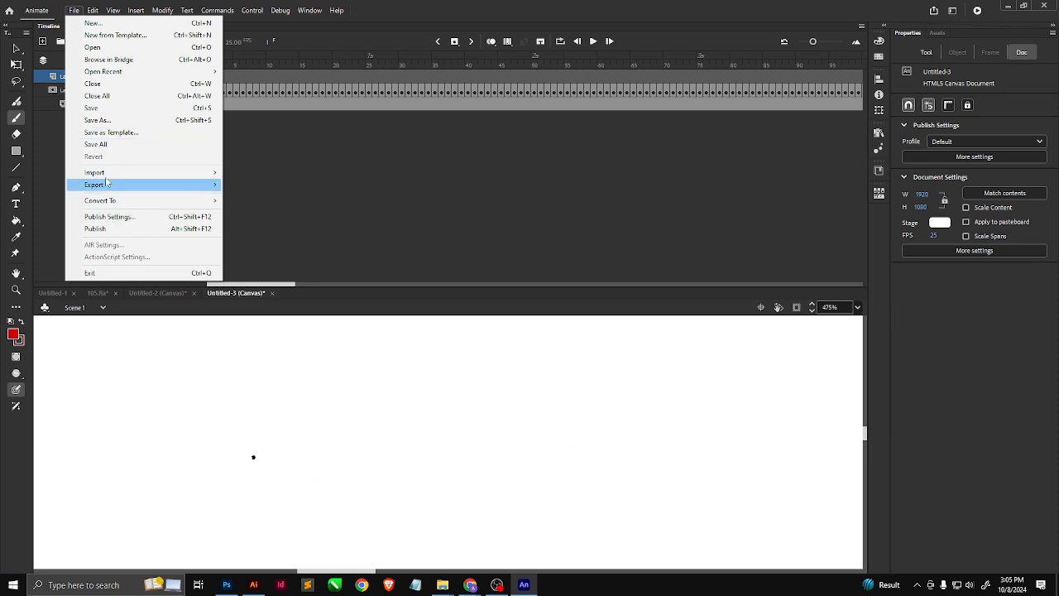
mouse_move(113, 172)
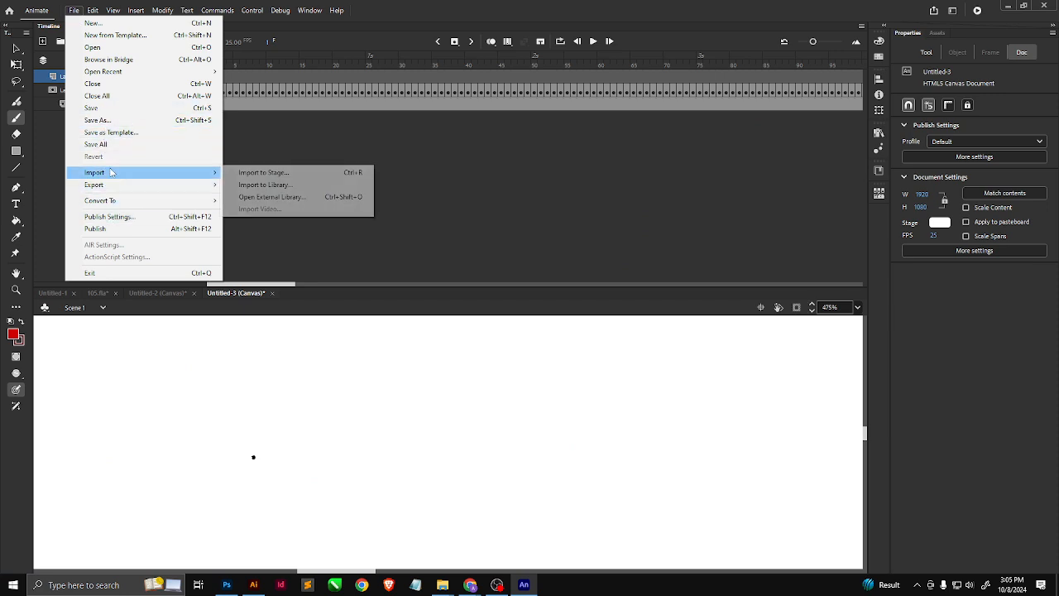
click(282, 173)
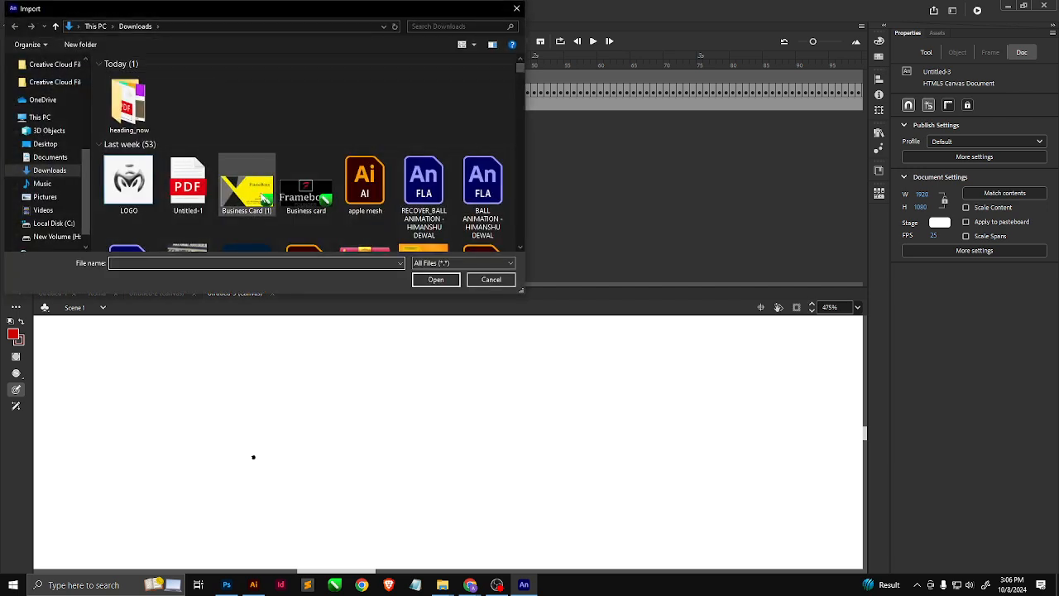
click(43, 219)
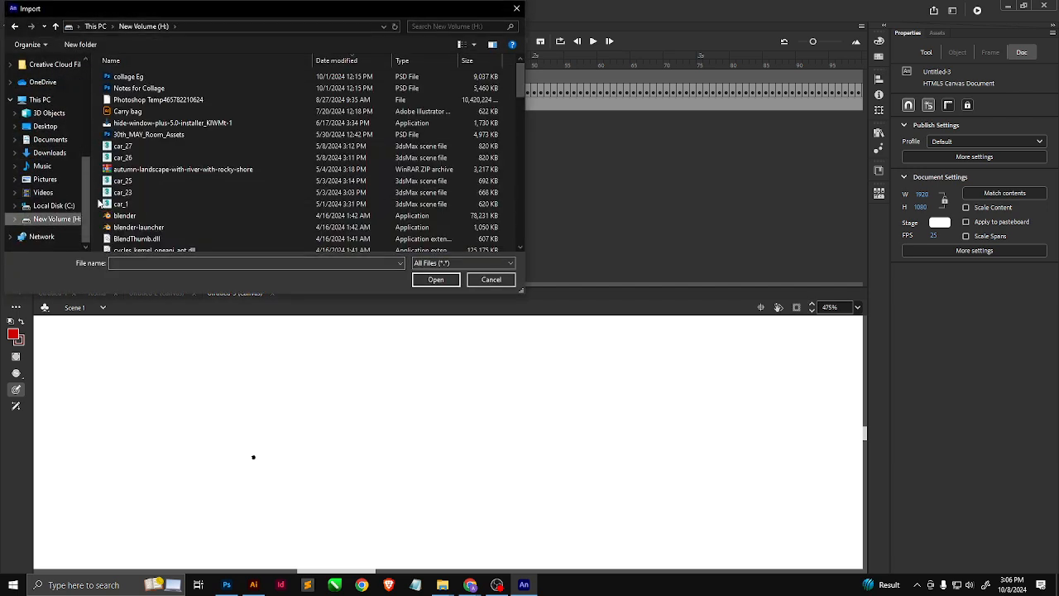
scroll(138, 213, down, 4)
scroll(137, 213, down, 5)
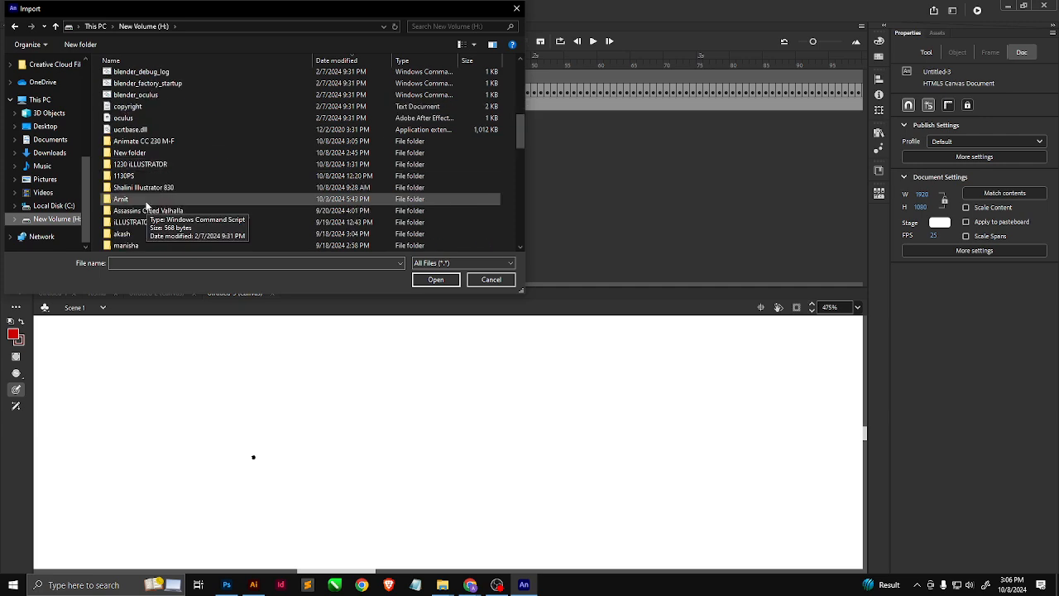
double_click(141, 143)
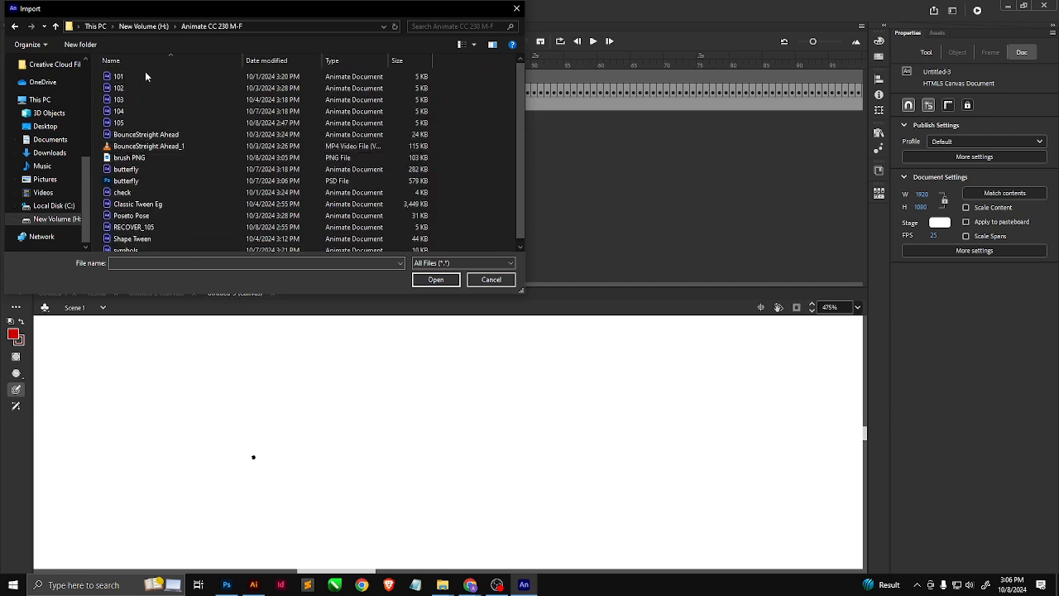
scroll(163, 156, down, 1)
double_click(143, 153)
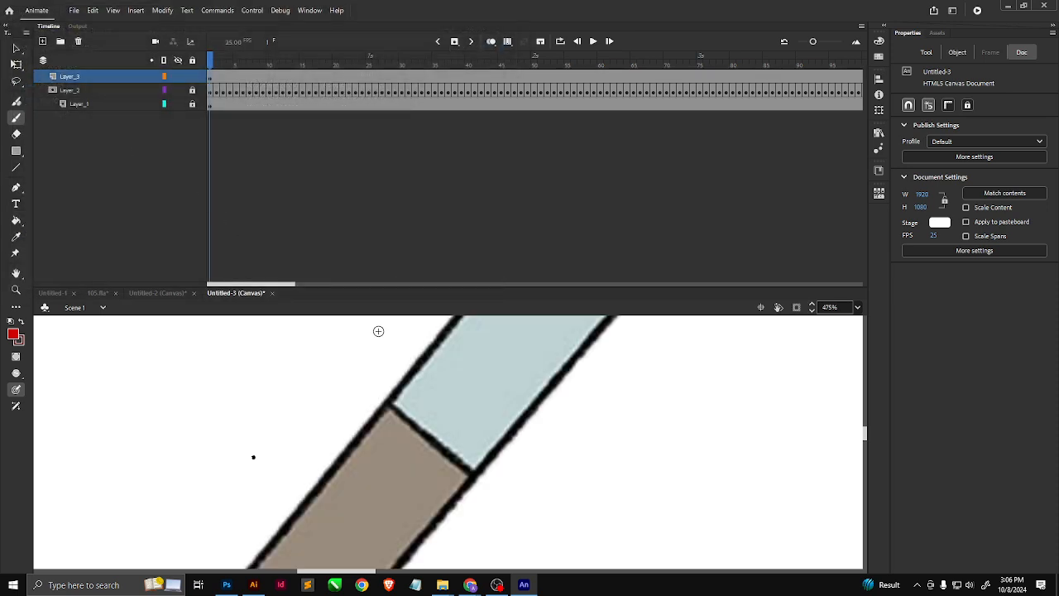
Rotate the imported paintbrush until its bristles point downward, and move it toward the middle of the stage.
scroll(361, 422, down, 10)
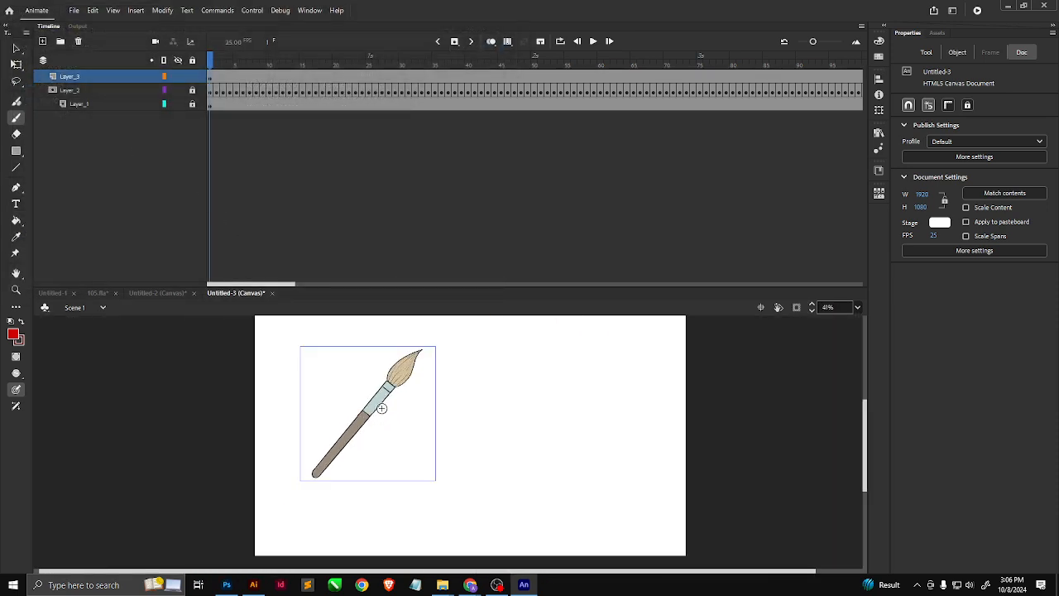
key(q)
click(393, 413)
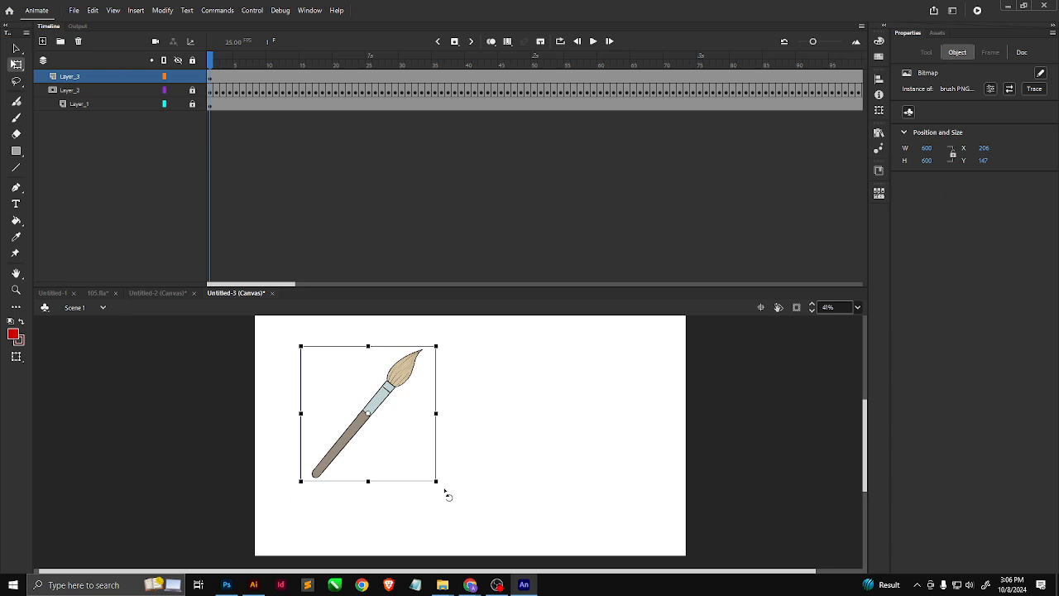
mouse_move(445, 492)
mouse_down()
mouse_move(504, 406)
mouse_move(378, 279)
mouse_move(260, 403)
mouse_move(274, 411)
mouse_up()
drag(377, 409, 463, 378)
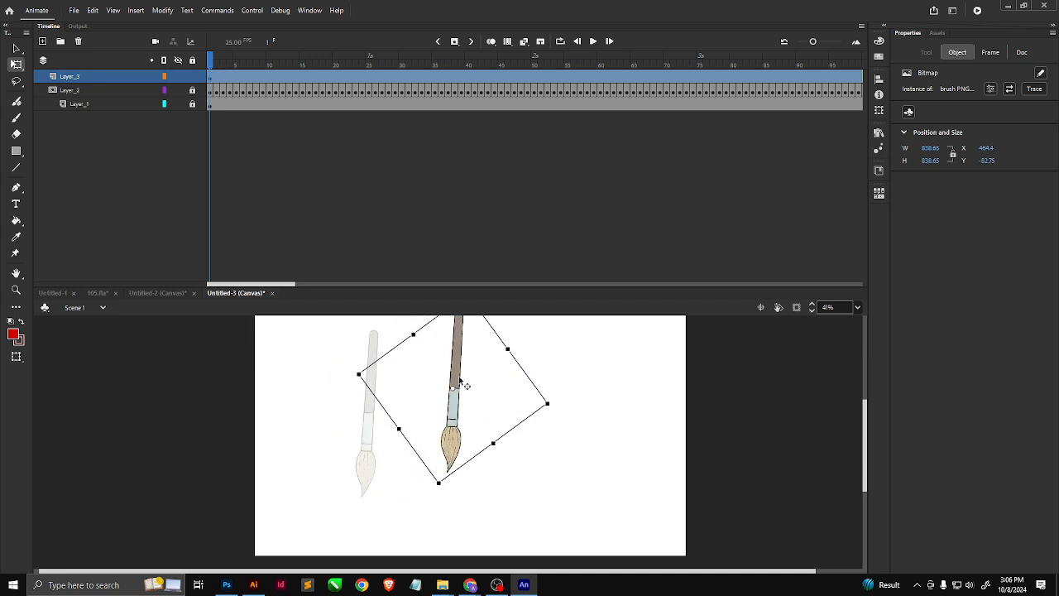
scroll(426, 426, up, 5)
scroll(304, 429, down, 3)
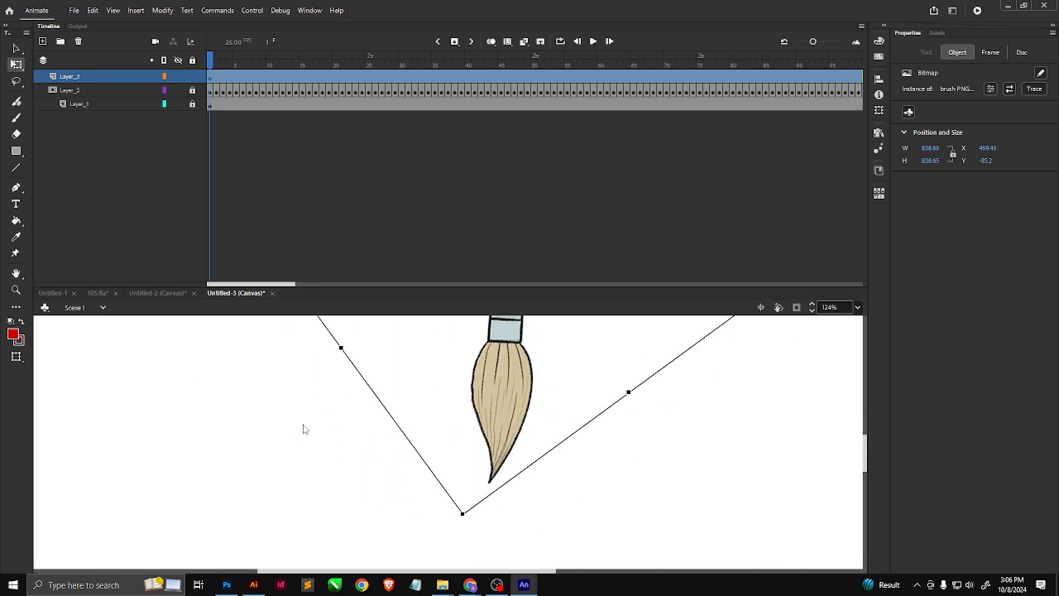
Check the early frames for the lettering, and move the paintbrush off the stage past its left edge.
drag(212, 63, 277, 63)
click(347, 347)
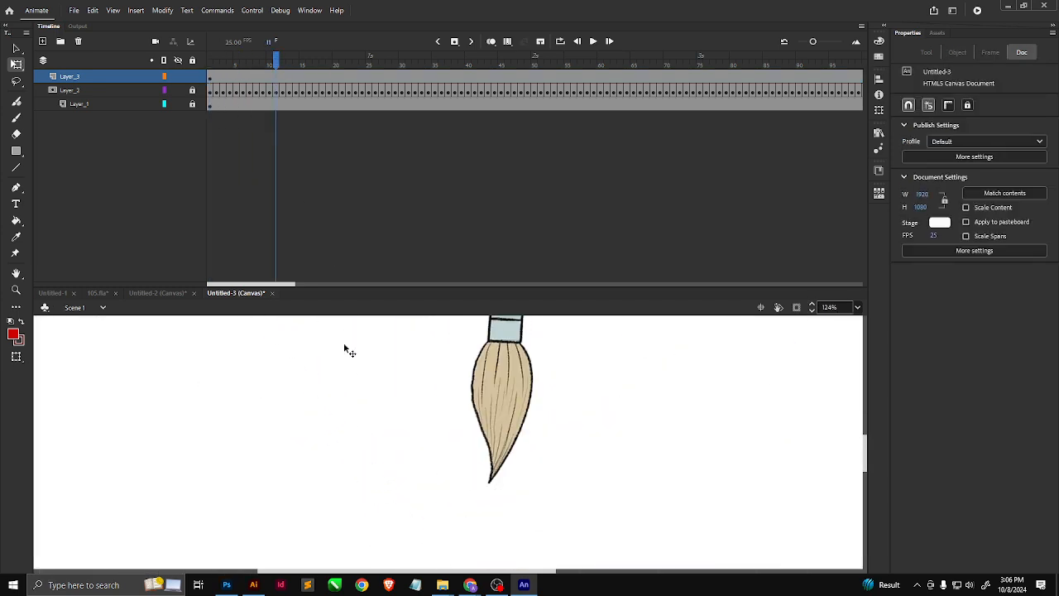
scroll(326, 417, down, 5)
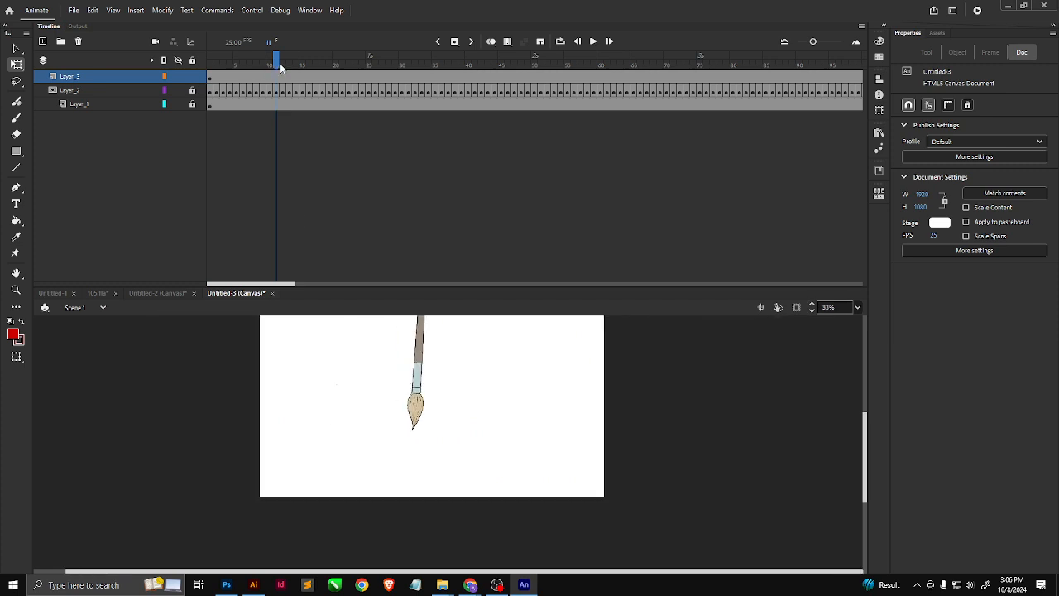
drag(279, 63, 356, 63)
scroll(419, 374, up, 4)
scroll(420, 373, down, 4)
mouse_move(419, 373)
mouse_down()
mouse_move(383, 408)
mouse_move(267, 441)
mouse_up()
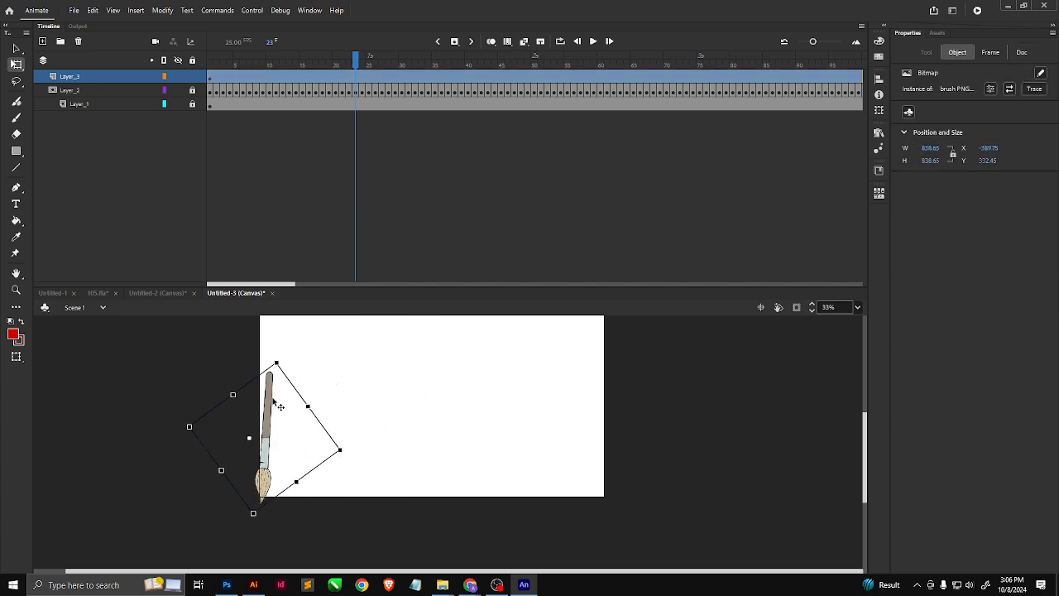
drag(280, 406, 221, 414)
scroll(389, 436, up, 3)
scroll(385, 398, down, 3)
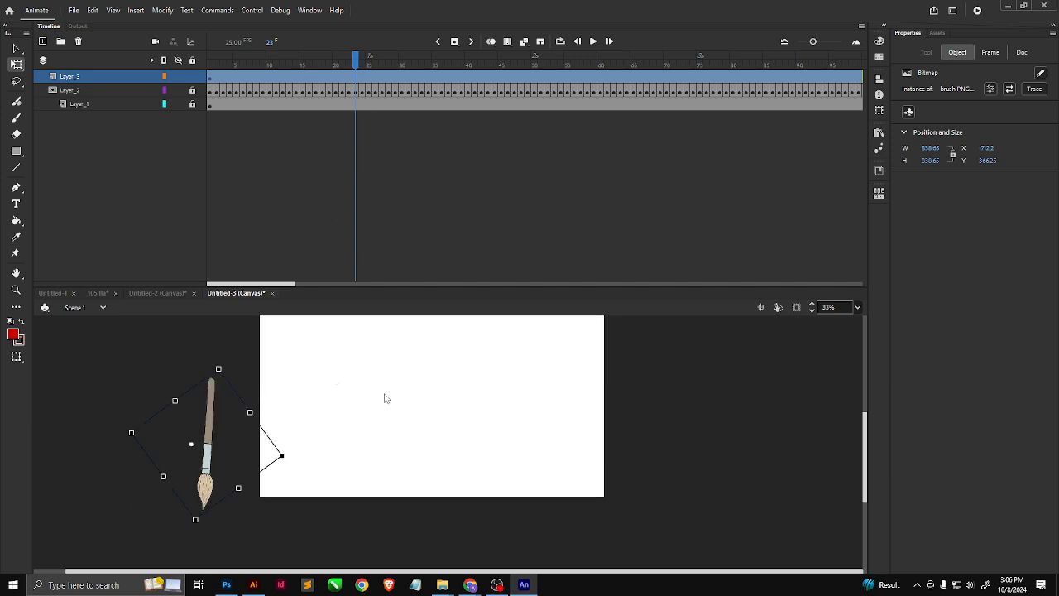
Locate the start of the letter M by scrubbing the frames, and scale the paintbrush down to about 140 px at frame 1.
mouse_move(351, 58)
mouse_down()
mouse_move(334, 60)
mouse_move(720, 59)
mouse_move(700, 58)
mouse_up()
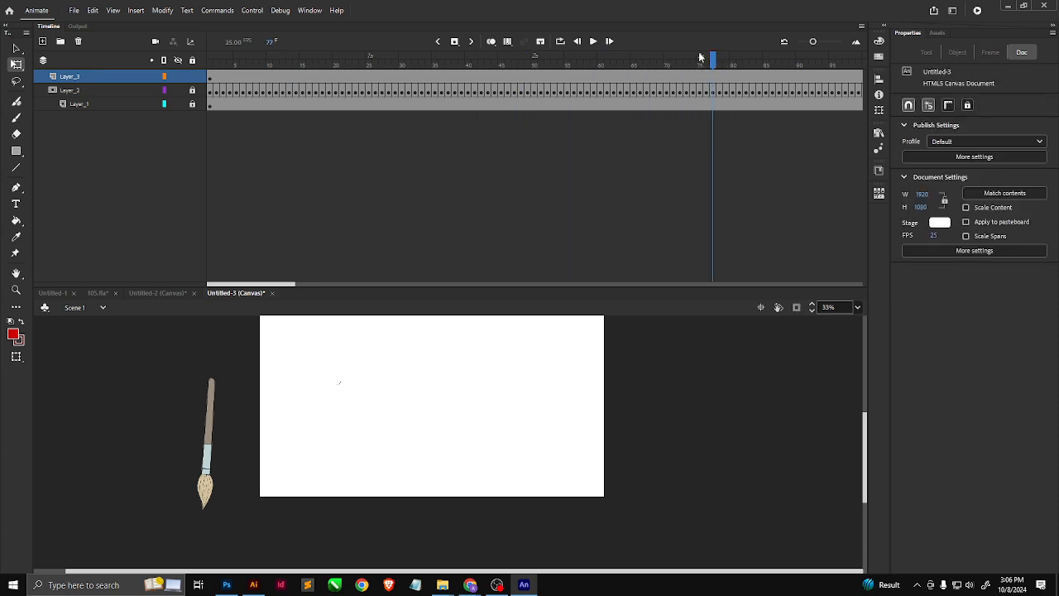
scroll(346, 404, up, 8)
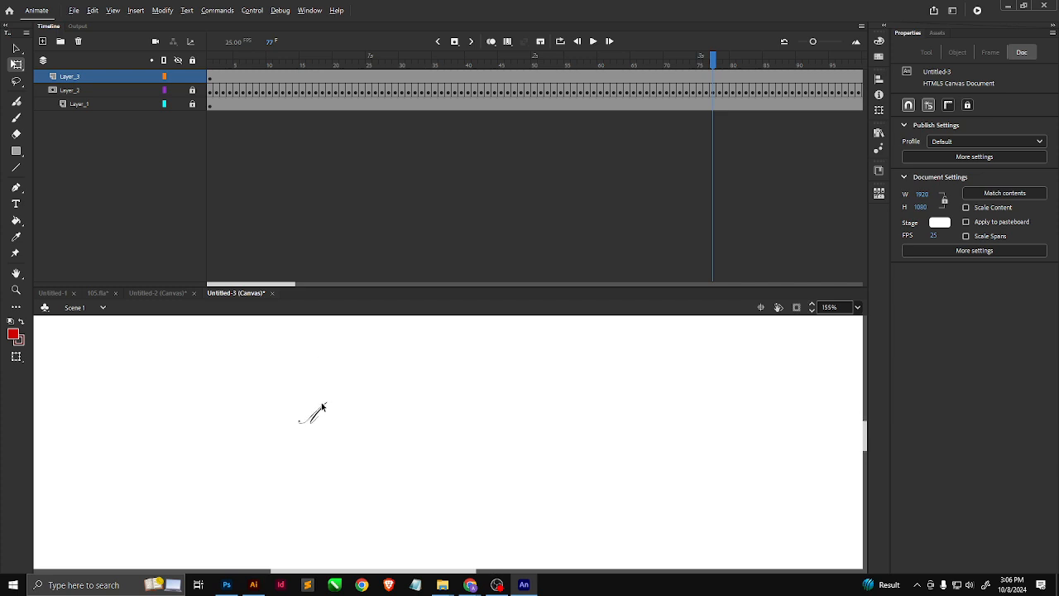
scroll(322, 410, up, 5)
mouse_move(708, 66)
mouse_down()
mouse_move(473, 95)
mouse_move(210, 98)
mouse_up()
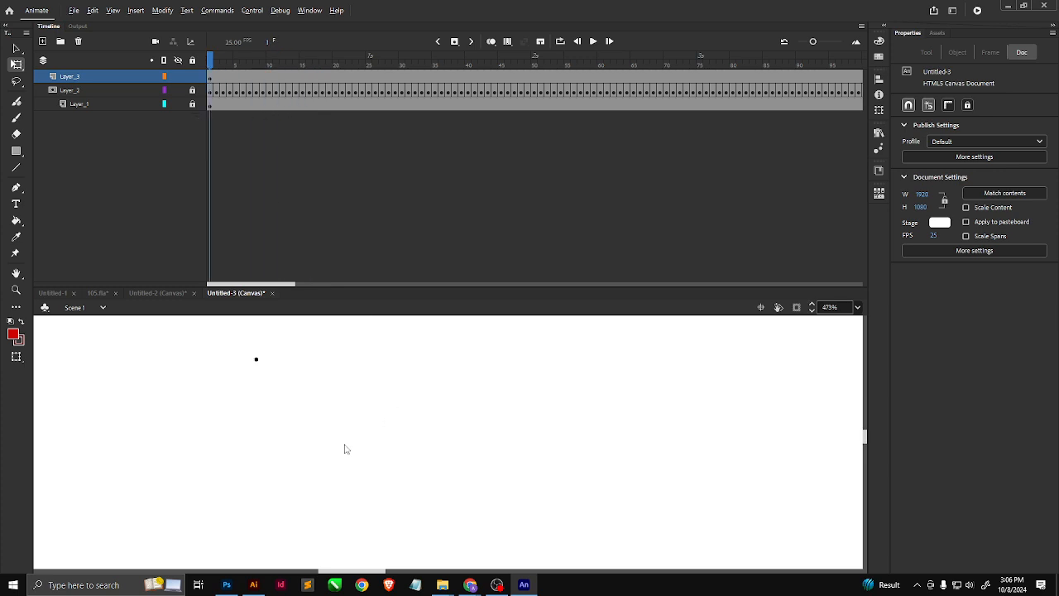
scroll(355, 434, down, 8)
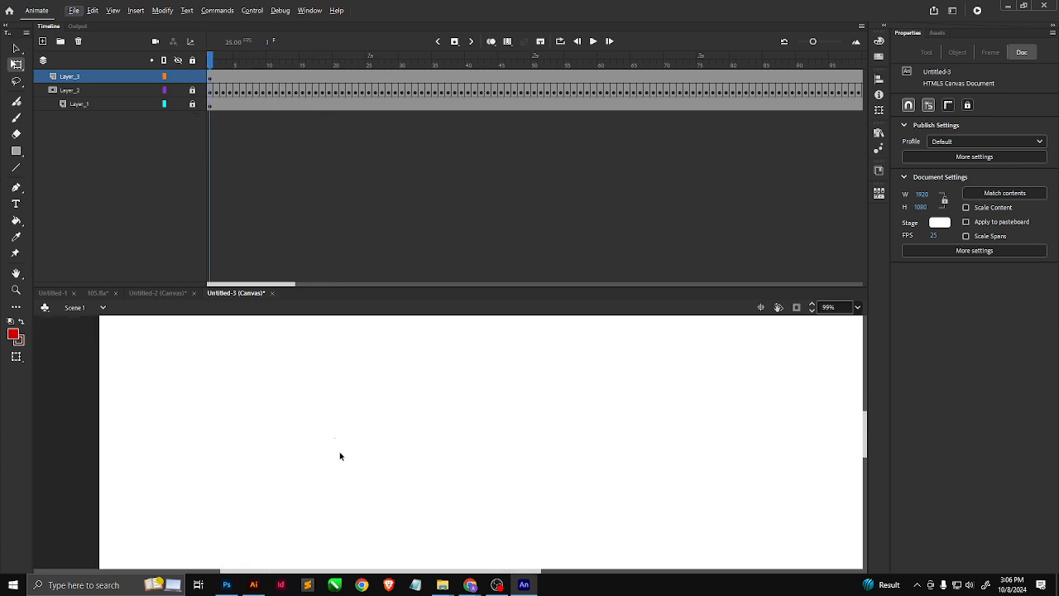
click(90, 492)
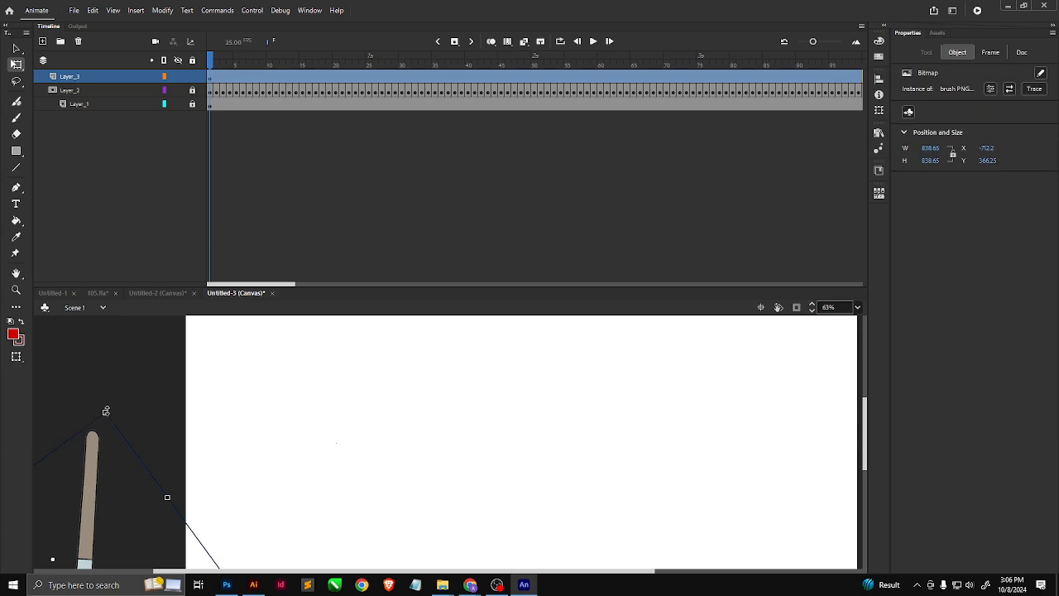
mouse_move(106, 412)
mouse_down()
mouse_move(111, 530)
mouse_move(123, 488)
mouse_up()
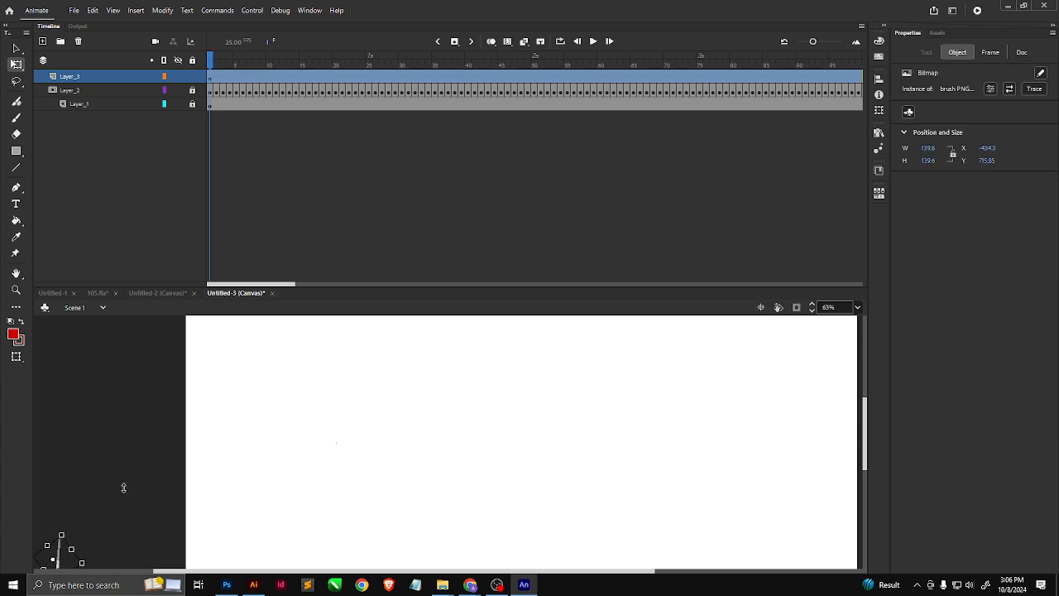
Place the small paintbrush on the stage in frame 1 with its tip on the lettering's starting dot.
mouse_move(61, 562)
mouse_down()
mouse_move(400, 466)
mouse_move(399, 418)
mouse_move(439, 439)
mouse_move(184, 487)
mouse_up()
scroll(397, 418, up, 2)
scroll(393, 422, up, 3)
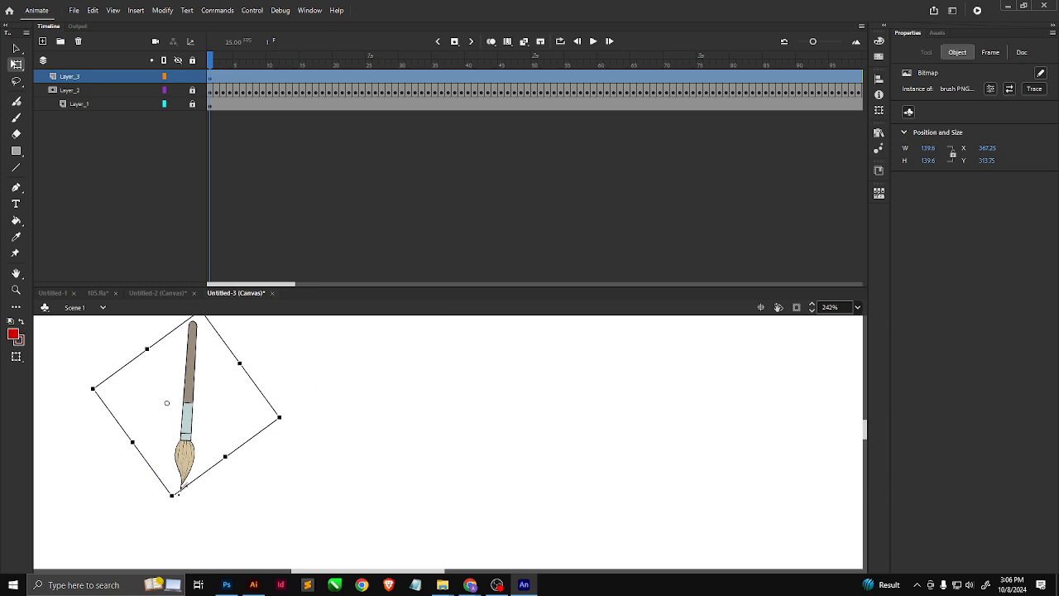
scroll(184, 487, up, 5)
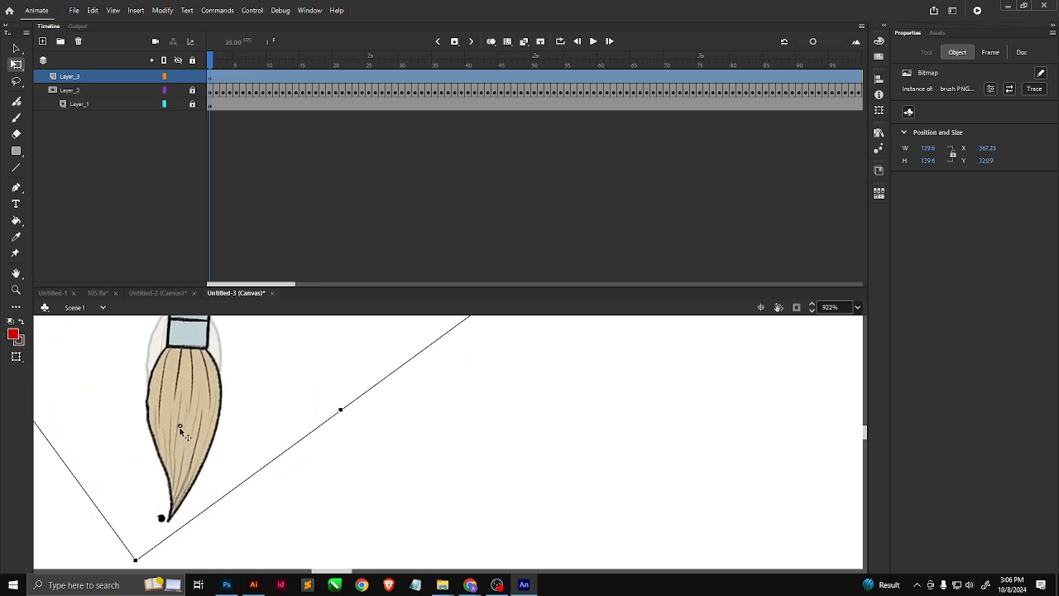
drag(180, 429, 175, 426)
scroll(221, 514, down, 2)
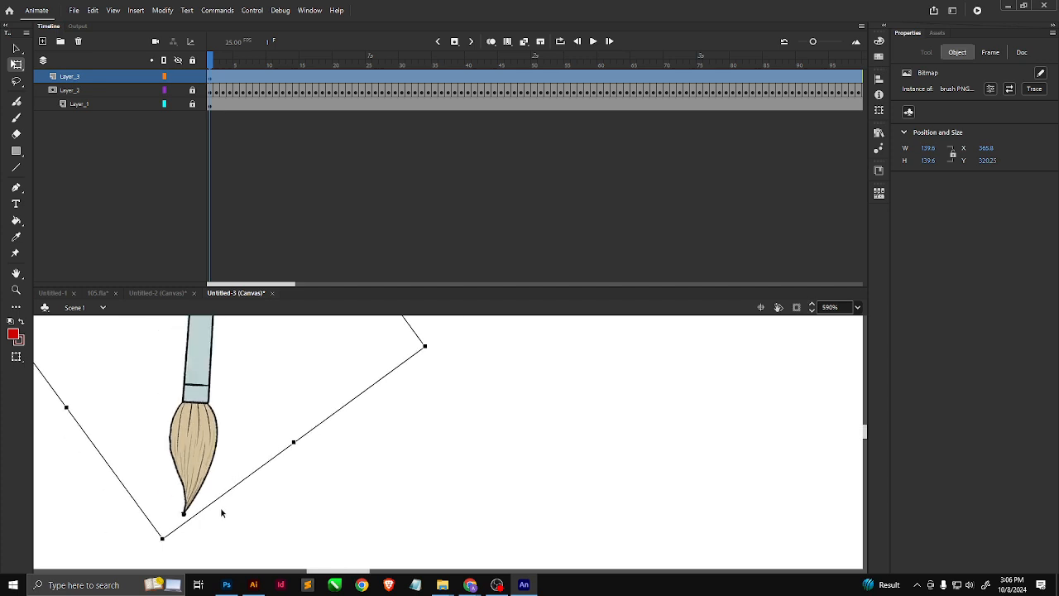
Rotate the paintbrush clockwise about its tip so the handle leans right, and realign the tip with the starting dot in frame 1.
scroll(221, 513, down, 3)
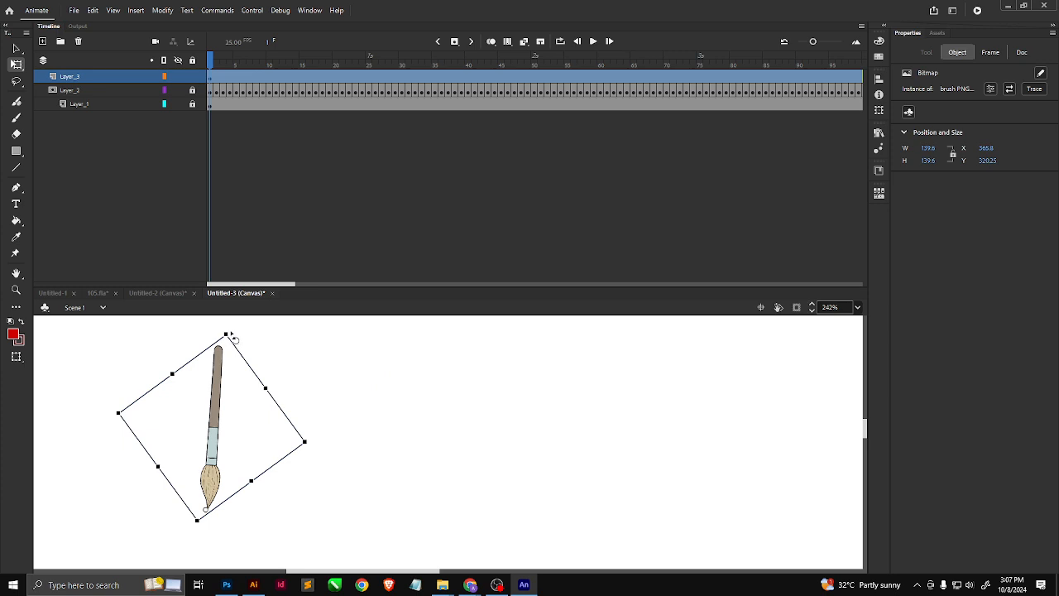
drag(232, 336, 298, 371)
scroll(171, 542, up, 5)
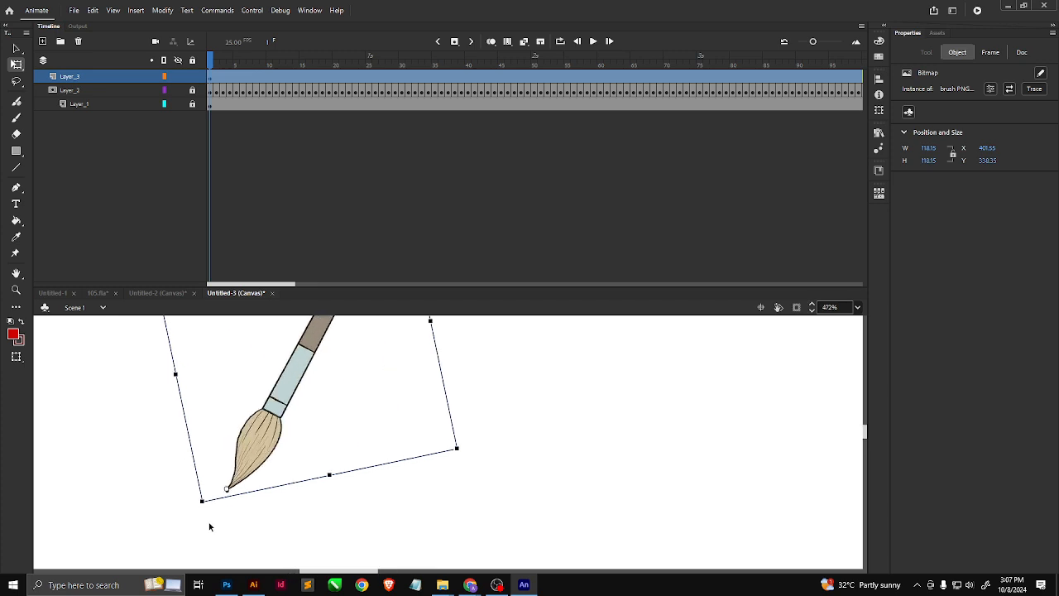
drag(245, 404, 248, 405)
scroll(233, 442, down, 1)
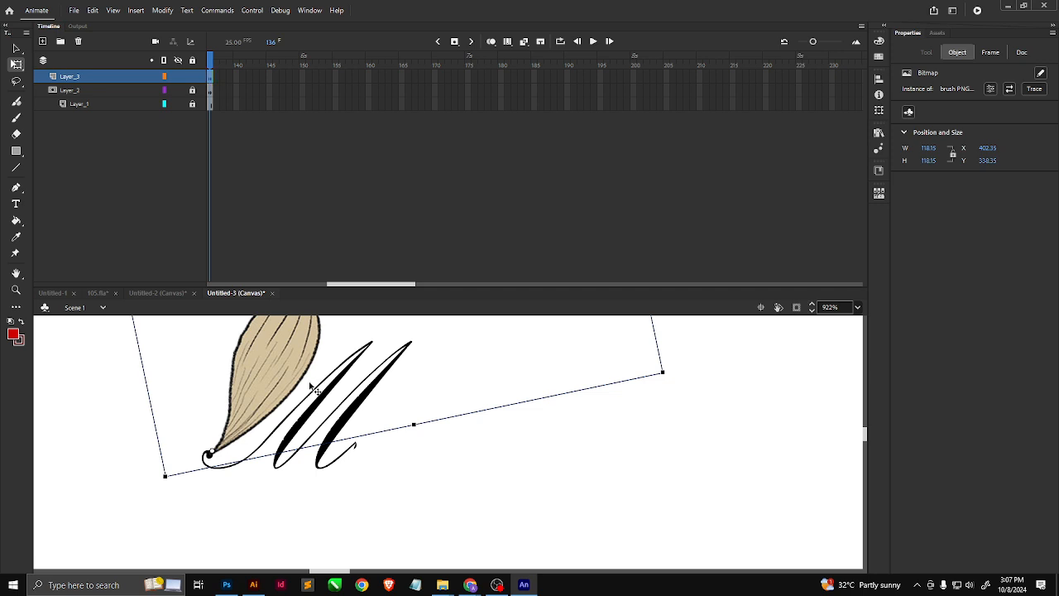
key(shift+comma)
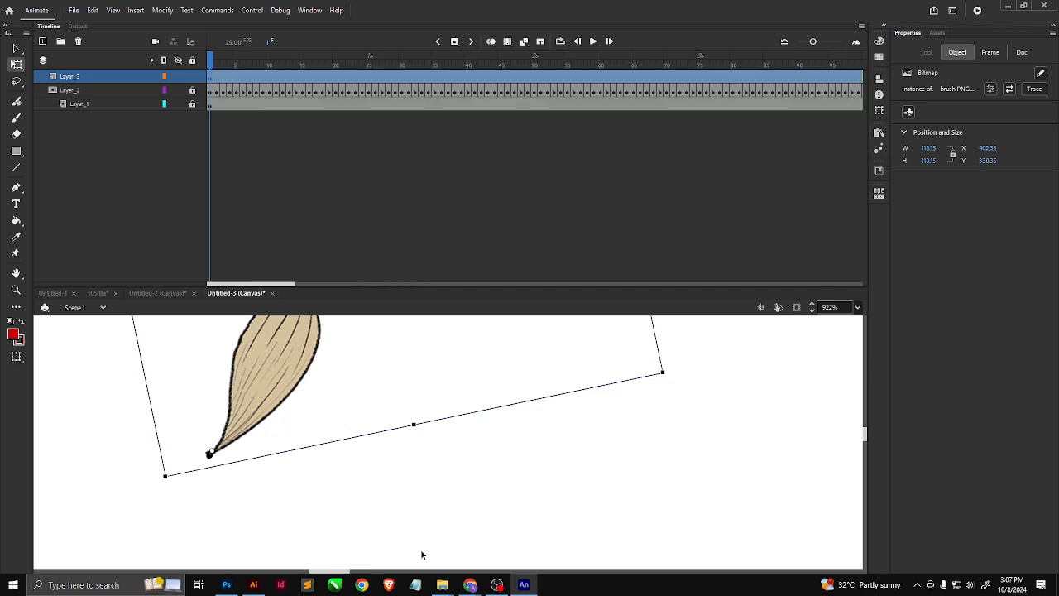
Add keyframes after frame 1 on Layer_3, moving the brush tip along the opening curl in frames 2 and 3.
click(309, 201)
click(211, 76)
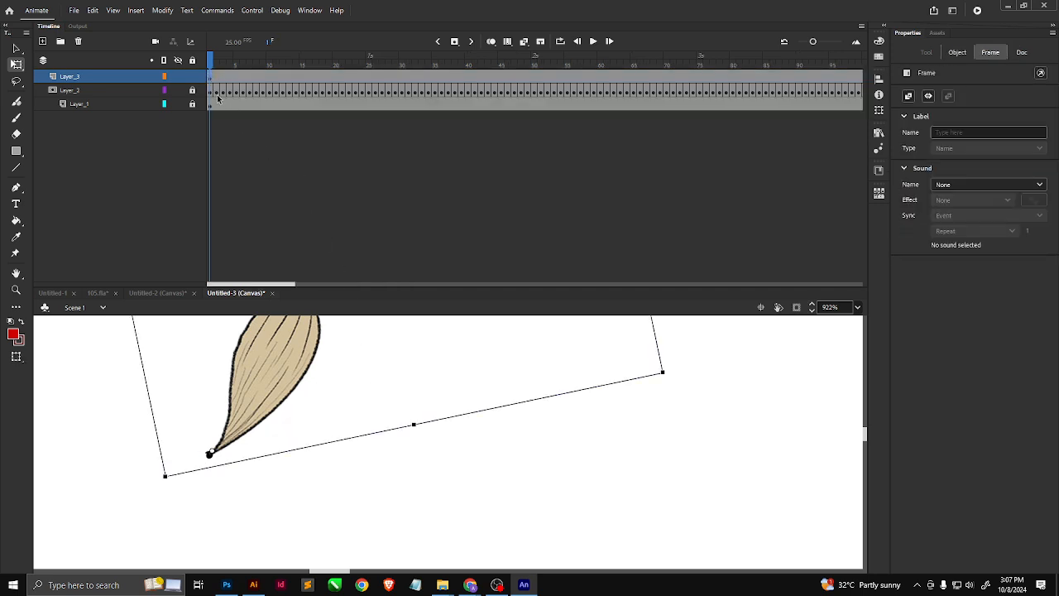
key(.)
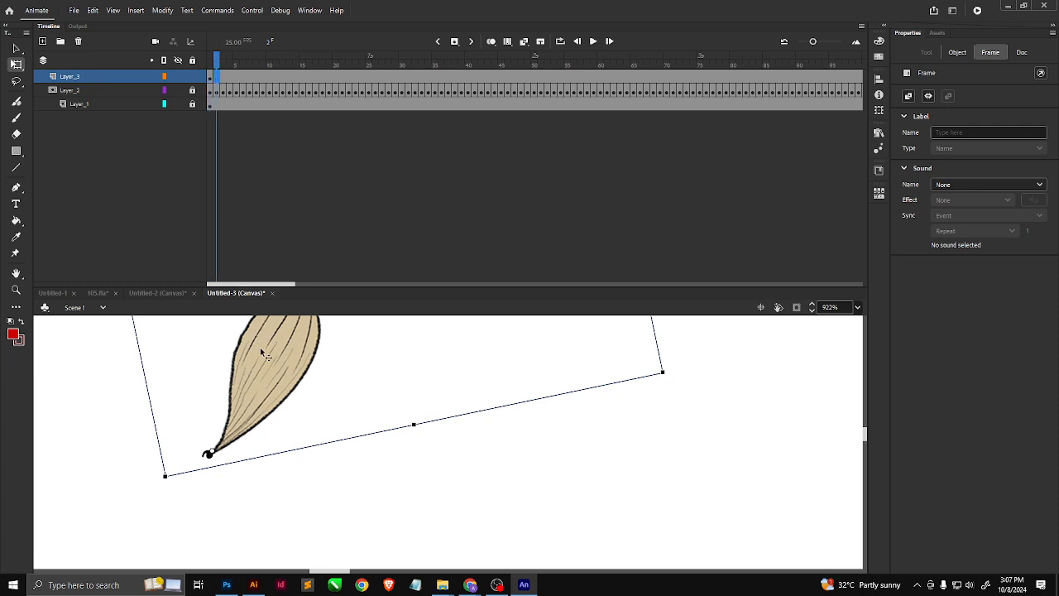
drag(257, 381, 253, 382)
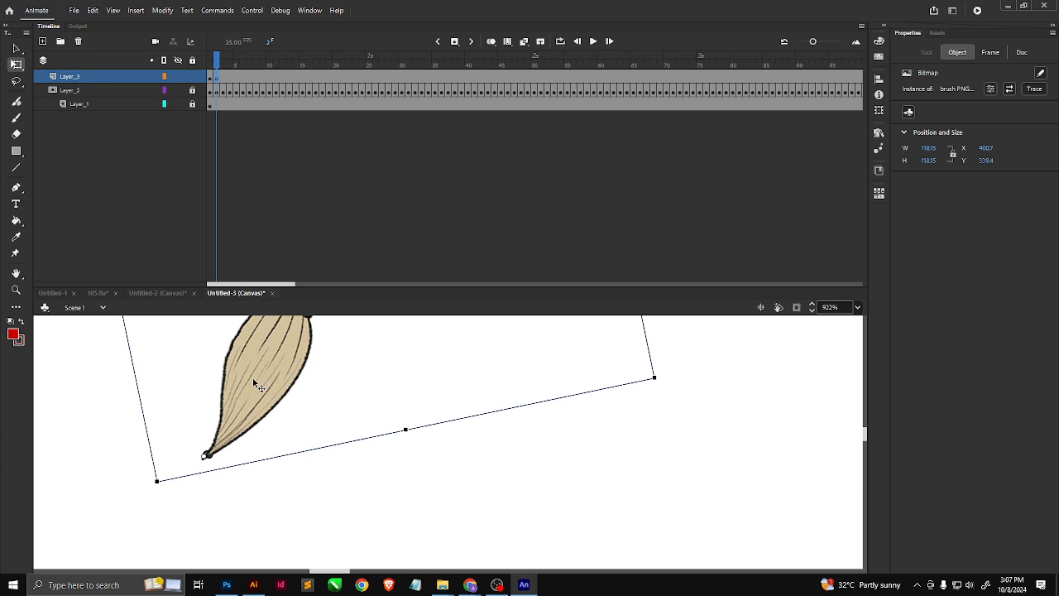
key(.)
key(Down)
key(.)
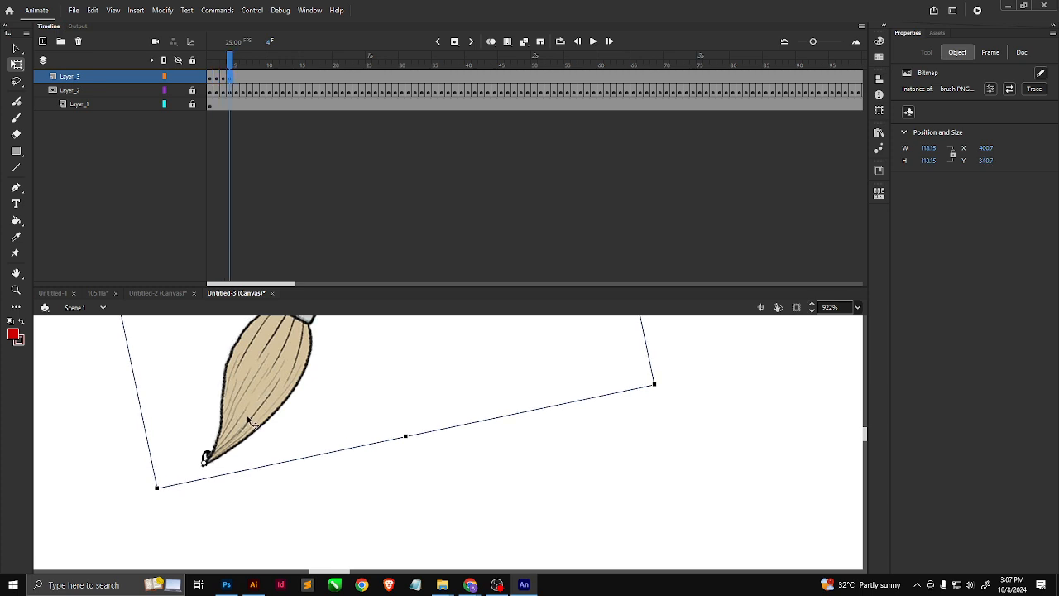
Continue the Layer_3 keyframes through frame 9, moving the brush tip to the end of the visible stroke.
mouse_move(248, 416)
mouse_down()
mouse_move(276, 422)
mouse_move(298, 395)
mouse_move(296, 410)
mouse_up()
key(.)
key(F6)
key(F6)
key(F6)
key(F6)
key(Up)
key(Up)
key(Up)
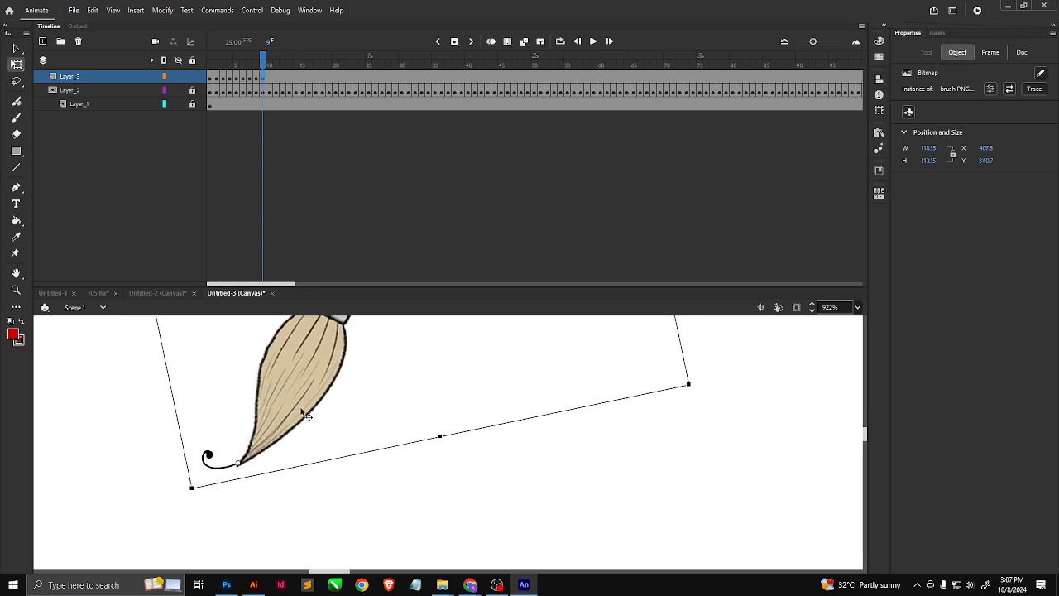
key(Up)
key(Up)
Add a keyframe at frame 10 and nudge the brush to about X 408.7, Y 339.6 so its tip meets the stroke end.
key(F6)
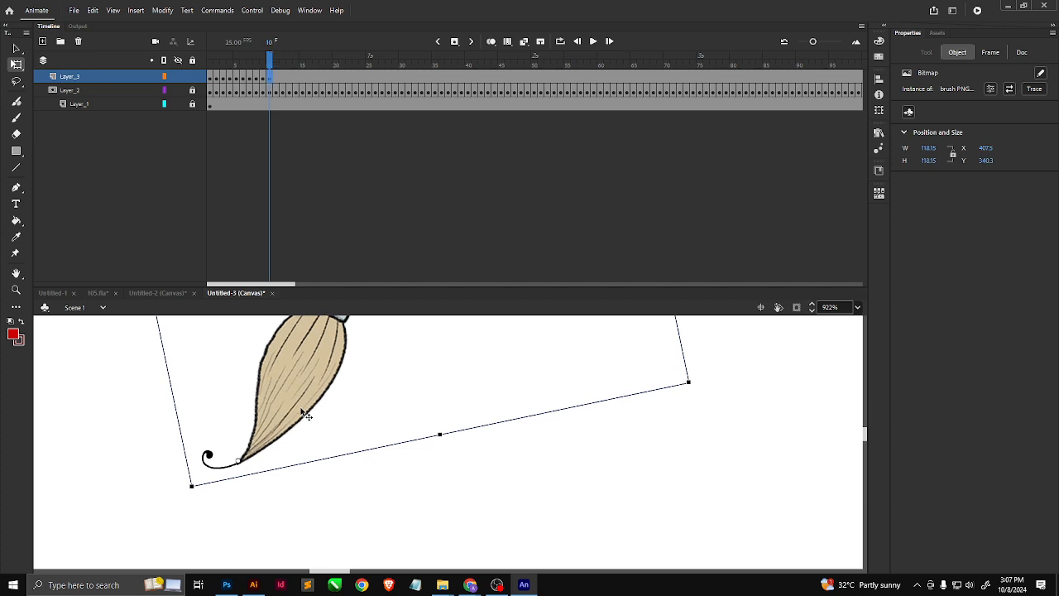
key(Up)
key(Up)
key(Up)
key(Up)
key(Up)
key(Up)
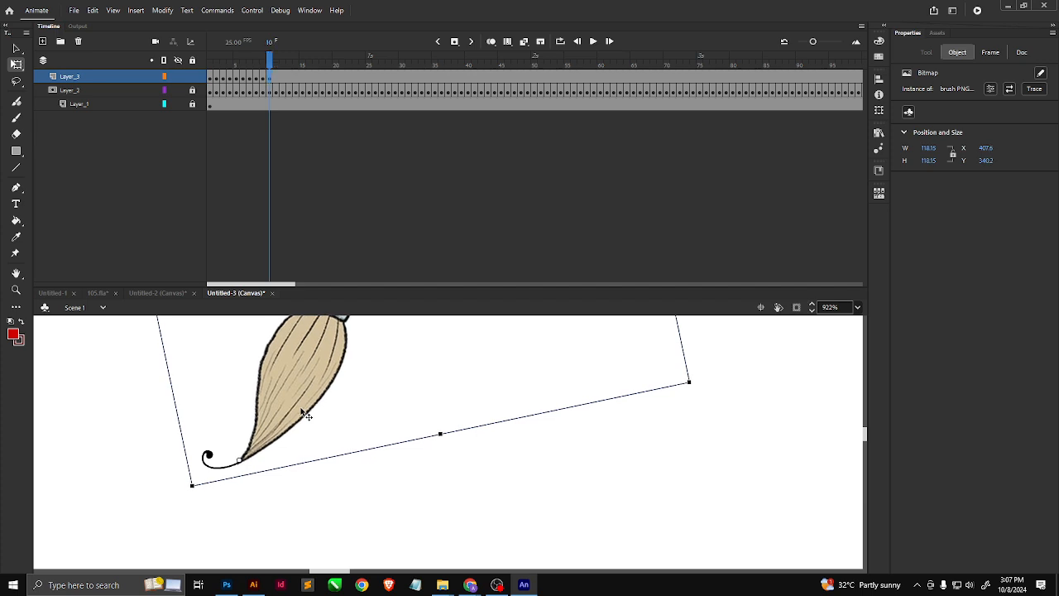
key(Right)
key(Right)
key(Right)
key(Right)
key(Right)
key(Right)
key(Right)
key(Right)
key(Right)
key(Right)
key(Right)
key(Right)
key(Right)
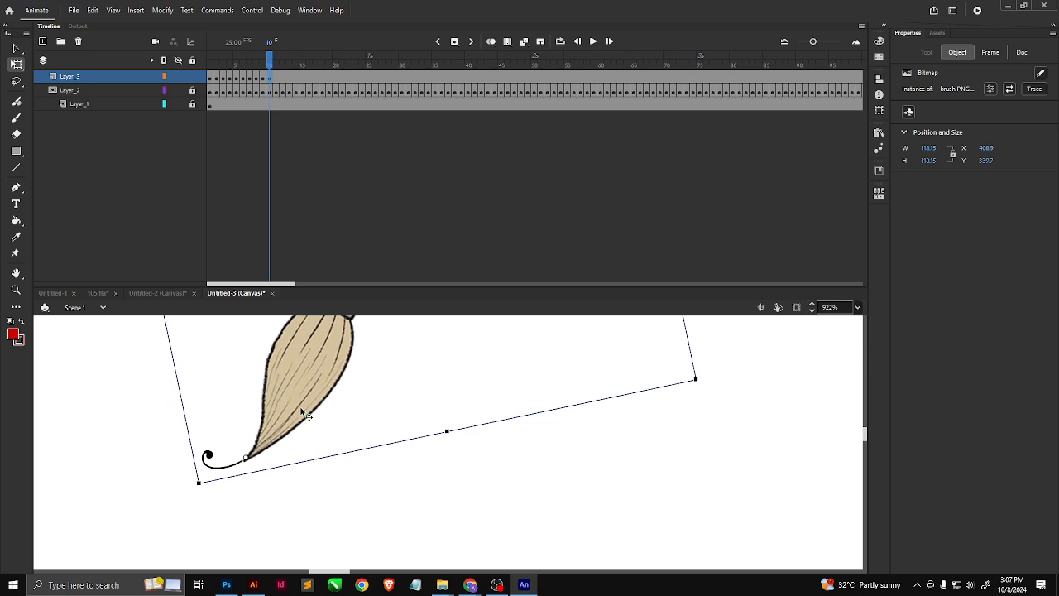
key(Up)
key(Up)
key(Left)
key(Down)
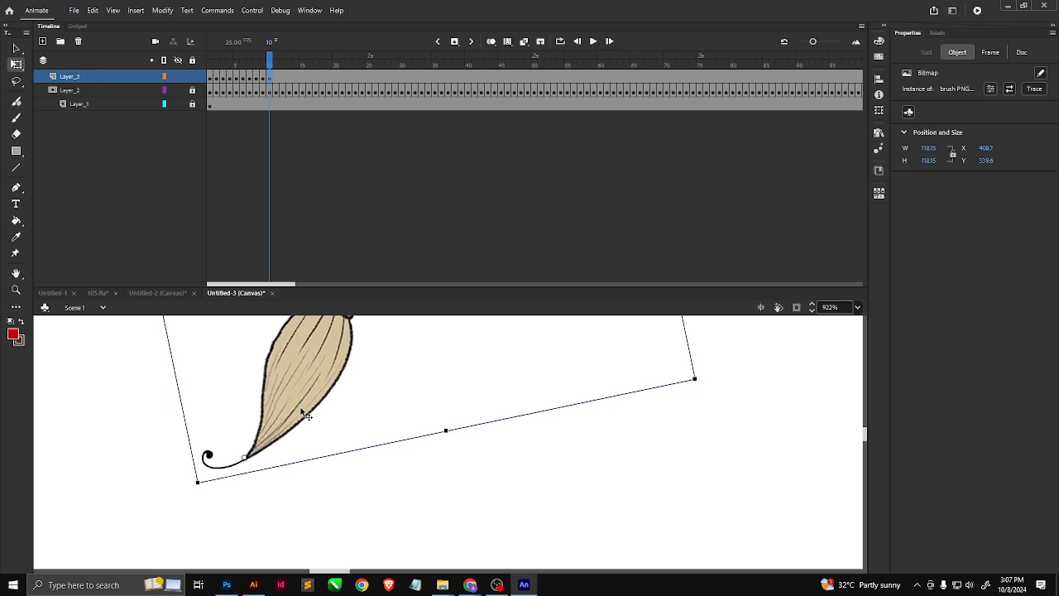
Add a keyframe at frame 11 and nudge the brush to about X 409.7, Y 338.8 to follow the stroke.
key(F6)
key(Right)
key(Right)
key(Up)
key(Up)
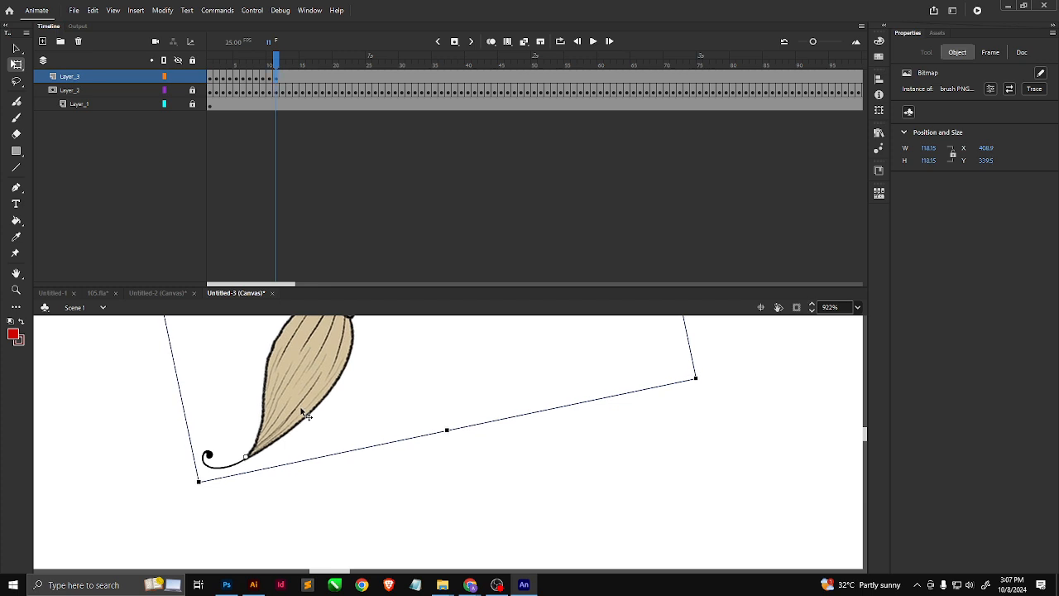
key(Right)
key(Right)
key(Right)
key(Right)
key(Up)
key(Up)
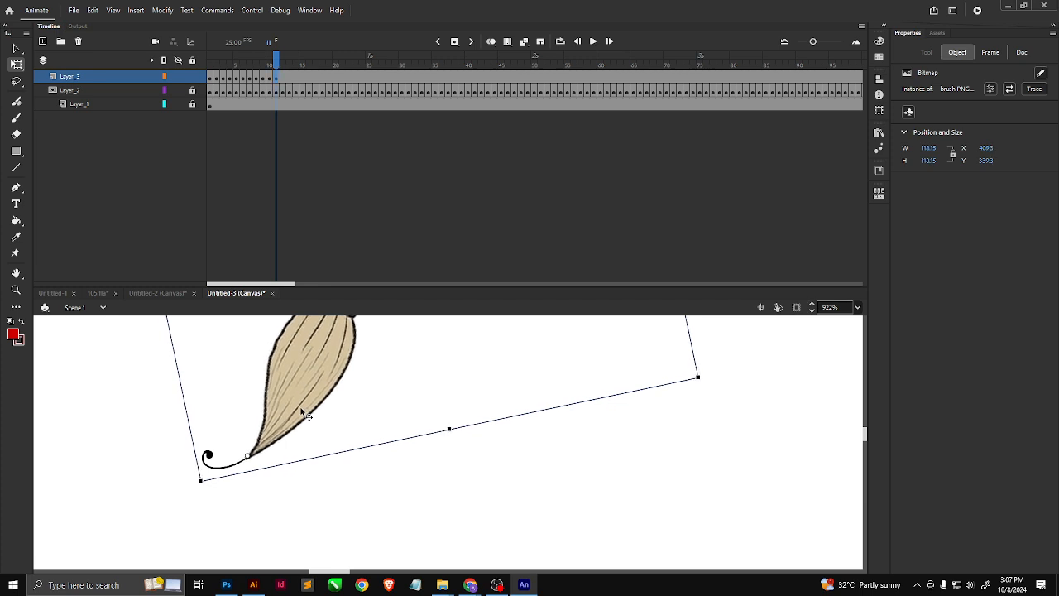
key(Right)
key(Right)
key(Right)
key(Right)
key(Right)
key(Right)
key(Right)
key(Up)
key(Up)
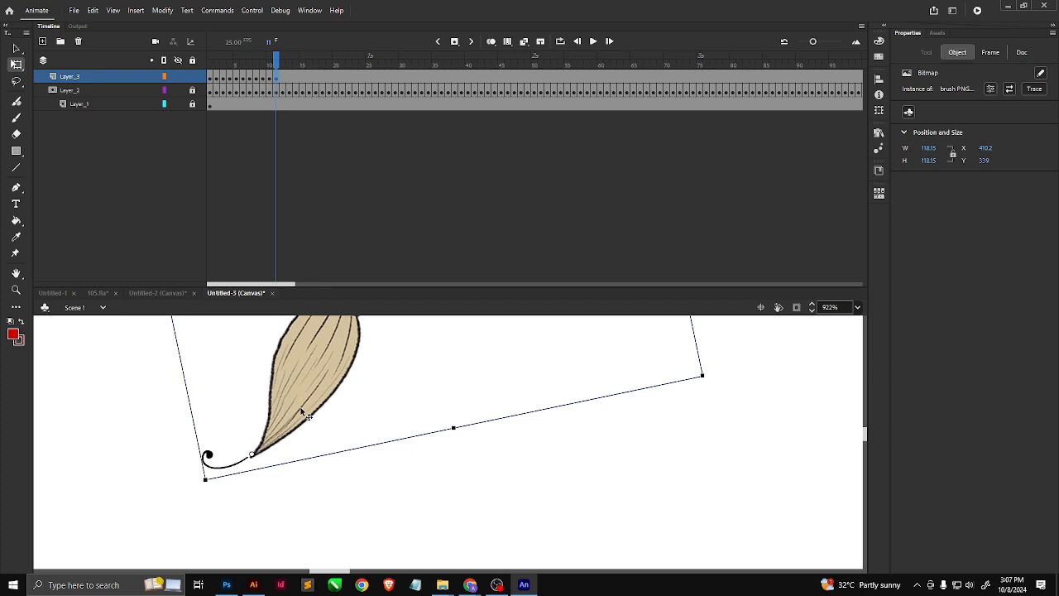
key(Left)
key(Left)
key(Up)
key(Up)
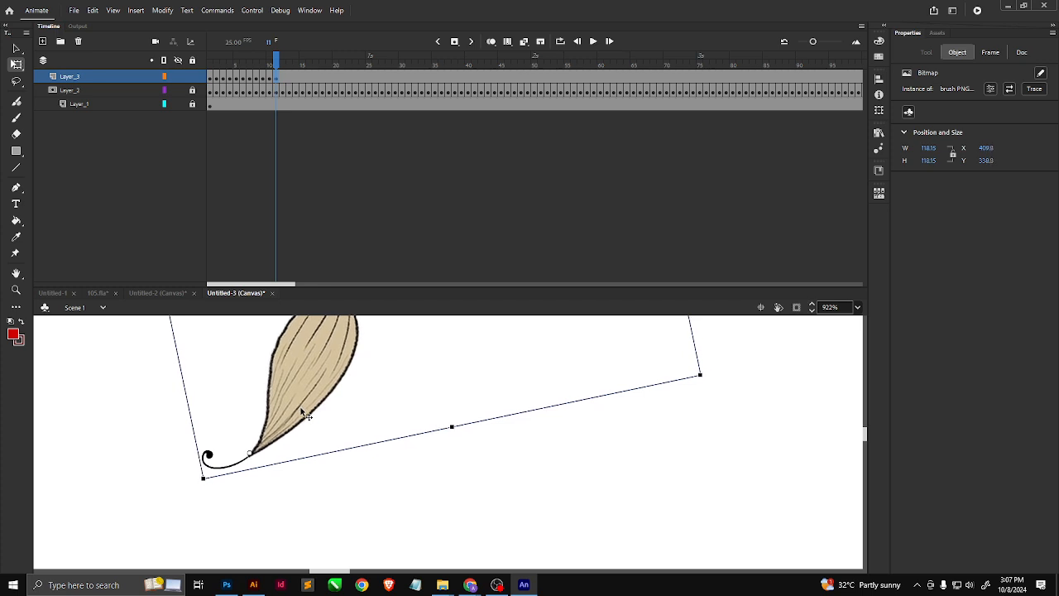
key(Left)
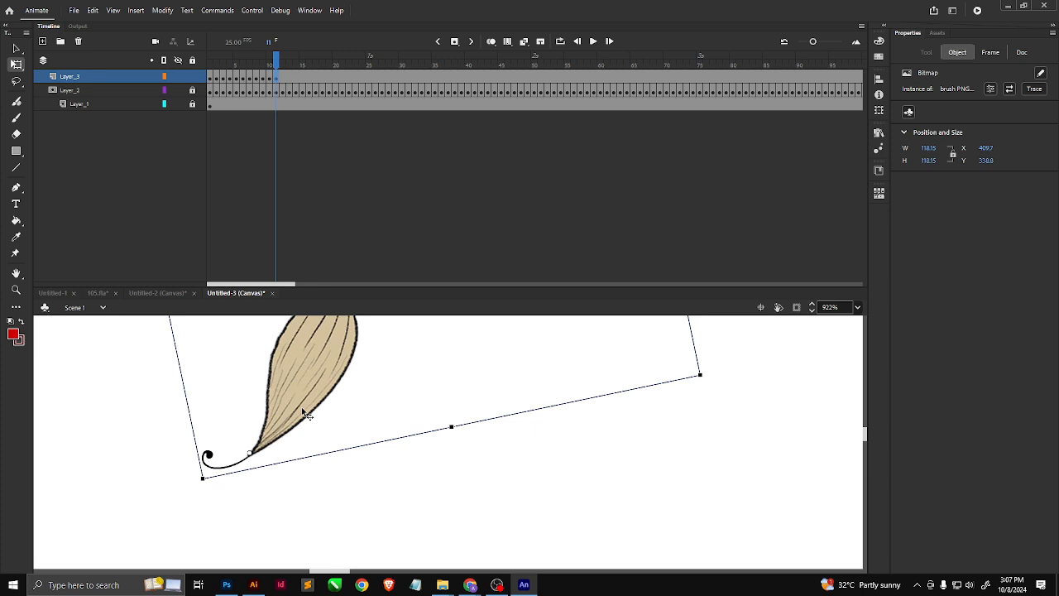
Add Layer_3 keyframes at frames 12 and 13, moving the brush to about X 411, Y 337 along the stroke.
key(period)
drag(295, 422, 303, 411)
key(period)
key(Down)
key(Down)
key(Down)
key(Down)
key(Down)
key(Down)
key(Down)
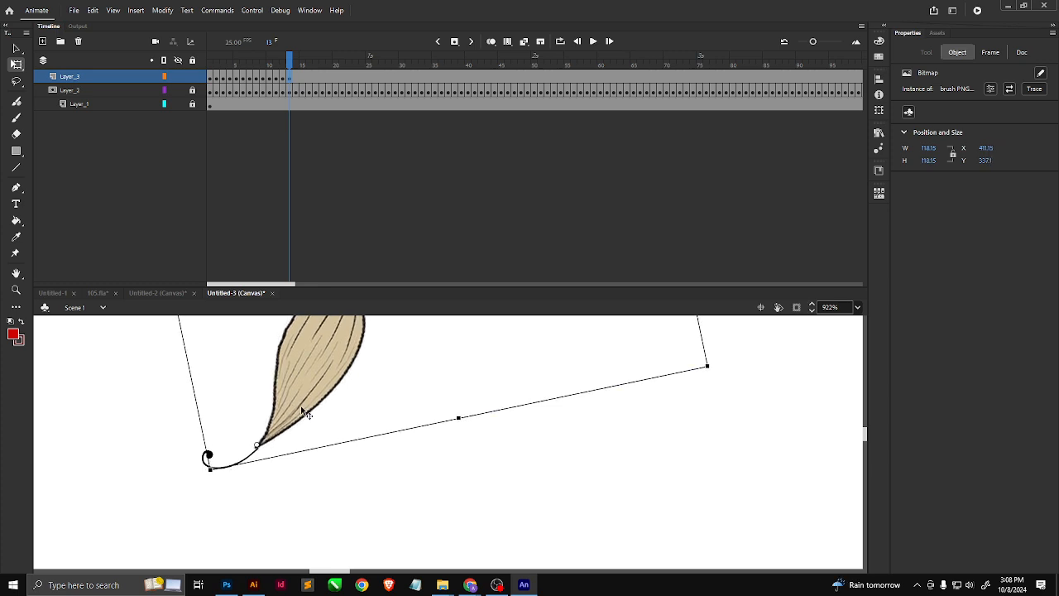
Add a keyframe at frame 14 and nudge the brush to about X 412.5, Y 336.3 so its tip meets the stroke end.
key(period)
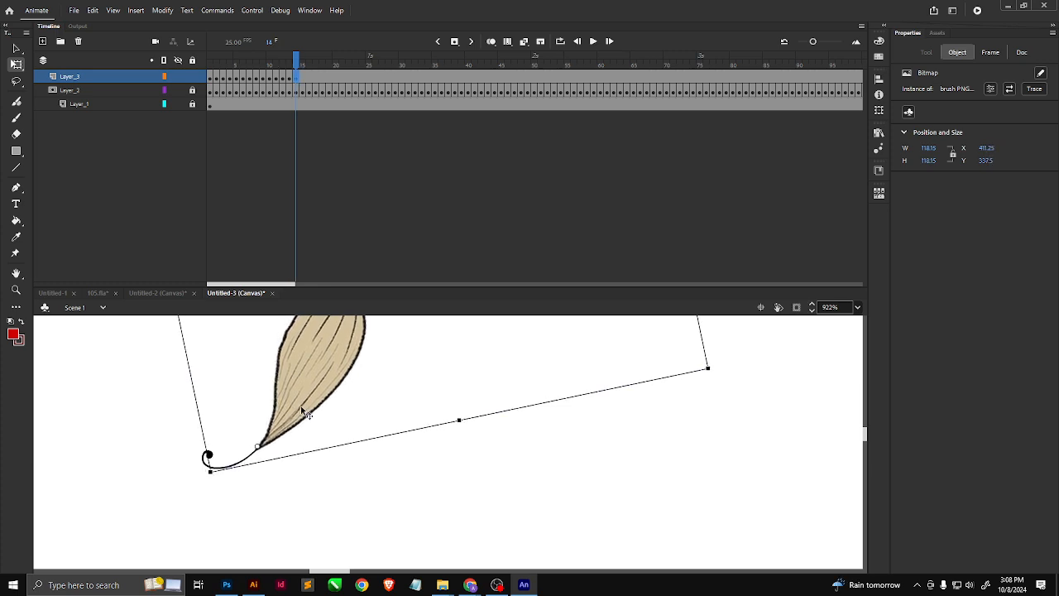
key(Up)
key(Up)
key(Up)
key(Up)
key(Up)
key(Up)
key(Up)
key(Up)
key(Up)
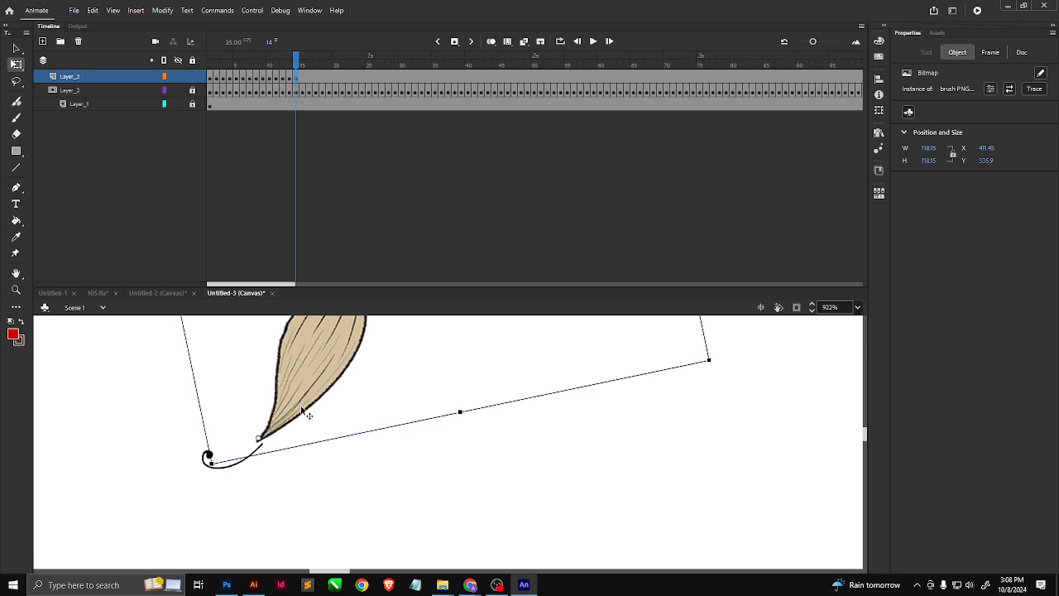
key(Right)
key(Right)
key(Right)
key(Right)
key(Right)
key(Right)
key(Right)
key(Right)
key(Right)
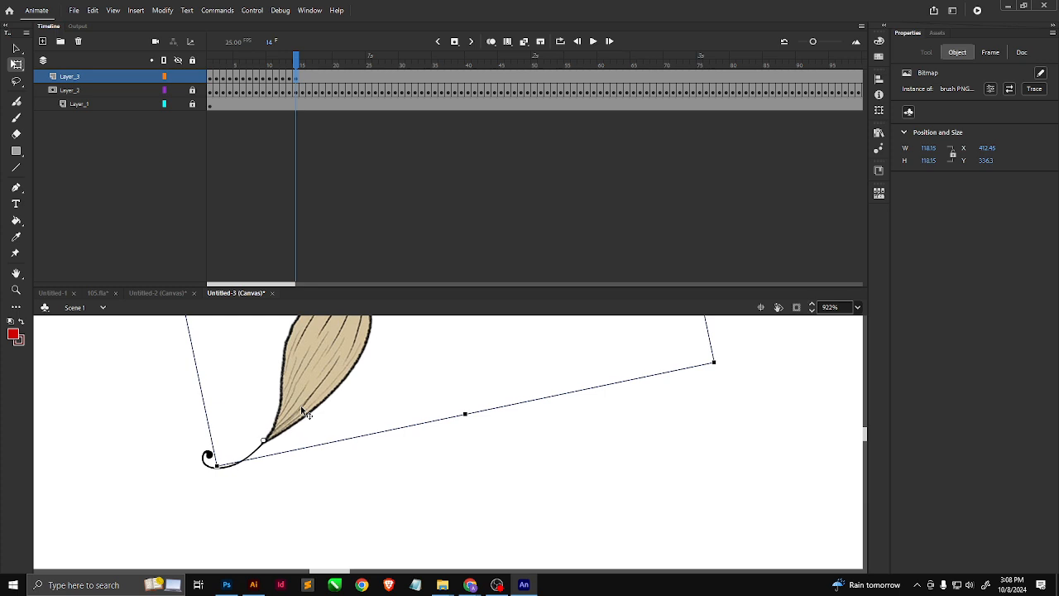
Add a keyframe at frame 15 and nudge the brush to about X 413.7, Y 335.4 to follow the rising stroke.
key(period)
key(Right)
key(Right)
key(Right)
key(Right)
key(Right)
key(Right)
key(Right)
key(Right)
key(Right)
key(Right)
key(Right)
key(Up)
key(Up)
key(Up)
key(Up)
key(Up)
key(Up)
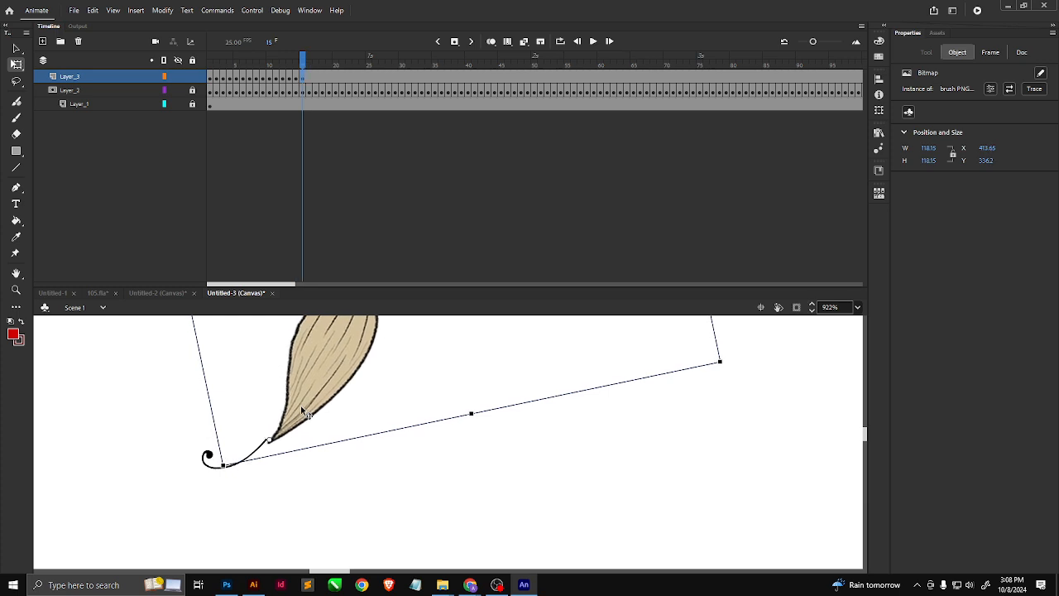
key(Up)
key(Up)
key(Up)
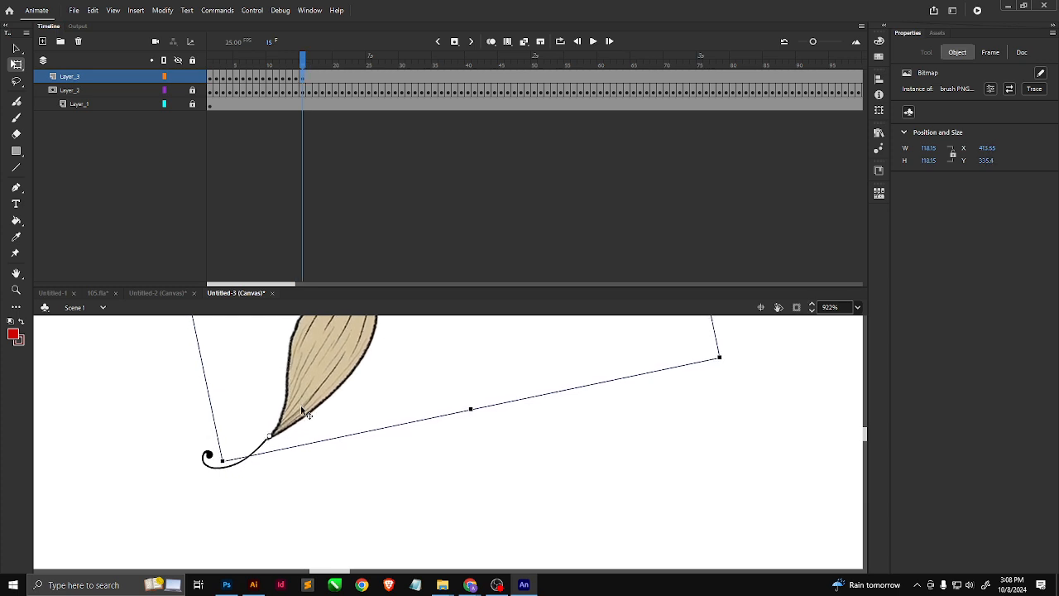
key(Left)
key(Left)
key(Left)
Add a keyframe at frame 16 and nudge the brush to about X 414.5, Y 334.5 at the stroke end.
key(F6)
key(Right)
key(Right)
key(Right)
key(Right)
key(Right)
key(Right)
key(Right)
key(Right)
key(Right)
key(Right)
key(Right)
key(Right)
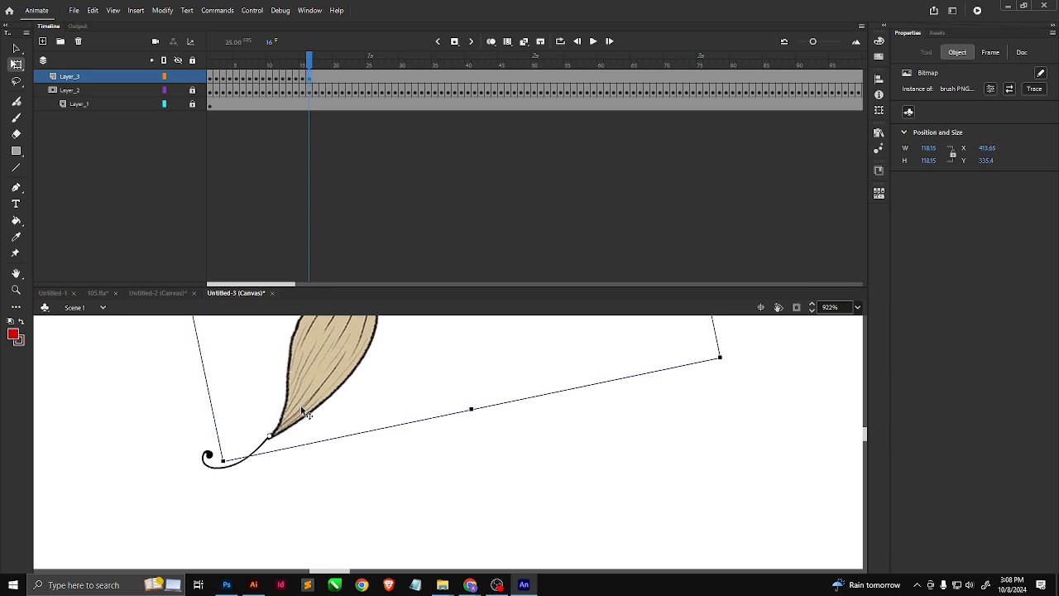
key(Up)
key(Up)
key(Up)
key(Up)
key(Up)
key(Up)
key(Up)
key(Left)
key(Left)
key(Left)
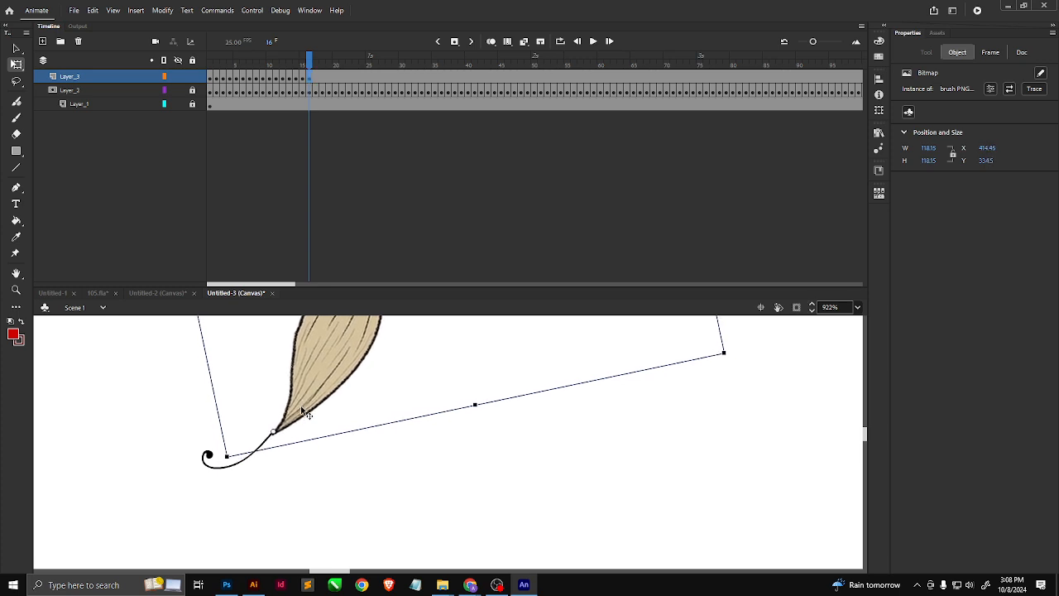
Add a keyframe at frame 17 and nudge the brush to about X 415.4, Y 333.5 so the tip follows the stroke.
key(F6)
key(Right)
key(Right)
key(Right)
key(Right)
key(Right)
key(Right)
key(Right)
key(Right)
key(Right)
key(Right)
key(Right)
key(Right)
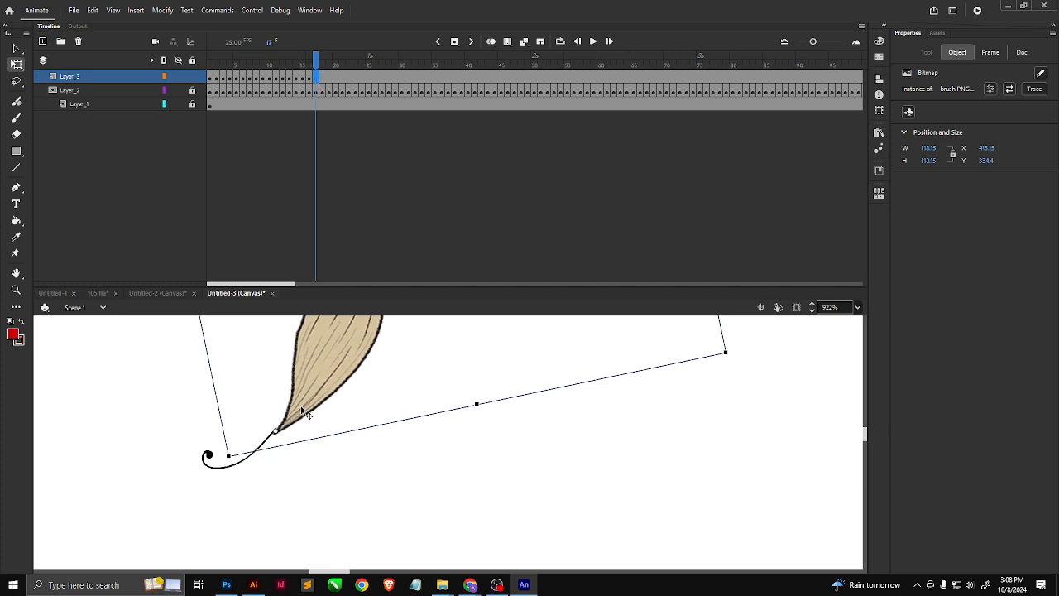
key(Up)
key(Up)
key(Up)
key(Up)
key(Up)
key(Up)
key(Up)
key(Up)
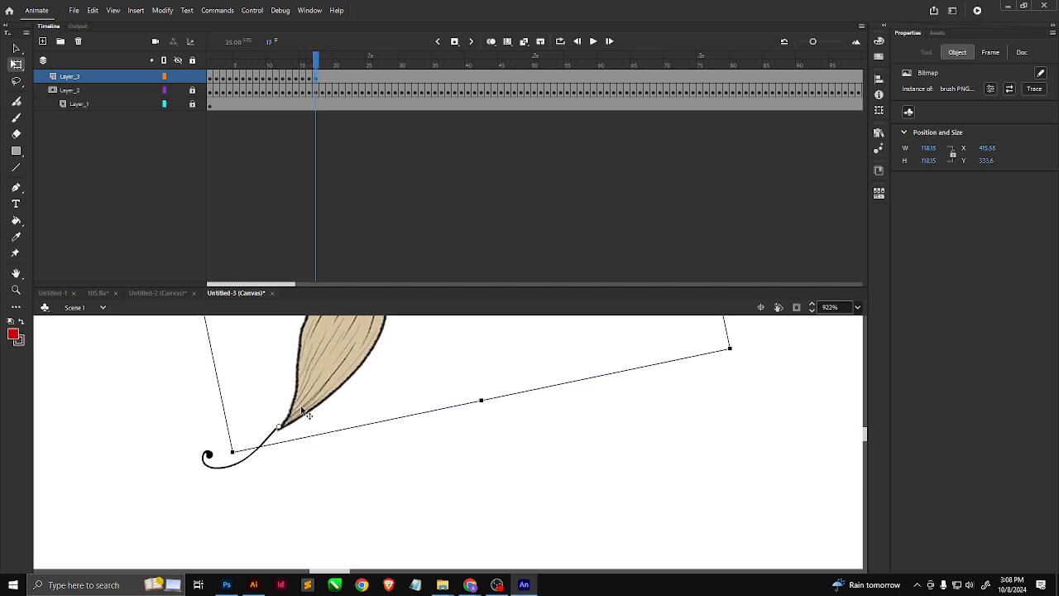
key(Left)
key(Left)
Add a keyframe at frame 18 and nudge the brush to about X 416, Y 332.6 to meet the stroke end.
key(F6)
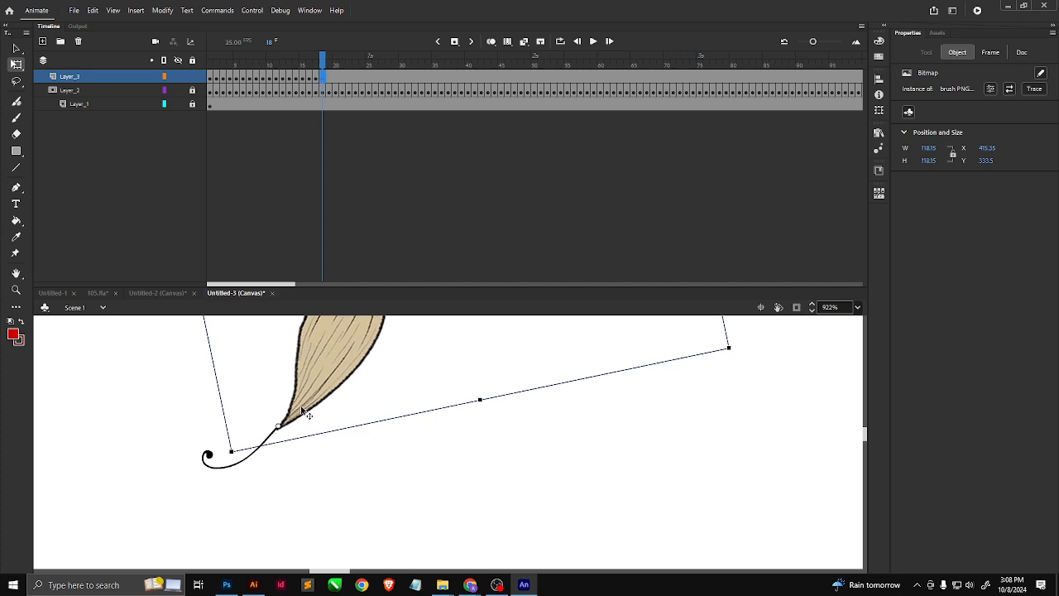
key(Right)
key(Right)
key(Right)
key(Right)
key(Right)
key(Right)
key(Up)
key(Up)
key(Up)
key(Up)
key(Up)
key(Up)
key(Up)
key(Up)
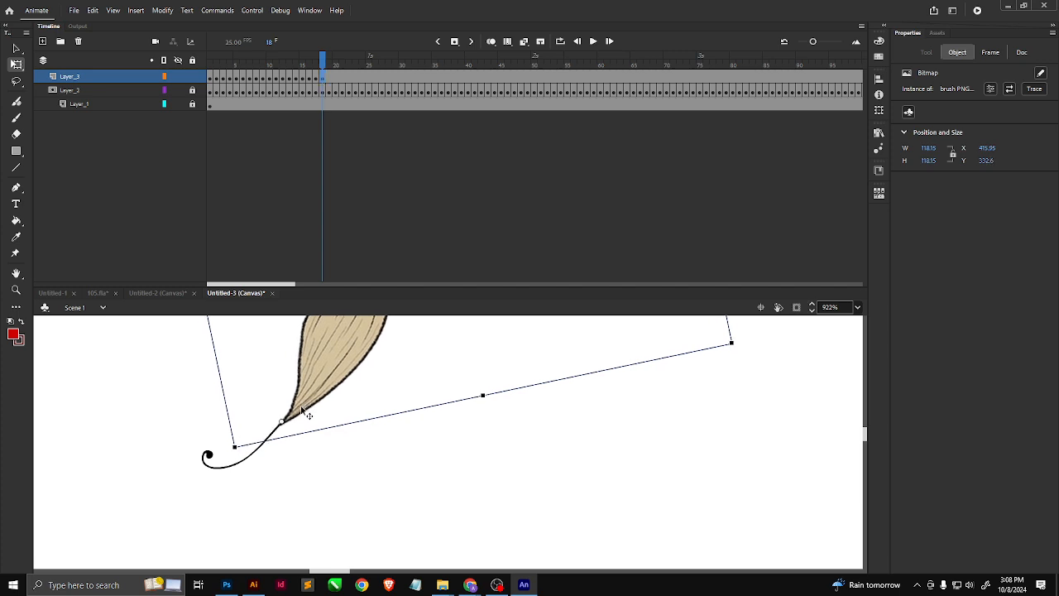
Add a keyframe at frame 19 and nudge the brush to about X 417, Y 331.8 along the stroke.
key(F6)
key(Right)
key(Right)
key(Right)
key(Right)
key(Right)
key(Right)
key(Right)
key(Right)
key(Right)
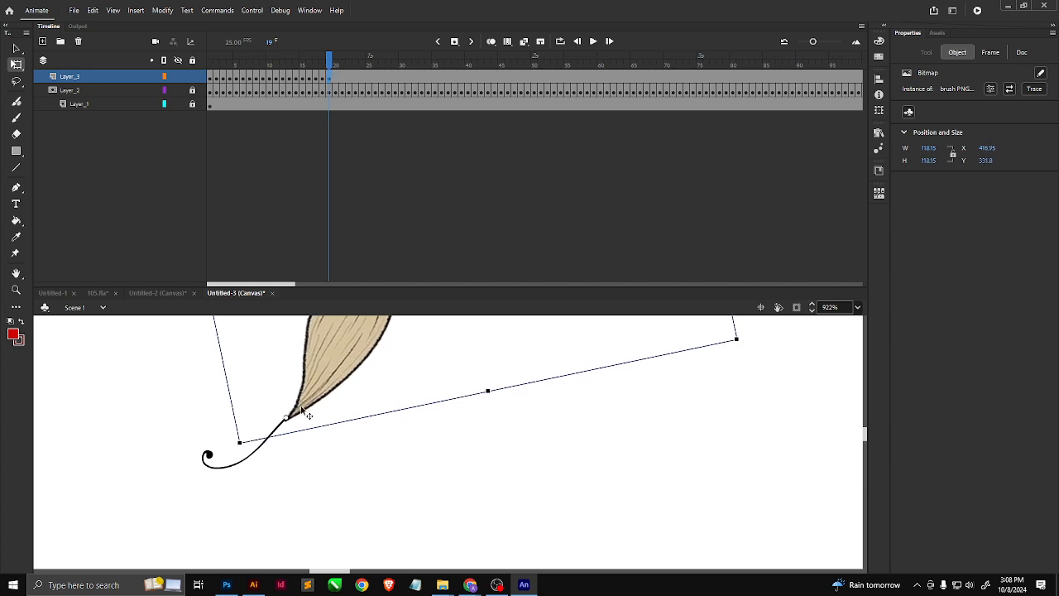
Add Layer_3 keyframes at frames 20 to 22, nudging the brush along the stroke to about X 418.9, Y 329.9 in frame 22.
key(F6)
key(Right)
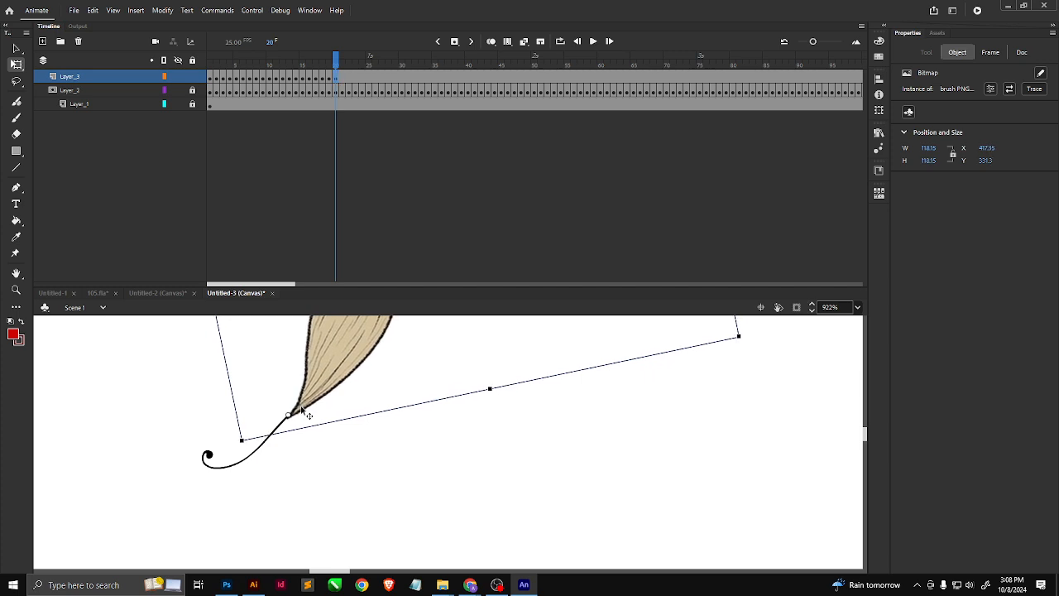
key(F6)
key(Right)
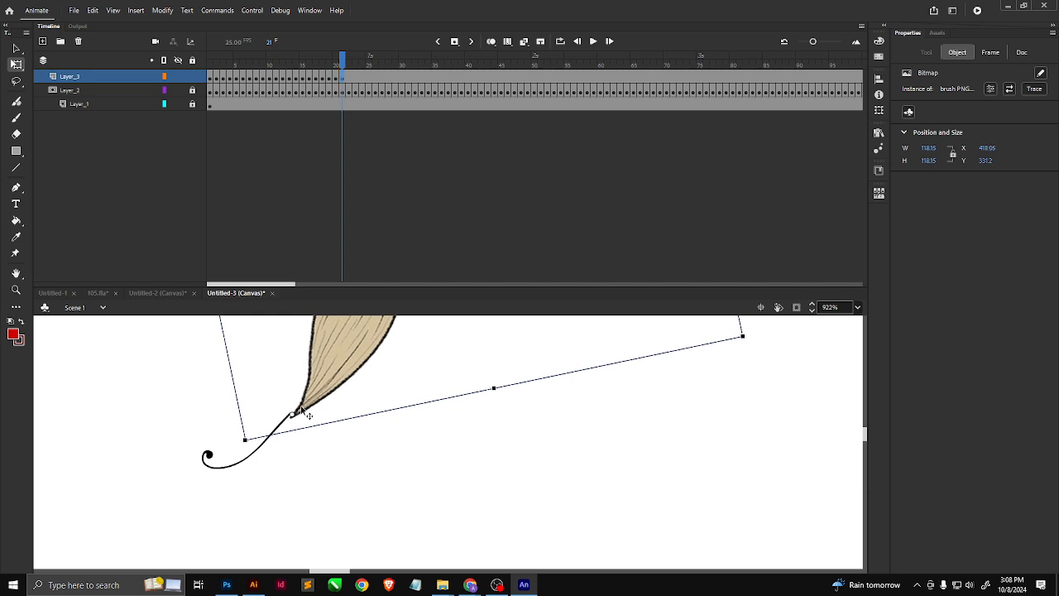
key(F6)
key(Up)
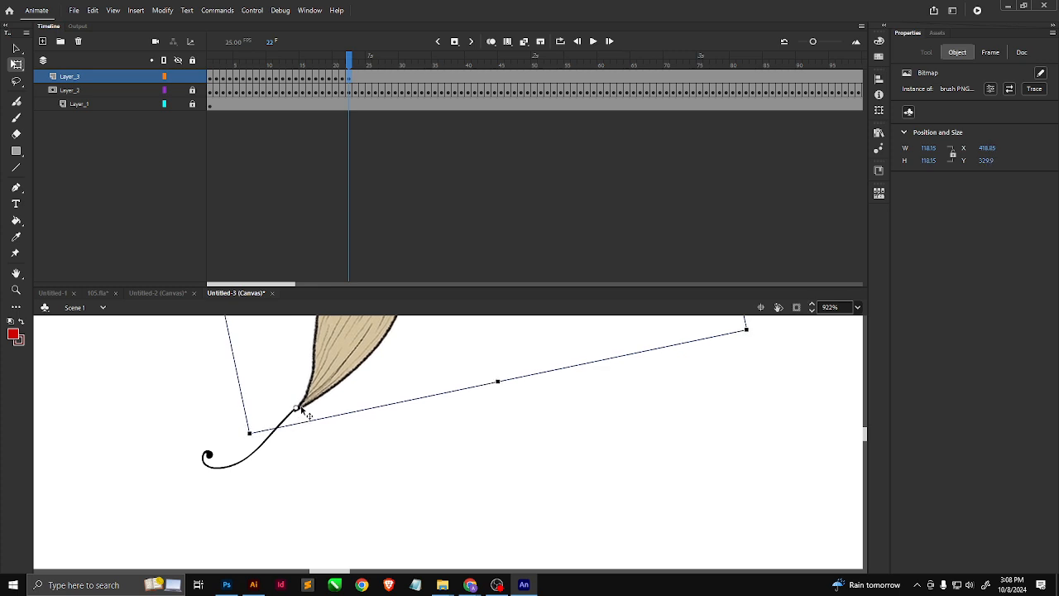
Add a keyframe at frame 23 and nudge the brush to about X 419.9, Y 328.8 so its tip sits on the stroke end.
key(F6)
key(Right)
key(Right)
key(Right)
key(Right)
key(Right)
key(Right)
key(Right)
key(Right)
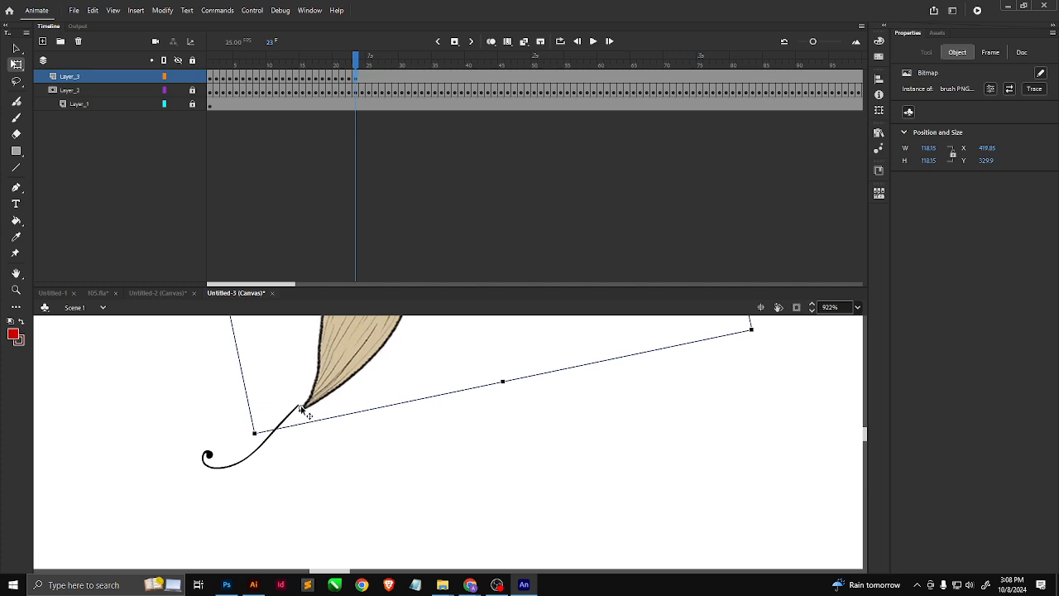
key(Up)
key(Up)
key(Up)
key(Up)
key(Up)
key(Up)
key(Up)
key(Up)
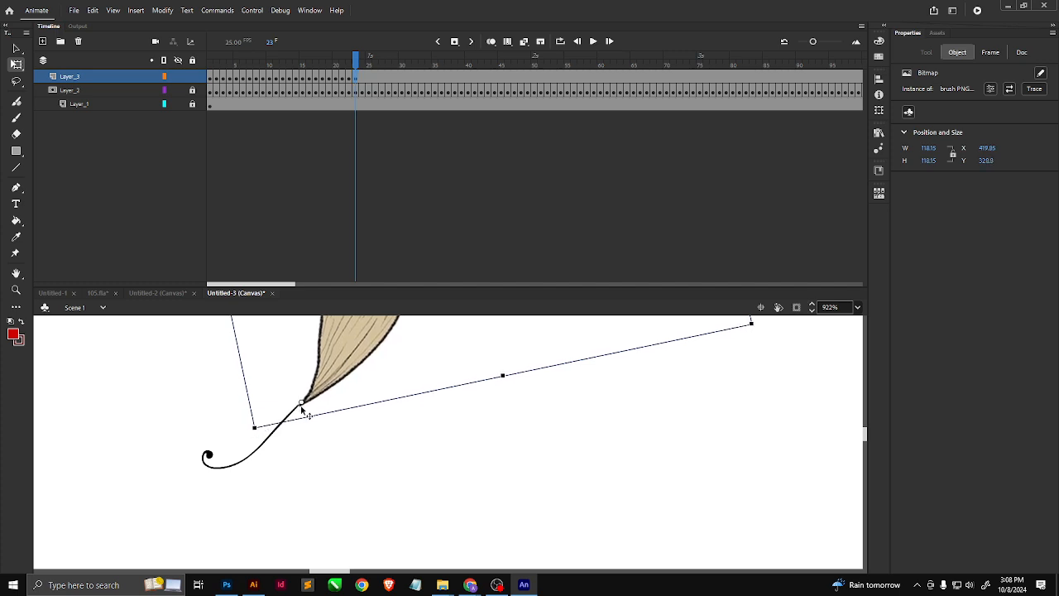
Add a keyframe at frame 24 and nudge the brush to about X 420.8, Y 327.9 to meet the stroke end.
key(F6)
key(Right)
key(Right)
key(Up)
key(Up)
key(Up)
key(Up)
key(Up)
key(Right)
key(Right)
key(Right)
key(Right)
key(Right)
key(Right)
key(Right)
key(Right)
key(Right)
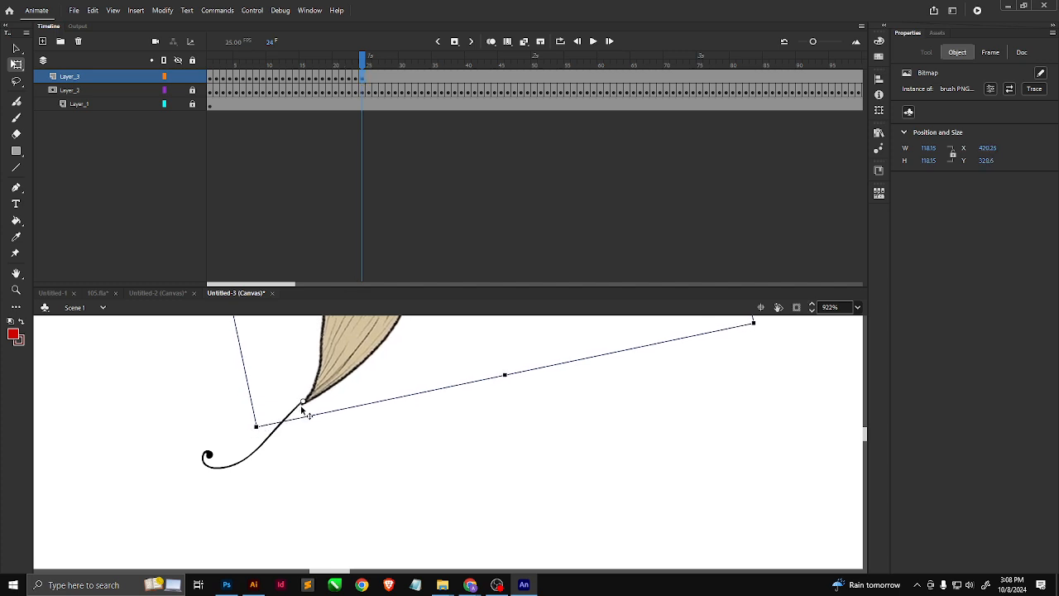
key(Up)
key(Up)
key(Up)
key(Left)
key(Left)
key(Left)
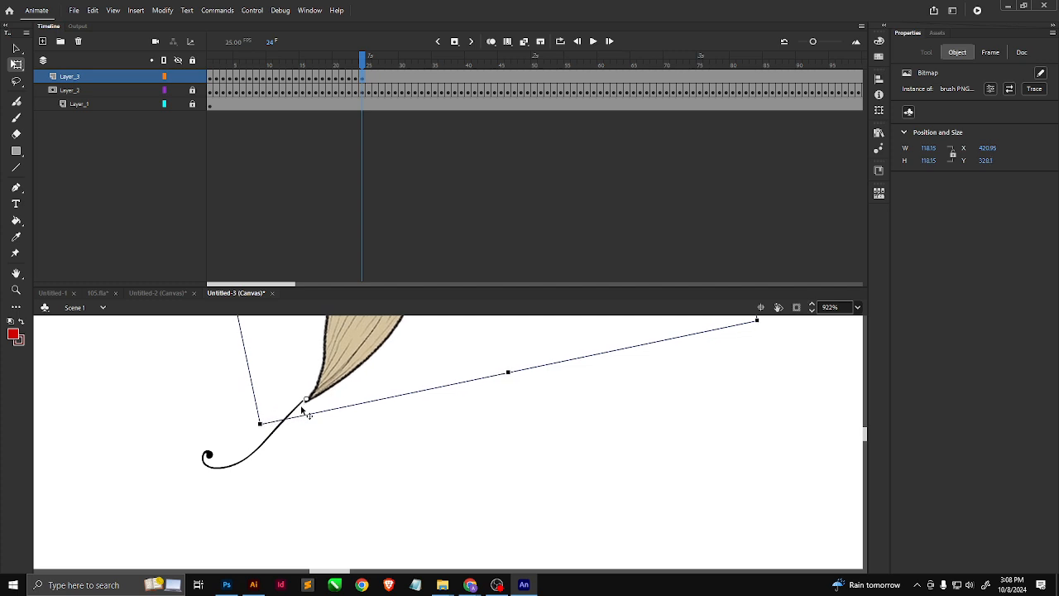
key(Up)
key(Up)
key(Up)
key(Up)
Add a keyframe at frame 25 and nudge the brush to about X 421.5, Y 327.2 so its tip sits on the stroke end.
key(F6)
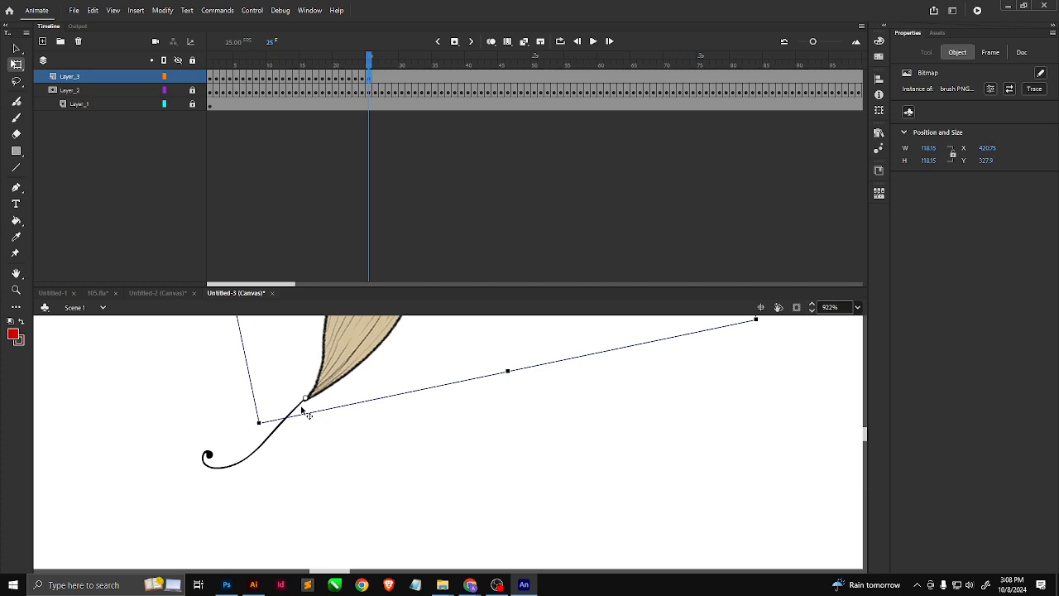
key(Up)
key(Up)
key(Right)
key(Right)
key(Right)
key(Right)
key(Right)
key(Right)
key(Right)
key(Right)
key(Right)
key(Right)
key(Right)
key(Left)
key(Left)
key(Left)
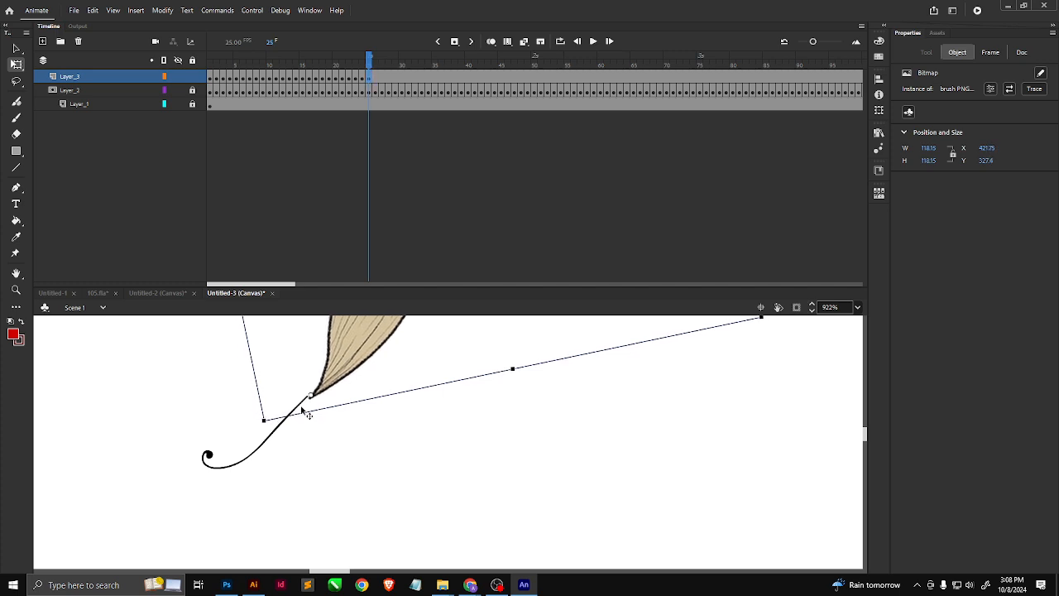
key(Up)
key(Up)
key(Up)
key(Up)
key(Up)
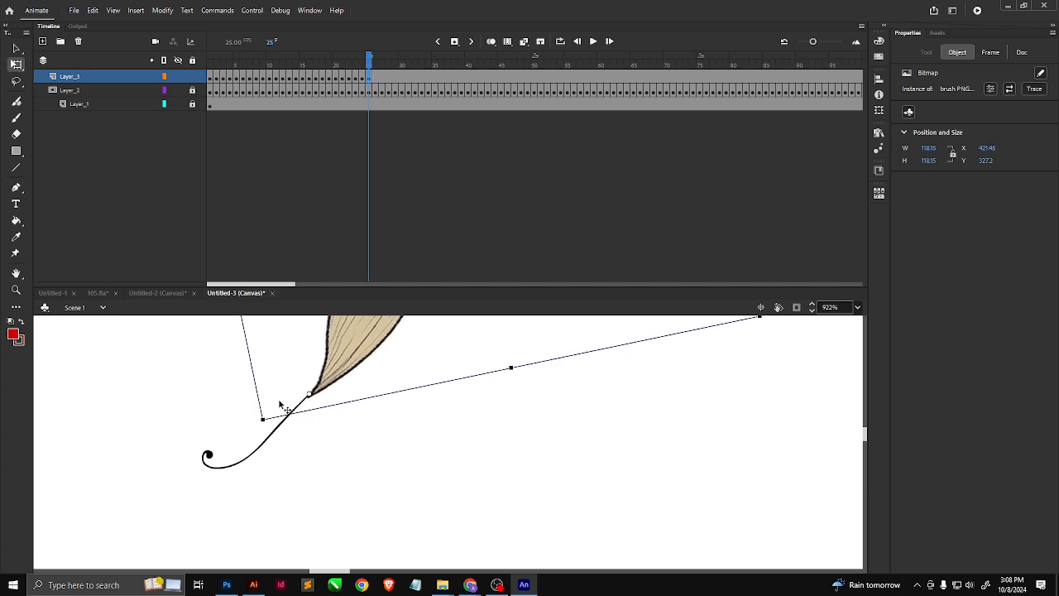
Play the animation from frame 1 to check how the brush follows the stroke, and return the playhead to frame 1.
drag(370, 60, 213, 88)
key(Return)
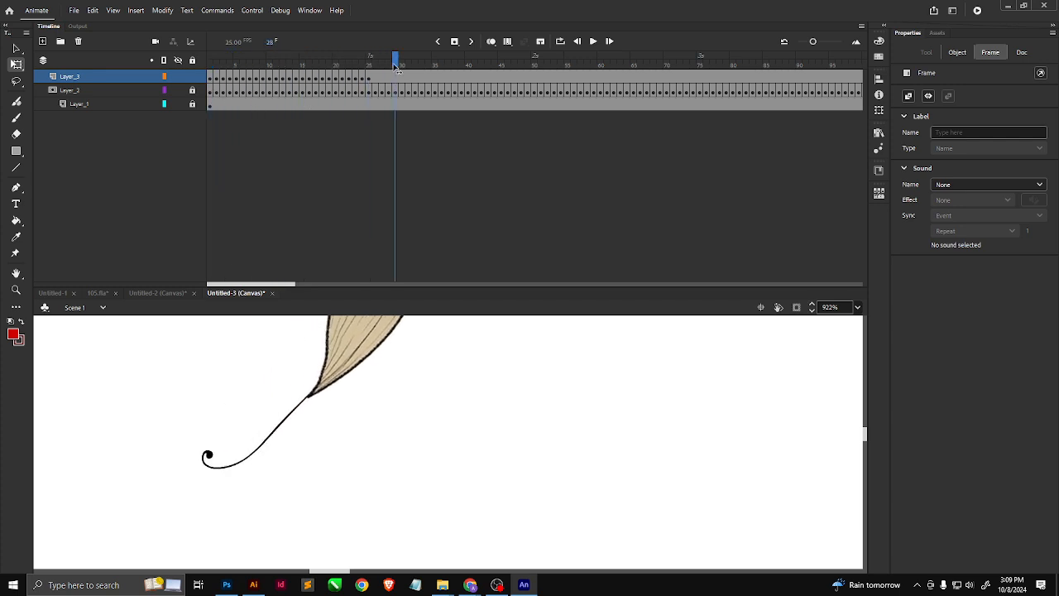
click(358, 152)
scroll(237, 414, down, 5)
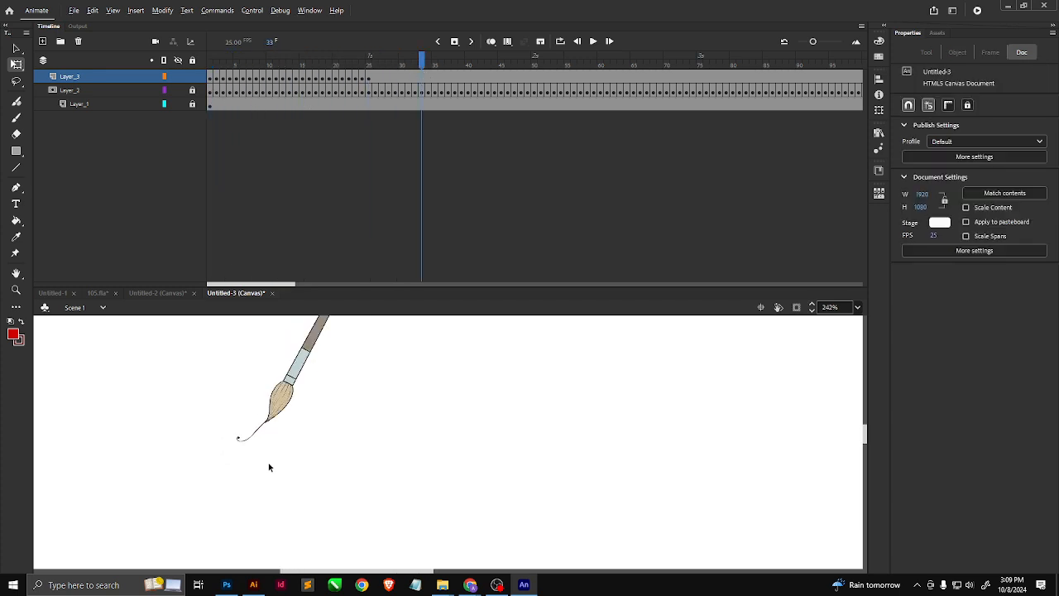
mouse_move(396, 66)
mouse_down()
mouse_move(281, 82)
mouse_move(764, 87)
mouse_move(4, 177)
mouse_up()
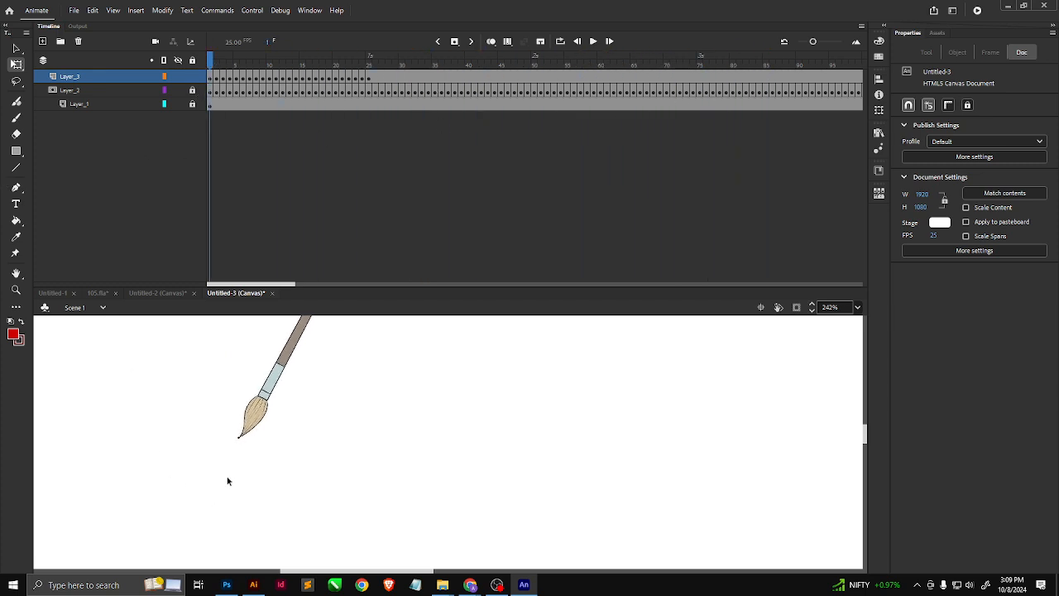